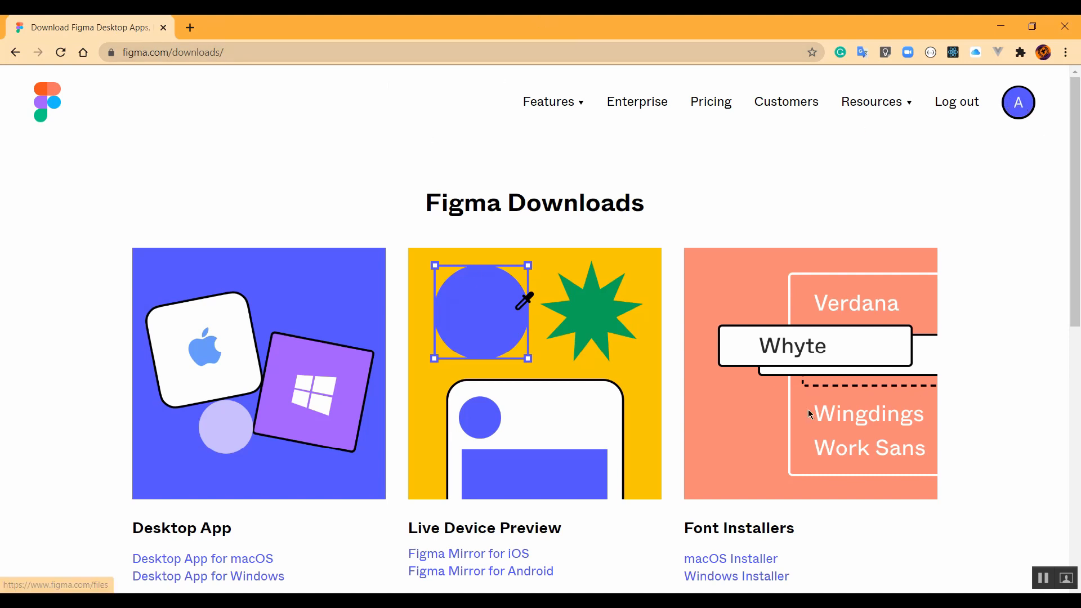
# Look over the app and font installer options on the Figma Downloads page.
pyautogui.scroll(-3, 809, 414)
pyautogui.scroll(1, 711, 511)
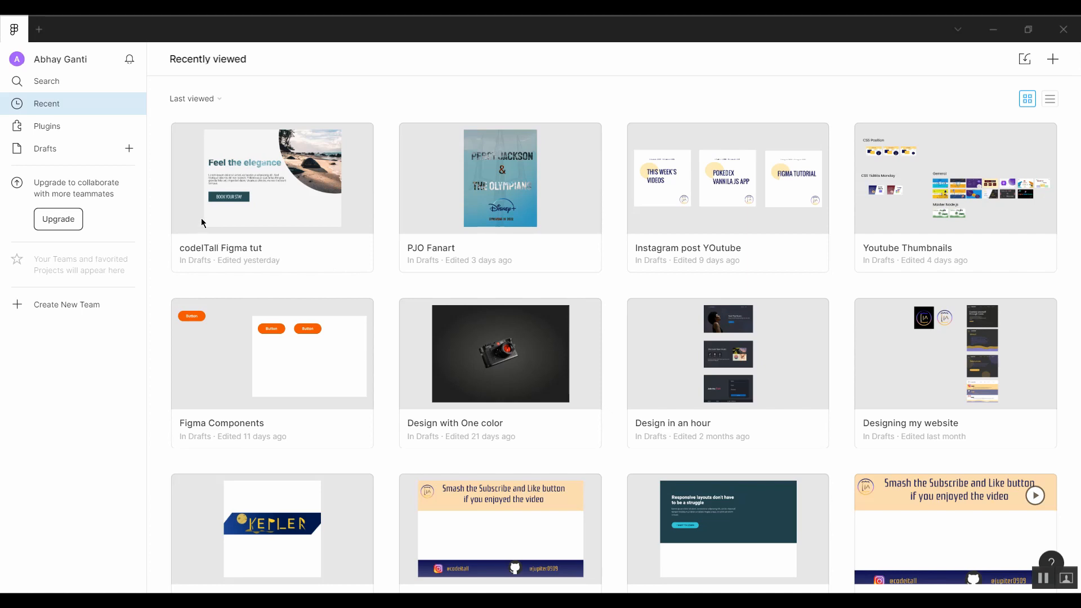
# Open the codeITall Figma tut file, look over its Desktop - 1 landing page design, and close the file.
pyautogui.doubleClick(226, 189)
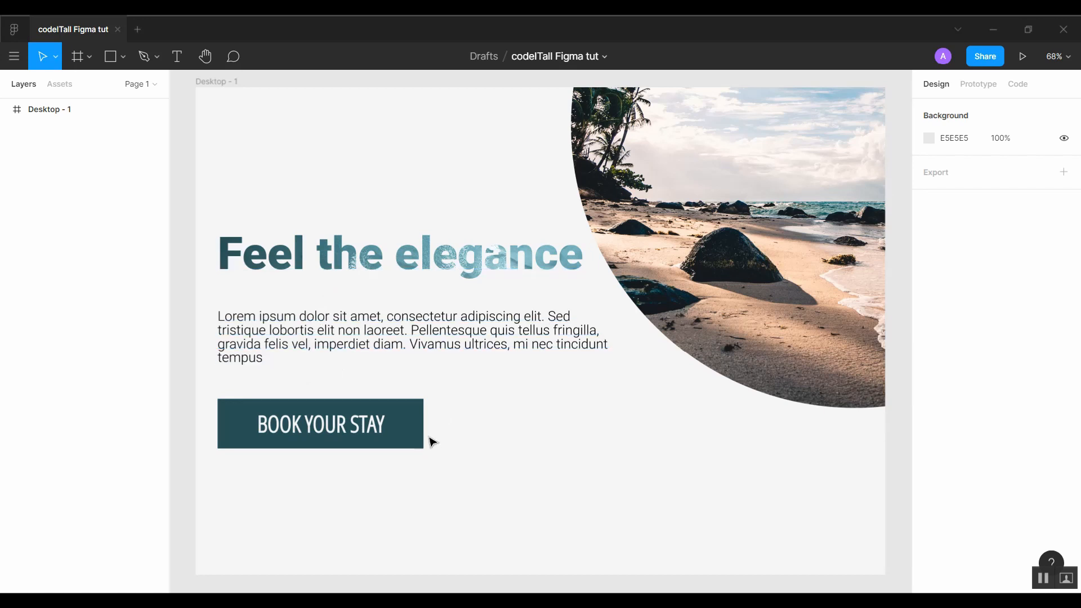
pyautogui.scroll(-3, 432, 441)
pyautogui.scroll(-3, 732, 512)
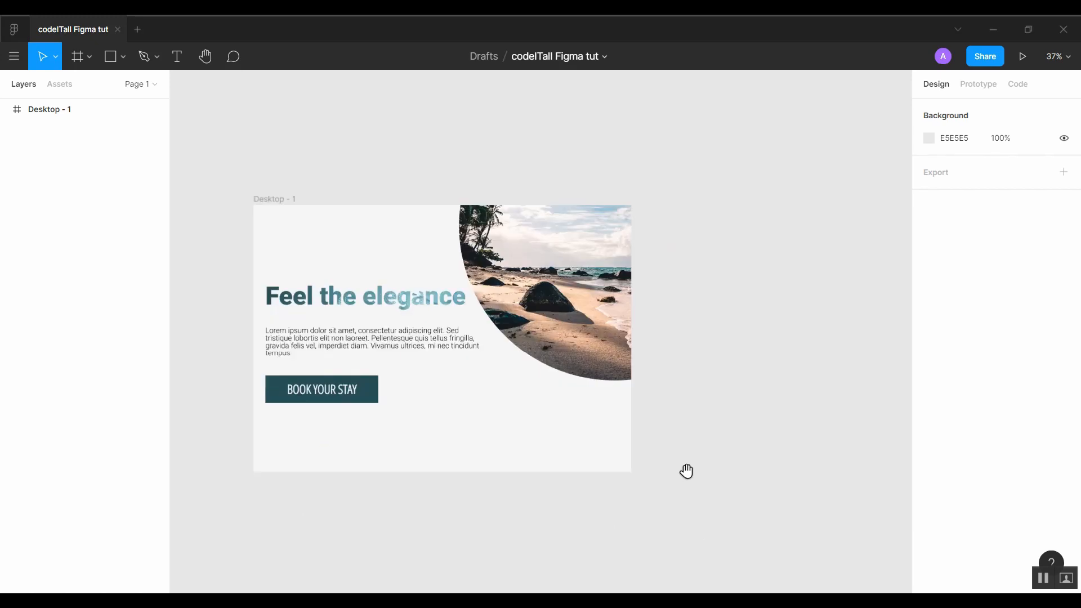
pyautogui.moveTo(685, 471); pyautogui.dragTo(664, 464)
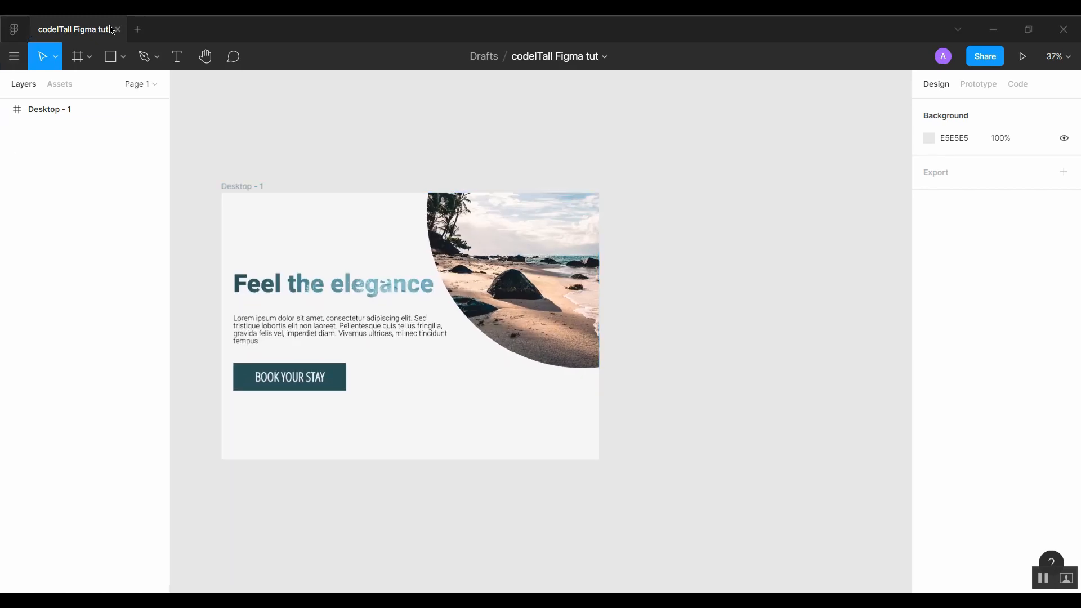
pyautogui.click(119, 31)
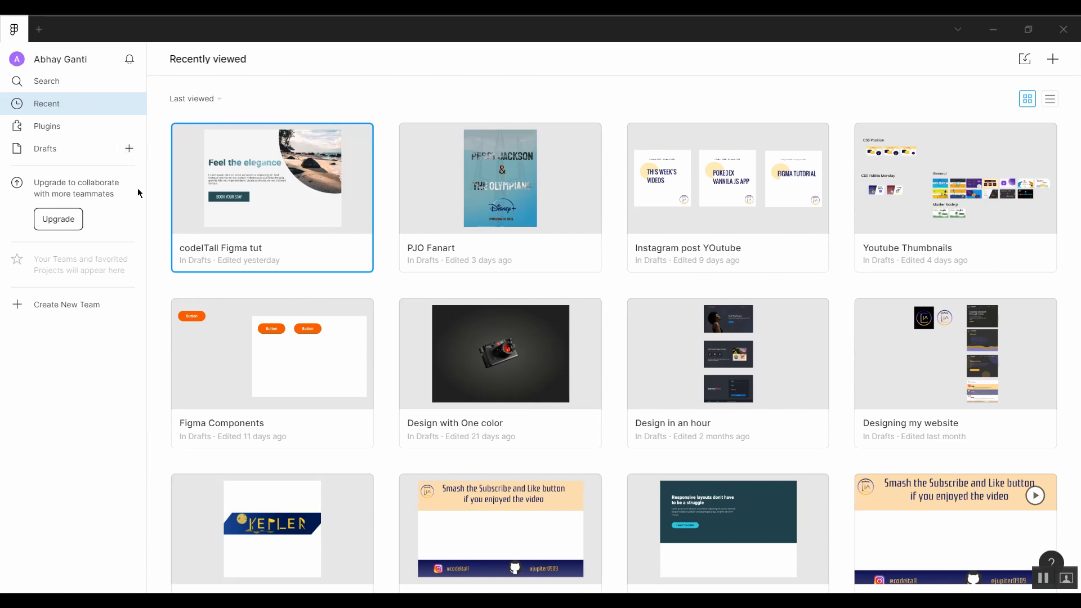
# Open the page of the installed Get Waves plugin, read its description, and return to the plugin overview.
pyautogui.click(32, 126)
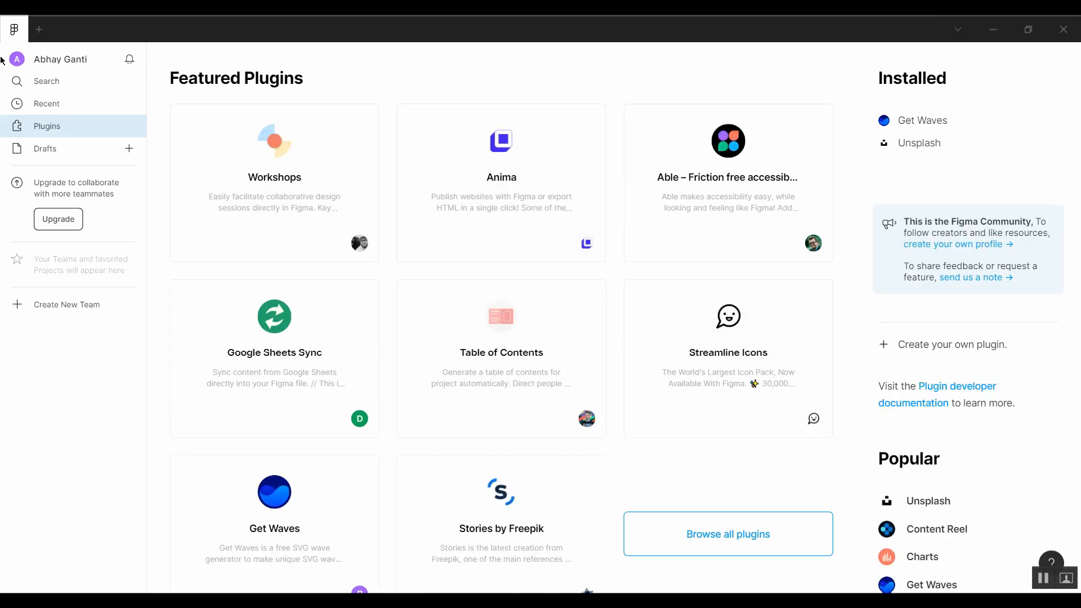
pyautogui.click(935, 127)
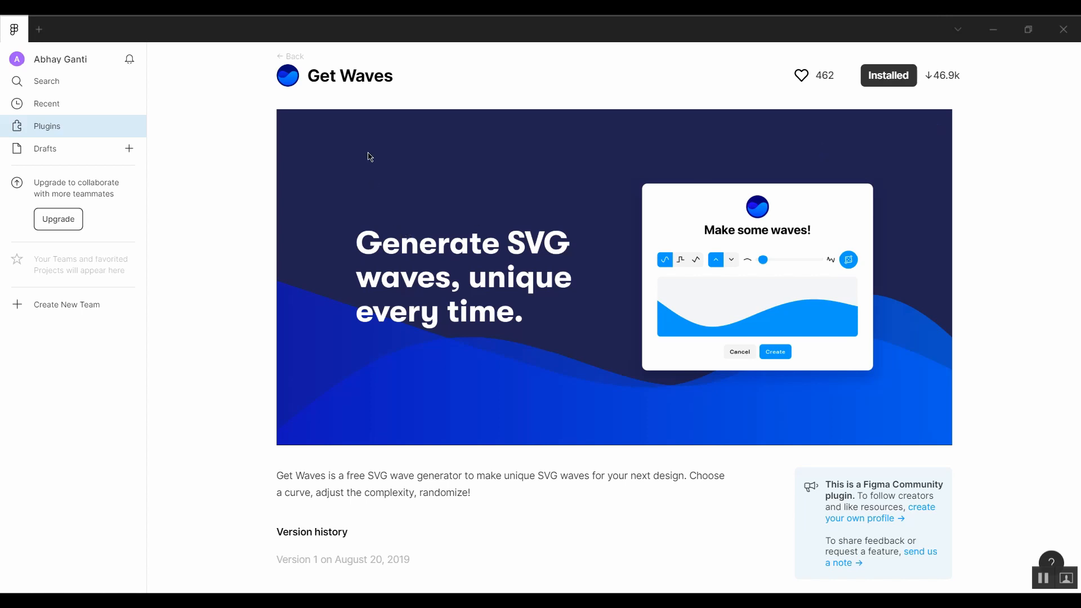
pyautogui.scroll(-1, 338, 433)
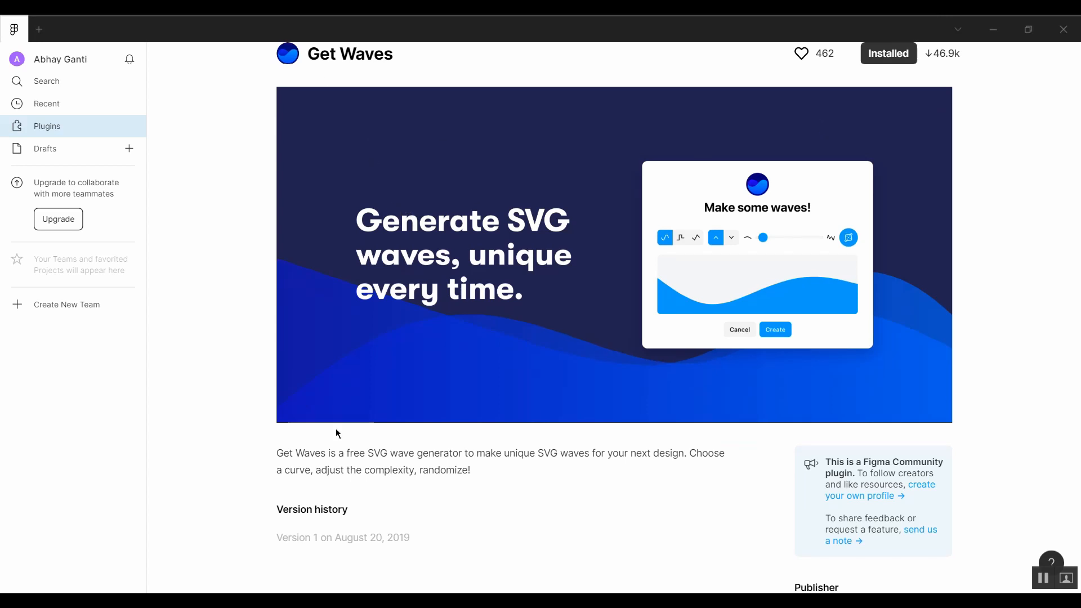
pyautogui.scroll(-6, 374, 393)
pyautogui.scroll(4, 403, 381)
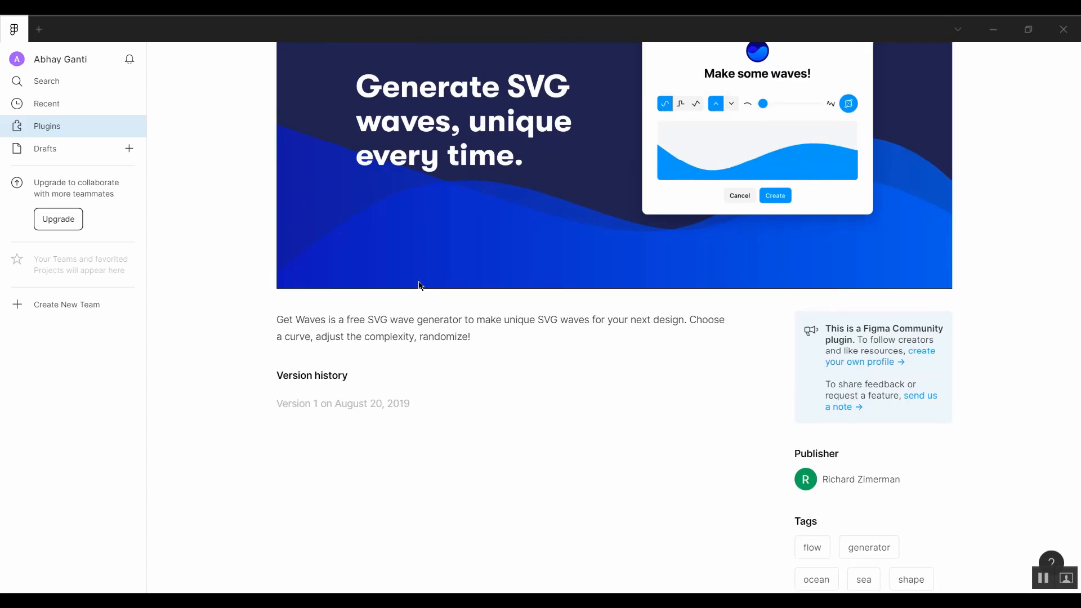
pyautogui.scroll(3, 394, 226)
pyautogui.click(294, 58)
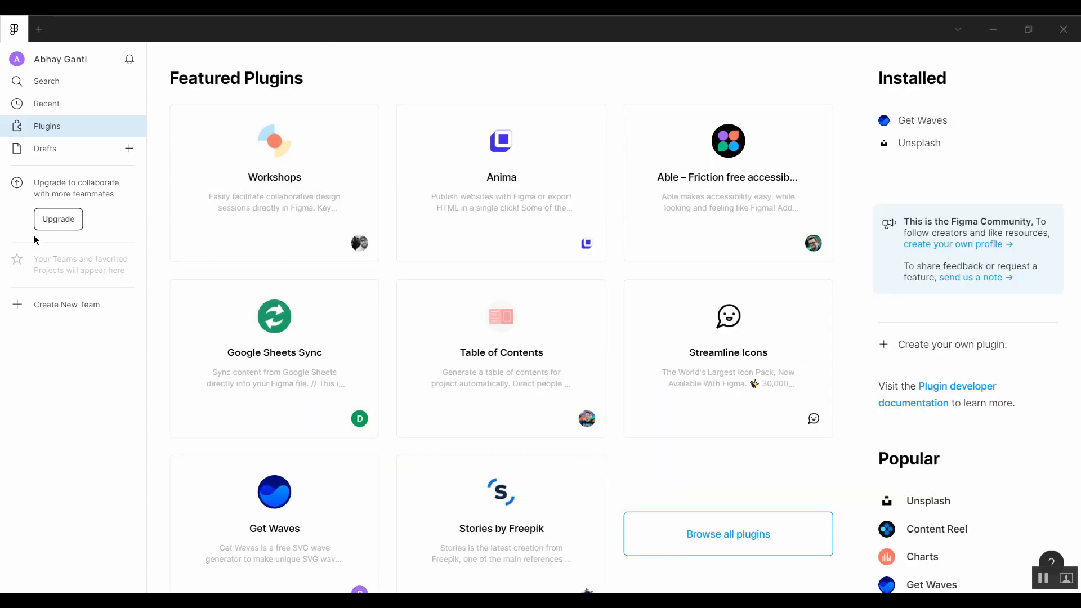
# Return to the recently viewed files and reopen the codeITall Figma tut file.
pyautogui.click(62, 104)
pyautogui.click(32, 85)
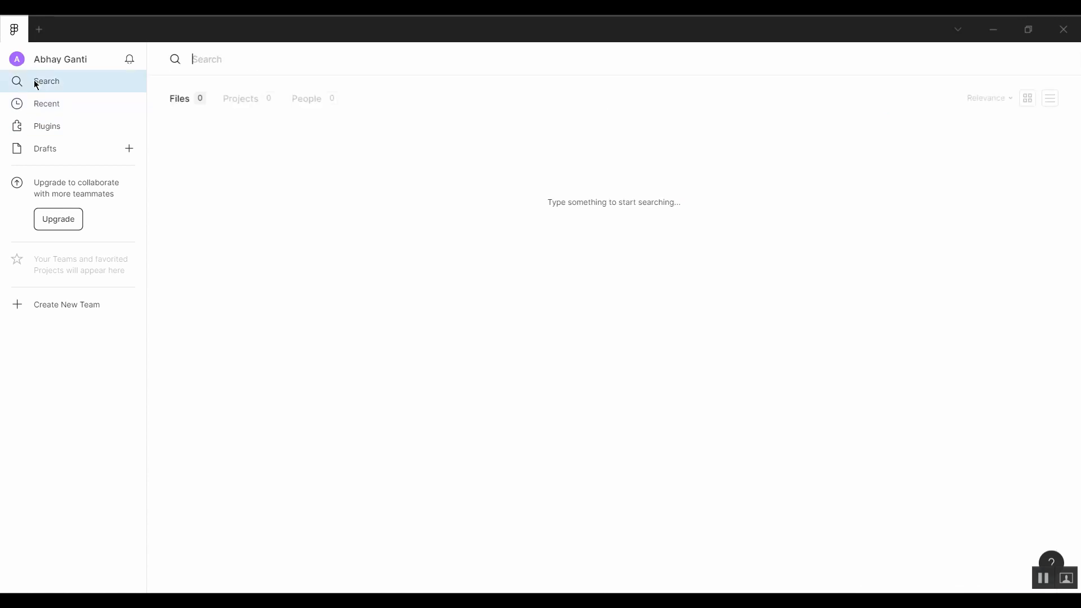
pyautogui.click(63, 105)
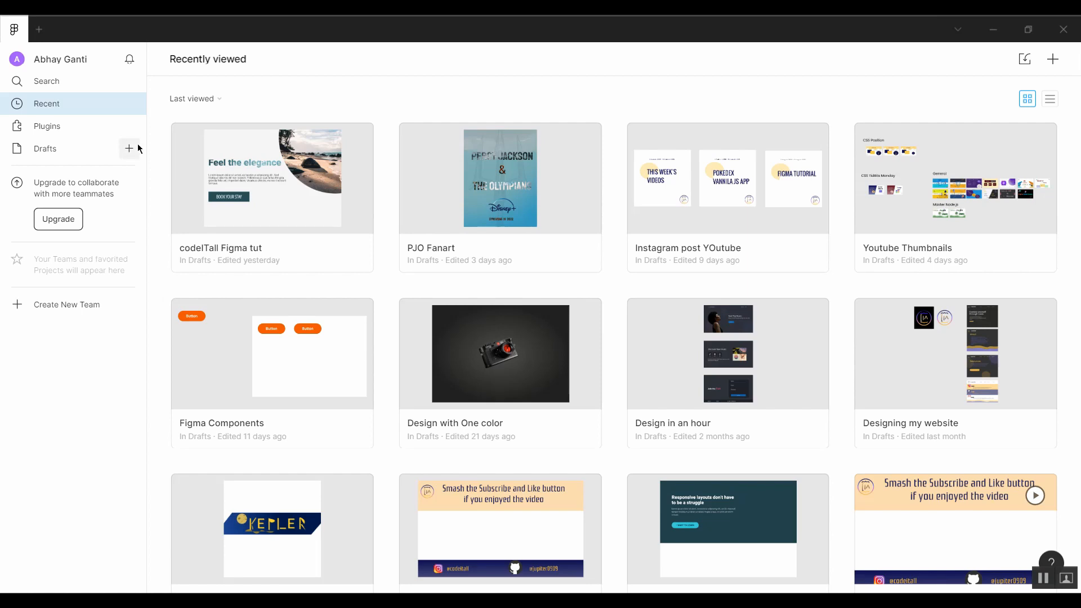
pyautogui.doubleClick(191, 192)
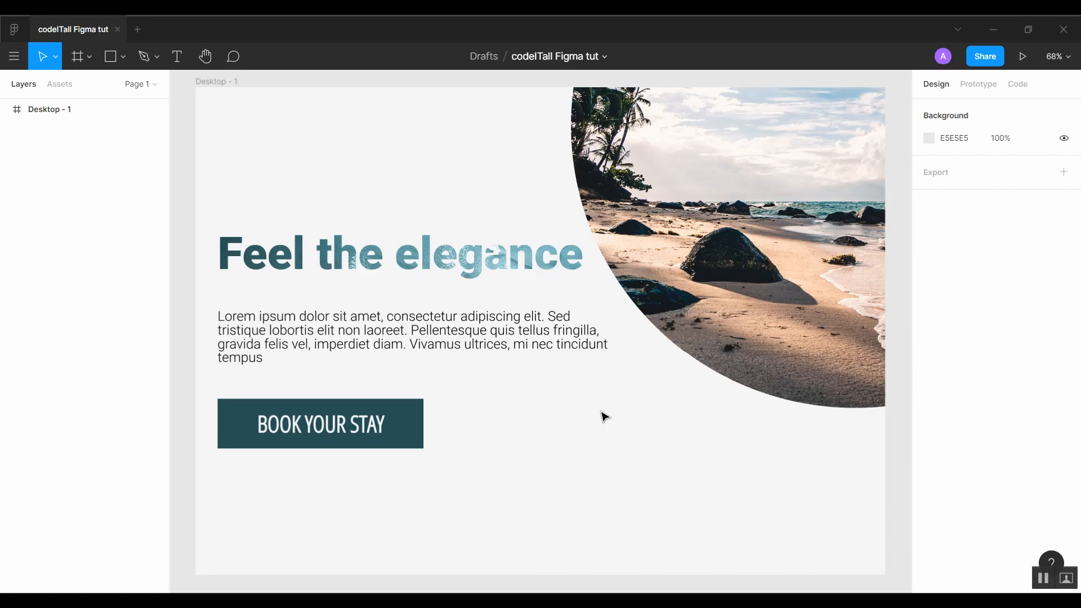
# Review the Desktop - 1 design and the frame, shape and drawing tools available in the editor.
pyautogui.scroll(-5, 603, 416)
pyautogui.hscroll(1, 785, 477)
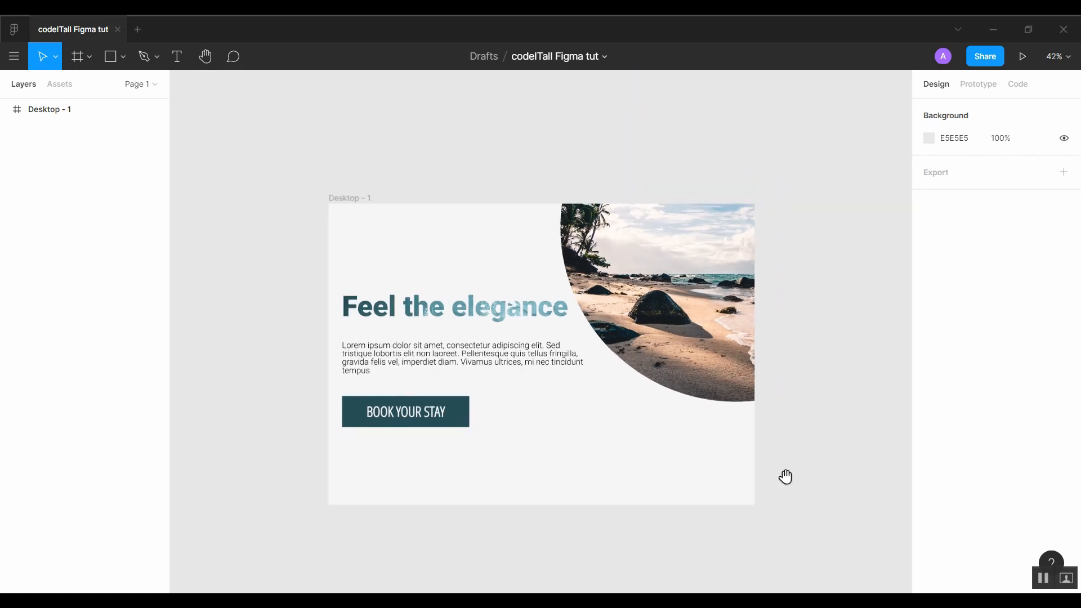
pyautogui.moveTo(785, 477); pyautogui.dragTo(663, 443)
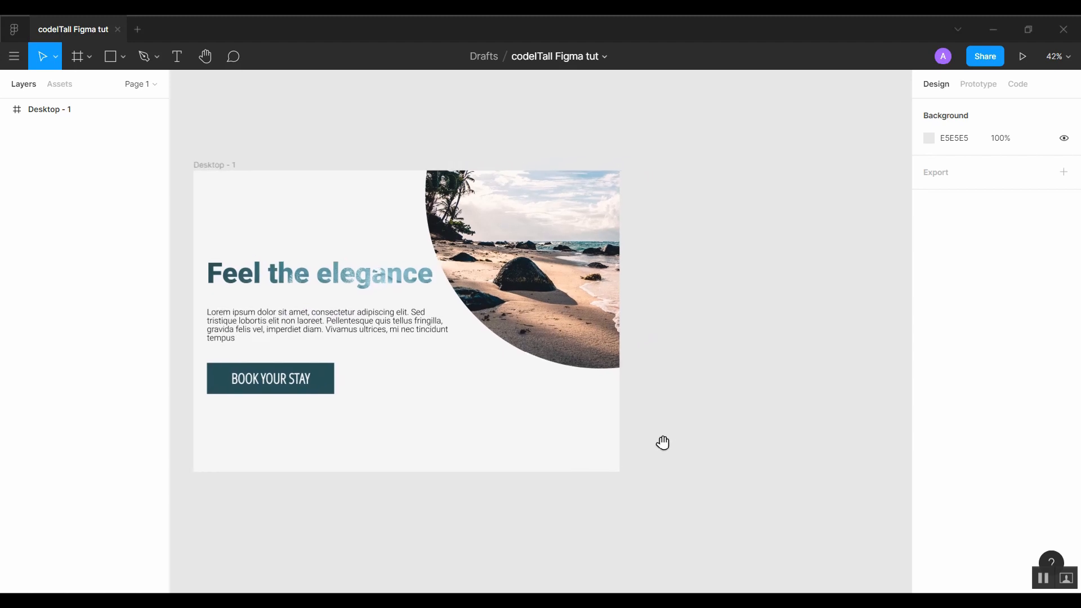
pyautogui.moveTo(724, 415); pyautogui.dragTo(750, 390)
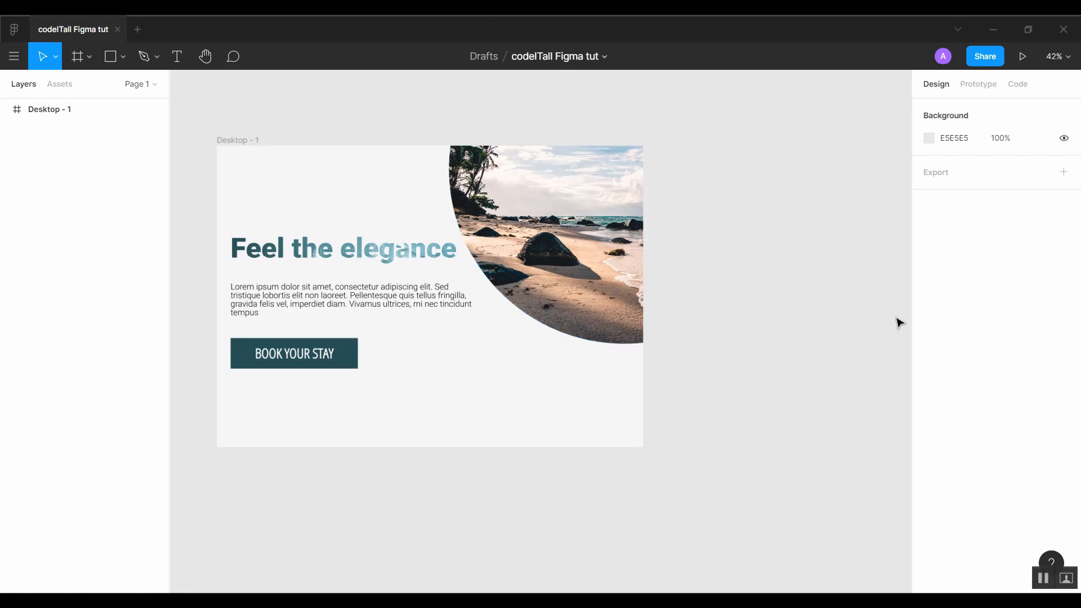
pyautogui.moveTo(684, 328); pyautogui.dragTo(174, 287)
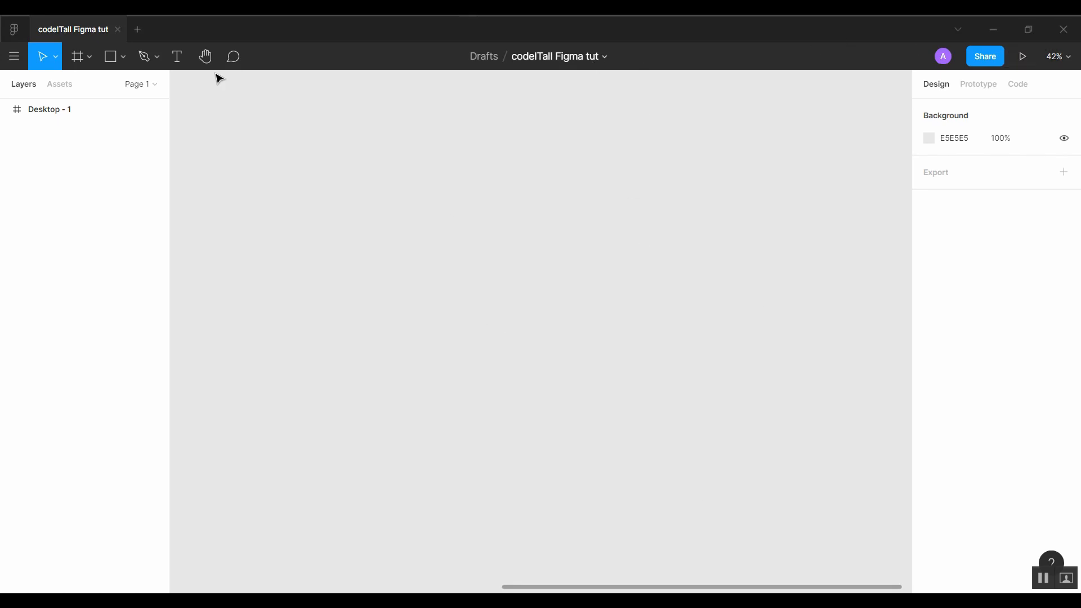
pyautogui.click(89, 57)
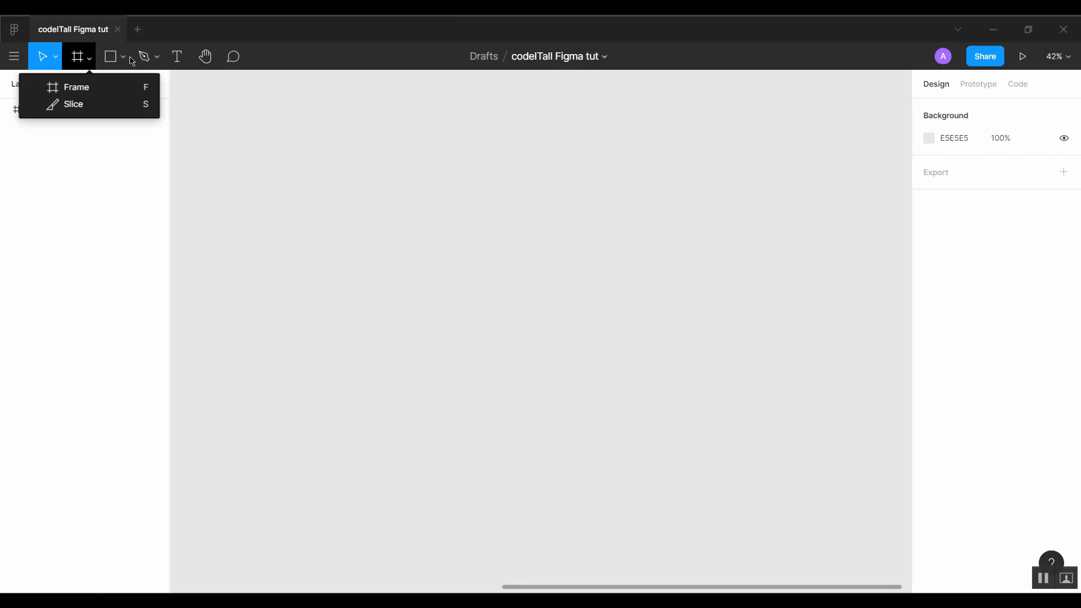
pyautogui.click(246, 130)
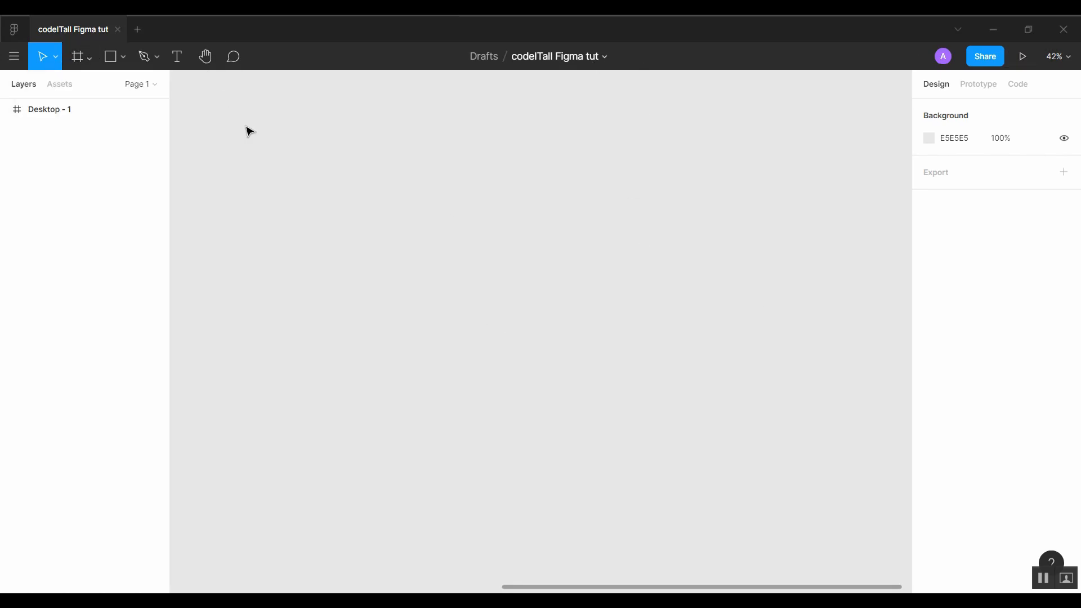
pyautogui.click(205, 56)
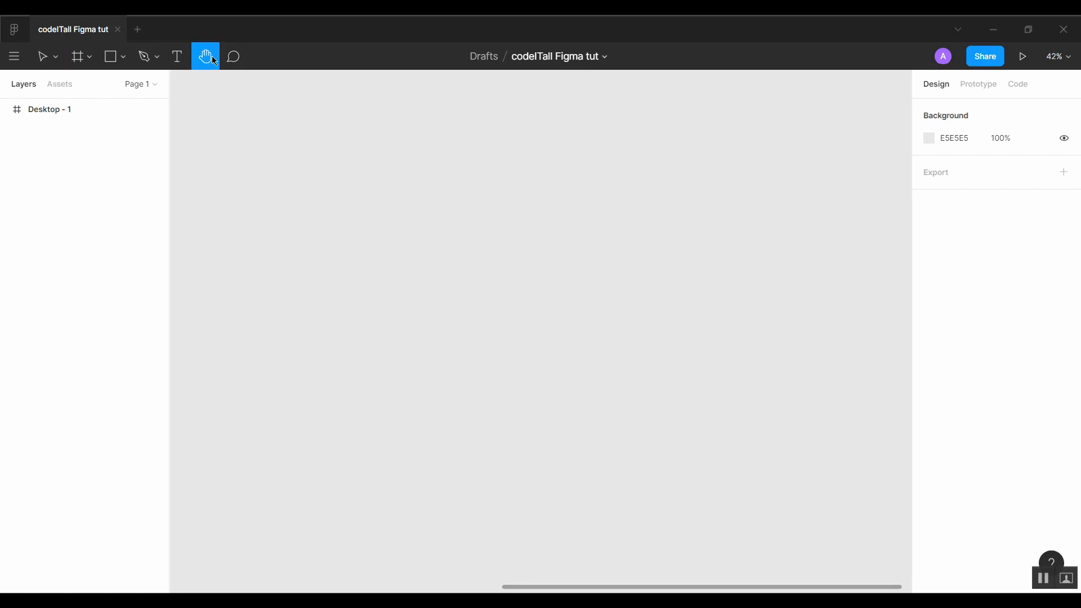
pyautogui.click(145, 57)
pyautogui.click(111, 57)
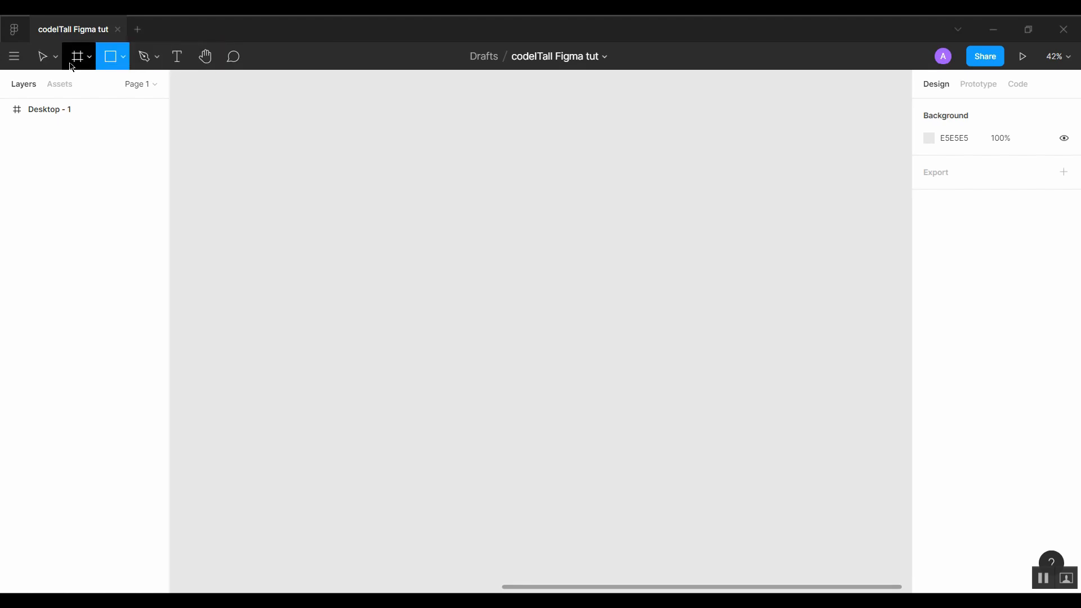
pyautogui.click(125, 59)
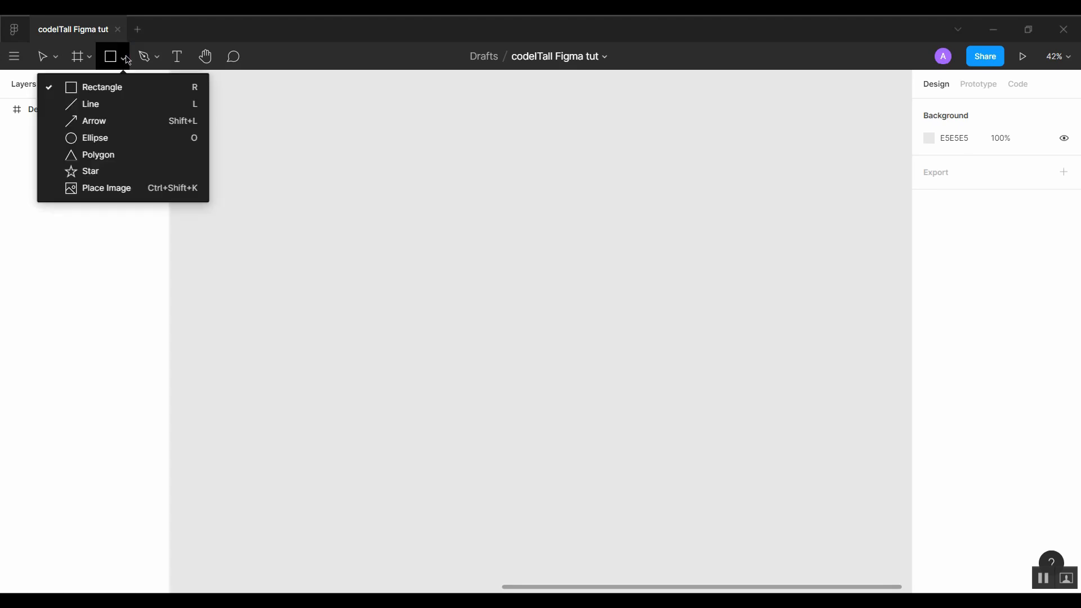
pyautogui.click(40, 58)
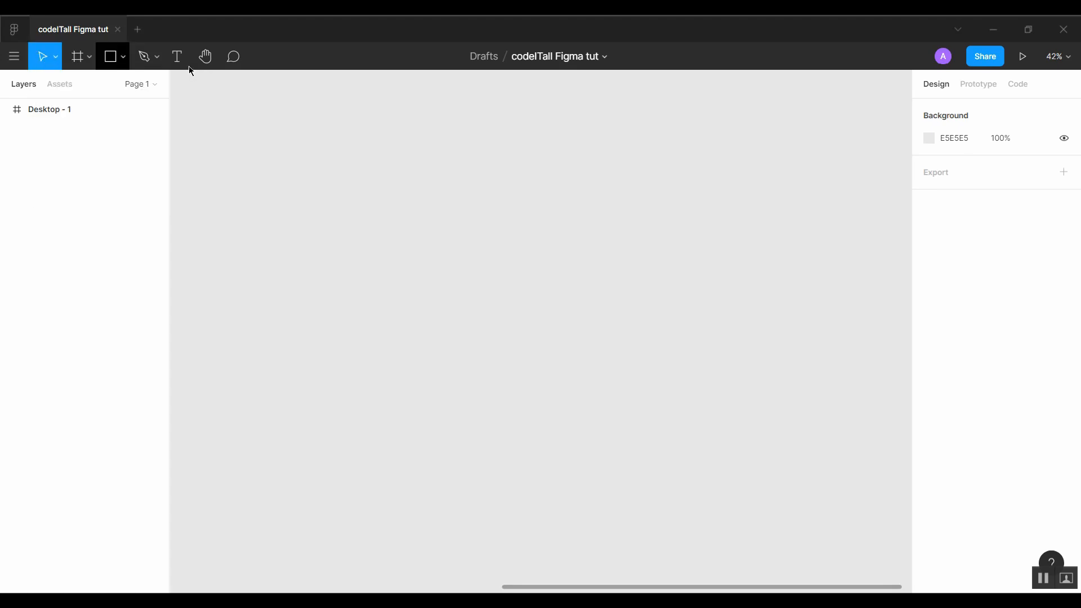
pyautogui.moveTo(632, 161); pyautogui.dragTo(749, 247)
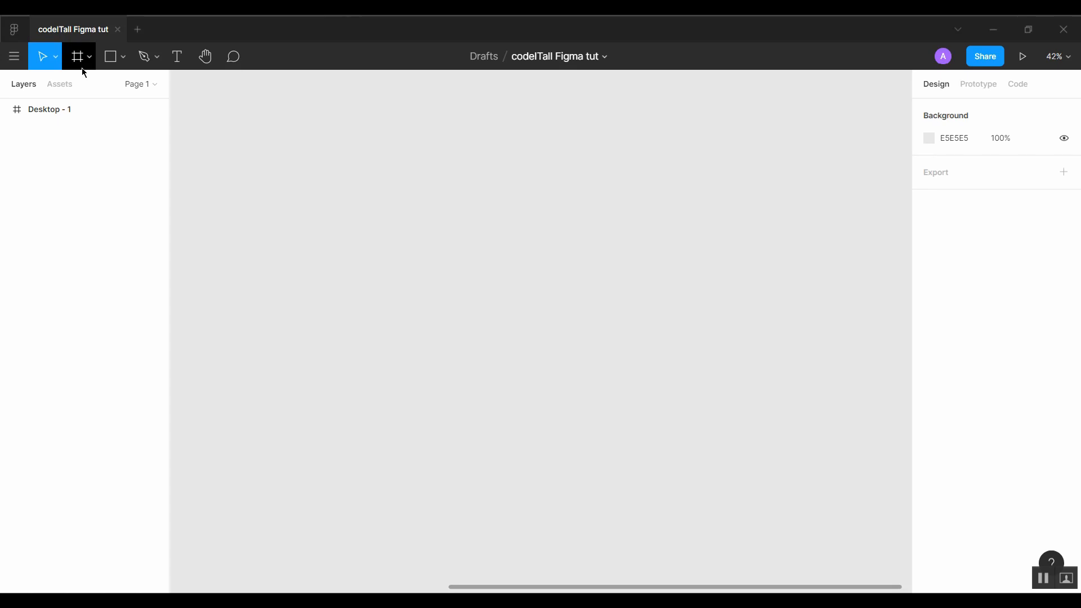
# Draw a rectangle about 2608 × 894 on the empty canvas beside the Desktop - 1 frame.
pyautogui.click(111, 63)
pyautogui.moveTo(257, 194)
pyautogui.mouseDown()
pyautogui.moveTo(935, 581)
pyautogui.moveTo(781, 451)
pyautogui.moveTo(872, 471)
pyautogui.moveTo(888, 458)
pyautogui.mouseUp()
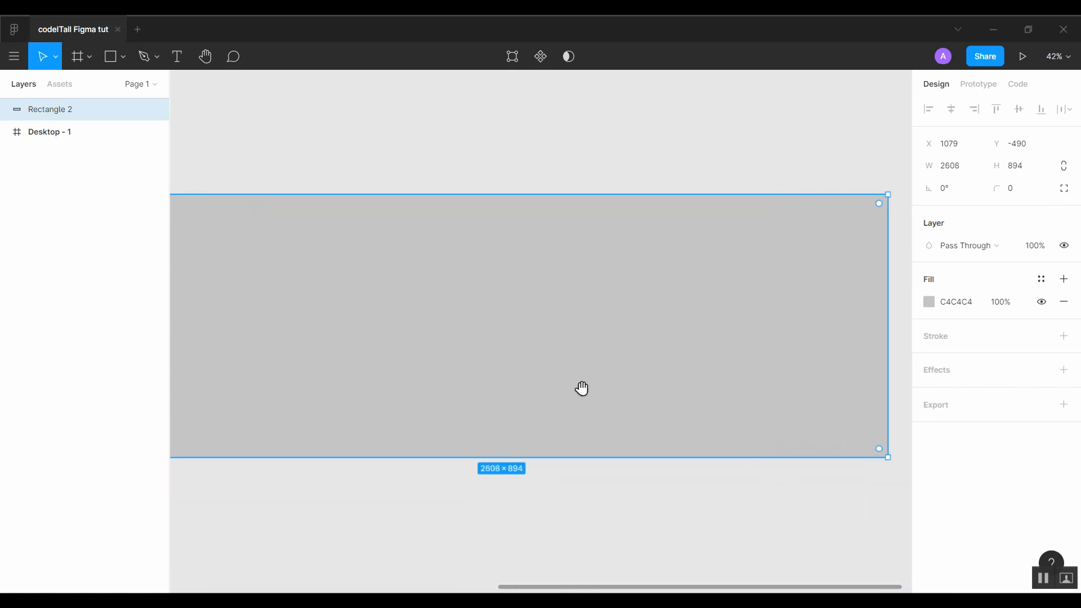
pyautogui.scroll(-1, 640, 393)
pyautogui.moveTo(438, 395)
pyautogui.mouseDown()
pyautogui.moveTo(511, 390)
pyautogui.moveTo(463, 388)
pyautogui.mouseUp()
# Add the text "sdfsdfsdfsdf" on top of the grey rectangle and set its font size to 48.
pyautogui.click(160, 59)
pyautogui.click(176, 56)
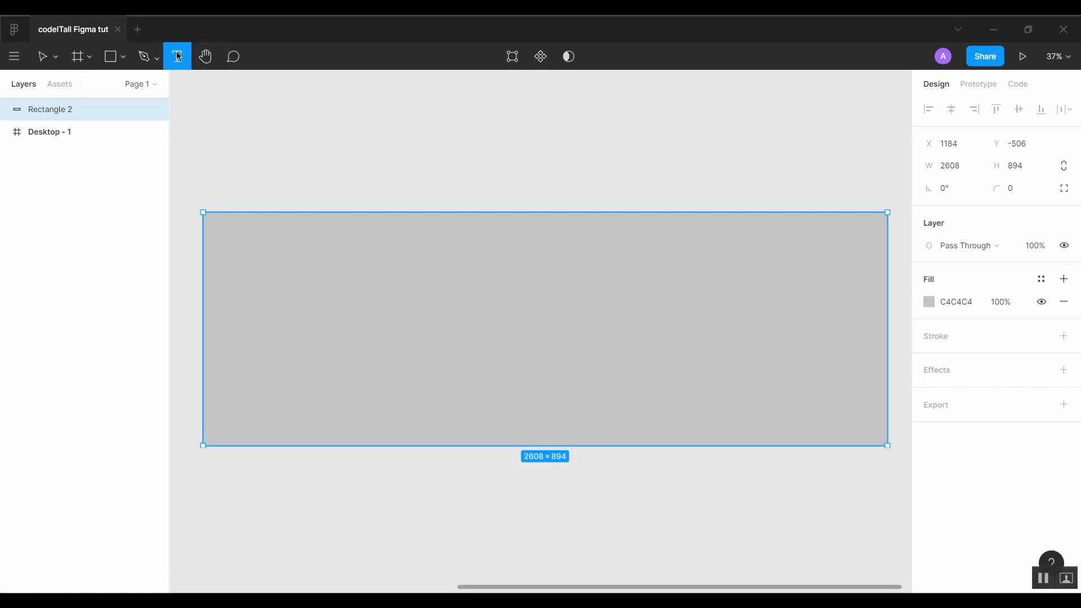
pyautogui.click(439, 345)
pyautogui.write('sdfsdfsdfsdf')
pyautogui.press('Escape')
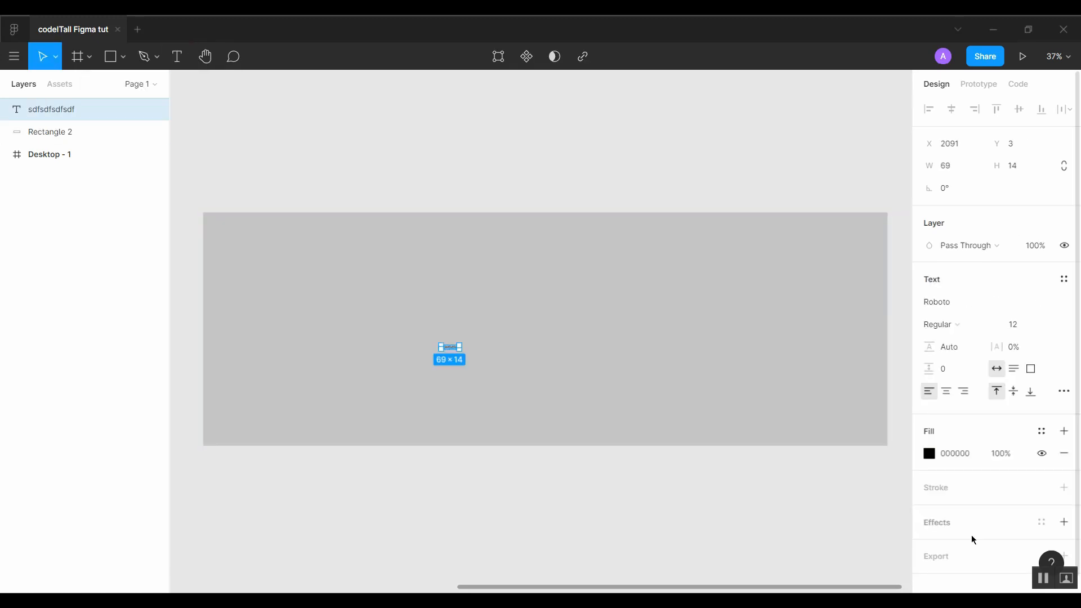
pyautogui.click(1033, 330)
pyautogui.write('48')
pyautogui.press('Return')
# Select the grey rectangle together with the text on it and delete both.
pyautogui.click(495, 216)
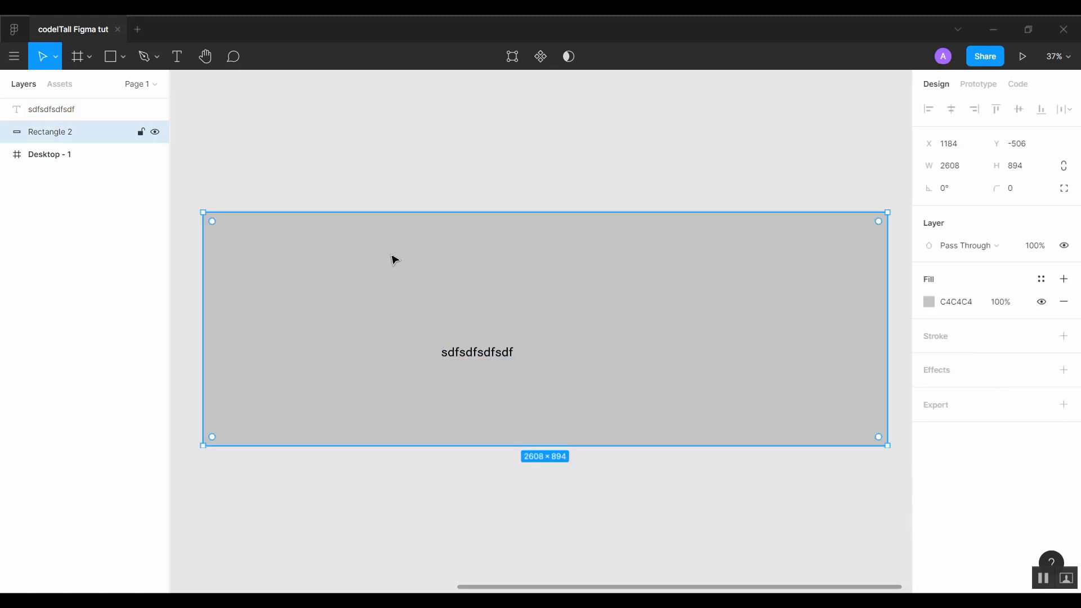
pyautogui.moveTo(186, 154); pyautogui.dragTo(890, 492)
pyautogui.press('Delete')
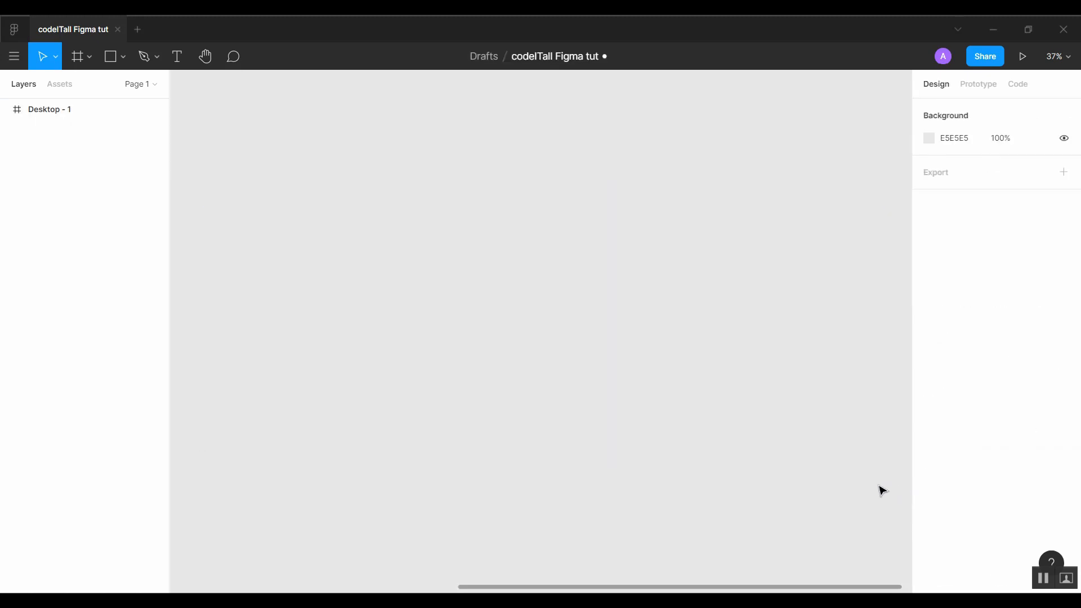
# Draw a custom frame about 3052 × 1657 on the empty canvas, and delete it again.
pyautogui.keyDown('ctrl'); pyautogui.scroll(-3, 565, 322); pyautogui.keyUp('ctrl')
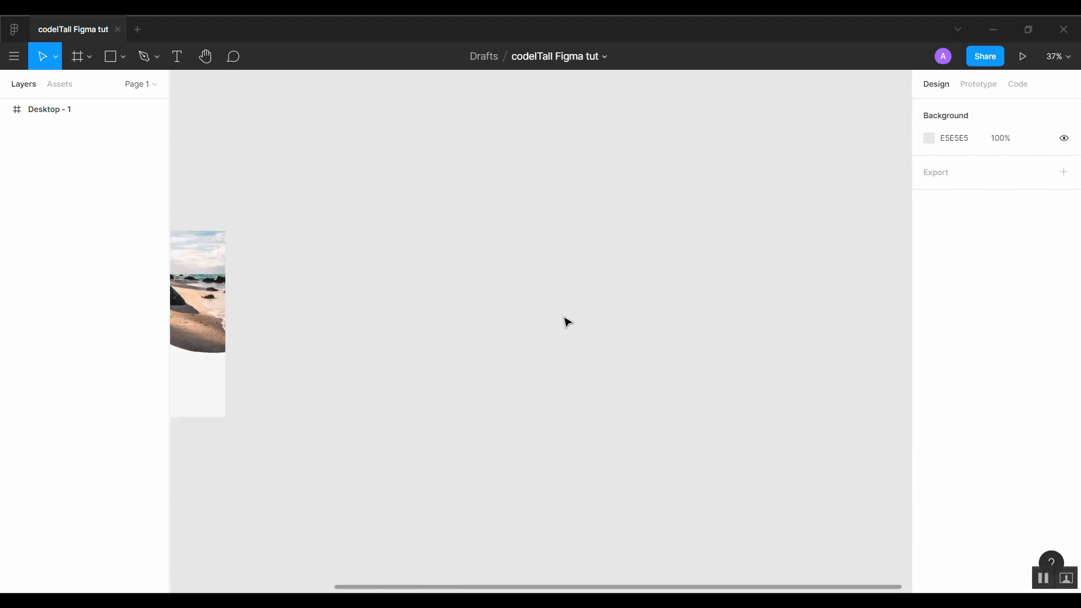
pyautogui.click(565, 322)
pyautogui.moveTo(601, 306); pyautogui.dragTo(574, 309)
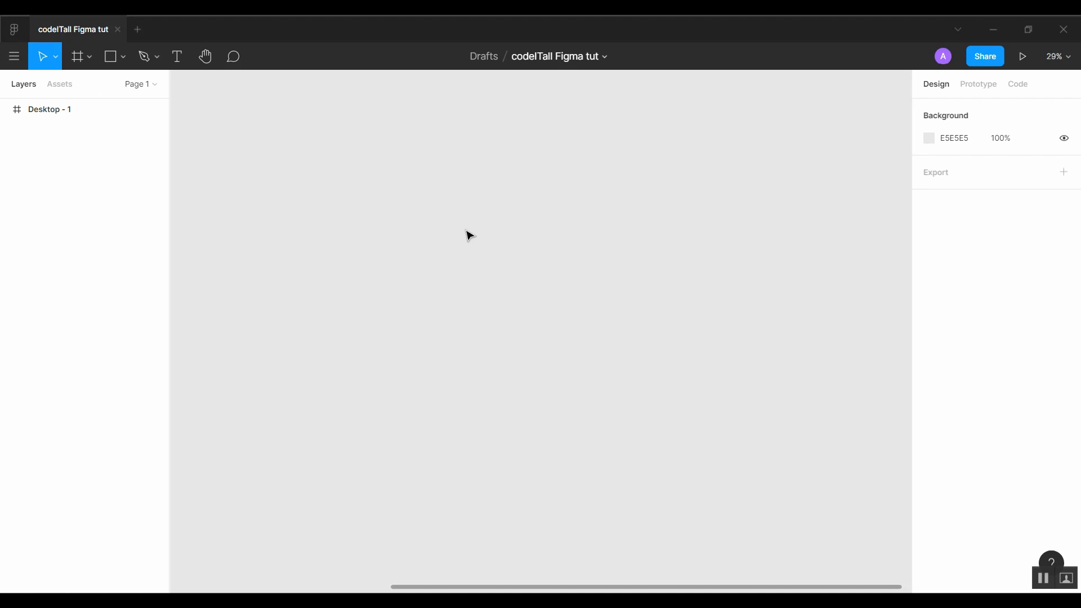
pyautogui.press('f')
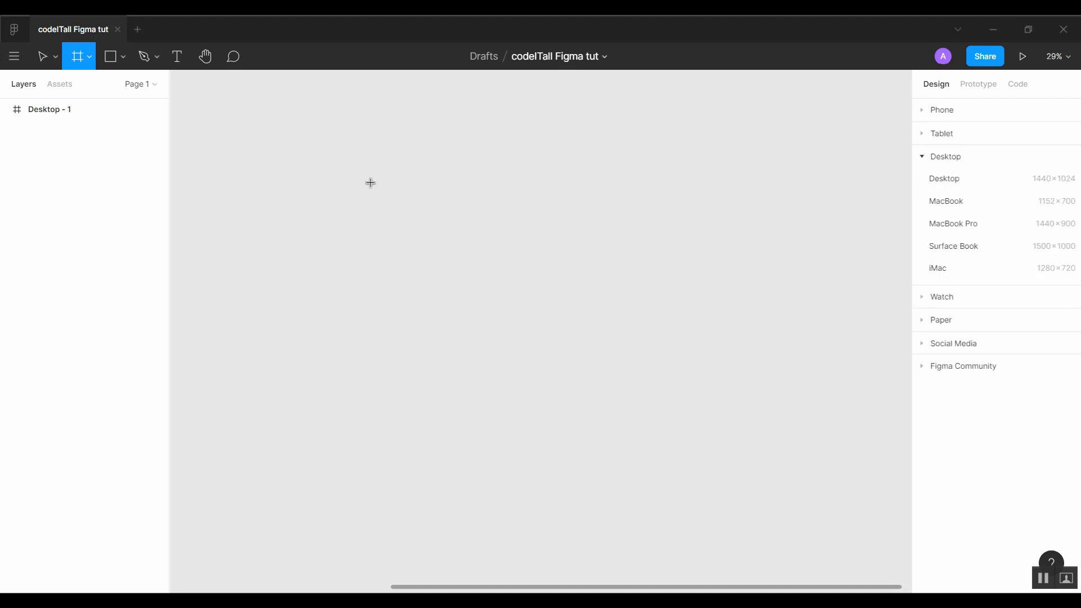
pyautogui.moveTo(370, 183); pyautogui.dragTo(938, 525)
pyautogui.hscroll(2, 533, 429)
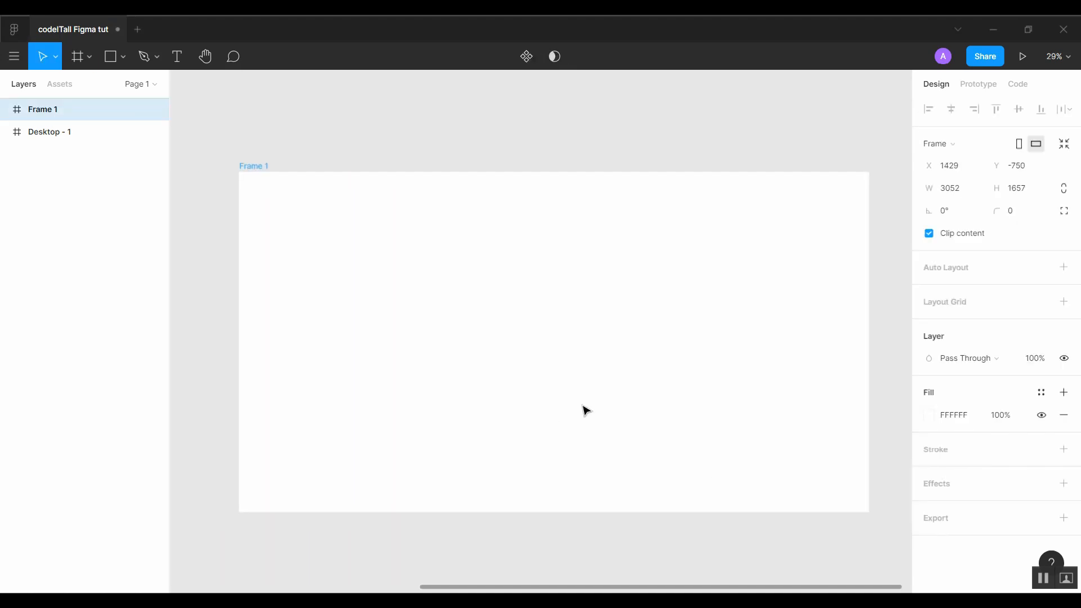
pyautogui.moveTo(574, 406); pyautogui.dragTo(583, 405)
pyautogui.press('Delete')
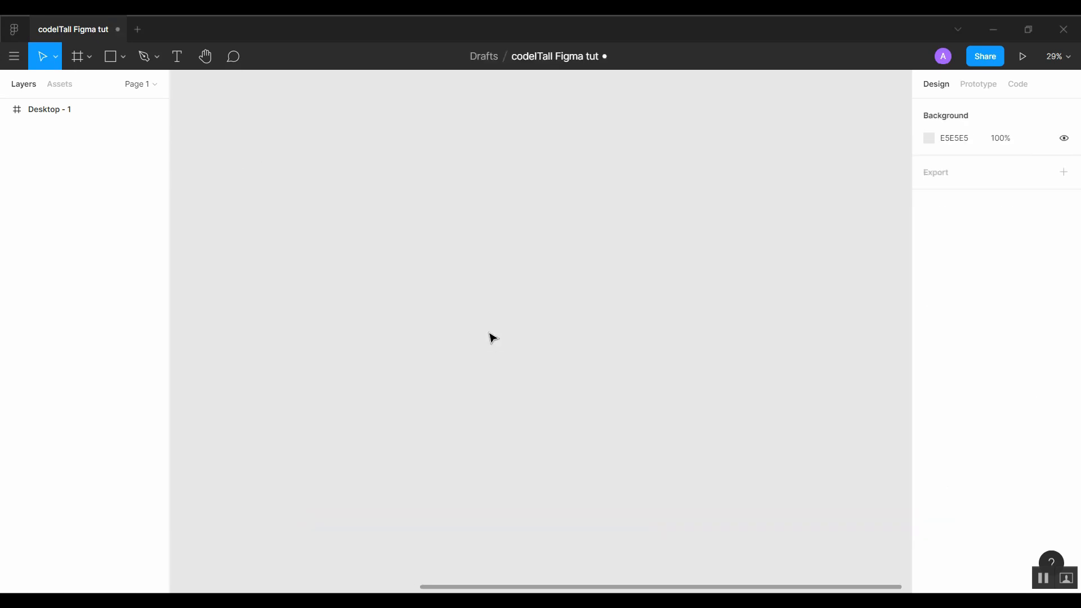
# Examine the frame size presets for Phone, Tablet, Desktop, Watch, Paper, Social Media and Figma Community.
pyautogui.press('f')
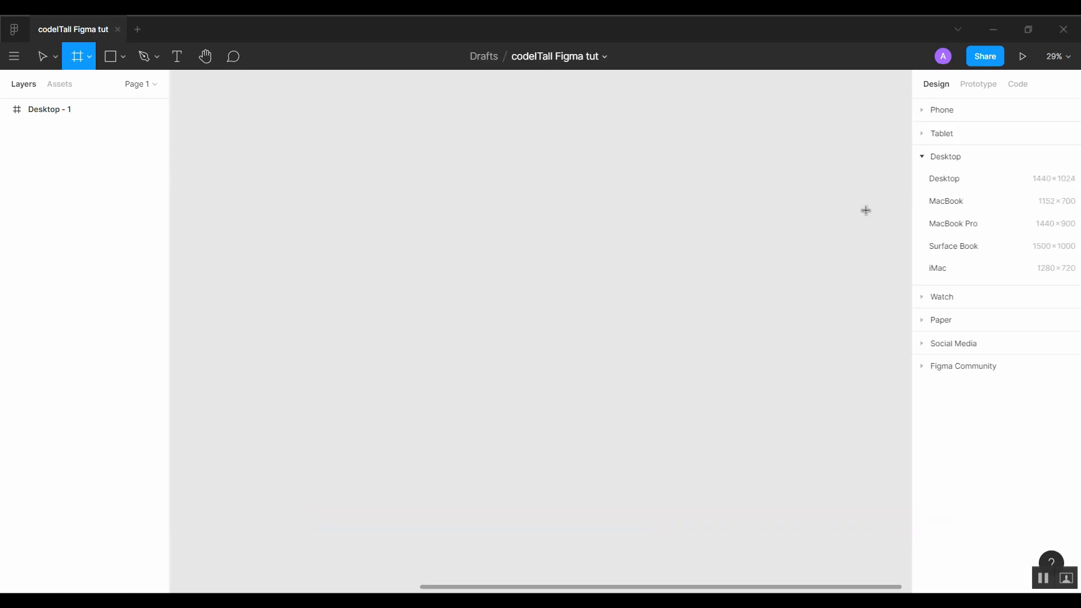
pyautogui.click(925, 111)
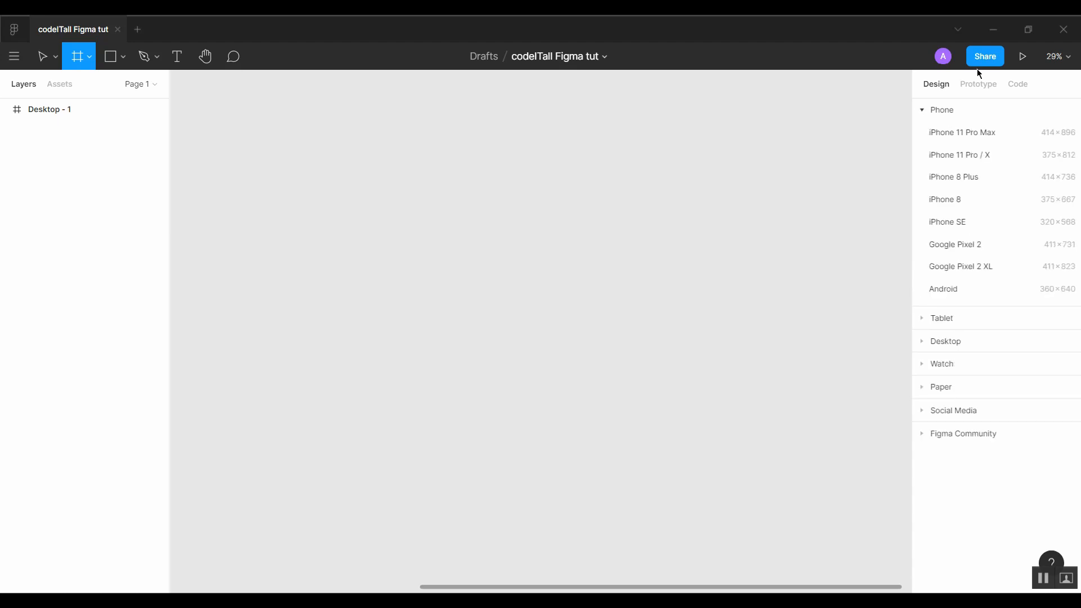
pyautogui.click(921, 111)
pyautogui.click(922, 130)
pyautogui.click(922, 140)
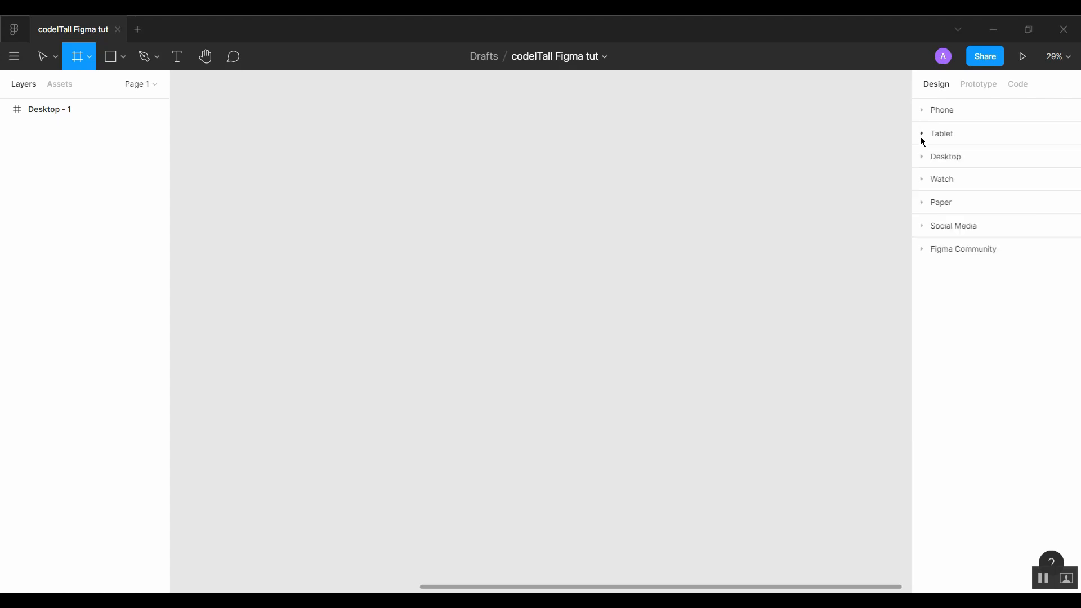
pyautogui.click(925, 158)
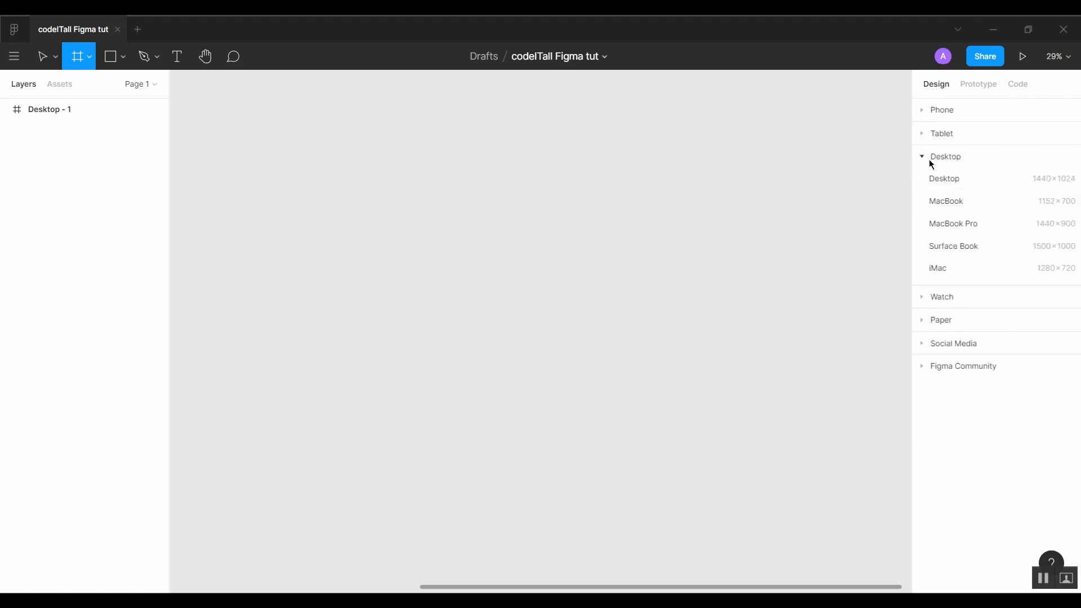
pyautogui.click(920, 299)
pyautogui.click(921, 298)
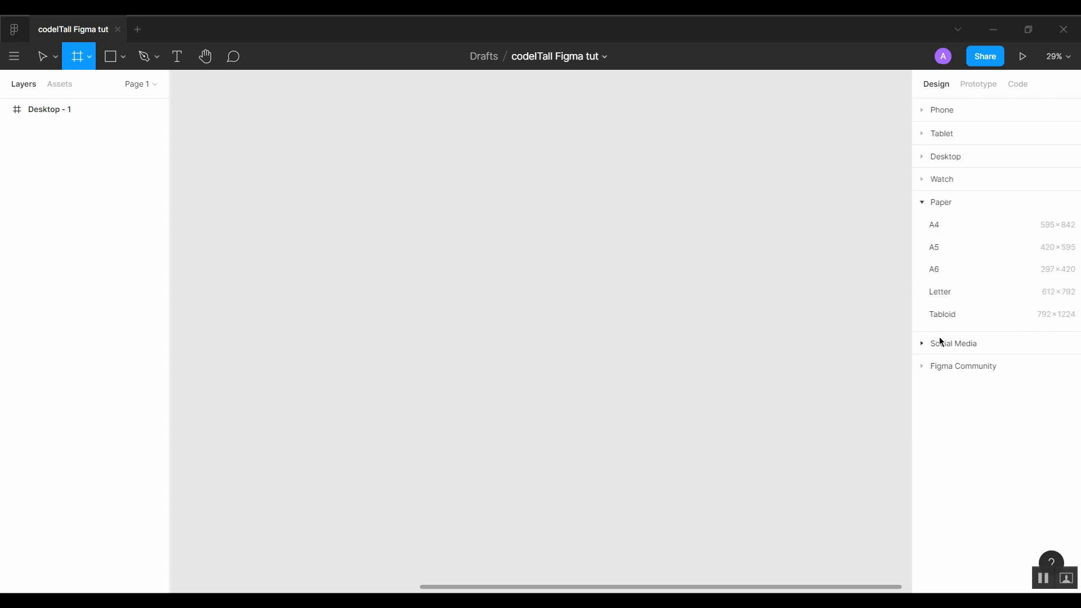
pyautogui.click(939, 342)
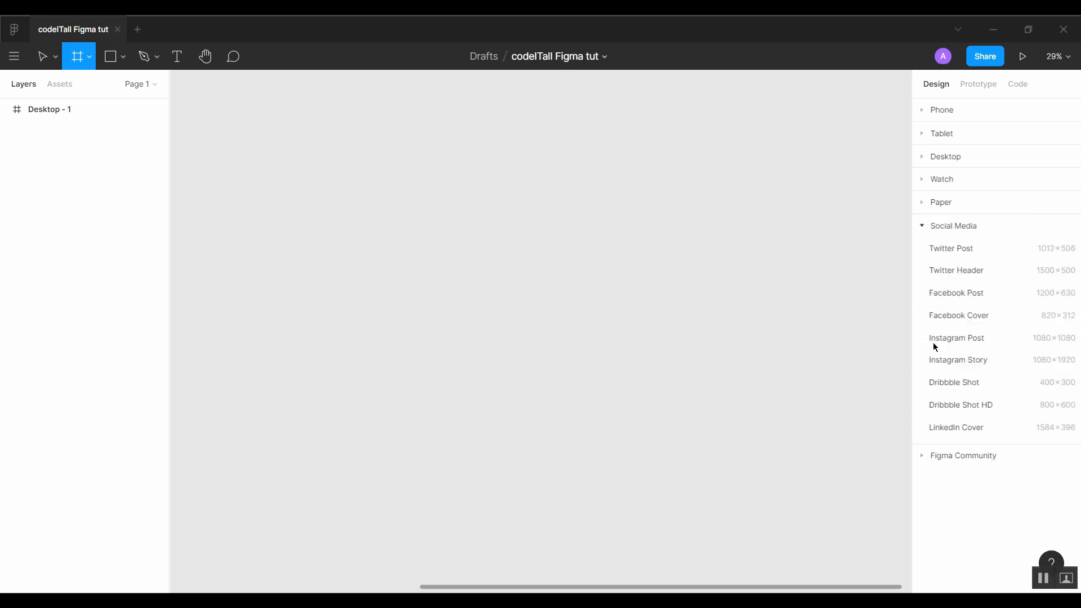
pyautogui.click(924, 455)
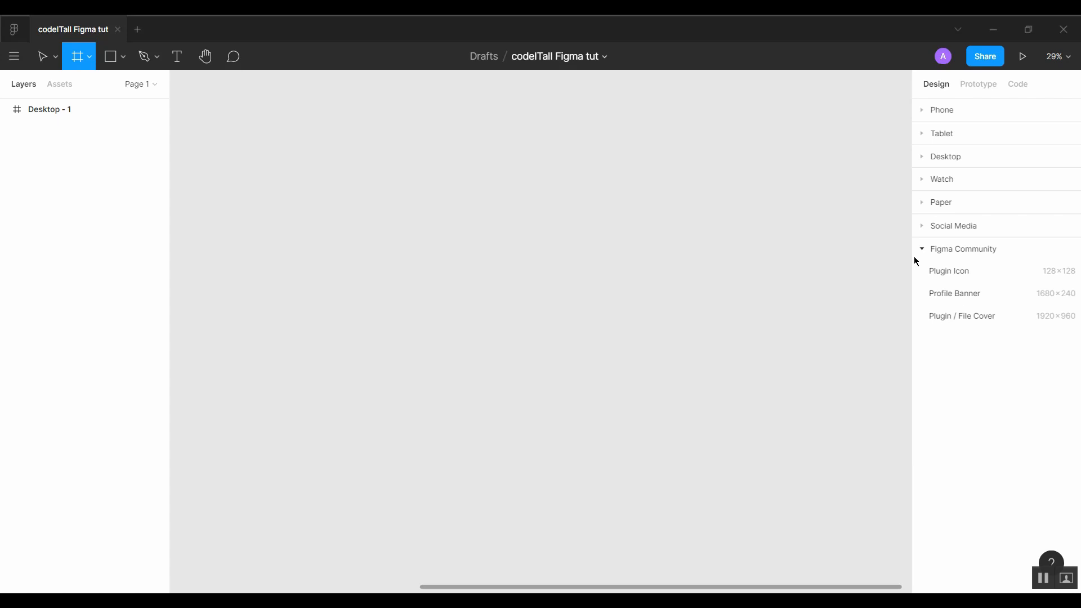
pyautogui.click(922, 249)
# Add a new frame to the empty canvas using the Desktop preset of 1440 × 1024.
pyautogui.click(921, 157)
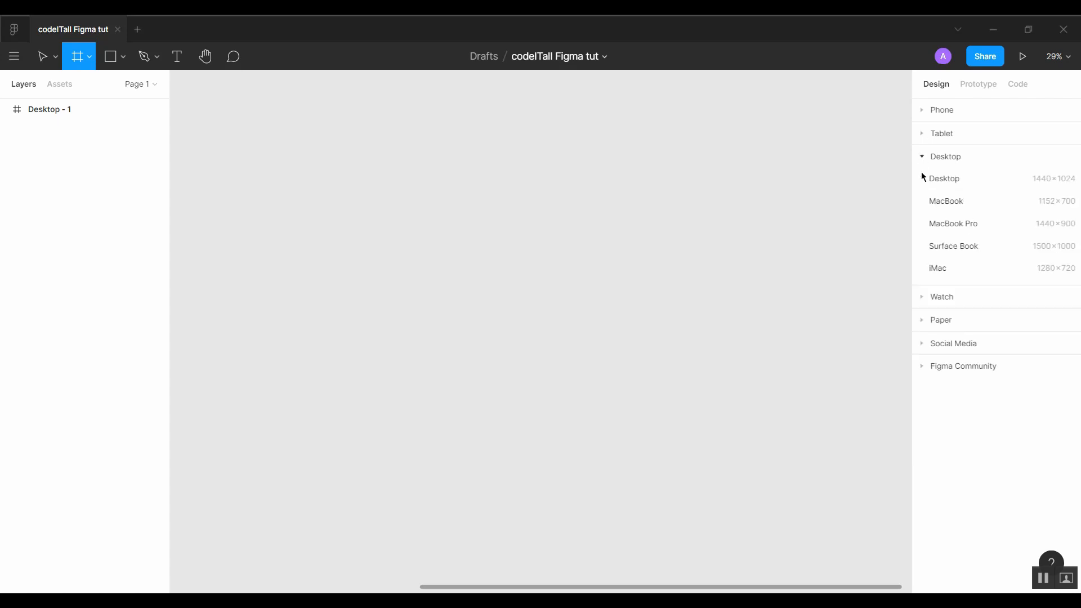
pyautogui.click(934, 176)
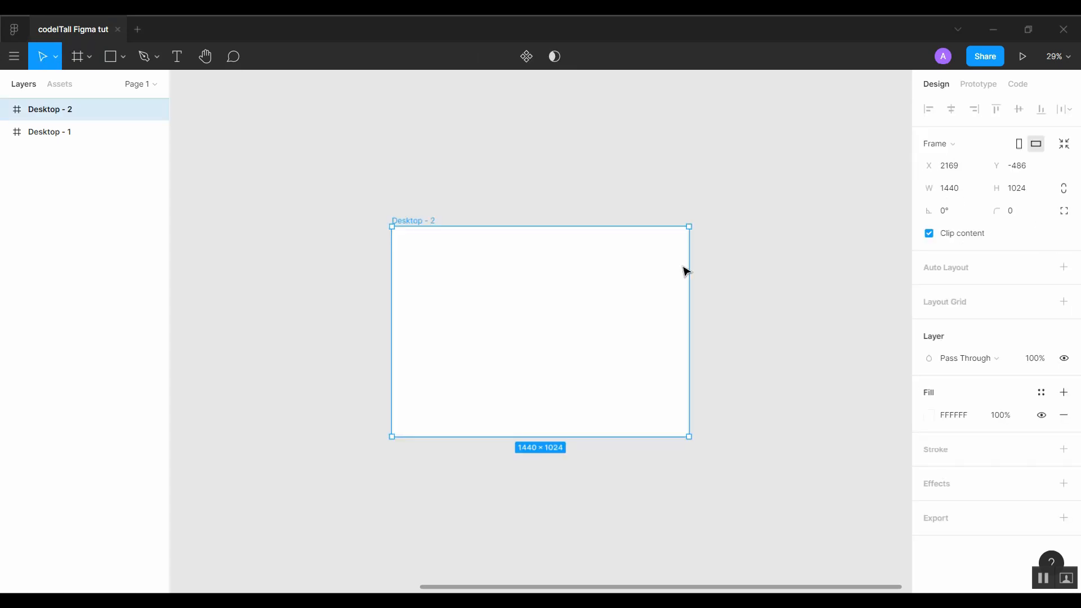
pyautogui.scroll(3, 684, 272)
pyautogui.scroll(1, 680, 268)
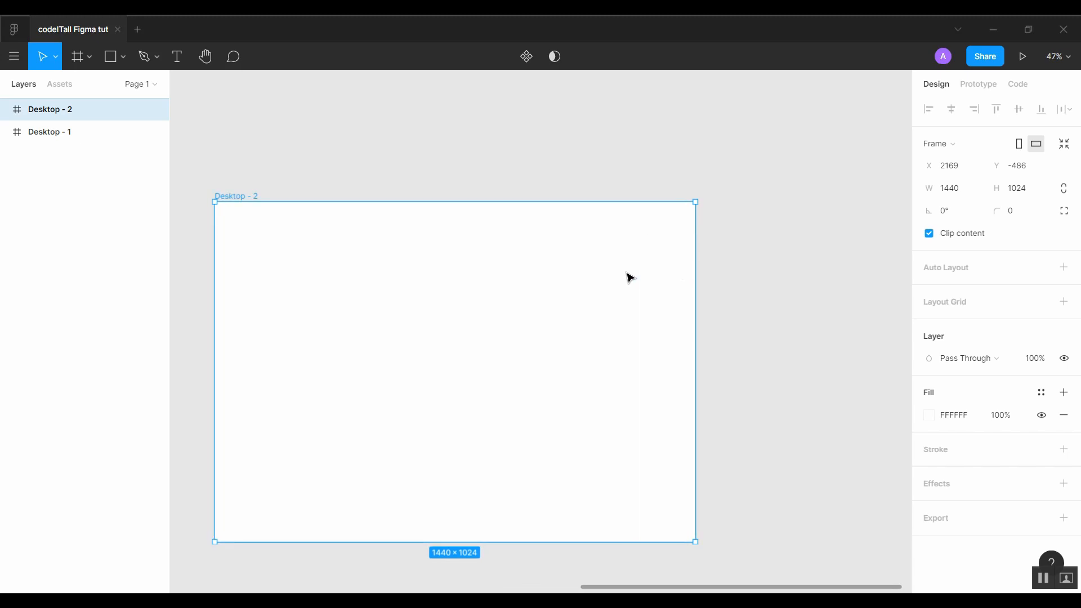
pyautogui.moveTo(534, 275); pyautogui.dragTo(623, 246)
pyautogui.scroll(1, 624, 246)
pyautogui.scroll(2, 625, 246)
pyautogui.scroll(-2, 625, 246)
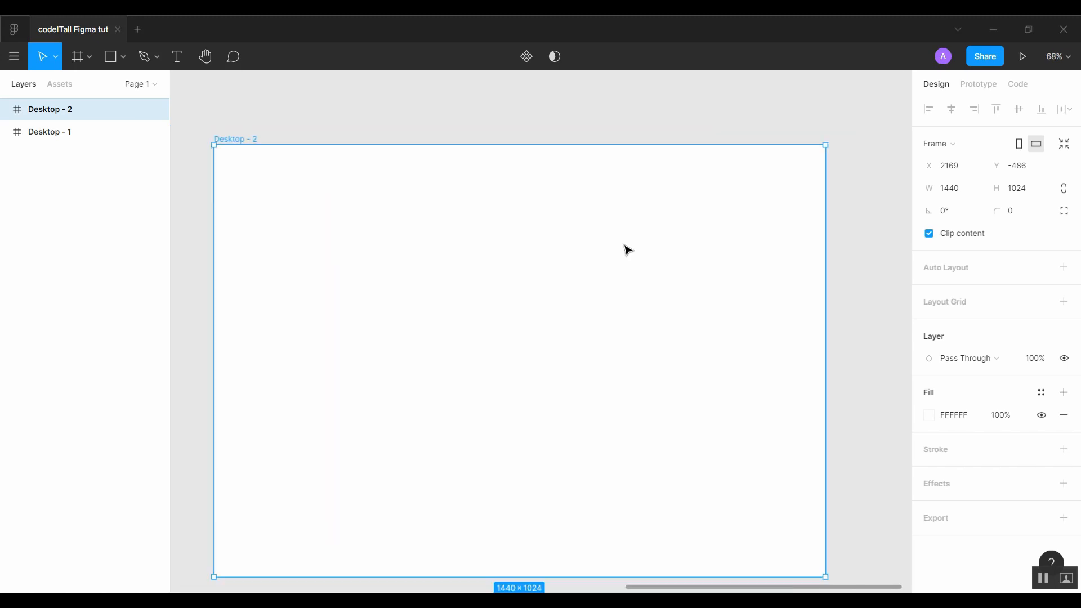
pyautogui.moveTo(601, 330); pyautogui.dragTo(600, 307)
# Add a layout grid to the Desktop - 2 frame and remove it again.
pyautogui.click(940, 302)
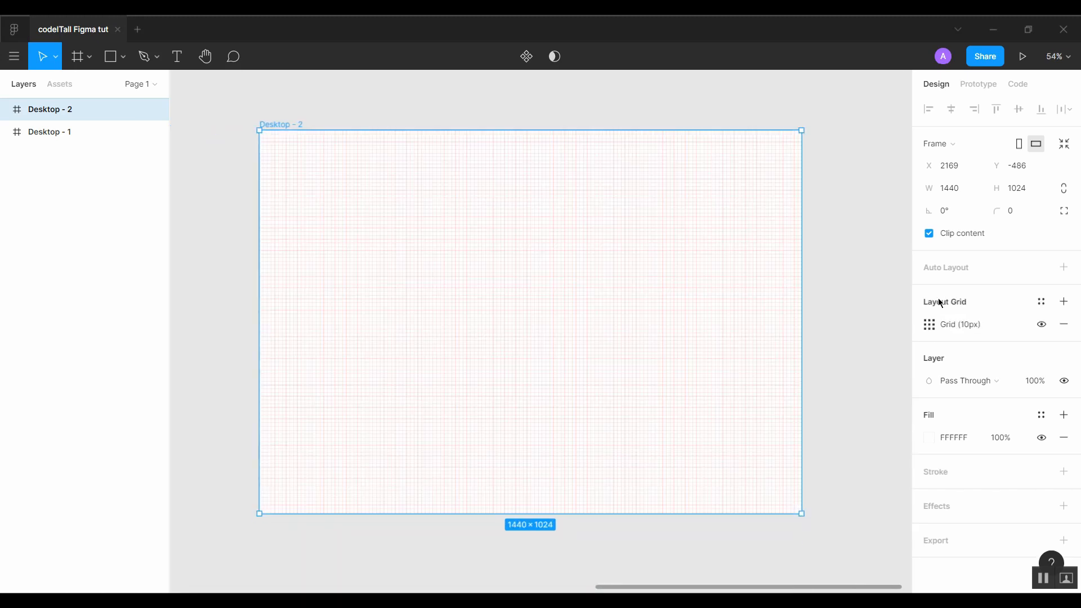
pyautogui.click(1063, 325)
pyautogui.click(818, 321)
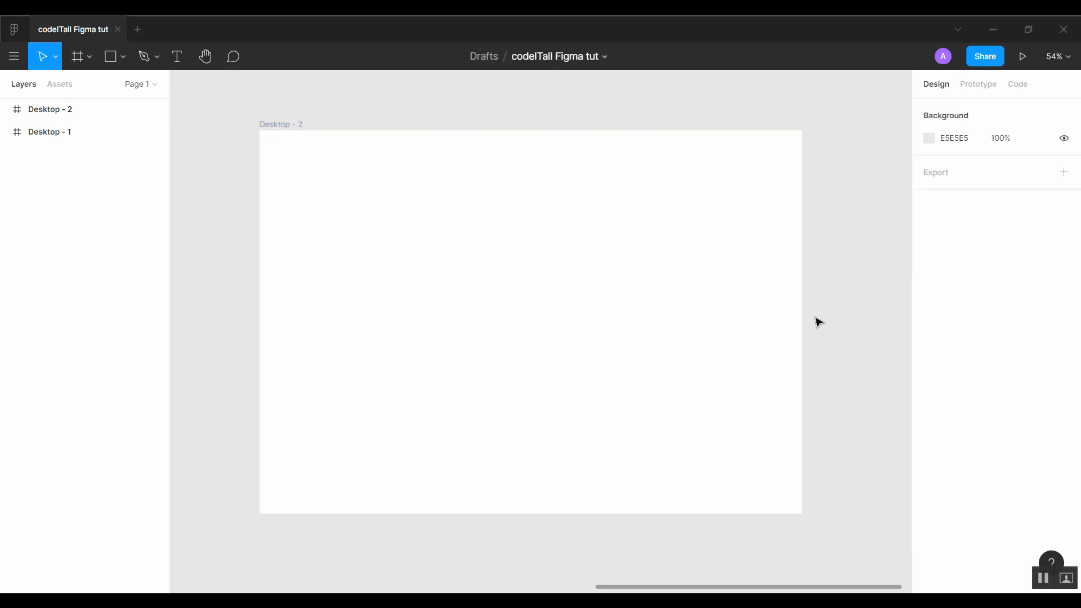
# Round the corners of the rectangle behind BOOK YOUR STAY in the Desktop - 1 frame with a corner radius of 12.
pyautogui.moveTo(499, 282); pyautogui.dragTo(512, 297)
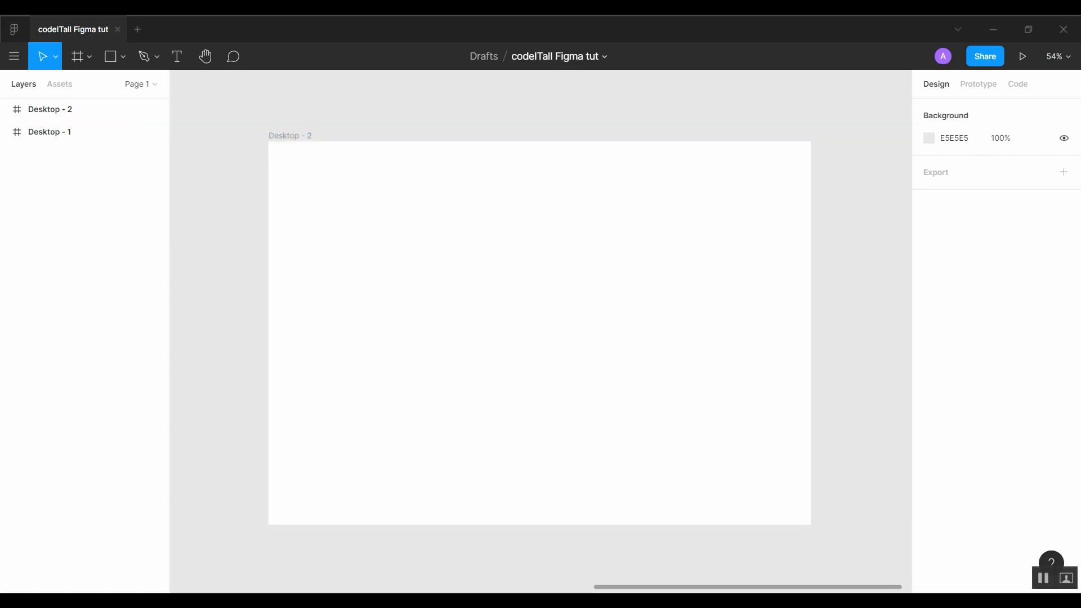
pyautogui.moveTo(641, 589)
pyautogui.mouseDown()
pyautogui.moveTo(619, 586)
pyautogui.moveTo(643, 586)
pyautogui.mouseUp()
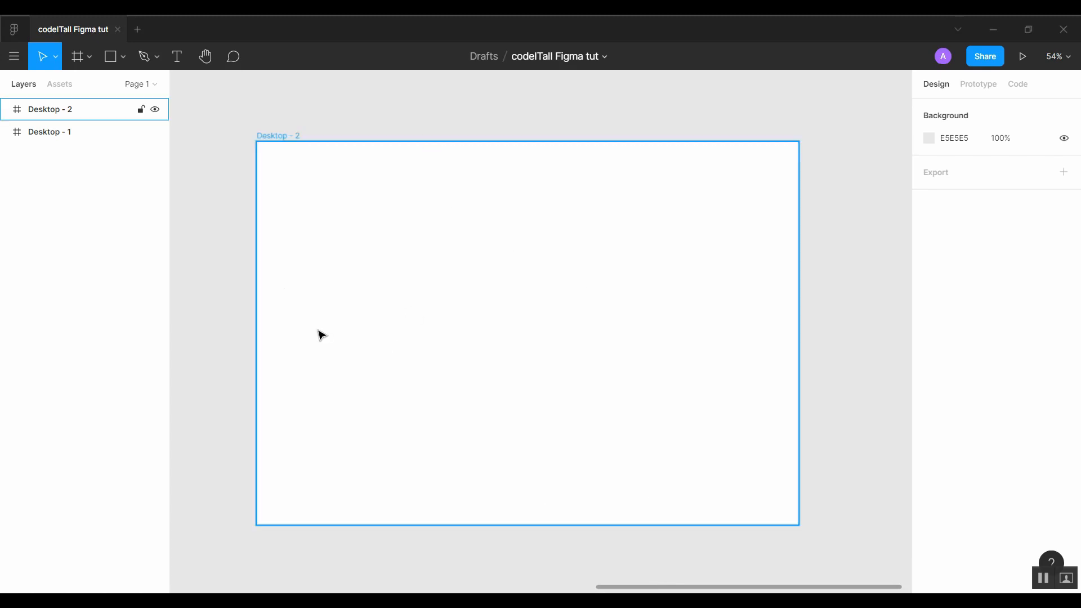
pyautogui.press('space')
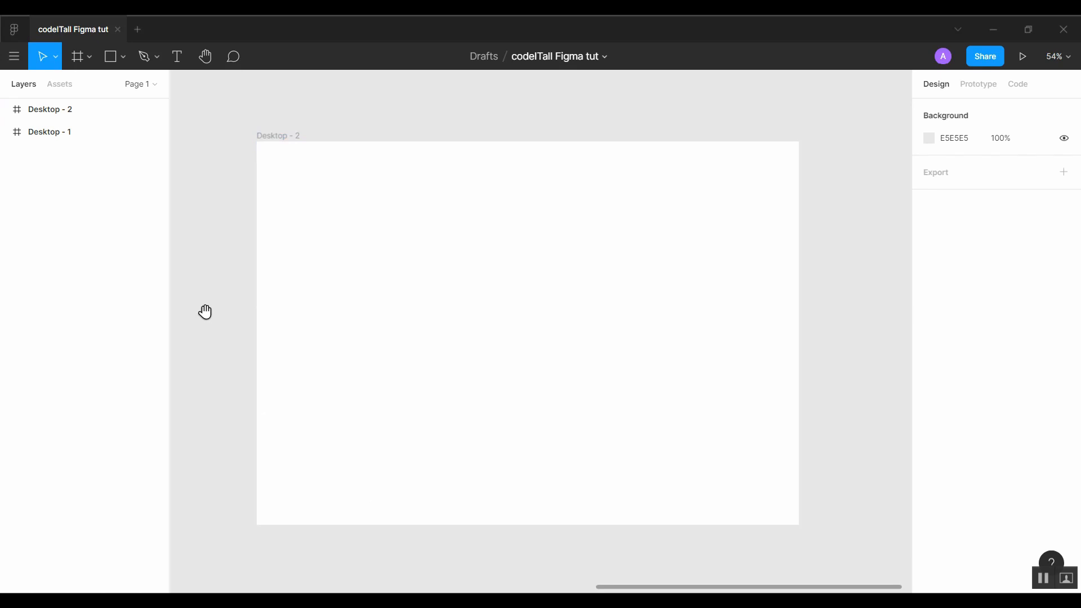
pyautogui.moveTo(205, 314); pyautogui.dragTo(707, 311)
pyautogui.moveTo(299, 379); pyautogui.dragTo(828, 371)
pyautogui.moveTo(625, 355); pyautogui.dragTo(711, 401)
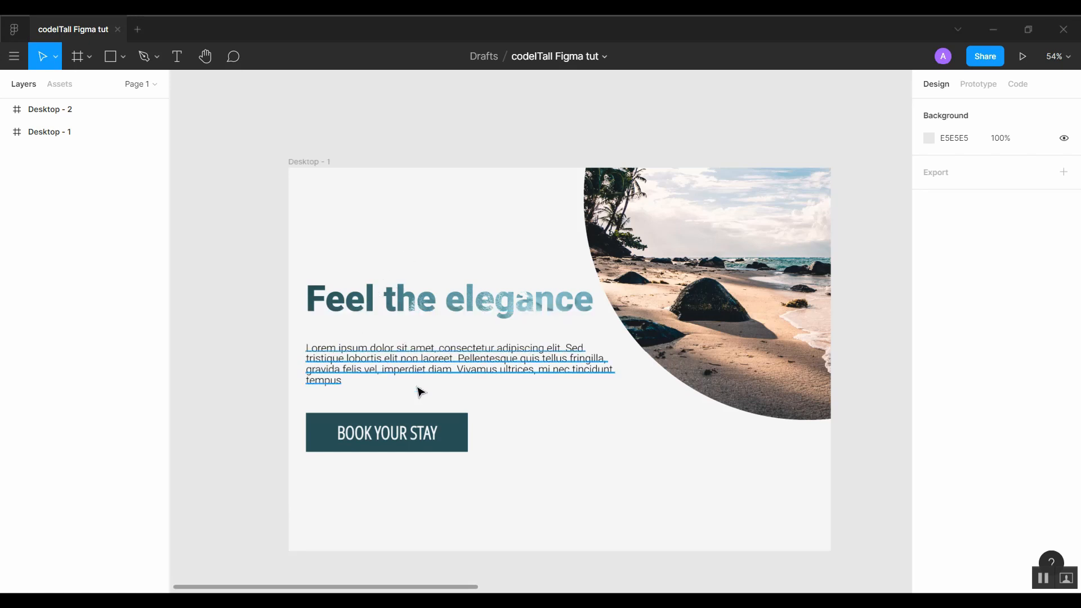
pyautogui.click(457, 439)
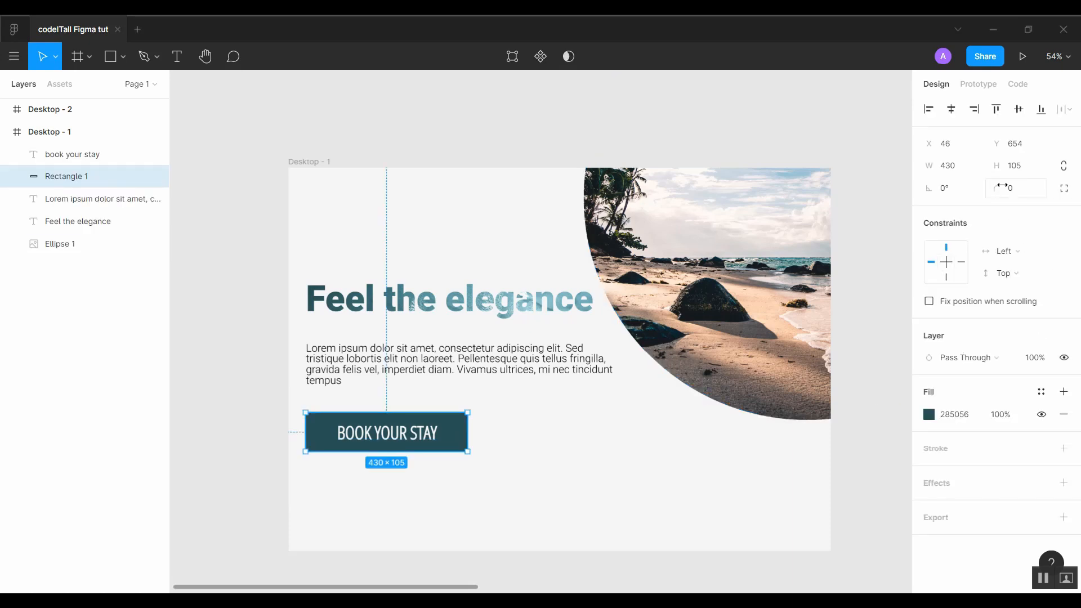
pyautogui.moveTo(1002, 185); pyautogui.dragTo(186, 176)
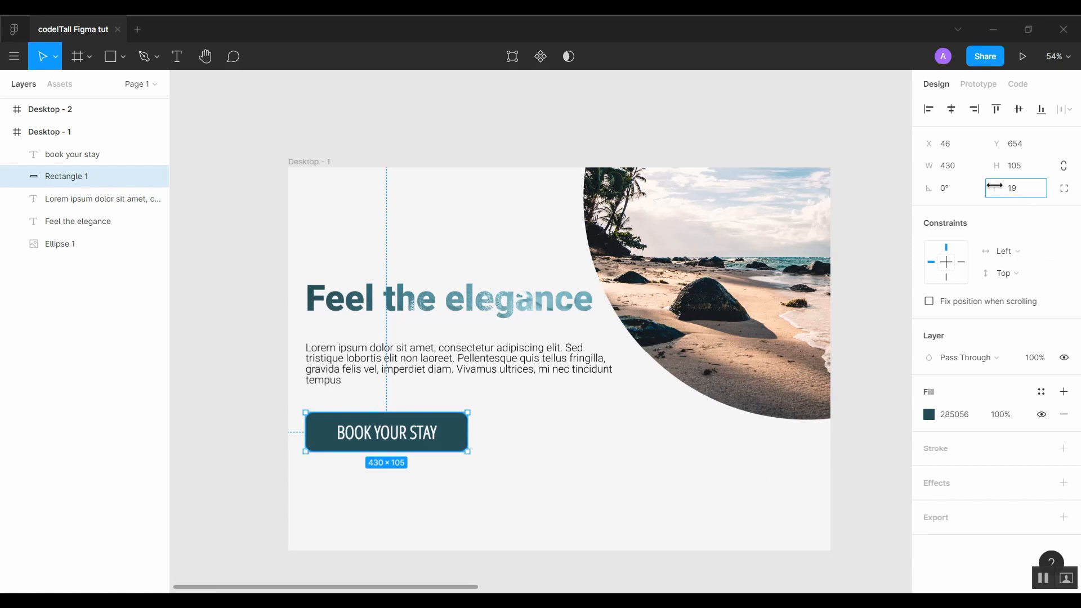
pyautogui.moveTo(996, 187); pyautogui.dragTo(894, 187)
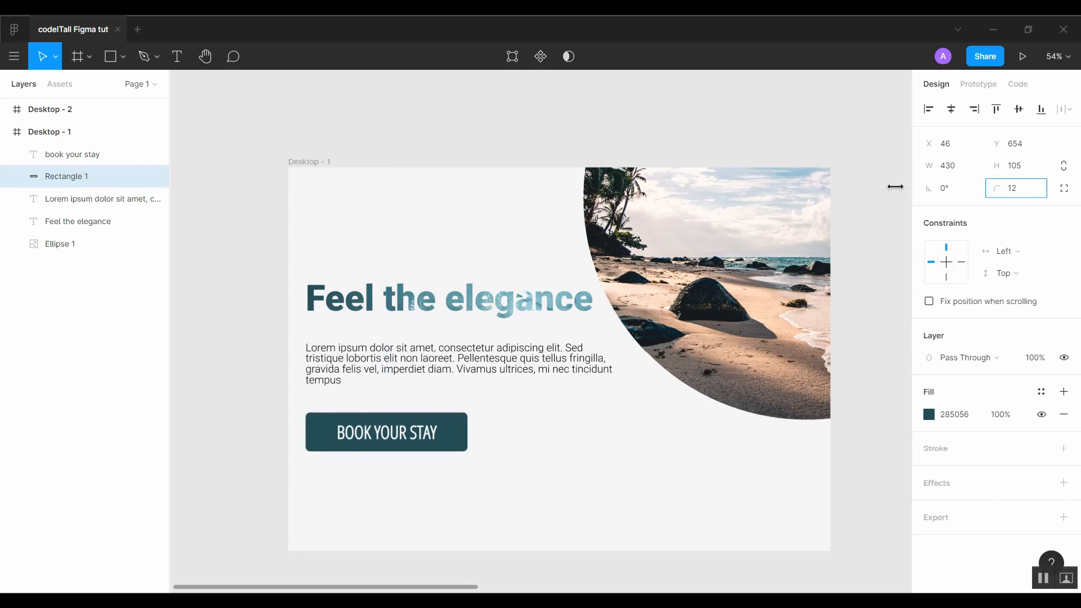
pyautogui.click(796, 531)
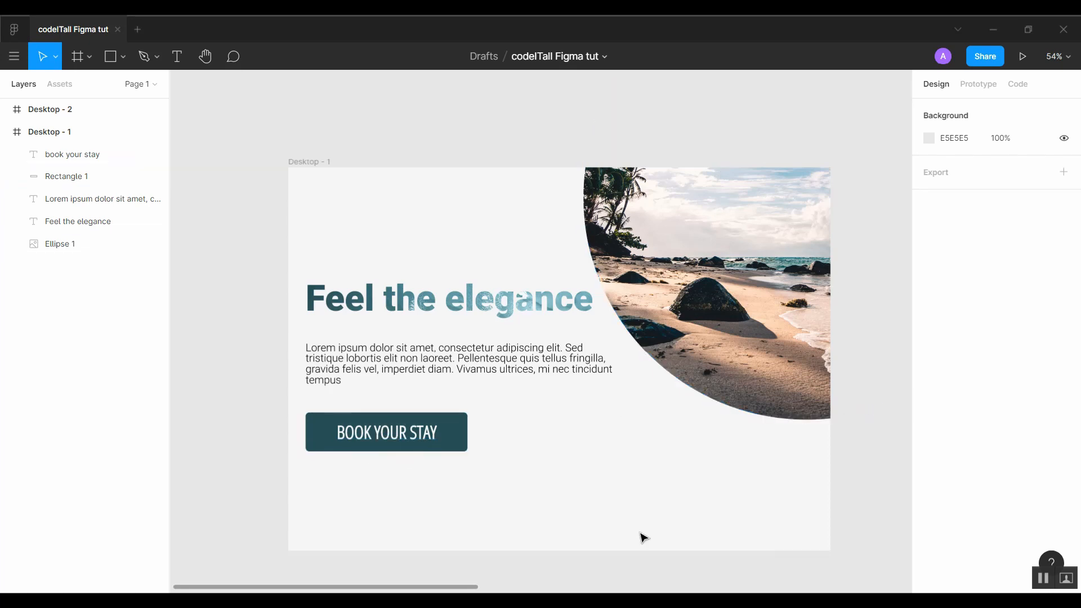
# Add the text "Feel the Elegance" in the upper part of the Desktop - 2 frame and move it slightly up.
pyautogui.moveTo(714, 435); pyautogui.dragTo(519, 422)
pyautogui.moveTo(706, 393); pyautogui.dragTo(73, 325)
pyautogui.moveTo(582, 296); pyautogui.dragTo(284, 348)
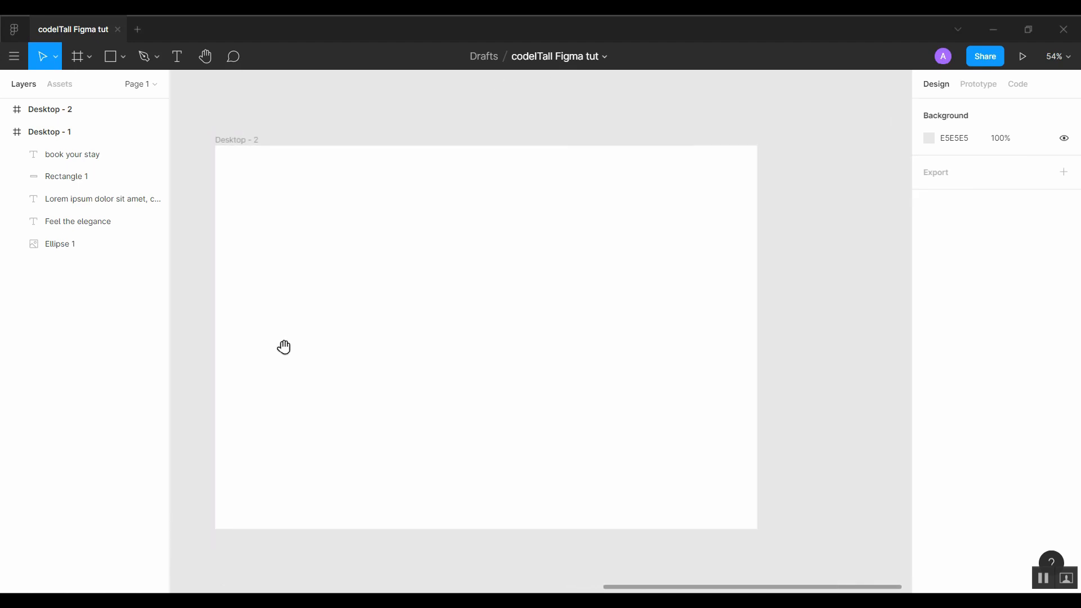
pyautogui.press('t')
pyautogui.click(281, 266)
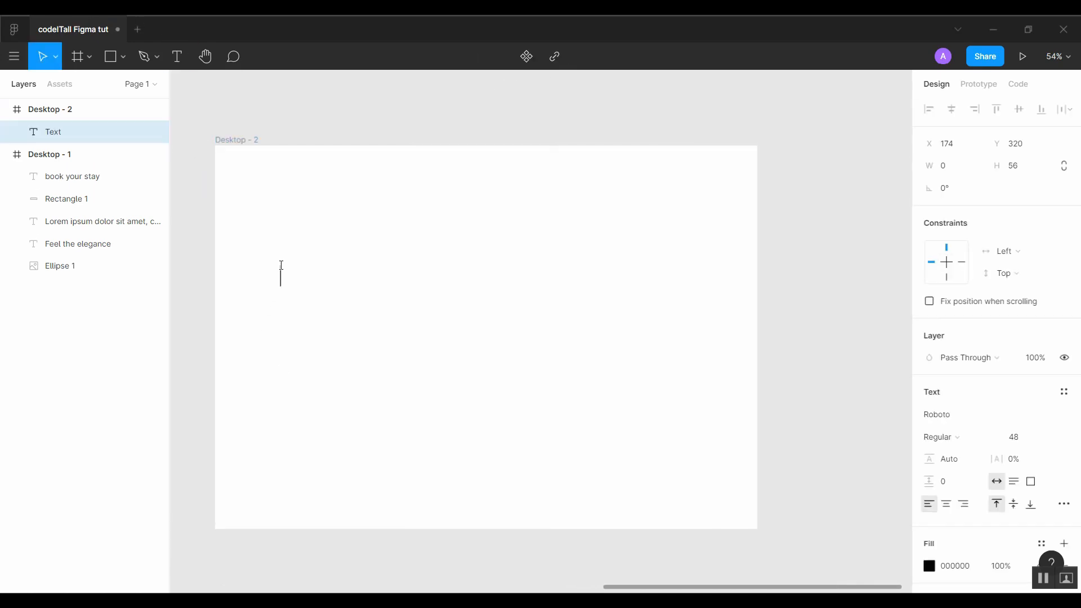
pyautogui.write('Feel the ')
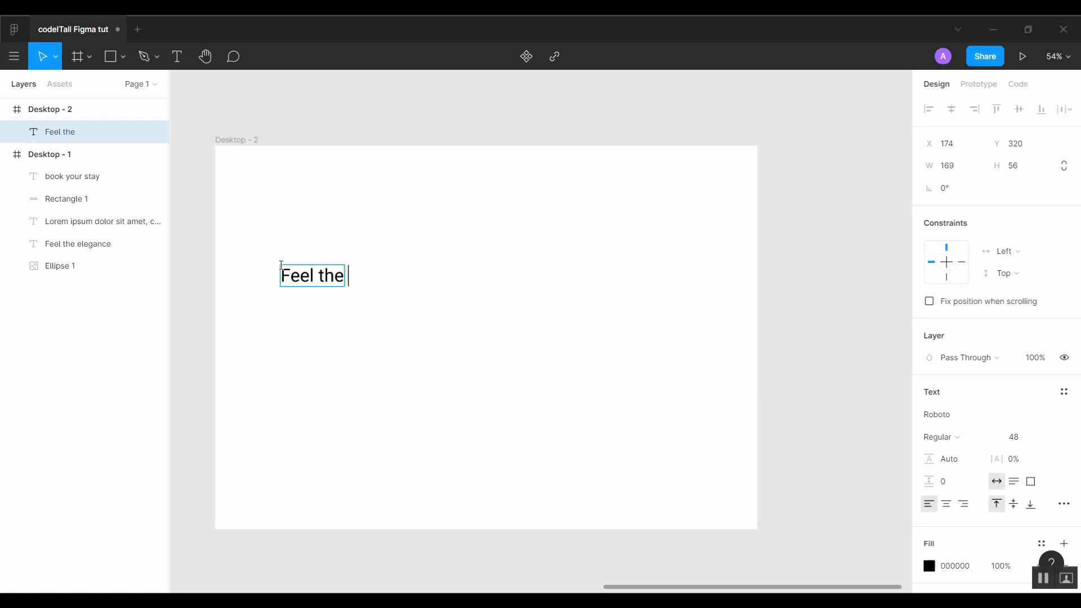
pyautogui.write('Elegance')
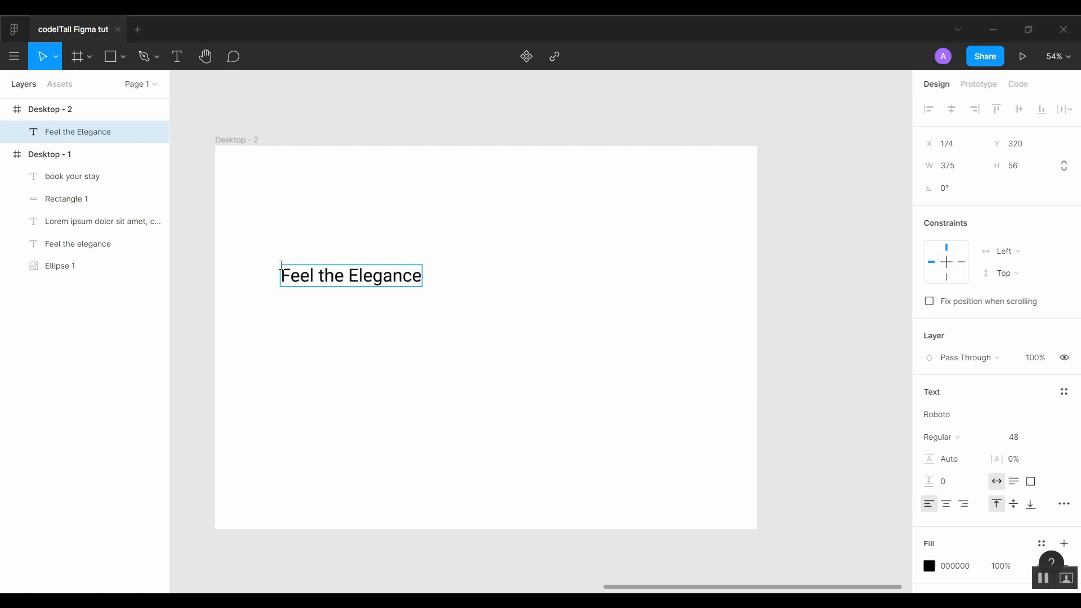
pyautogui.press('Escape')
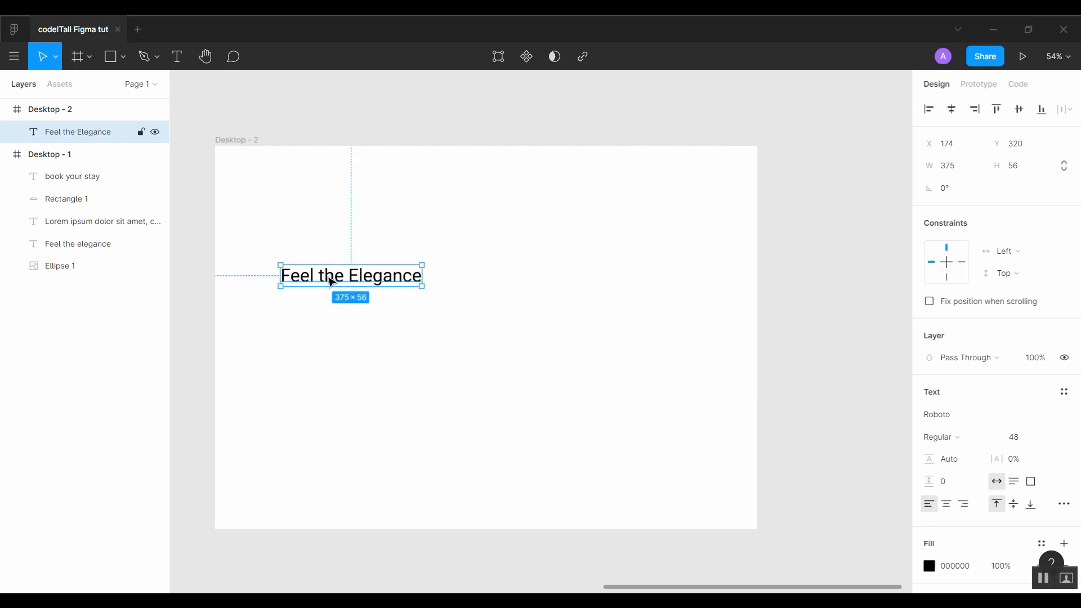
pyautogui.moveTo(331, 281); pyautogui.dragTo(333, 265)
pyautogui.press('Escape')
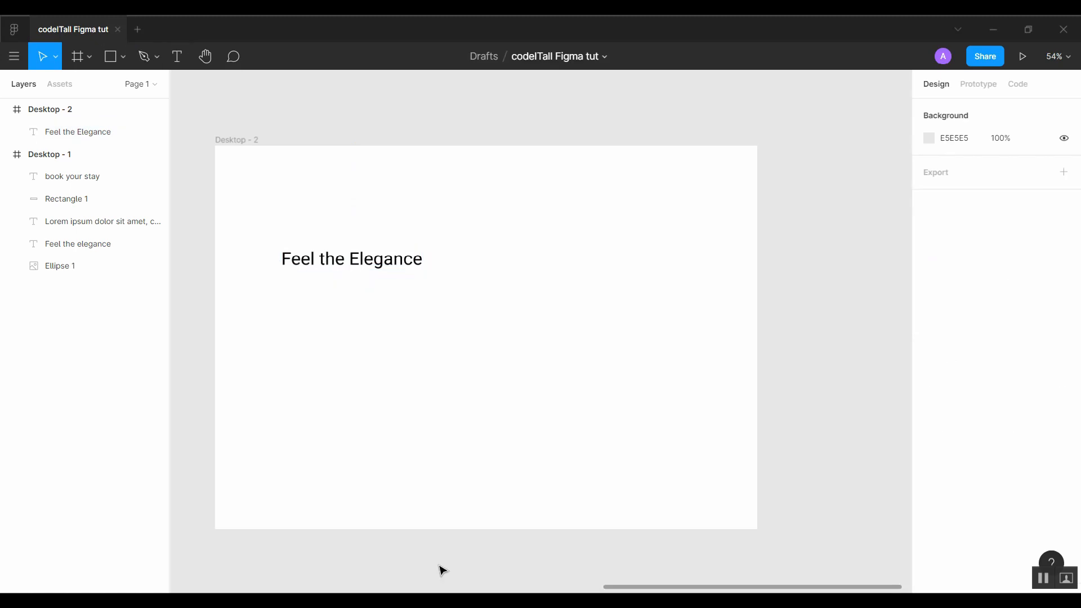
# Examine the lorem ipsum paragraph under the heading in the Desktop - 1 frame.
pyautogui.moveTo(608, 583); pyautogui.dragTo(178, 551)
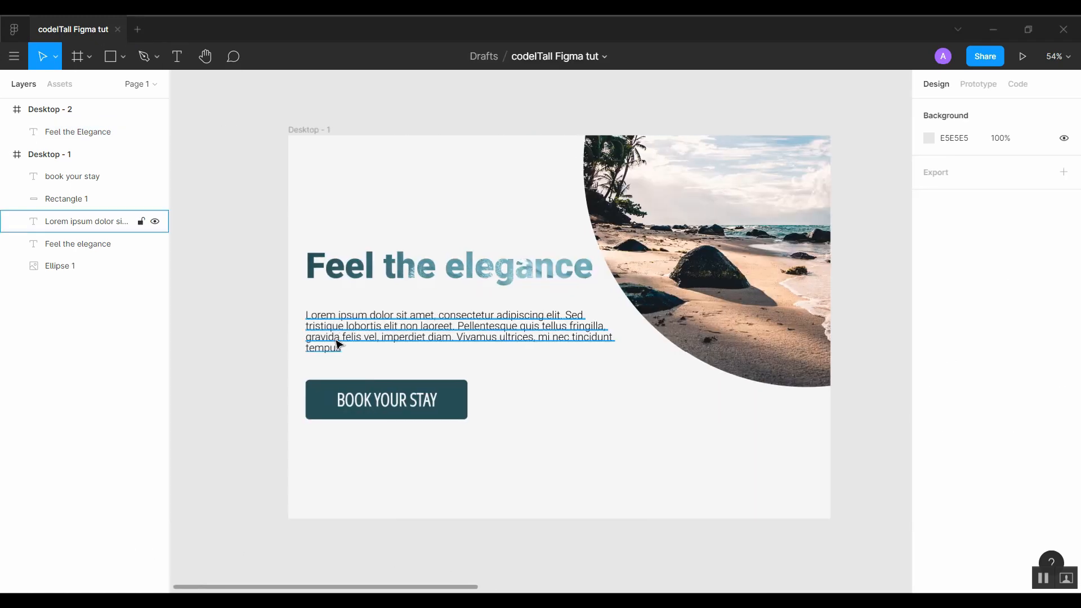
pyautogui.click(338, 344)
pyautogui.click(651, 428)
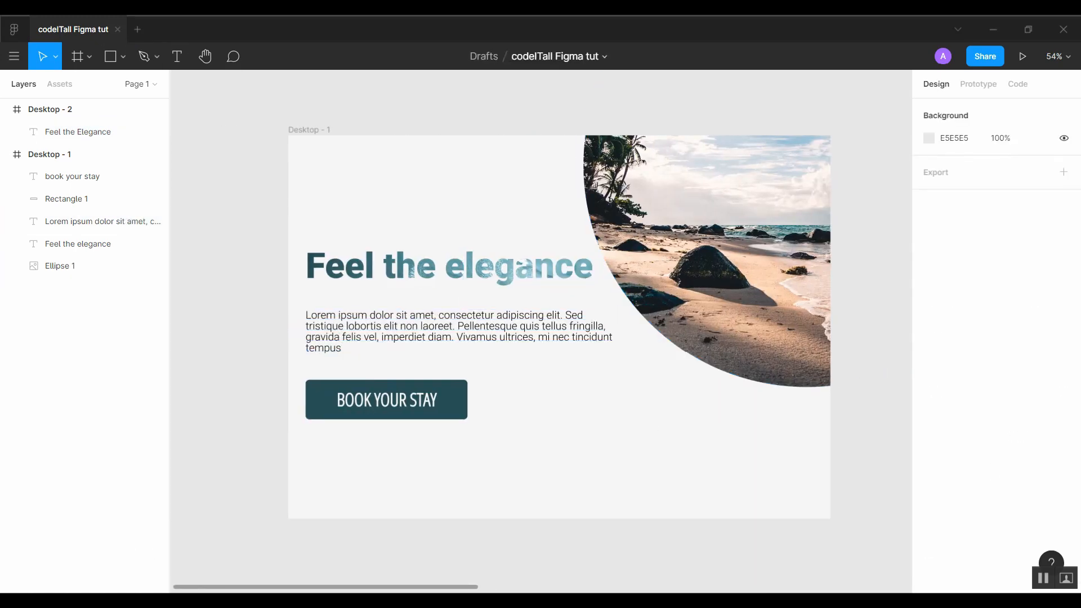
# Switch to the browser, search for "lorem ipsum generator" in a new tab and open the lipsum.com result.
pyautogui.click(467, 540)
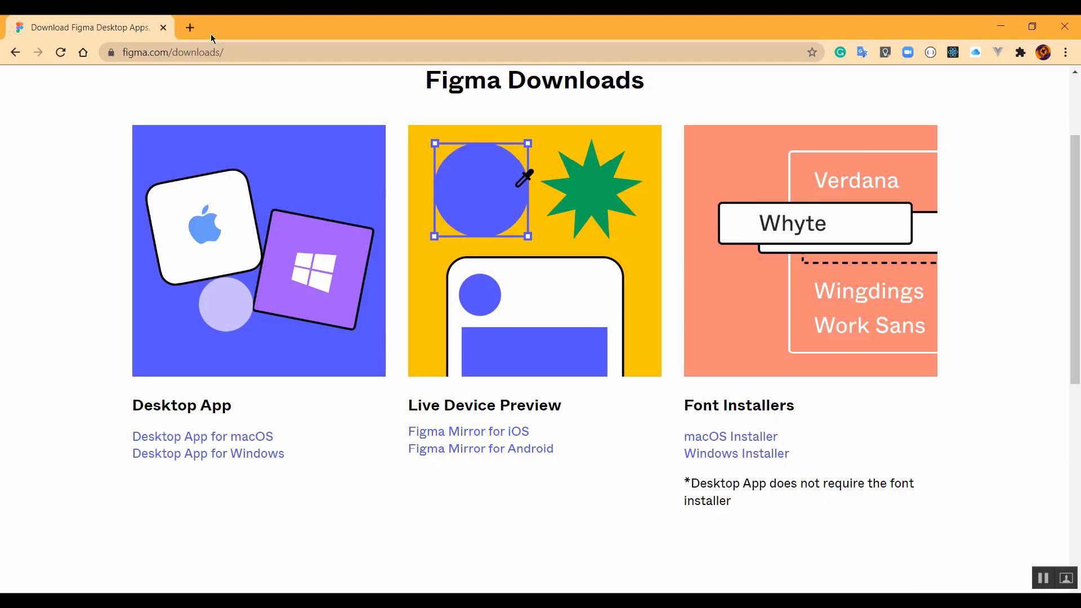
pyautogui.click(191, 25)
pyautogui.write('lorem ipsu')
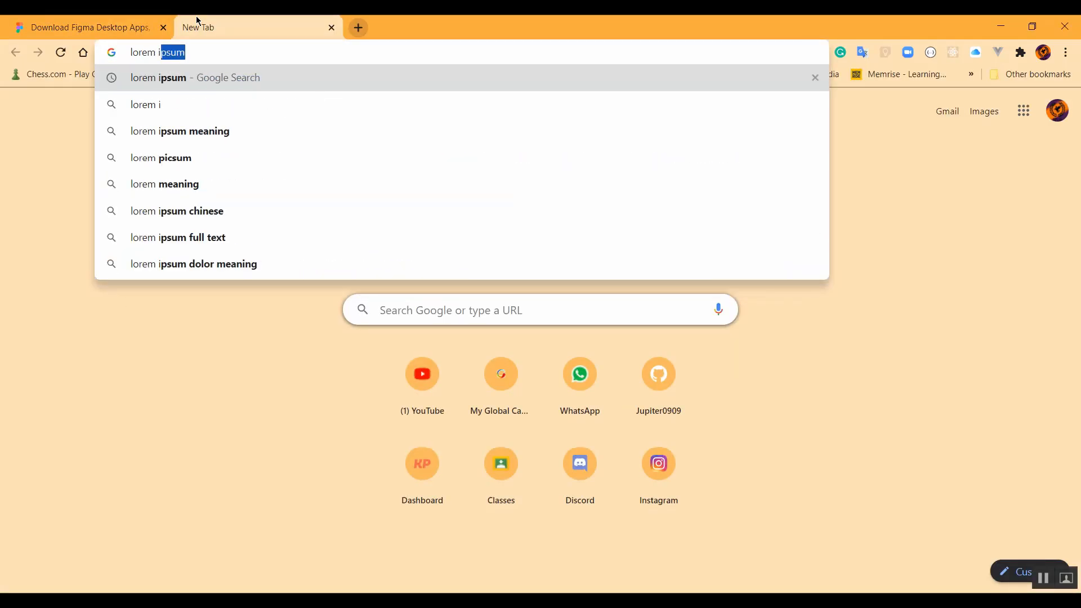
pyautogui.write('m generator')
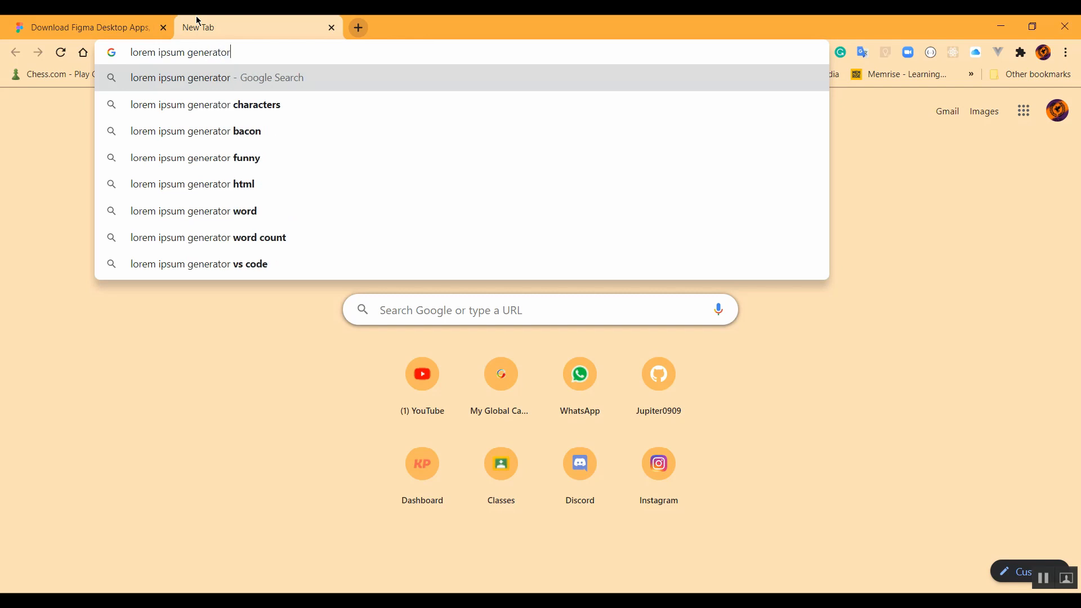
pyautogui.press('Return')
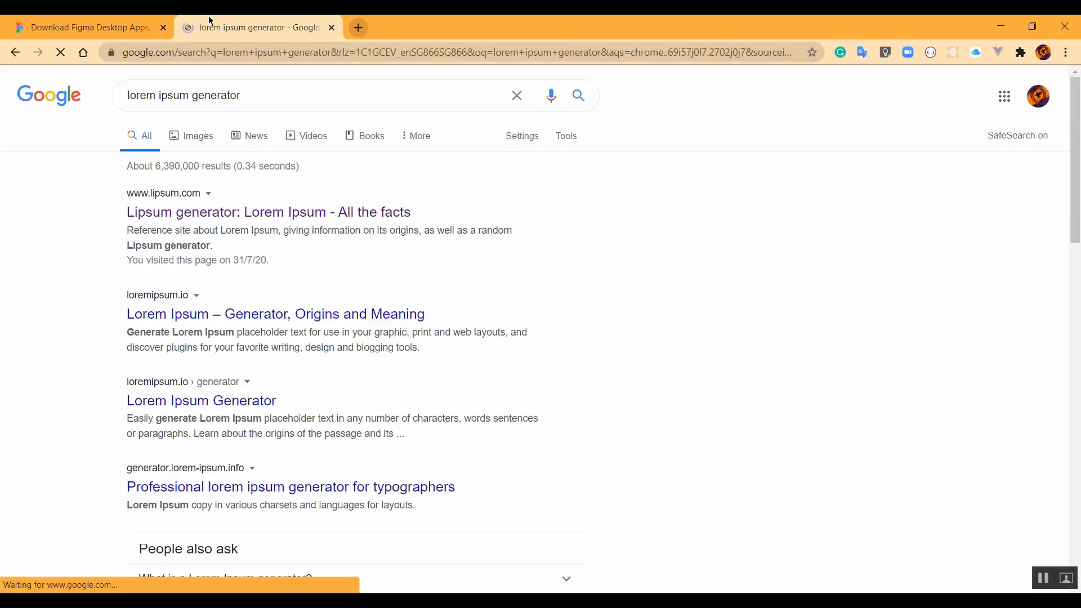
pyautogui.click(241, 214)
# Generate 1 paragraph of lorem ipsum text on lipsum.com.
pyautogui.scroll(-15, 282, 313)
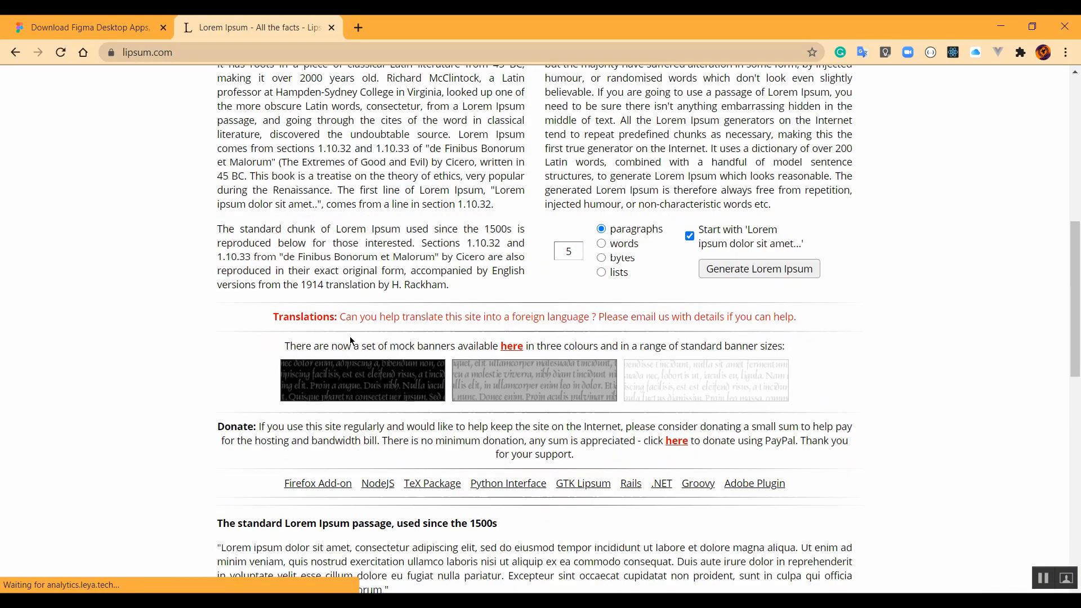
pyautogui.scroll(3, 447, 224)
pyautogui.doubleClick(569, 163)
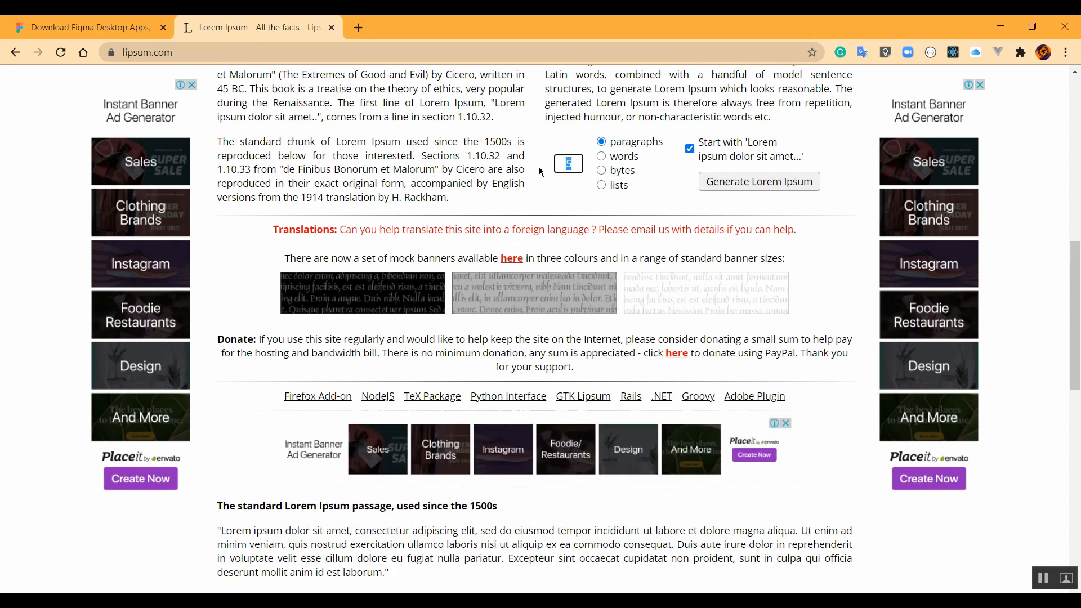
pyautogui.write('1')
pyautogui.press('Return')
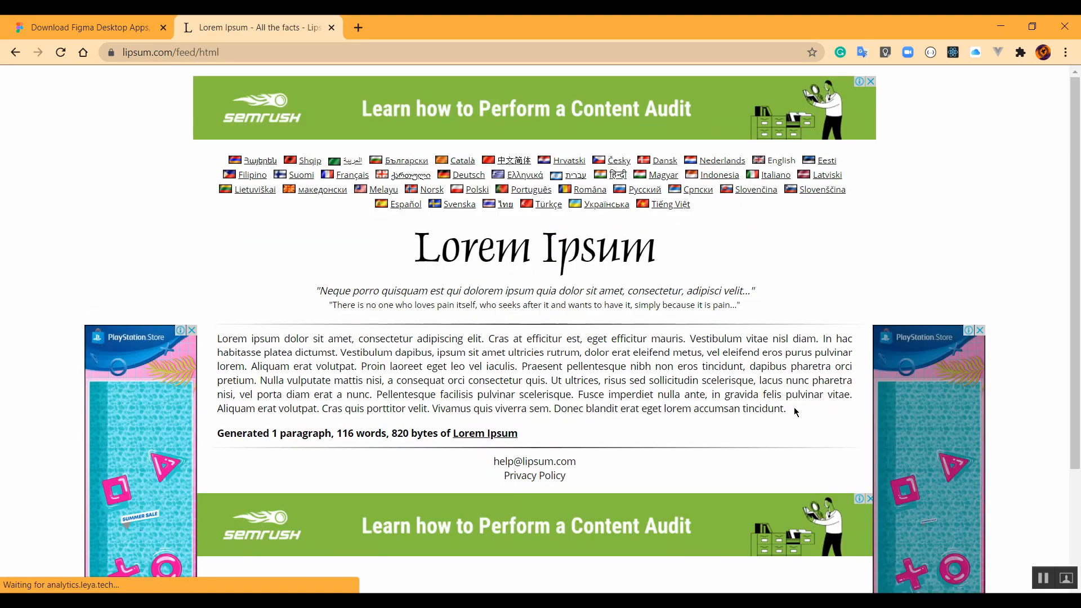
# Copy the generated paragraph, switch back to Figma and paste it as text below the Feel the Elegance heading in Desktop - 2.
pyautogui.moveTo(795, 410); pyautogui.dragTo(219, 318)
pyautogui.click(219, 318)
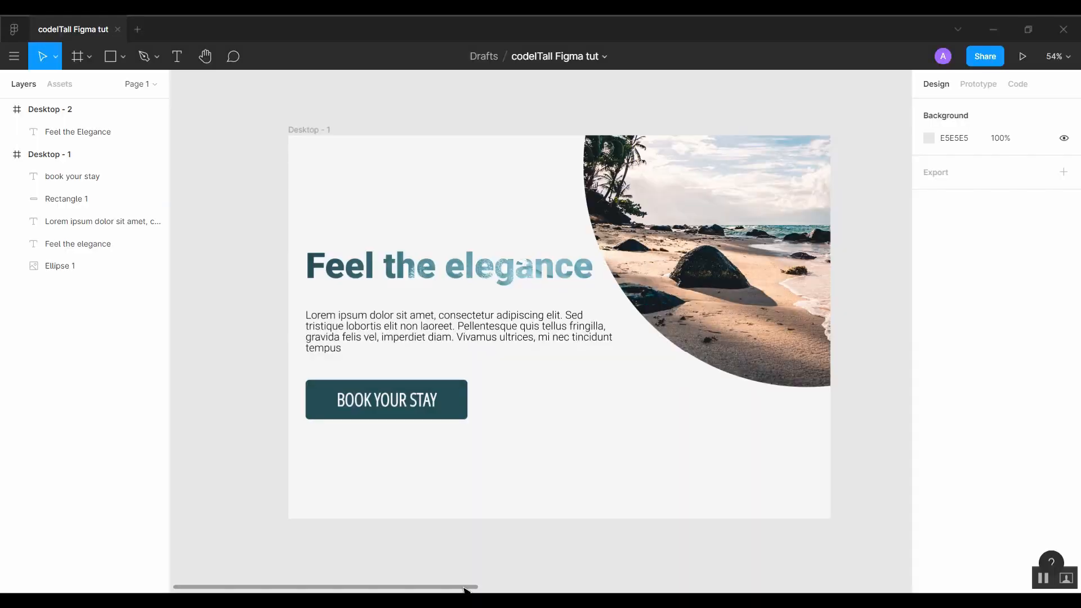
pyautogui.hscroll(15, 634, 569)
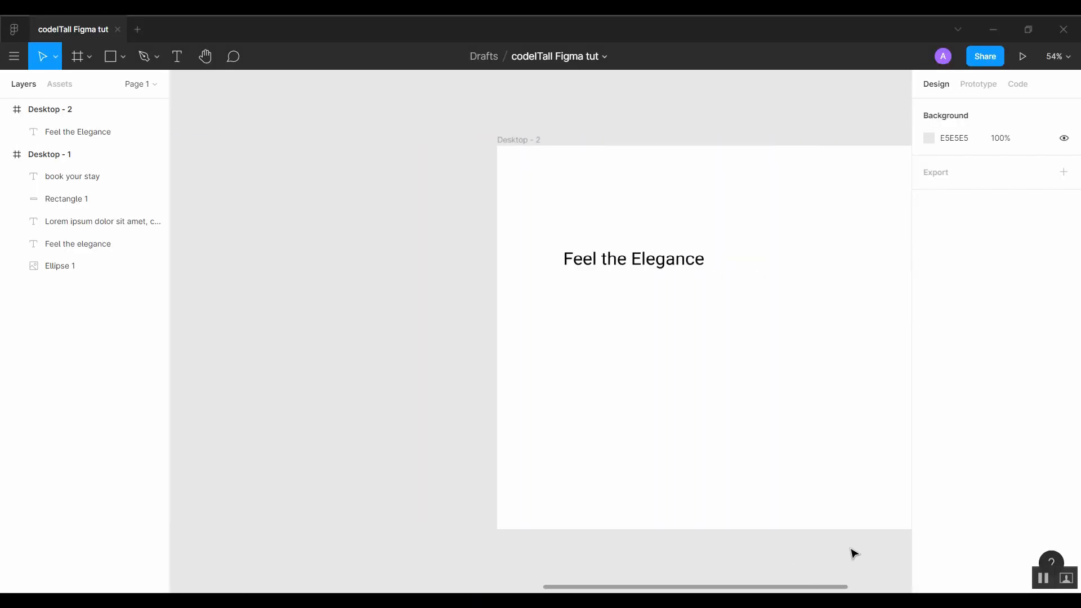
pyautogui.click(177, 56)
pyautogui.click(409, 303)
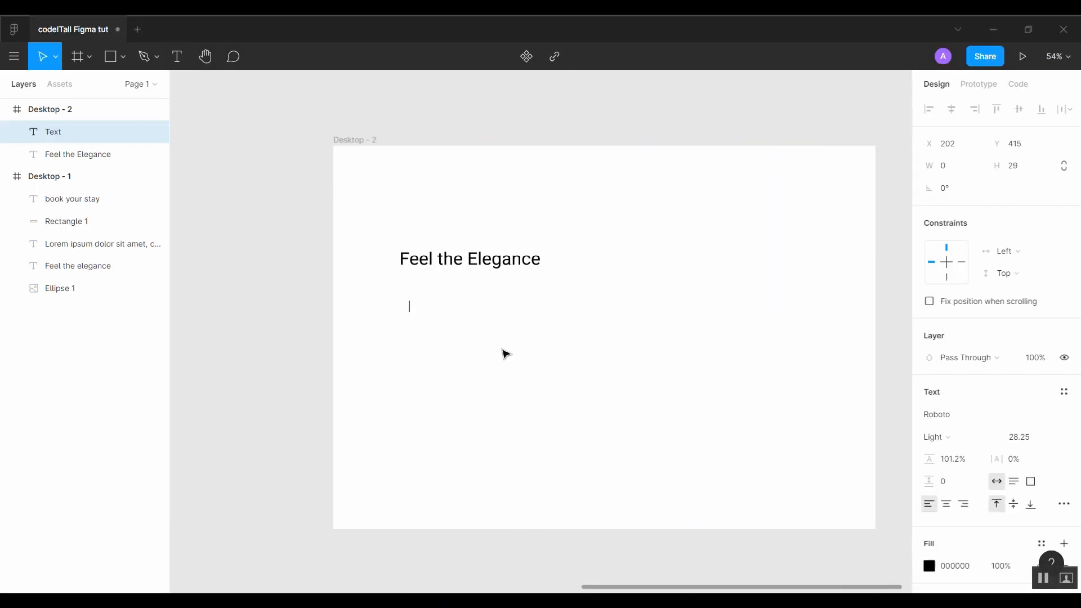
pyautogui.hotkey('ctrl', 'v')
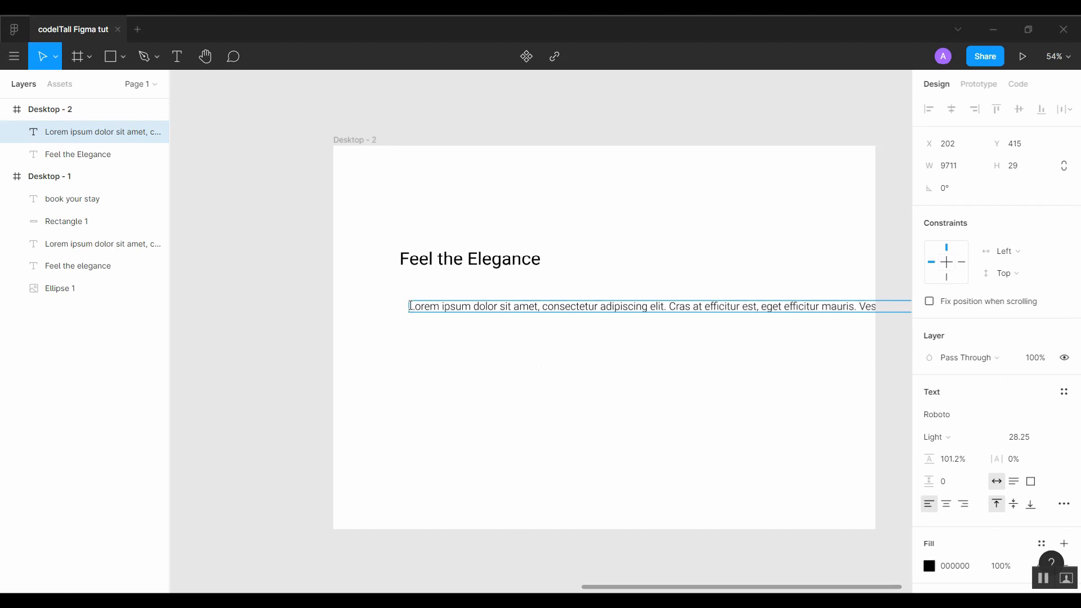
pyautogui.press('Escape')
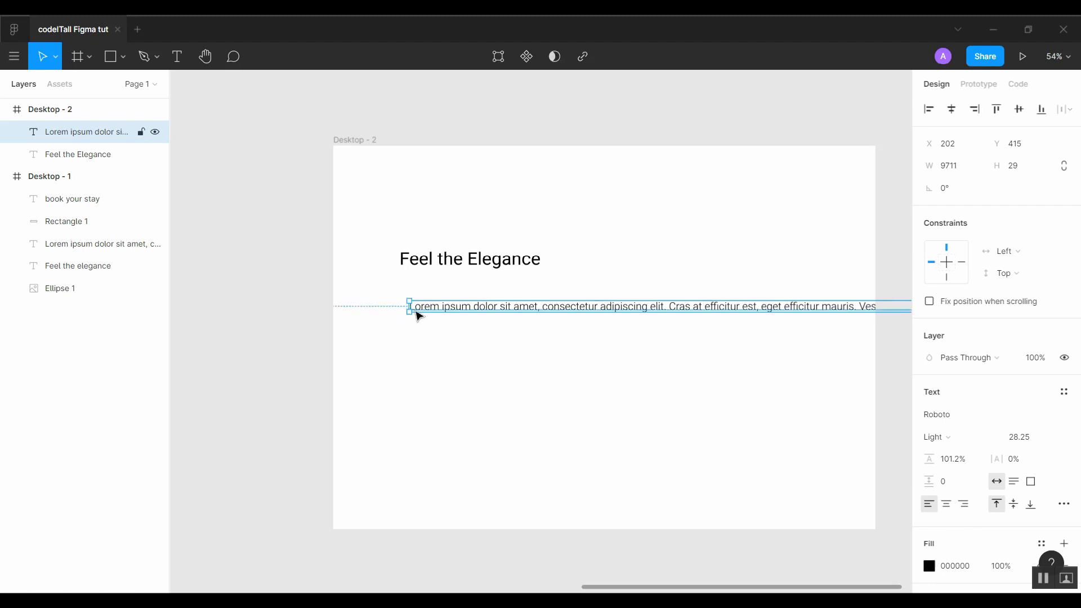
# Resize the pasted paragraph's text box to about 1179 wide and align it directly under the heading in Desktop - 2.
pyautogui.moveTo(411, 304); pyautogui.dragTo(916, 306)
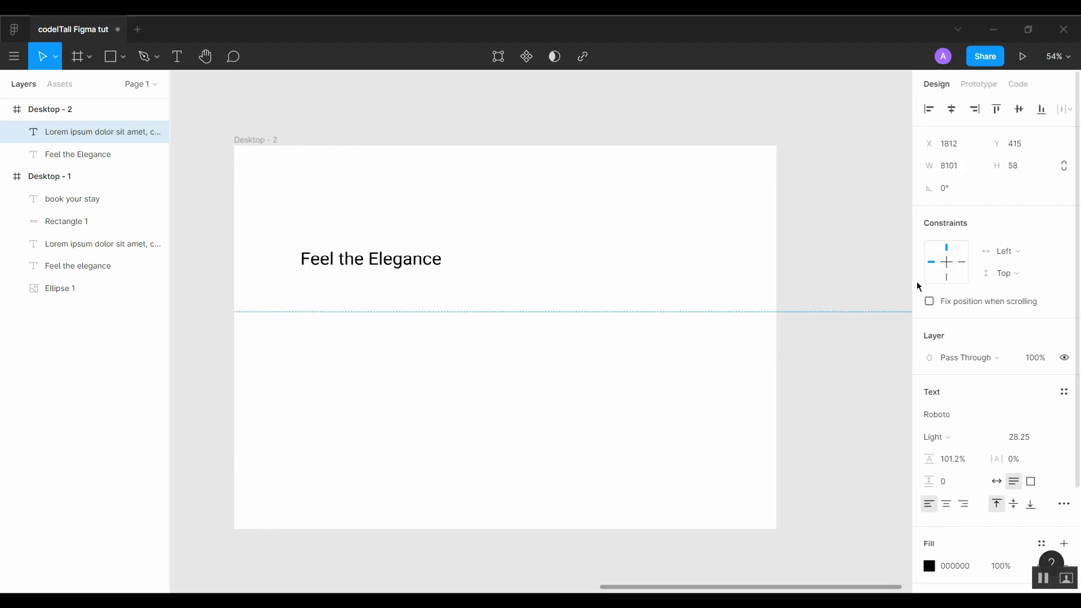
pyautogui.hscroll(5, 795, 580)
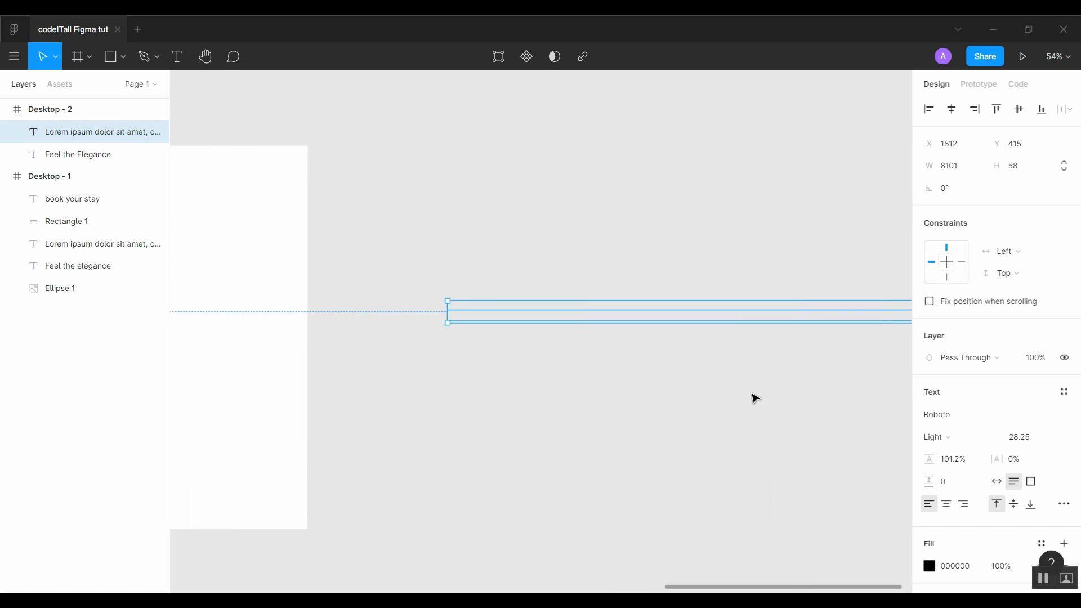
pyautogui.moveTo(716, 314); pyautogui.dragTo(343, 359)
pyautogui.moveTo(400, 548); pyautogui.dragTo(598, 559)
pyautogui.moveTo(266, 361); pyautogui.dragTo(672, 345)
pyautogui.moveTo(465, 334); pyautogui.dragTo(519, 325)
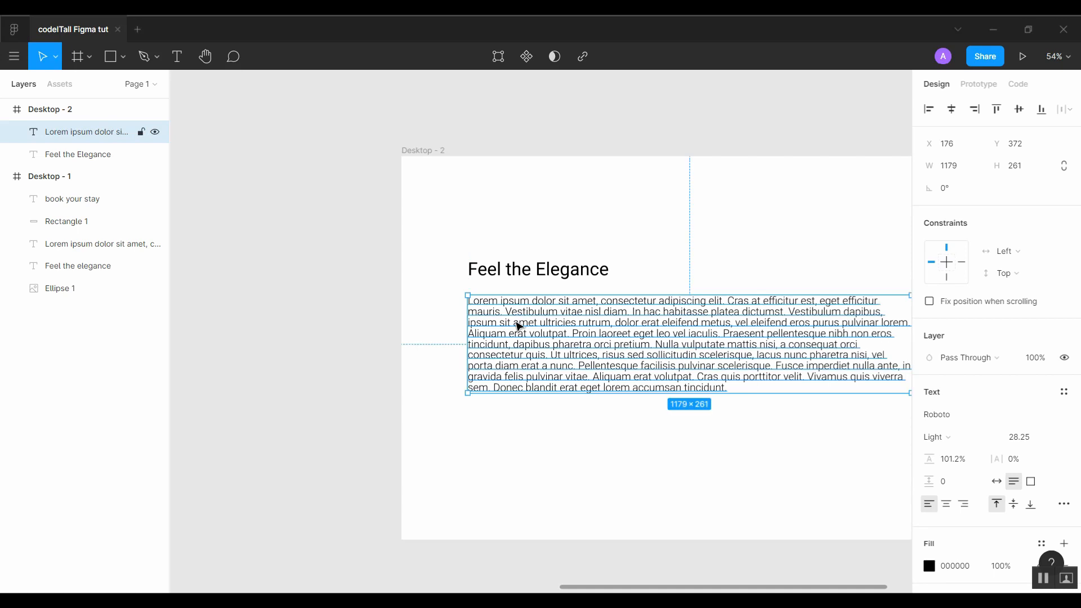
pyautogui.doubleClick(714, 359)
pyautogui.moveTo(765, 389); pyautogui.dragTo(642, 338)
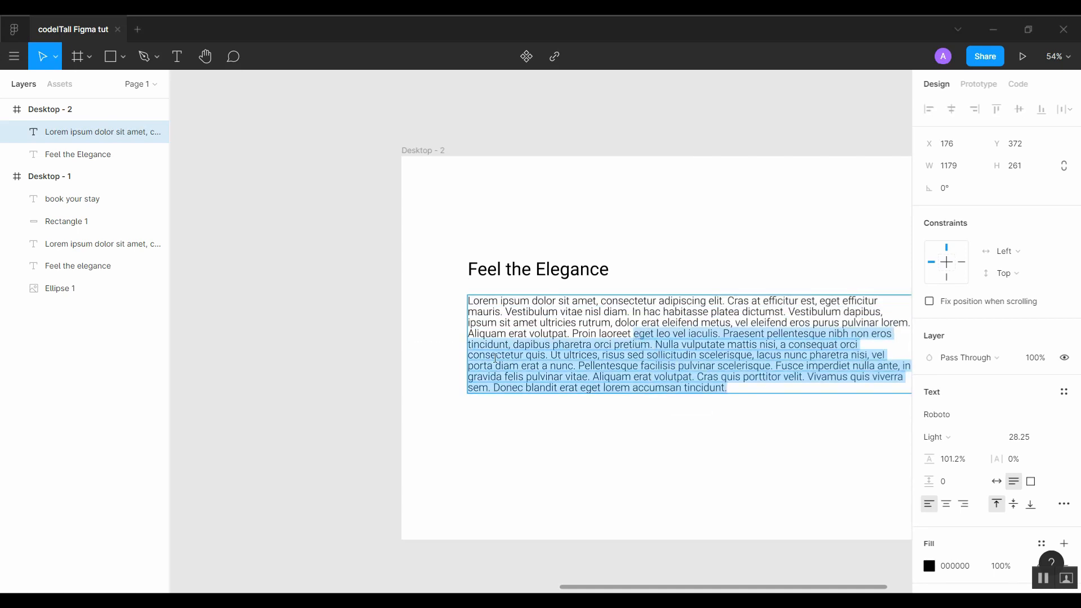
pyautogui.press('Escape')
# Shorten the Desktop - 2 paragraph so it ends at "Proin laoreet eget leo", and narrow its text box to about 621 wide.
pyautogui.hscroll(-12, 456, 403)
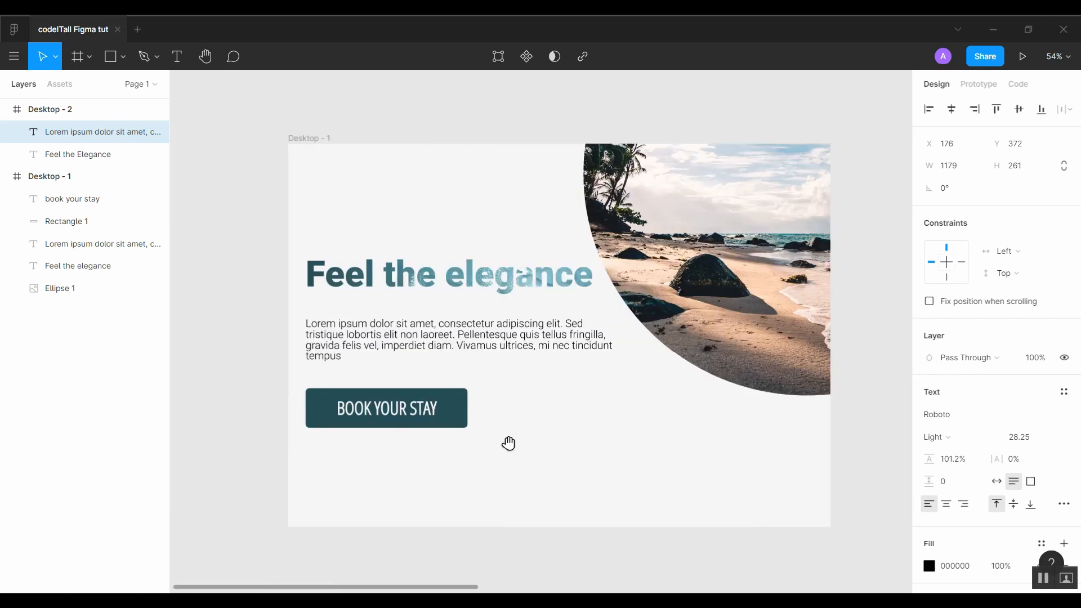
pyautogui.hscroll(12, 708, 381)
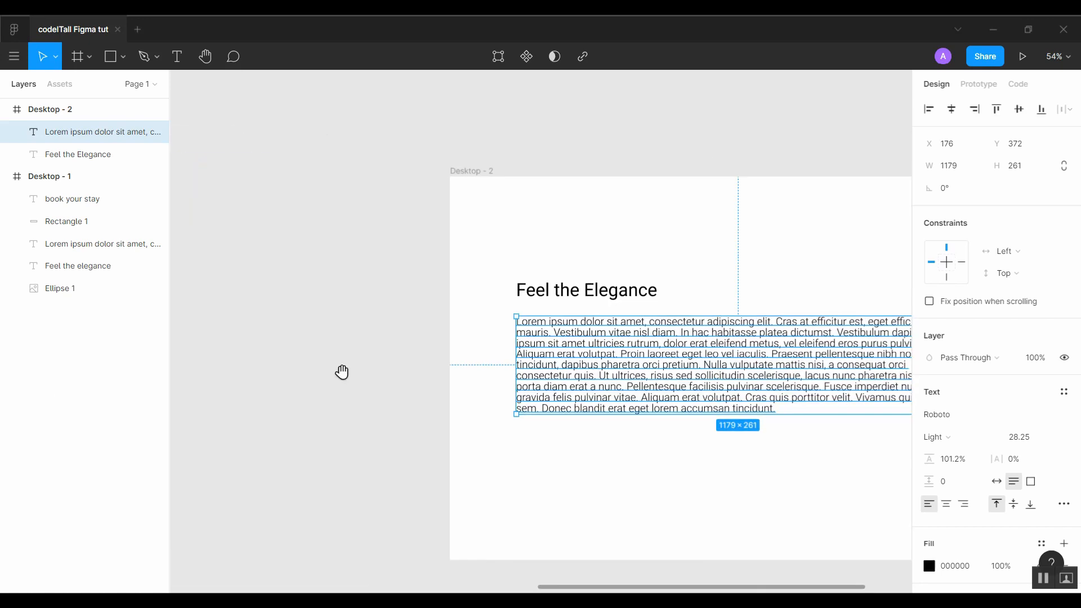
pyautogui.hscroll(5, 342, 372)
pyautogui.click(523, 445)
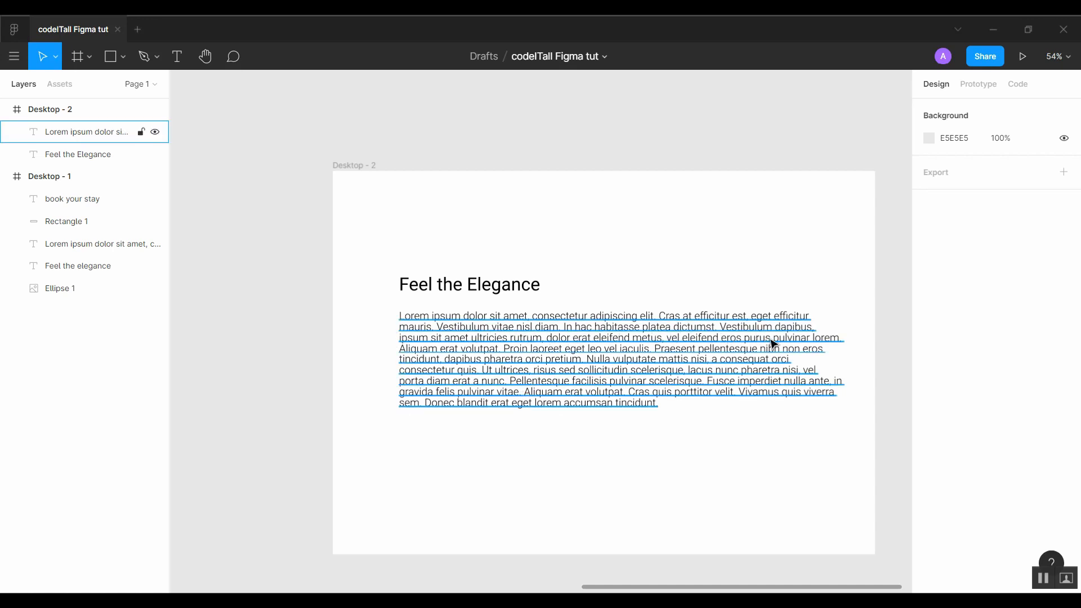
pyautogui.doubleClick(631, 405)
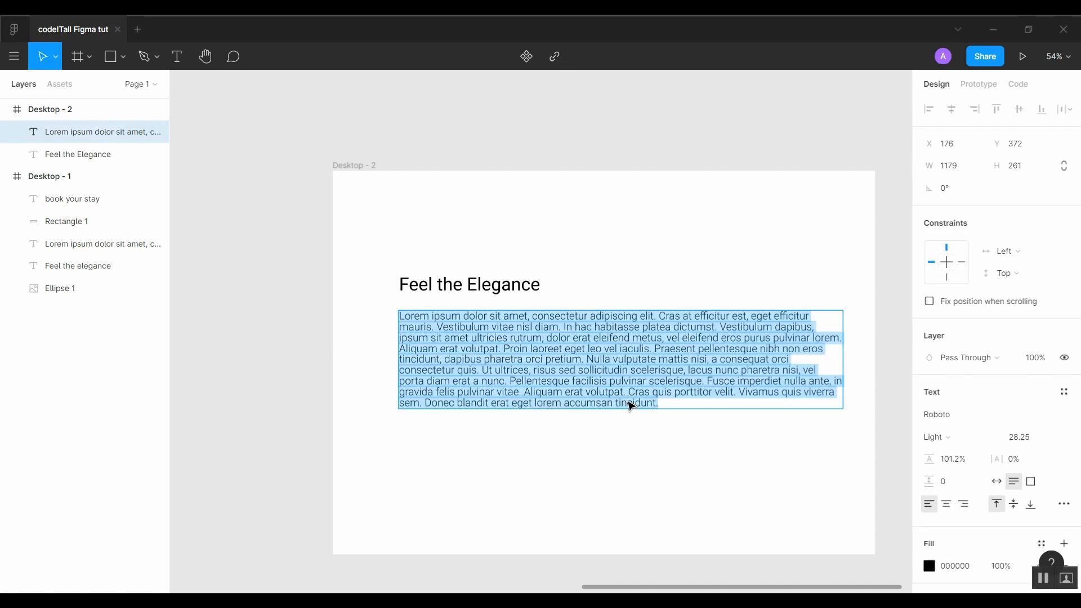
pyautogui.moveTo(664, 399); pyautogui.dragTo(661, 351)
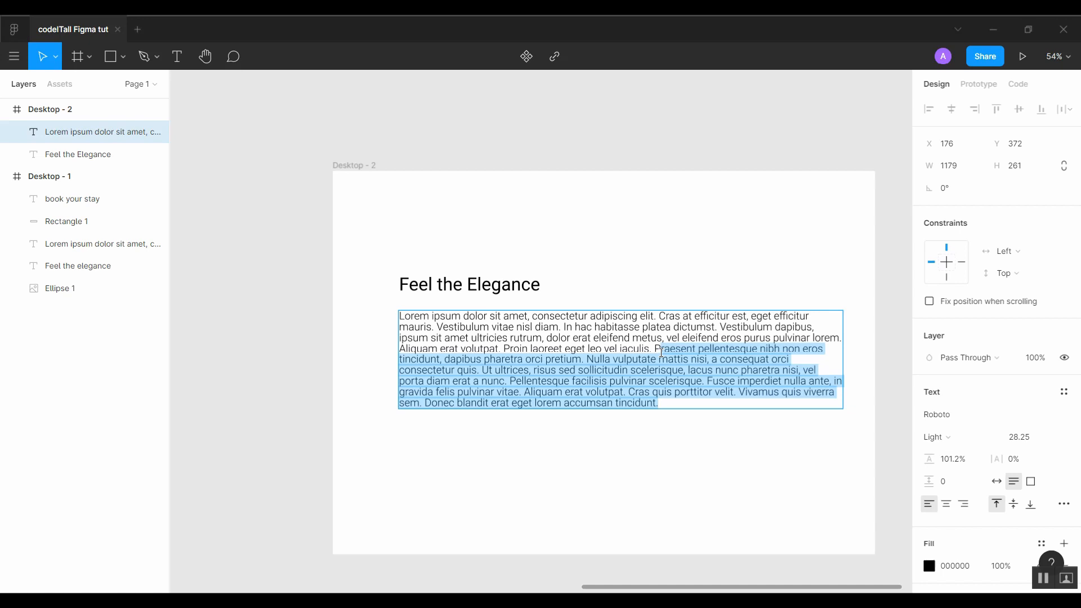
pyautogui.moveTo(661, 351); pyautogui.dragTo(639, 347)
pyautogui.press('BackSpace')
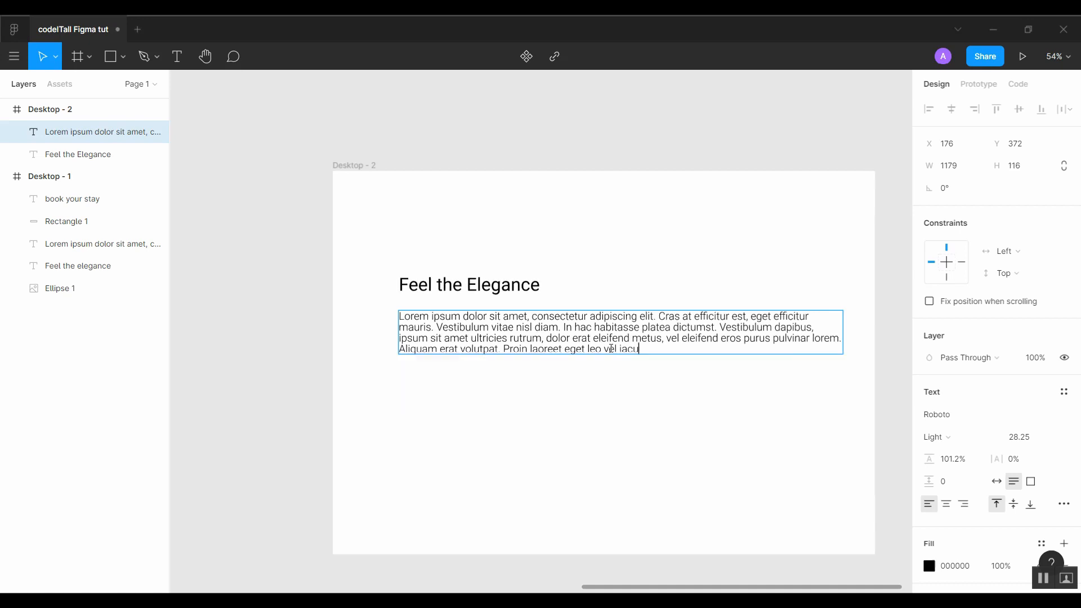
pyautogui.moveTo(603, 349); pyautogui.dragTo(658, 350)
pyautogui.press('BackSpace')
pyautogui.press('Escape')
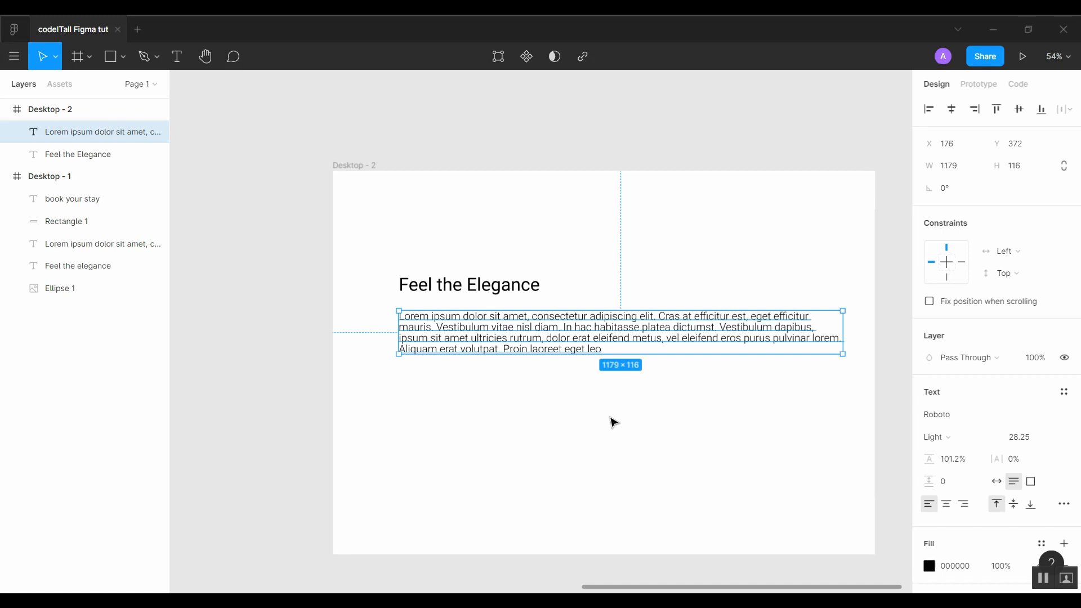
pyautogui.moveTo(843, 337); pyautogui.dragTo(639, 352)
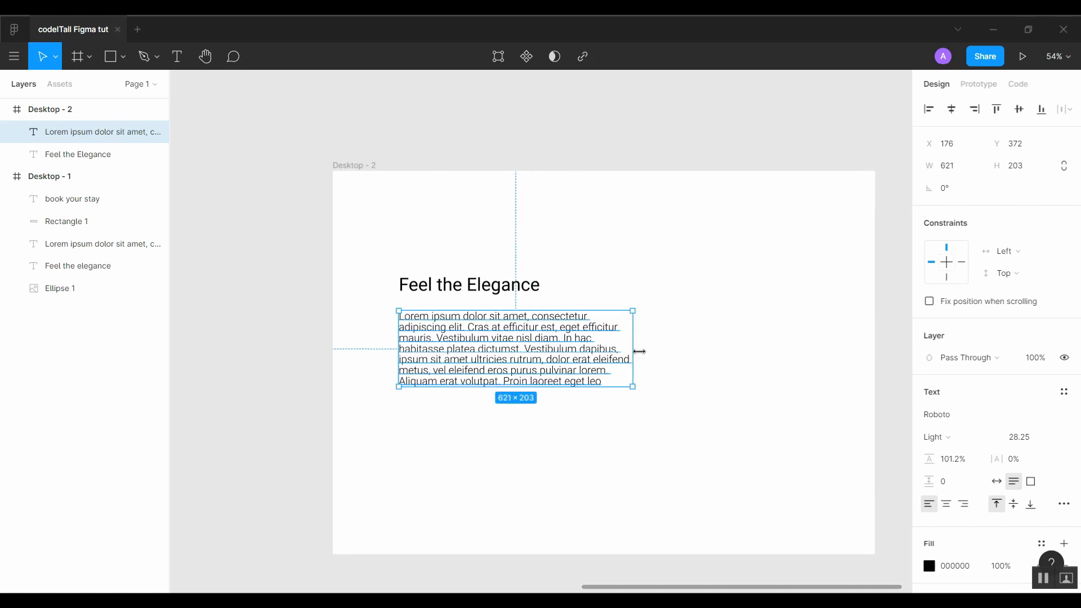
# Compare the Desktop - 2 frame with the layout of the finished Desktop - 1 frame.
pyautogui.click(430, 472)
pyautogui.press('space')
pyautogui.moveTo(403, 432); pyautogui.dragTo(973, 413)
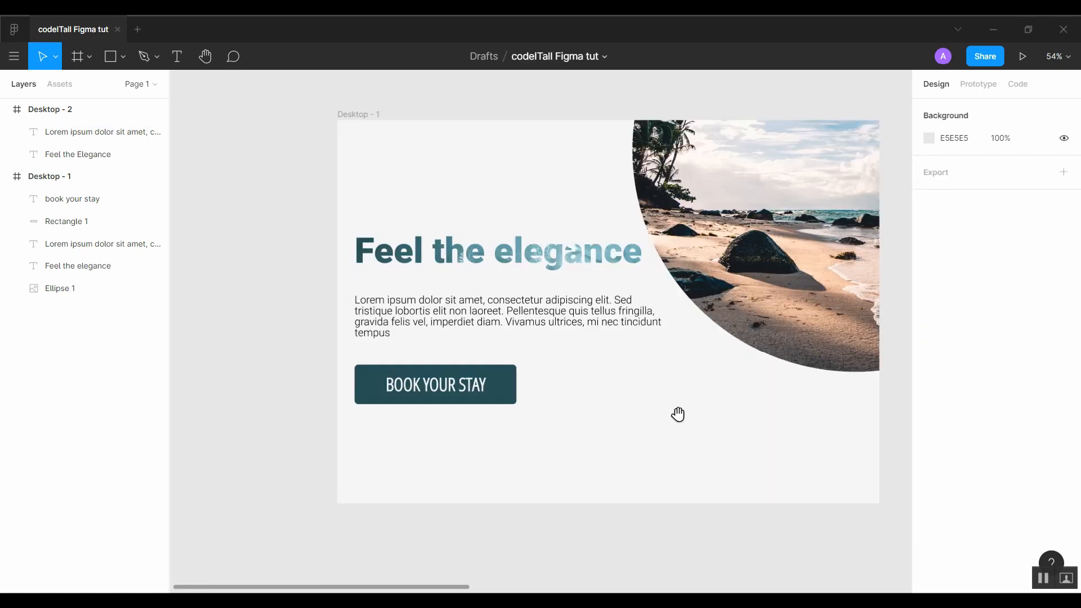
pyautogui.moveTo(791, 370); pyautogui.dragTo(92, 368)
pyautogui.moveTo(732, 345); pyautogui.dragTo(395, 347)
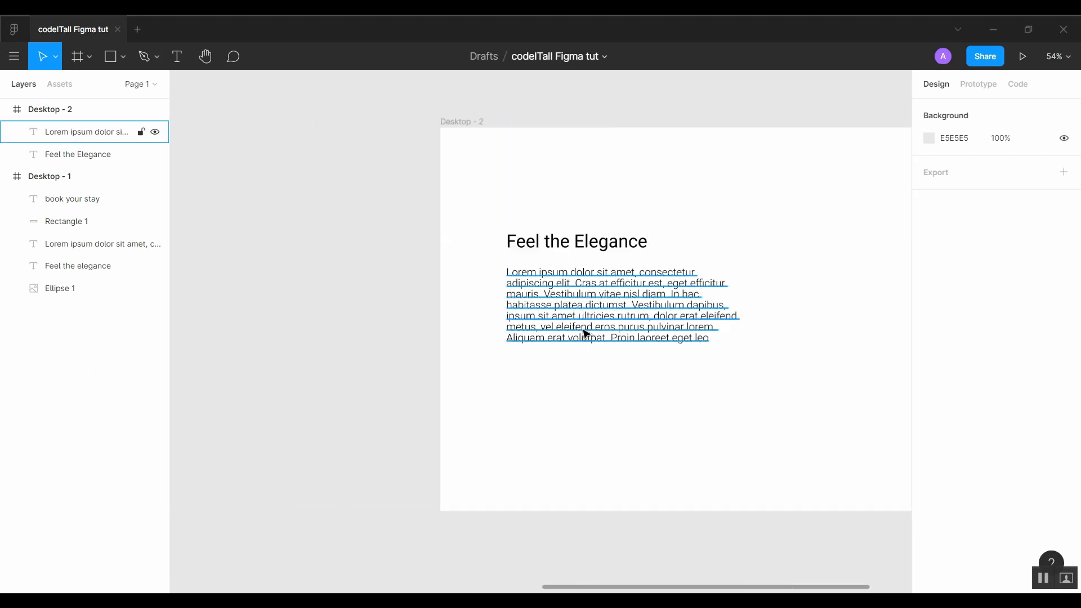
pyautogui.click(583, 331)
pyautogui.click(569, 407)
pyautogui.moveTo(761, 408); pyautogui.dragTo(552, 412)
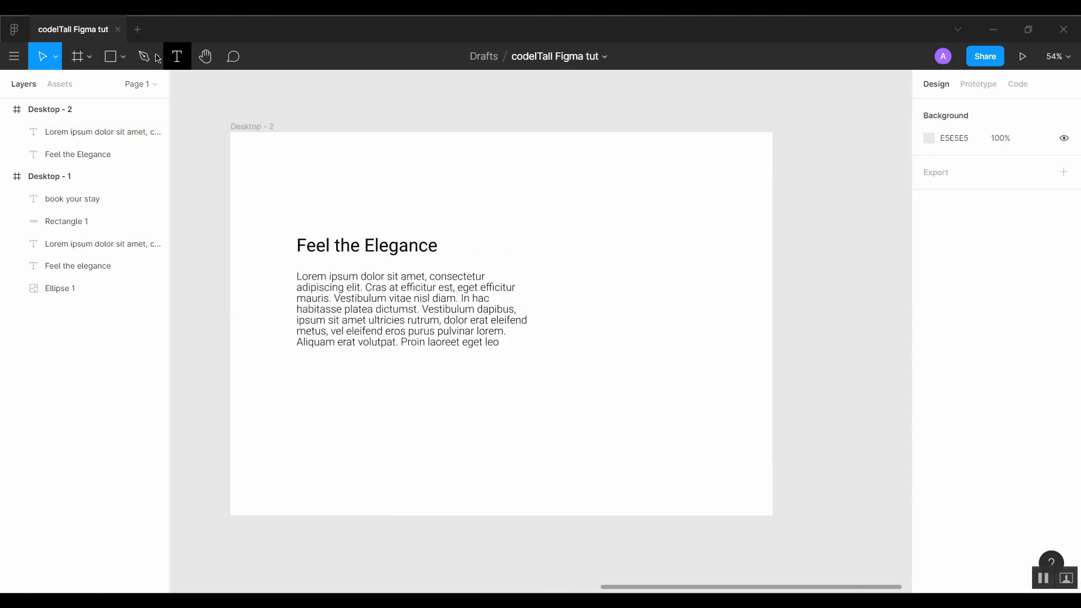
# Draw a wide rectangle below the lorem ipsum paragraph in Desktop - 2.
pyautogui.click(111, 56)
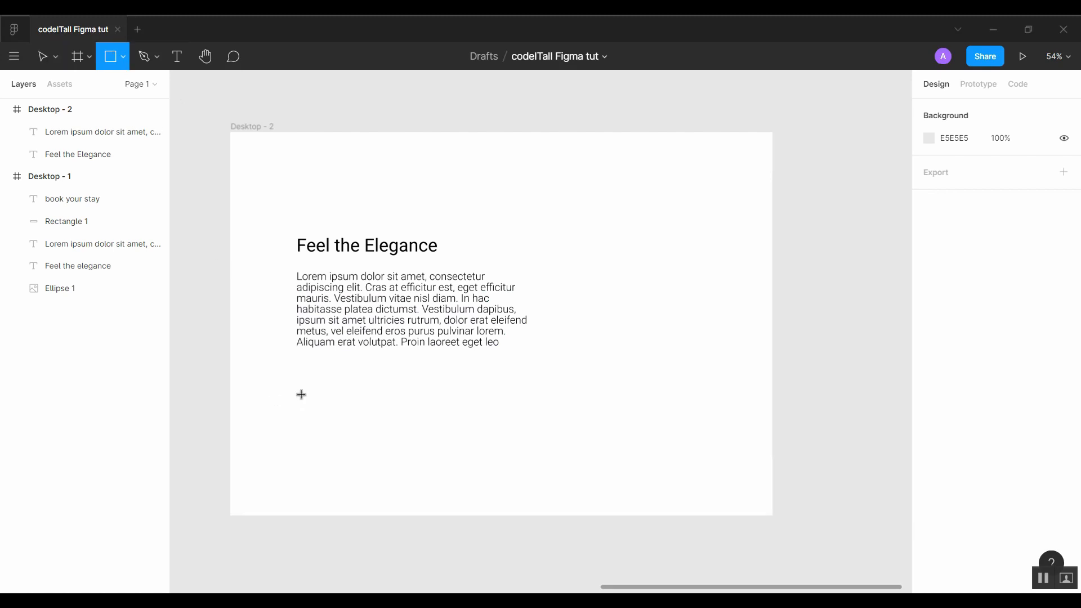
pyautogui.moveTo(291, 390); pyautogui.dragTo(484, 439)
pyautogui.click(680, 384)
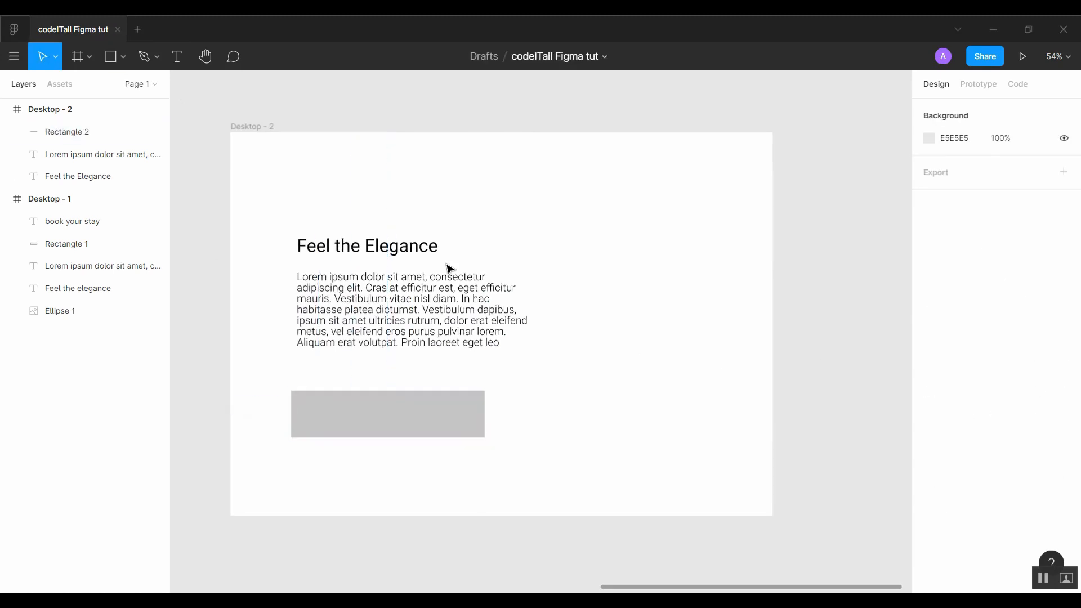
# Add a text box about 426 × 75 over the rectangle in Desktop - 2 with the text "Book a room".
pyautogui.press('t')
pyautogui.moveTo(309, 400); pyautogui.dragTo(469, 426)
pyautogui.write('Boo')
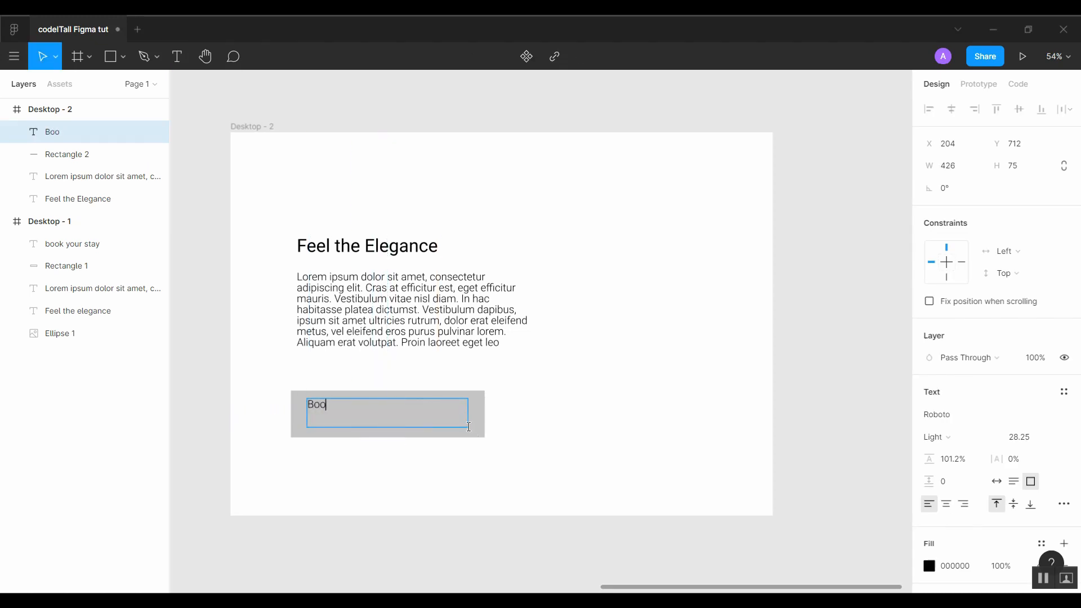
pyautogui.write('k a room')
pyautogui.click(735, 432)
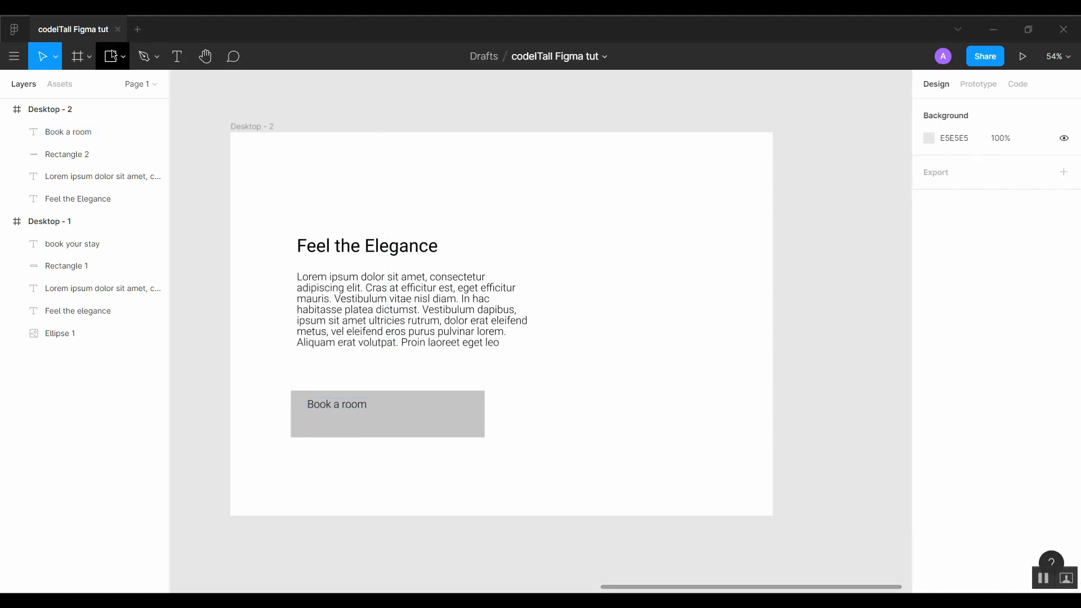
# Try a large ellipse about 1116 × 1089 overlapping the upper-right corner of Desktop - 2, and delete it.
pyautogui.press('o')
pyautogui.moveTo(570, 91); pyautogui.dragTo(827, 499)
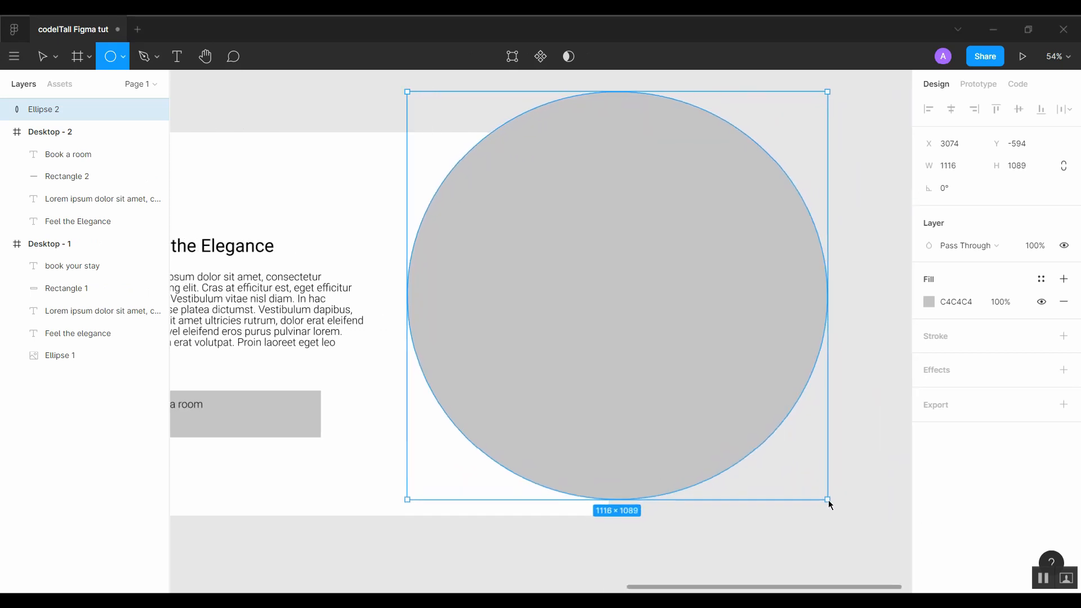
pyautogui.moveTo(601, 373); pyautogui.dragTo(566, 212)
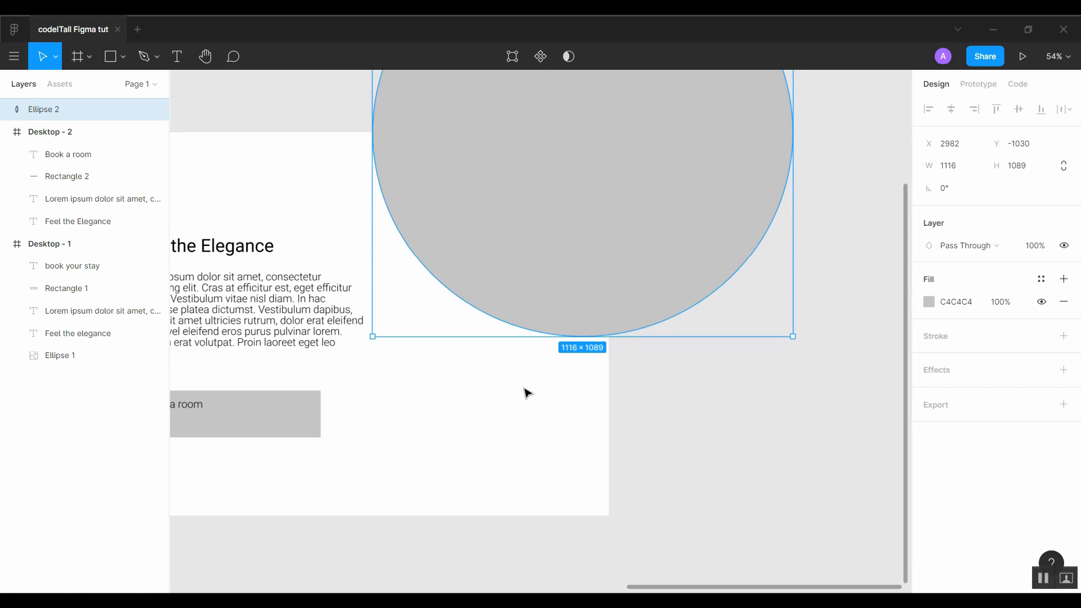
pyautogui.press('Delete')
# Delete the rectangle behind the Book a room text in Desktop - 2.
pyautogui.moveTo(398, 453); pyautogui.dragTo(663, 446)
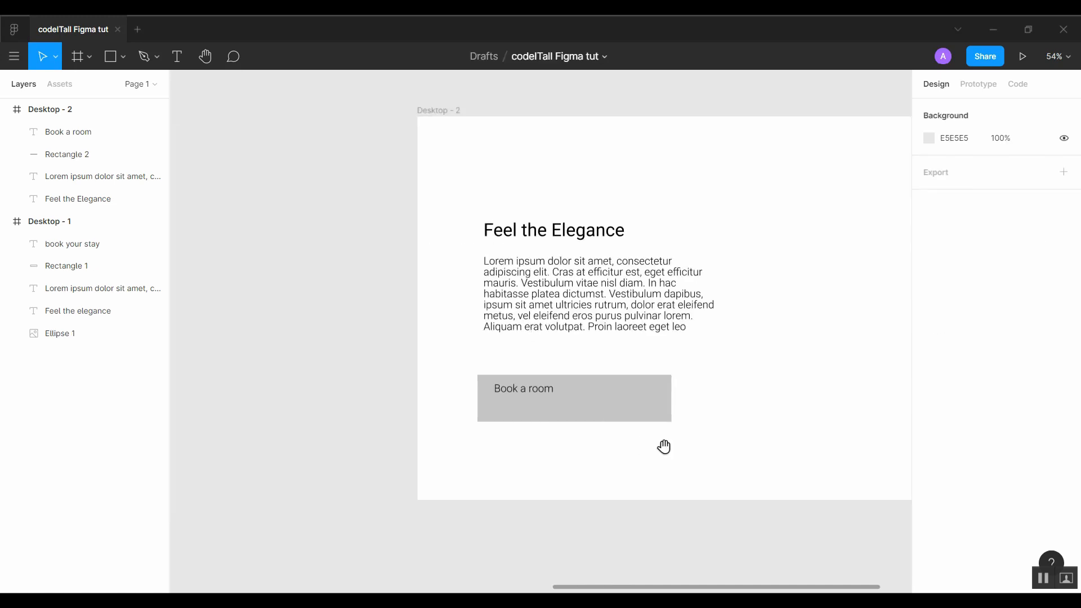
pyautogui.click(650, 414)
pyautogui.press('Delete')
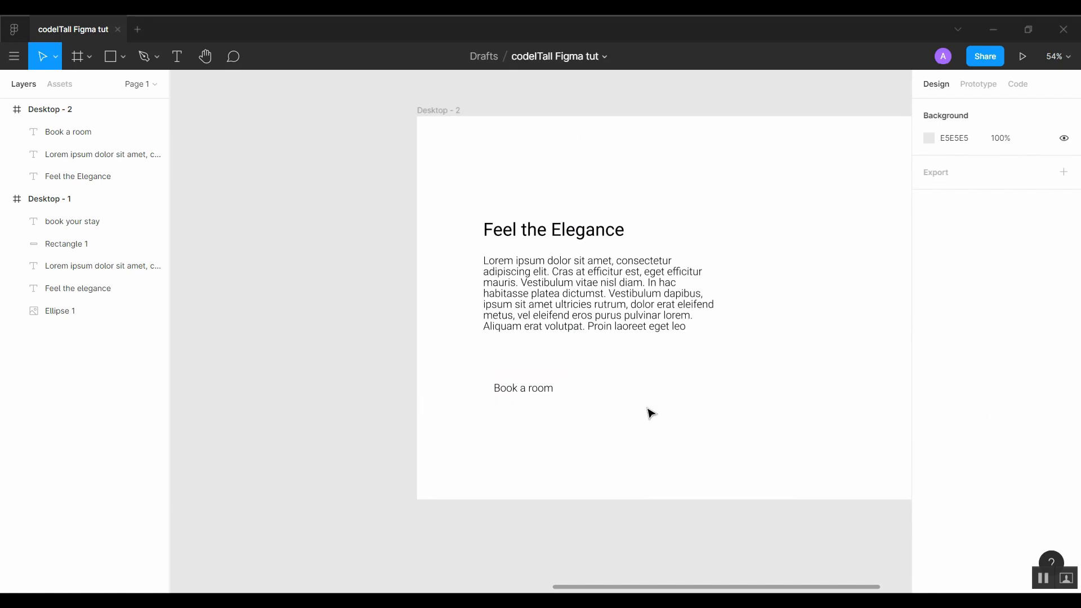
# Place a 100 × 100 rectangle beside the Book a room text and resize it into a wide button shape.
pyautogui.press('r')
pyautogui.click(593, 408)
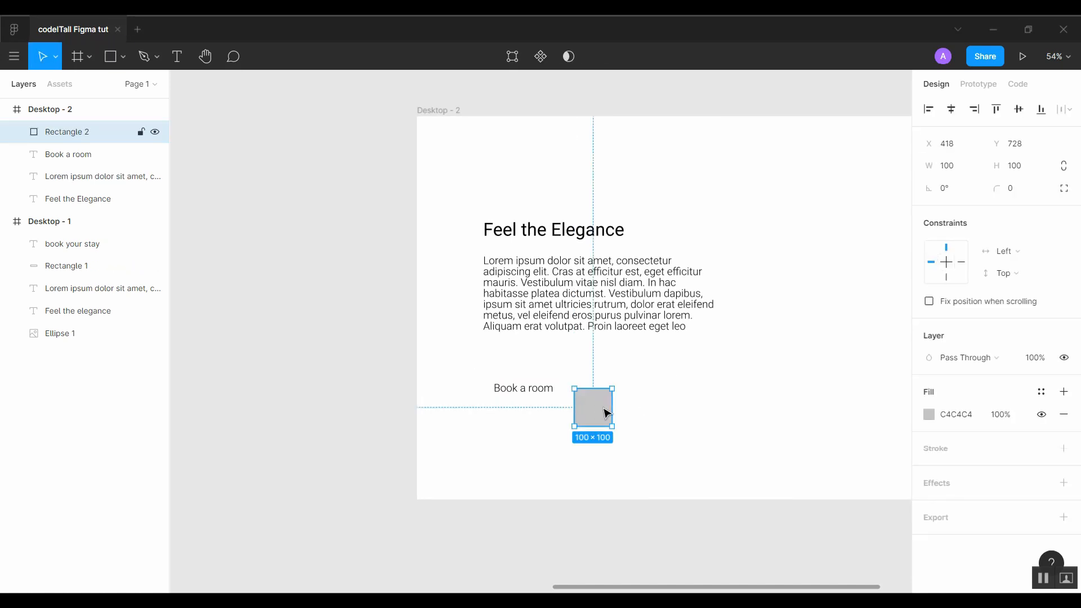
pyautogui.moveTo(611, 427); pyautogui.dragTo(563, 390)
# Move the rectangle's layer beneath the Book a room text and shift the text slightly to the right over it.
pyautogui.moveTo(62, 133); pyautogui.dragTo(65, 163)
pyautogui.click(436, 436)
pyautogui.moveTo(525, 393)
pyautogui.mouseDown()
pyautogui.moveTo(535, 381)
pyautogui.moveTo(531, 393)
pyautogui.mouseUp()
pyautogui.press('Escape')
# Place a 100 × 100 circle in the upper-right part of the Desktop - 2 frame.
pyautogui.moveTo(743, 437); pyautogui.dragTo(812, 423)
pyautogui.press('o')
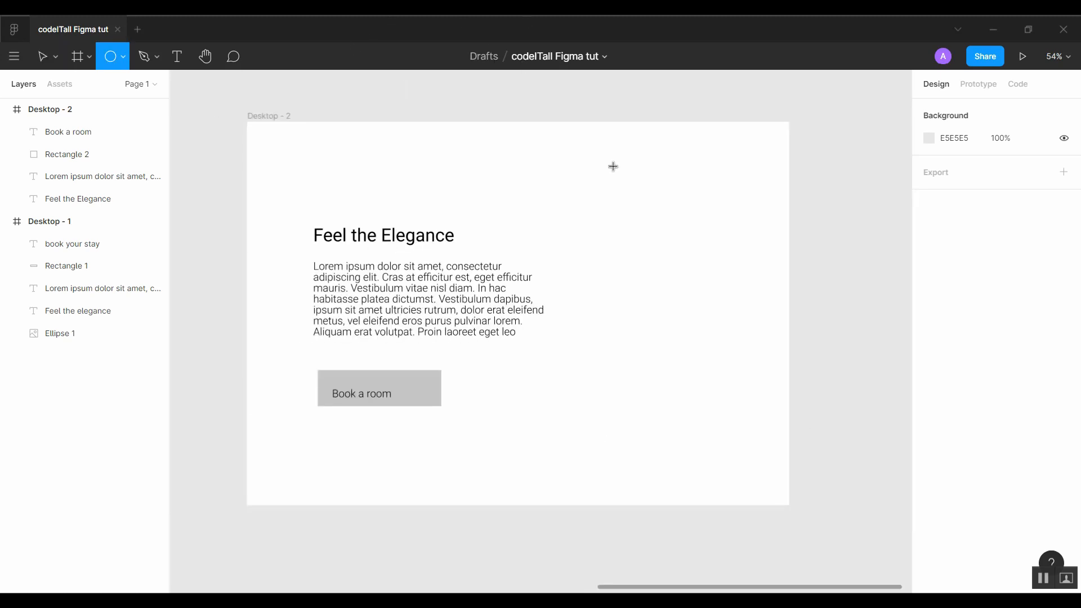
pyautogui.click(577, 167)
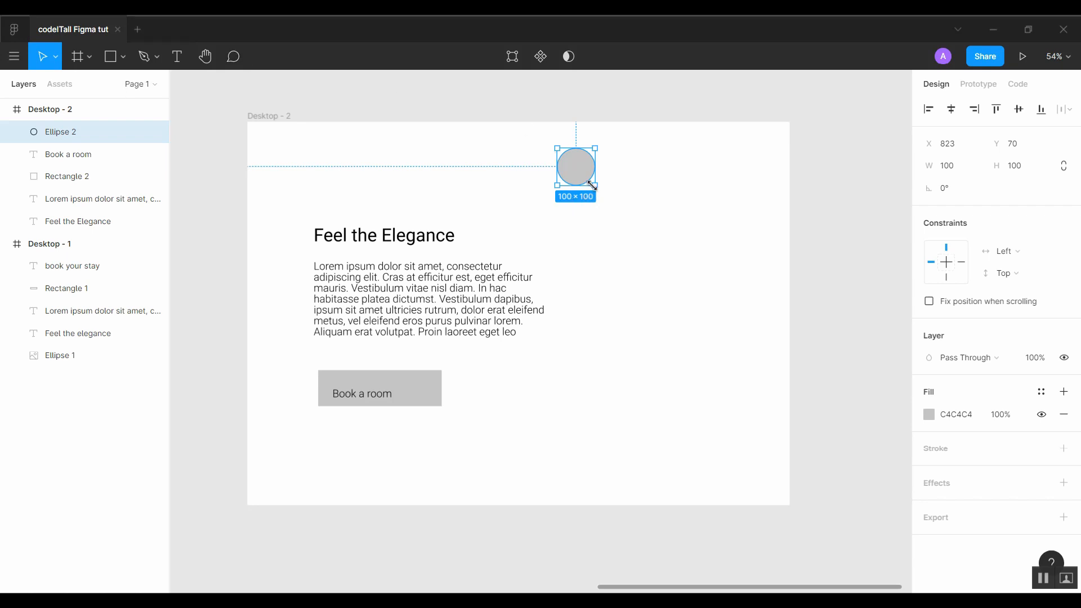
# Try resizing the circle in Desktop - 2 from its corner, and undo the resize.
pyautogui.moveTo(593, 186); pyautogui.dragTo(464, 460)
pyautogui.hotkey('ctrl', 'z')
pyautogui.moveTo(256, 414); pyautogui.dragTo(496, 435)
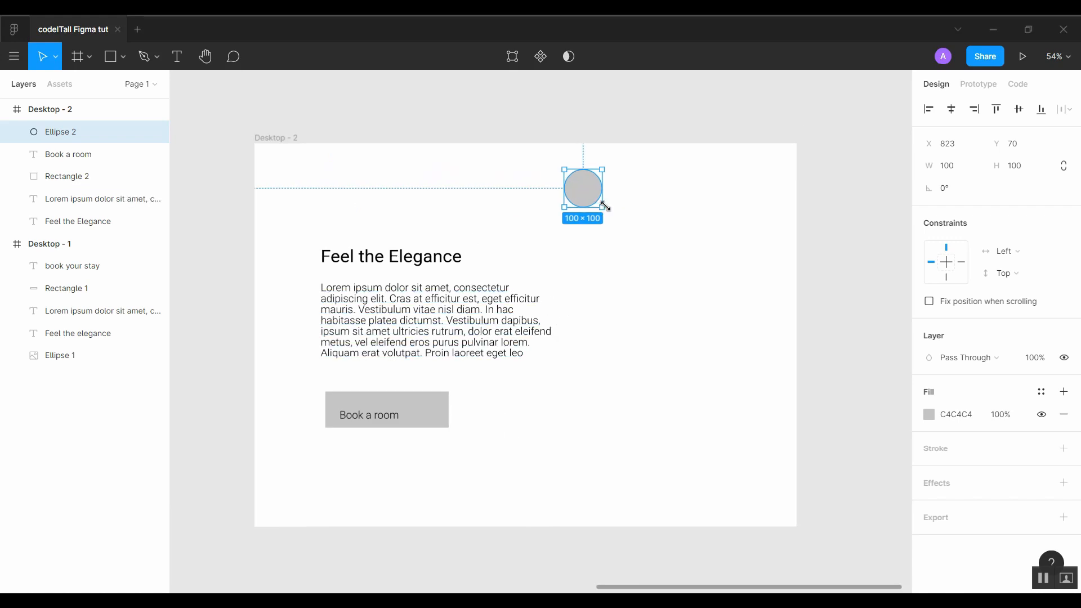
# Enlarge the circle in Desktop - 2 to about 1086 × 1086 and position it overflowing the frame's top and right edges.
pyautogui.moveTo(601, 208); pyautogui.dragTo(750, 454)
pyautogui.moveTo(445, 415); pyautogui.dragTo(435, 204)
pyautogui.moveTo(310, 476); pyautogui.dragTo(598, 461)
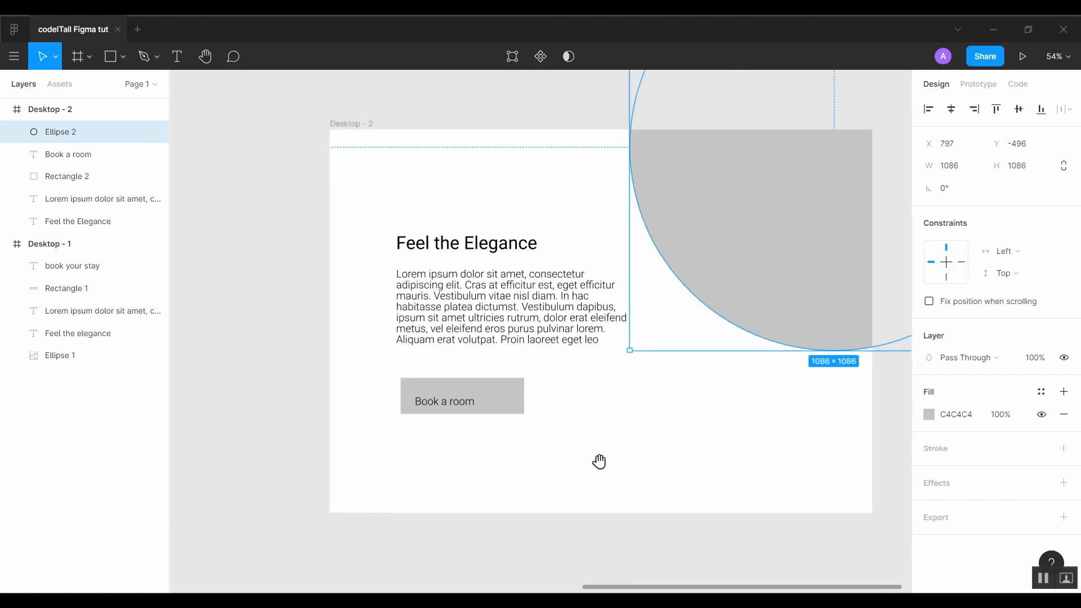
pyautogui.click(627, 463)
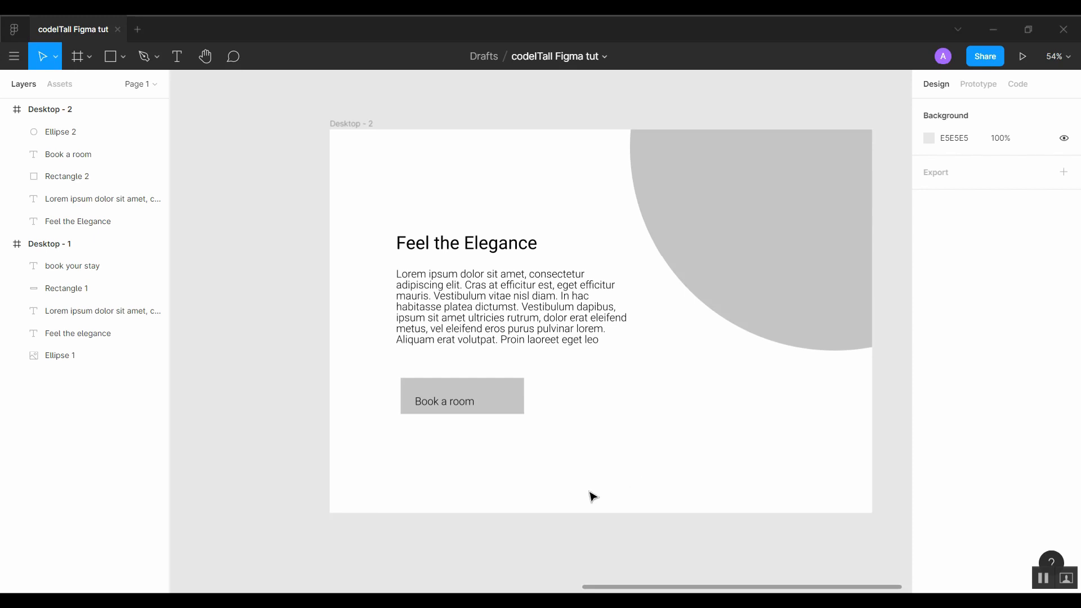
# Set the Book a room text to auto width and center it horizontally and vertically on its button rectangle.
pyautogui.click(464, 404)
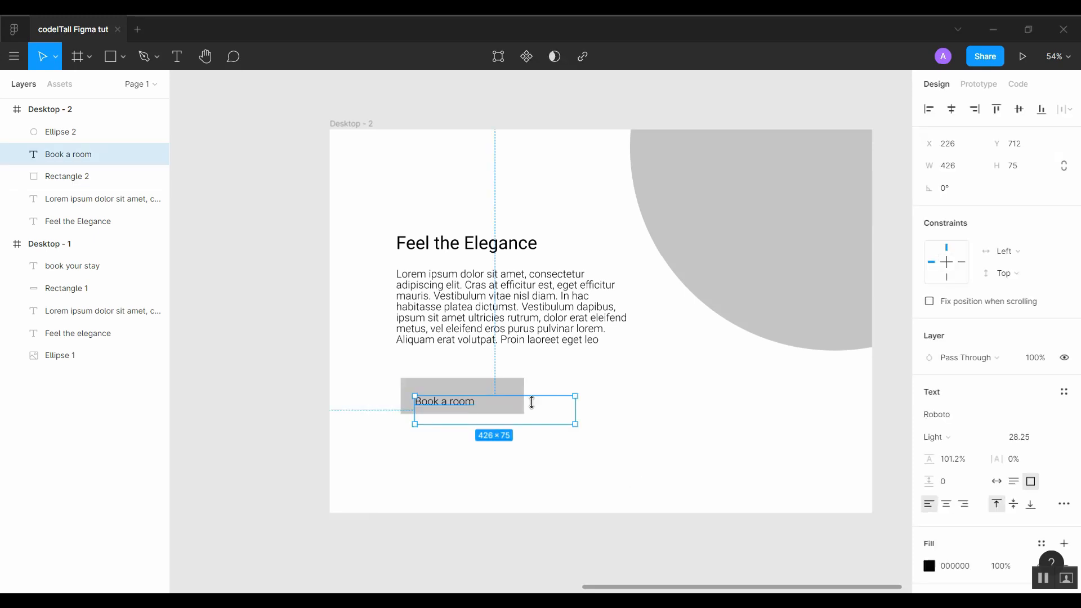
pyautogui.moveTo(451, 410)
pyautogui.mouseDown()
pyautogui.moveTo(475, 396)
pyautogui.moveTo(468, 404)
pyautogui.mouseUp()
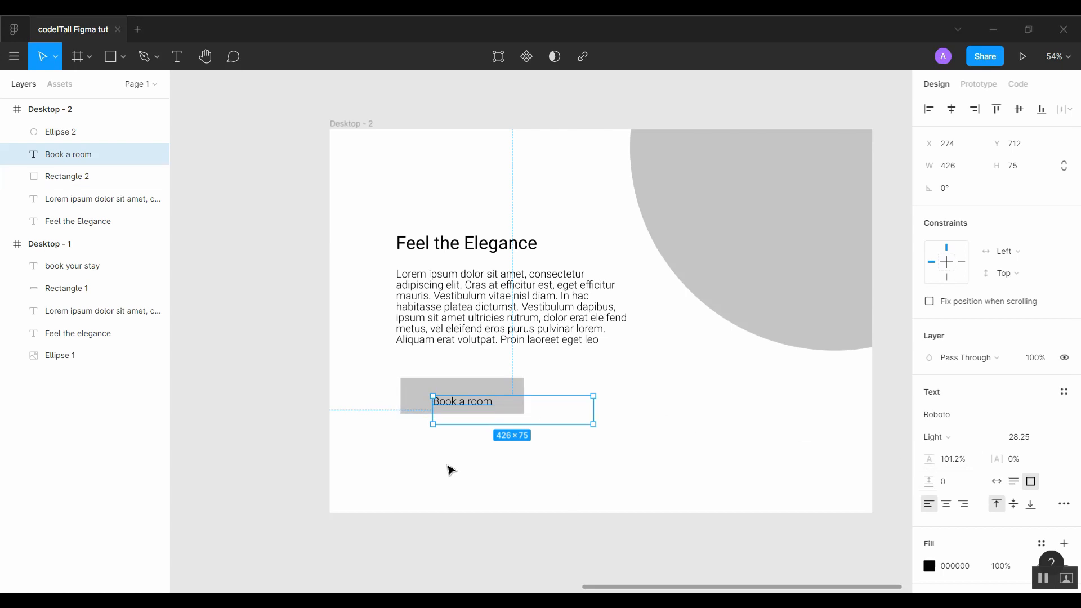
pyautogui.scroll(-3, 923, 186)
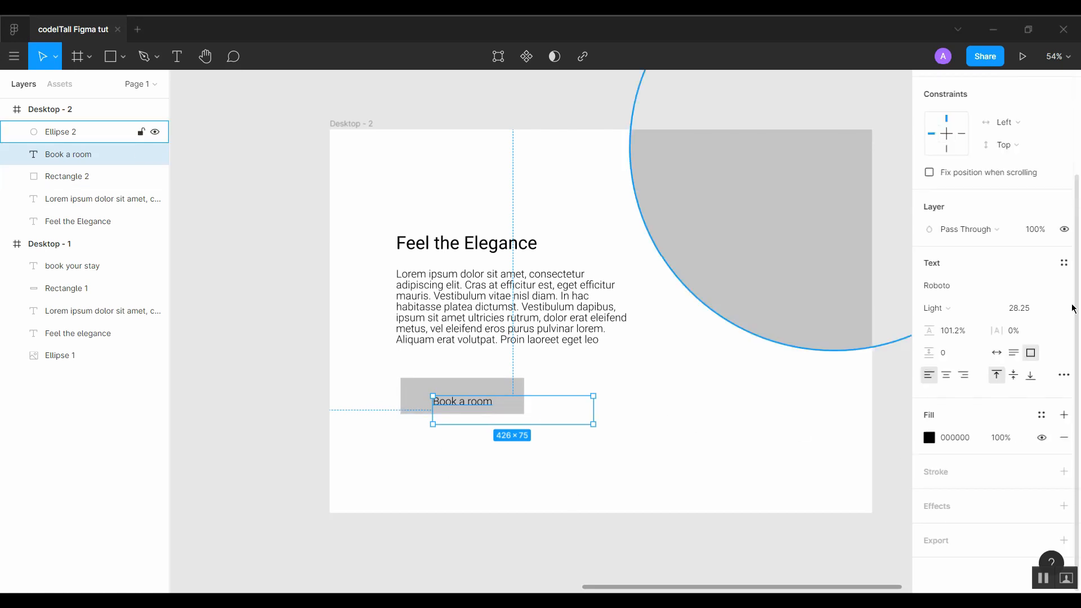
pyautogui.scroll(3, 1022, 217)
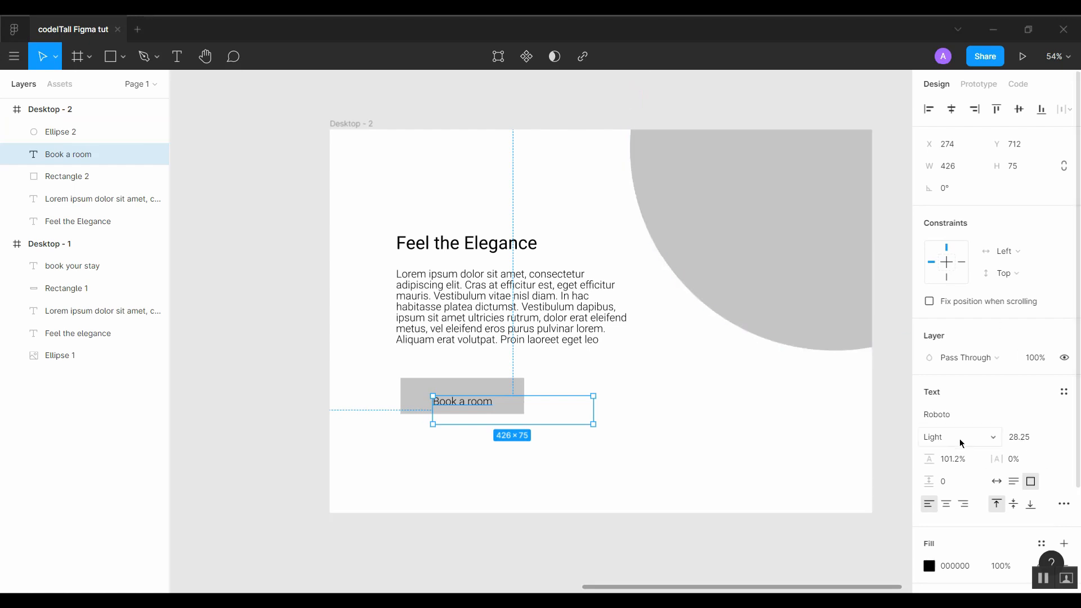
pyautogui.click(997, 481)
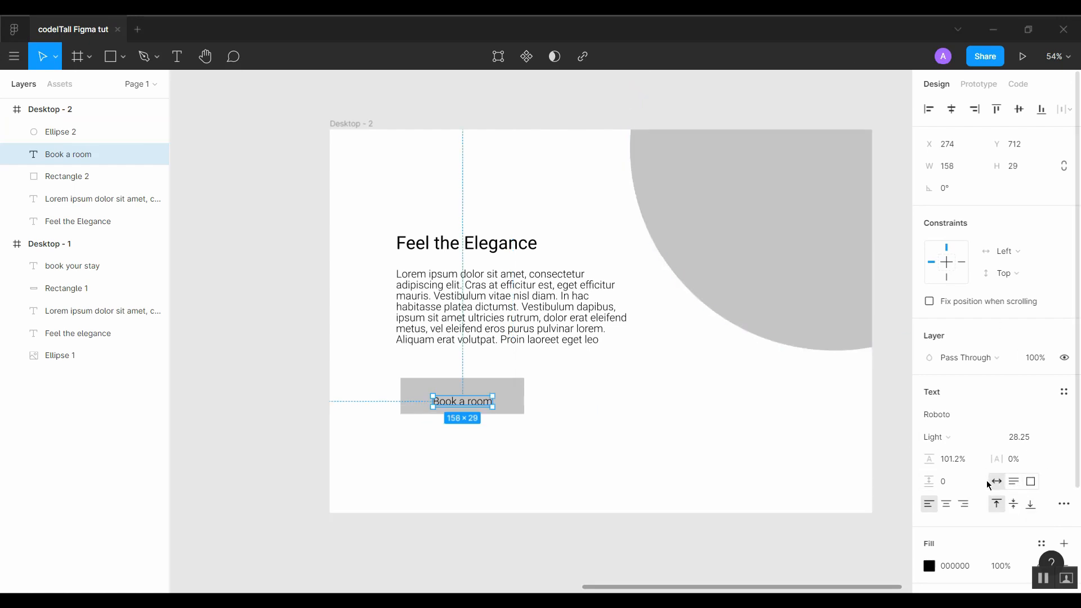
pyautogui.moveTo(472, 409); pyautogui.dragTo(479, 403)
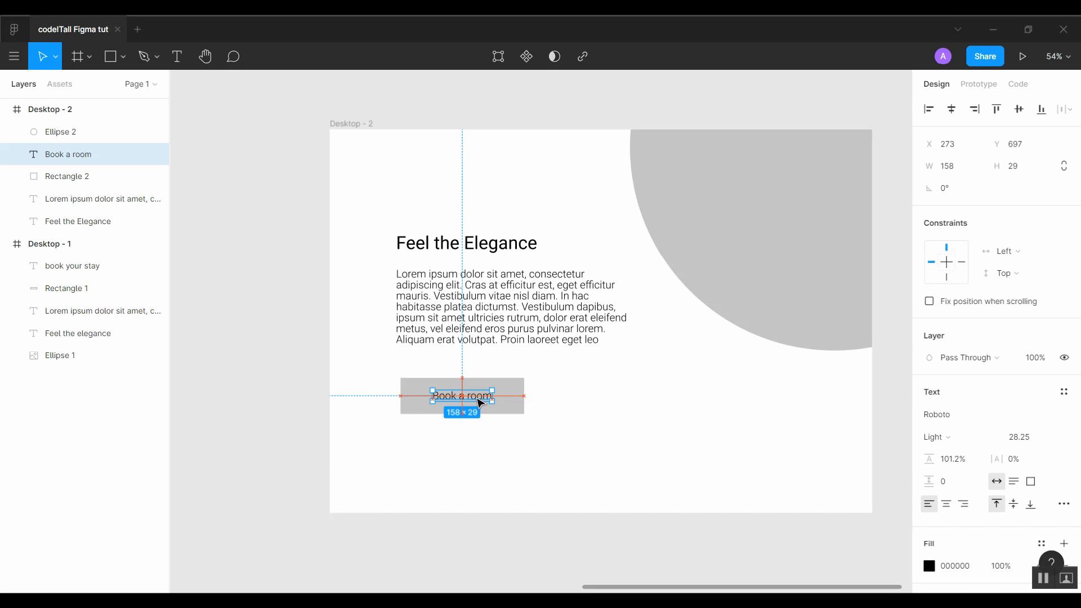
pyautogui.click(521, 475)
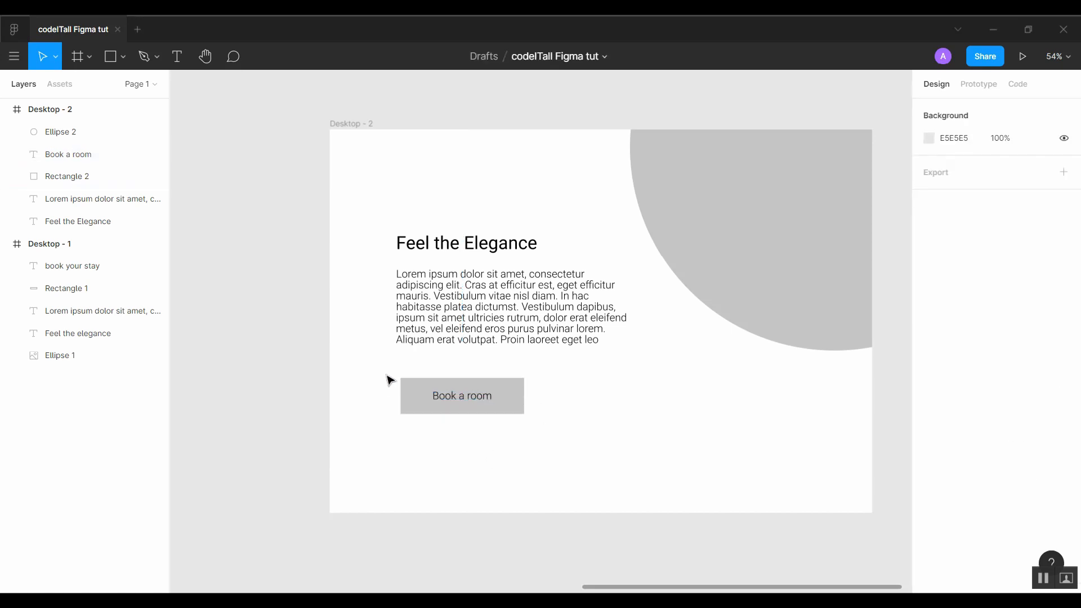
# Widen the lorem ipsum paragraph in Desktop - 2 to about 778 and shift it slightly left to about X 162.
pyautogui.click(519, 318)
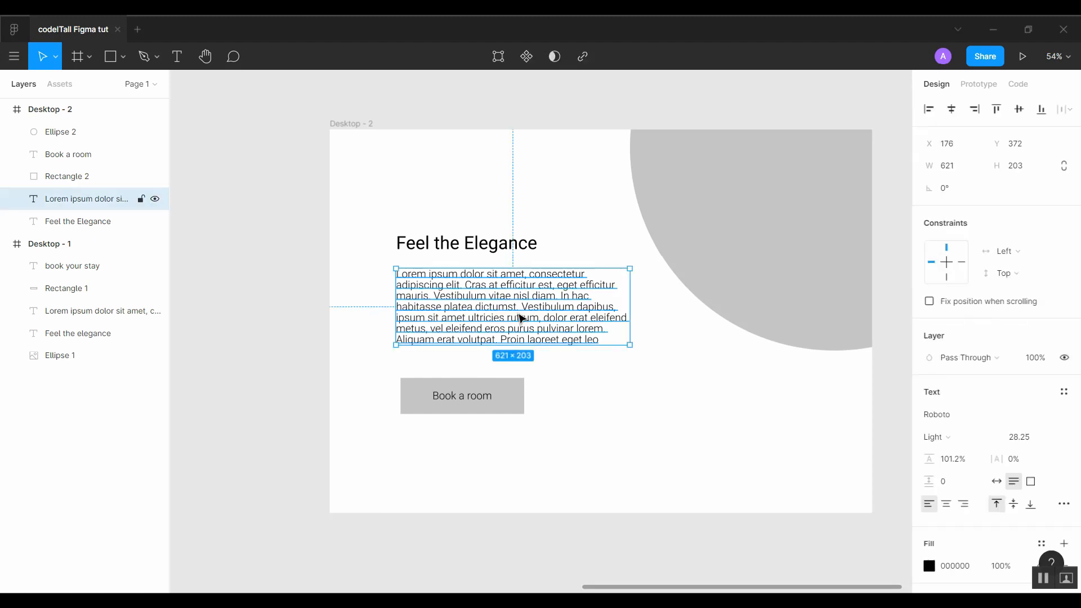
pyautogui.doubleClick(603, 337)
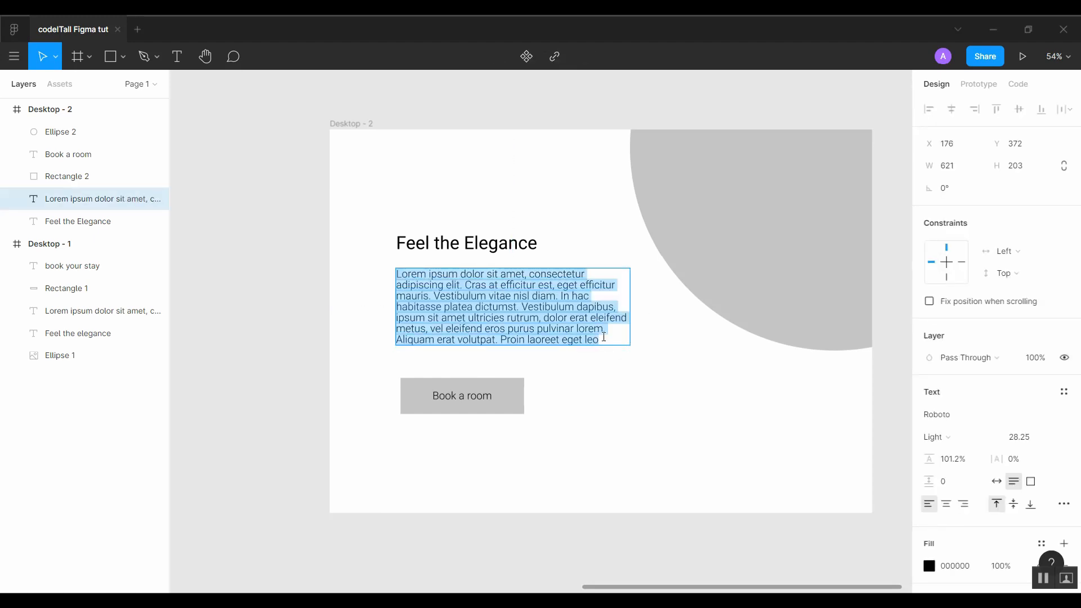
pyautogui.press('Escape')
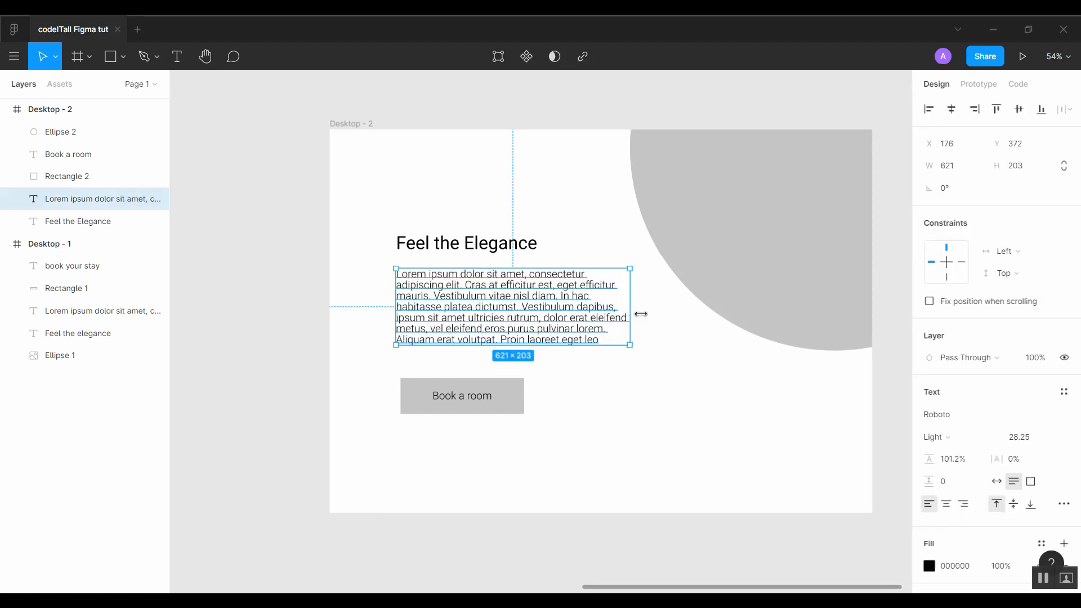
pyautogui.moveTo(640, 314); pyautogui.dragTo(689, 313)
pyautogui.moveTo(588, 309)
pyautogui.mouseDown()
pyautogui.moveTo(552, 306)
pyautogui.moveTo(580, 308)
pyautogui.mouseUp()
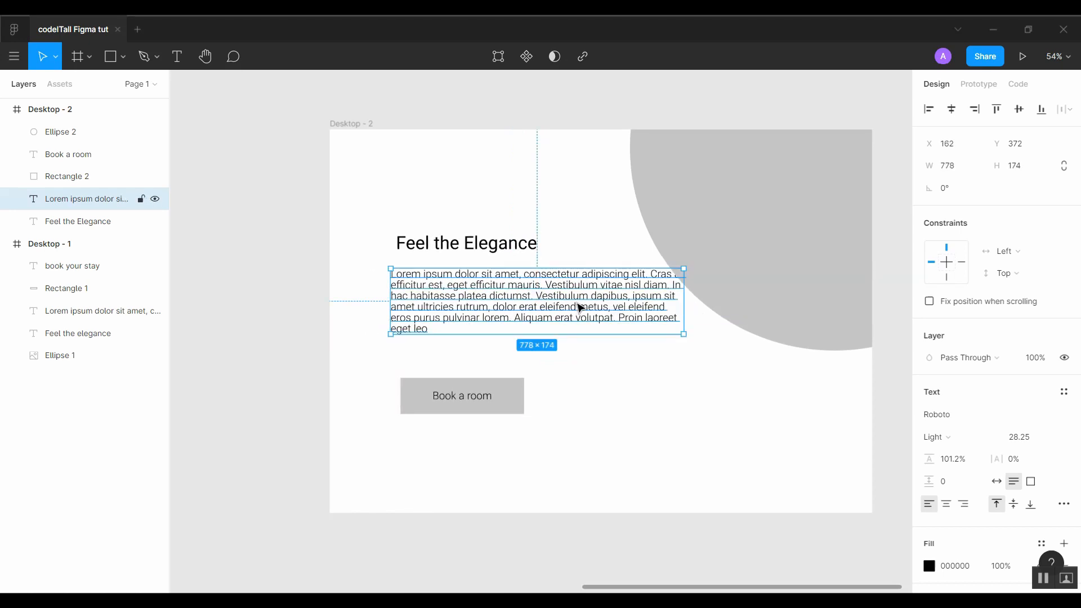
# Shorten the paragraph by deleting everything after "dolor er", and narrow its text box to about 689 so it clears the circle.
pyautogui.doubleClick(656, 302)
pyautogui.moveTo(429, 329); pyautogui.dragTo(527, 311)
pyautogui.press('BackSpace')
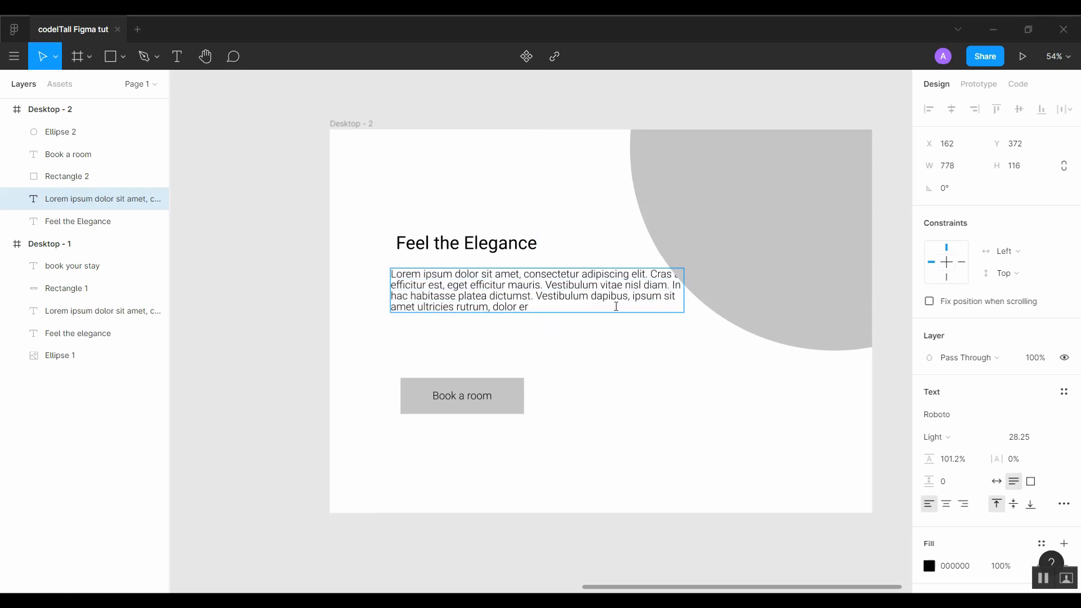
pyautogui.press('Escape')
pyautogui.moveTo(683, 286); pyautogui.dragTo(647, 283)
pyautogui.click(651, 415)
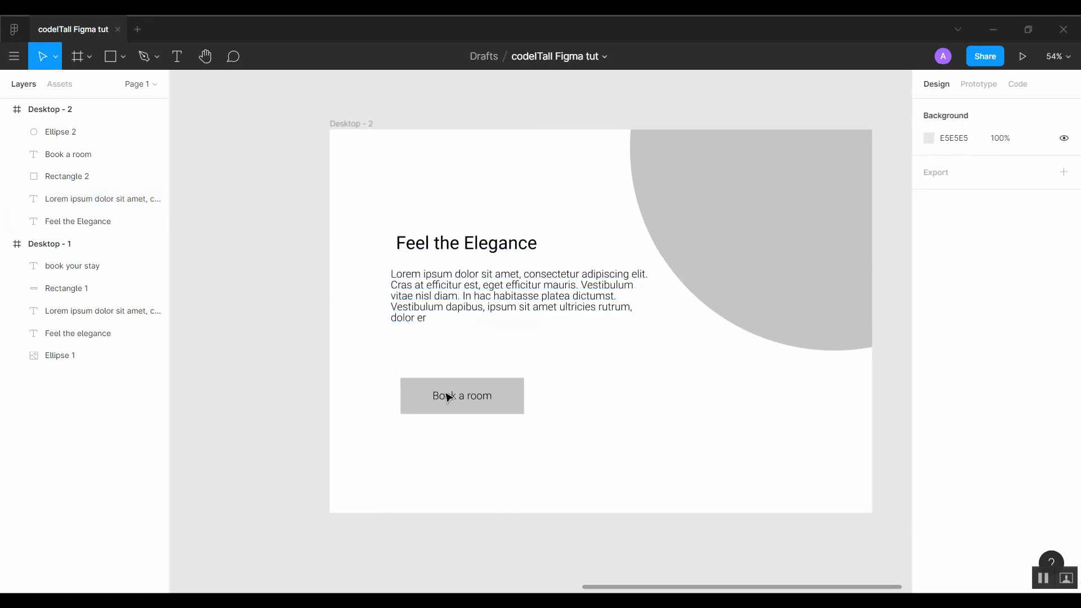
# Move the Book a room button with its text closer below the paragraph, and align the button and heading to the paragraph's left edge.
pyautogui.moveTo(386, 363); pyautogui.dragTo(647, 495)
pyautogui.moveTo(486, 414); pyautogui.dragTo(474, 383)
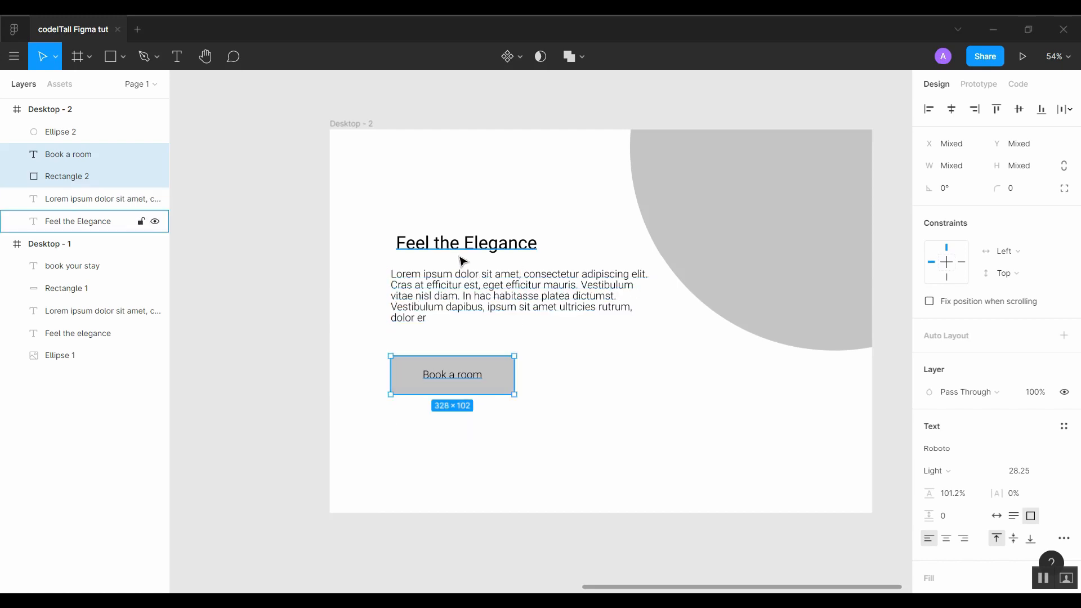
pyautogui.moveTo(462, 253); pyautogui.dragTo(456, 253)
pyautogui.click(627, 415)
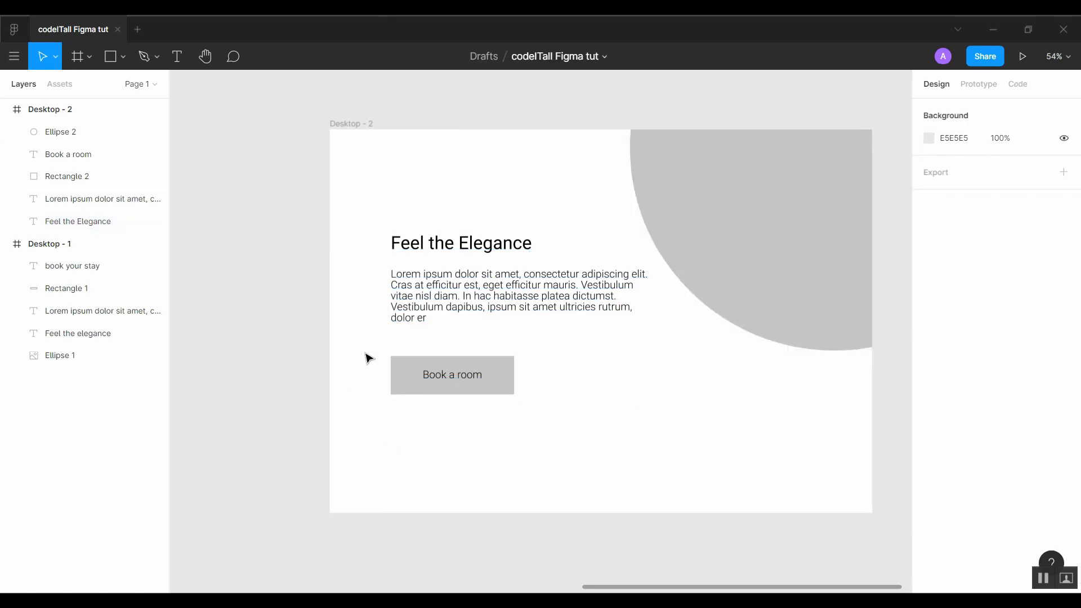
# Examine the finished Desktop - 1 layout and its heading's text settings for comparison with Desktop - 2.
pyautogui.moveTo(247, 351); pyautogui.dragTo(627, 345)
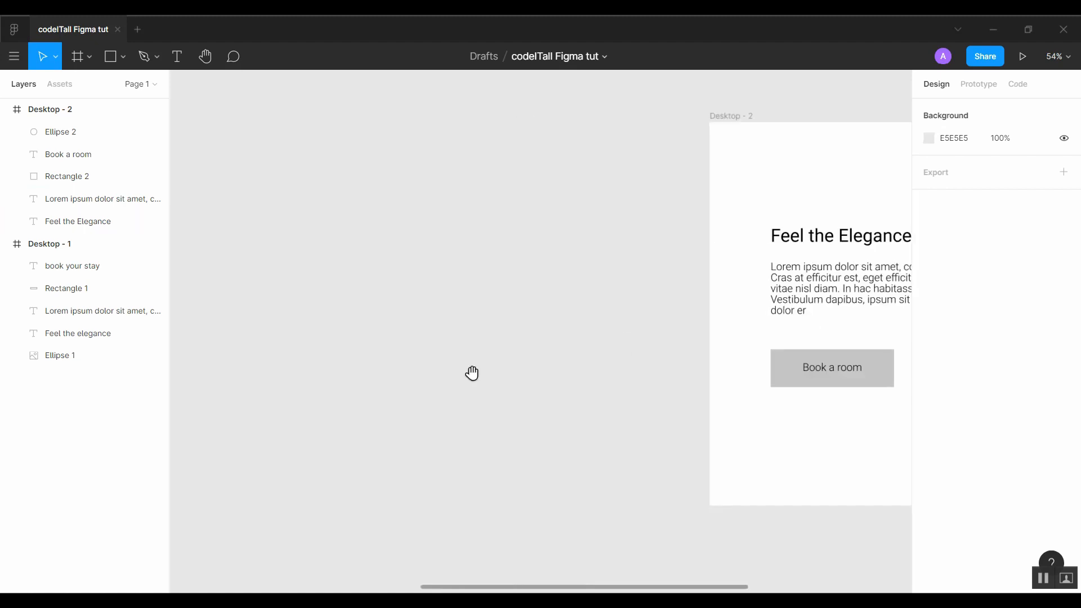
pyautogui.moveTo(472, 373); pyautogui.dragTo(944, 401)
pyautogui.moveTo(655, 394); pyautogui.dragTo(986, 375)
pyautogui.click(631, 266)
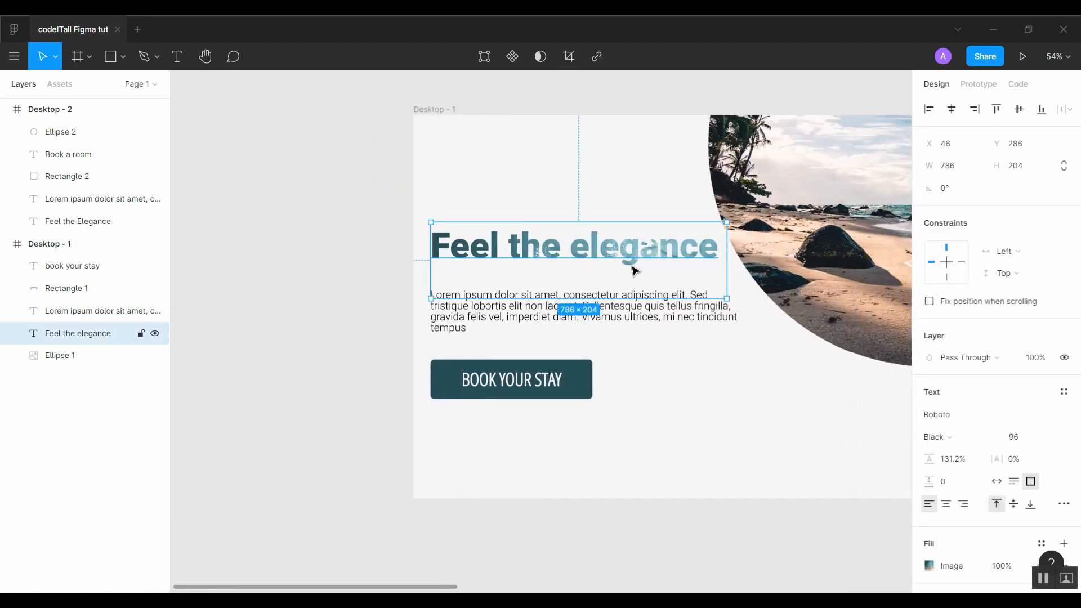
pyautogui.click(701, 390)
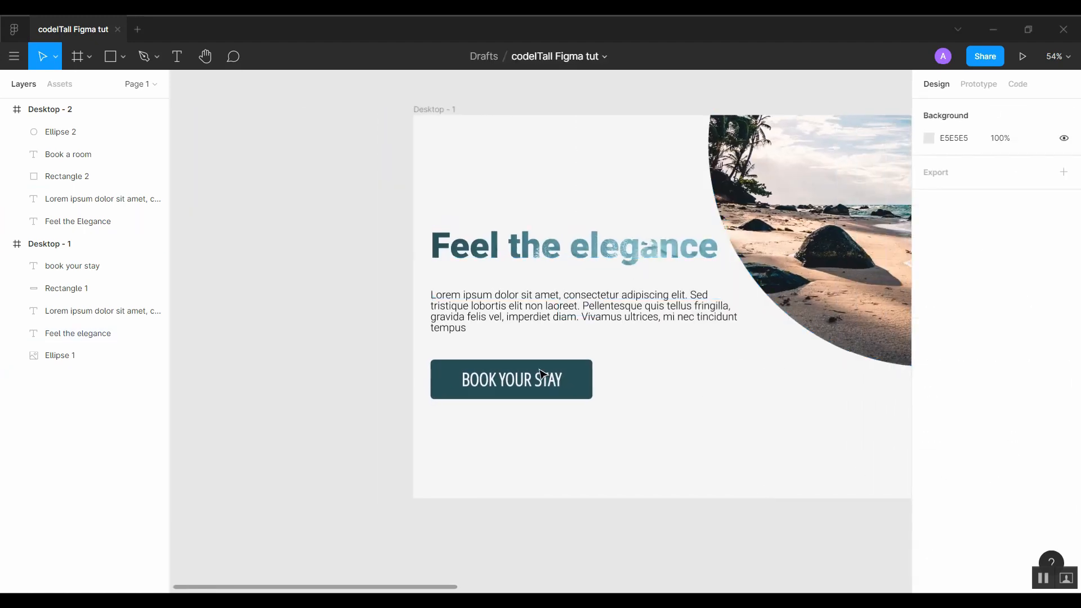
pyautogui.moveTo(743, 396); pyautogui.dragTo(213, 399)
pyautogui.moveTo(551, 381); pyautogui.dragTo(125, 407)
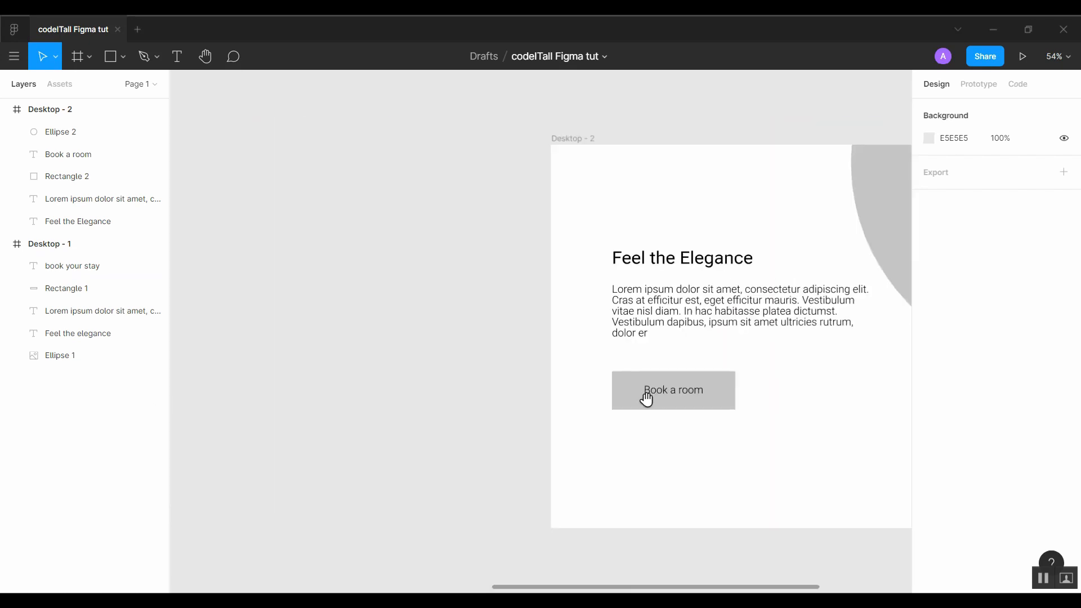
# Try a font size of 200 on the Feel the Elegance heading in Desktop - 2.
pyautogui.moveTo(646, 399); pyautogui.dragTo(607, 396)
pyautogui.click(642, 258)
pyautogui.moveTo(869, 463); pyautogui.dragTo(629, 463)
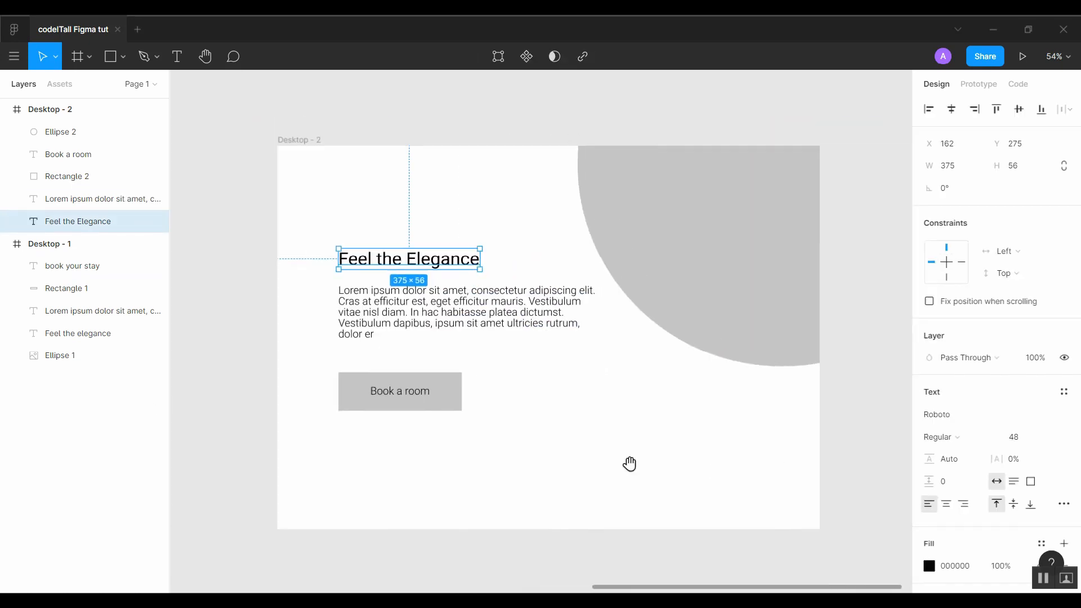
pyautogui.click(1052, 442)
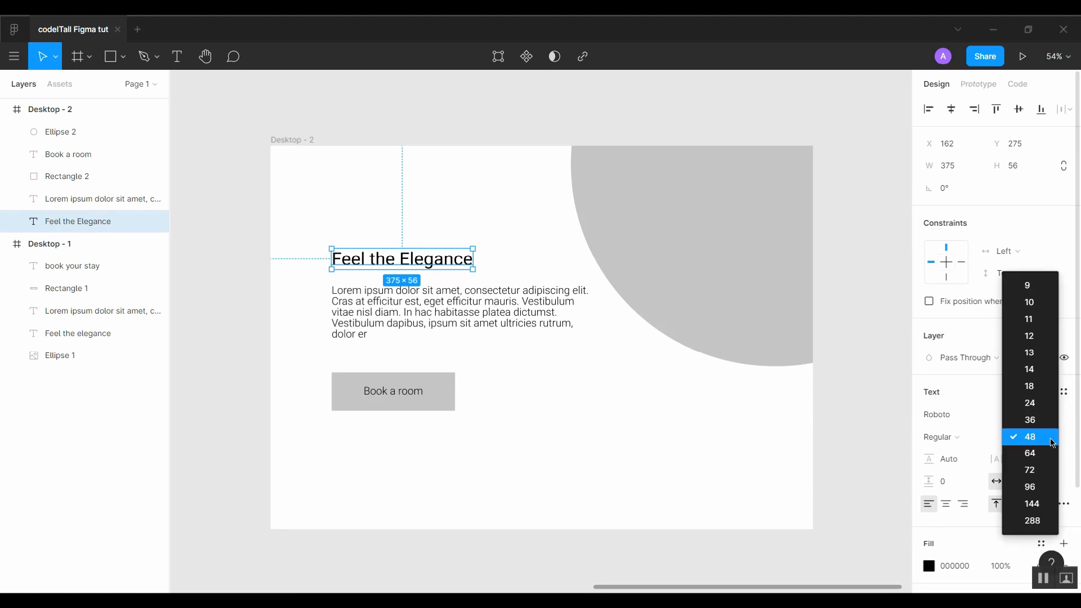
pyautogui.press('Escape')
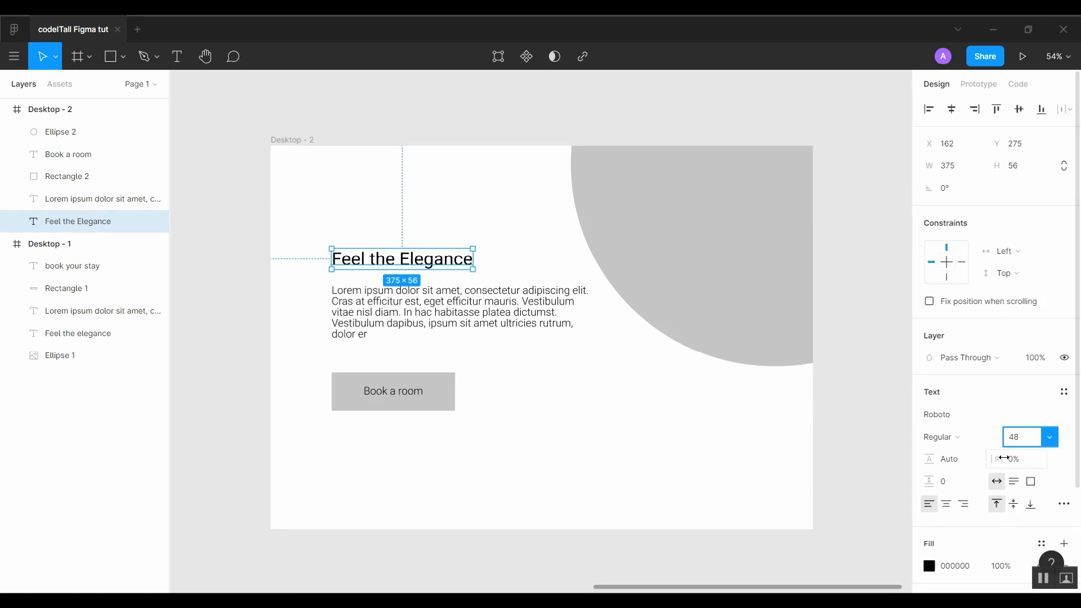
pyautogui.click(1023, 438)
pyautogui.write('200')
pyautogui.press('Return')
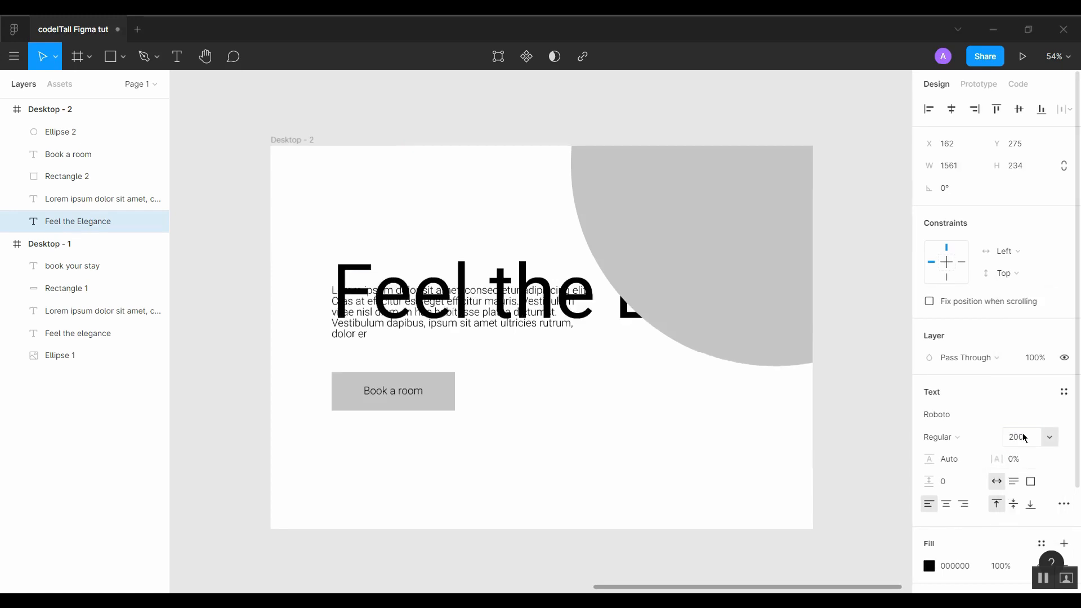
# Check the Desktop - 1 heading's font size and set the Feel the Elegance heading in Desktop - 2 to the matching 96.
pyautogui.moveTo(237, 434); pyautogui.dragTo(1019, 483)
pyautogui.click(502, 316)
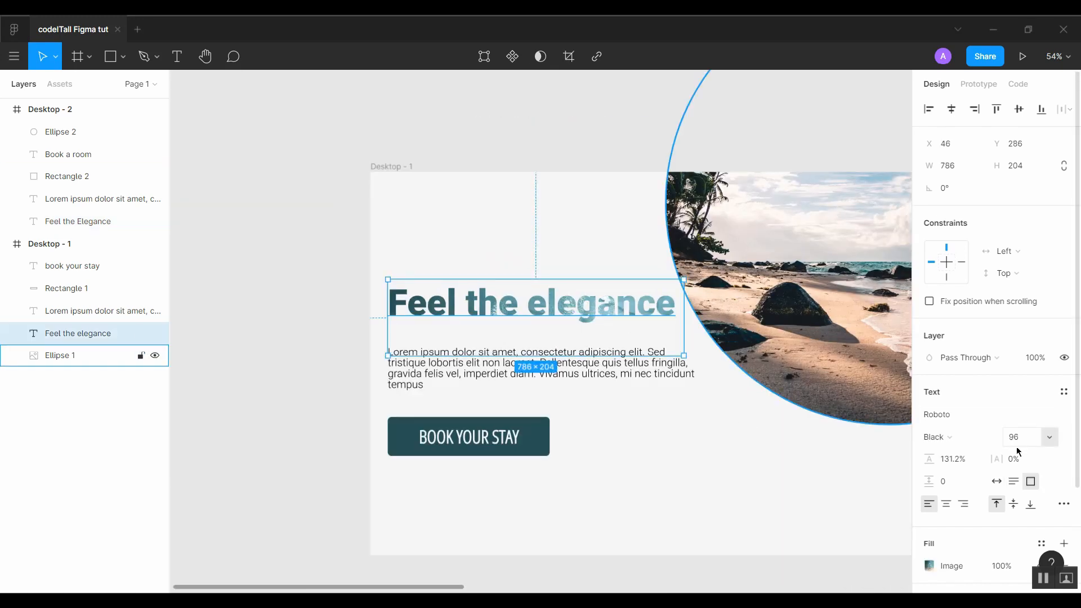
pyautogui.moveTo(777, 484); pyautogui.dragTo(412, 364)
pyautogui.moveTo(634, 421); pyautogui.dragTo(456, 460)
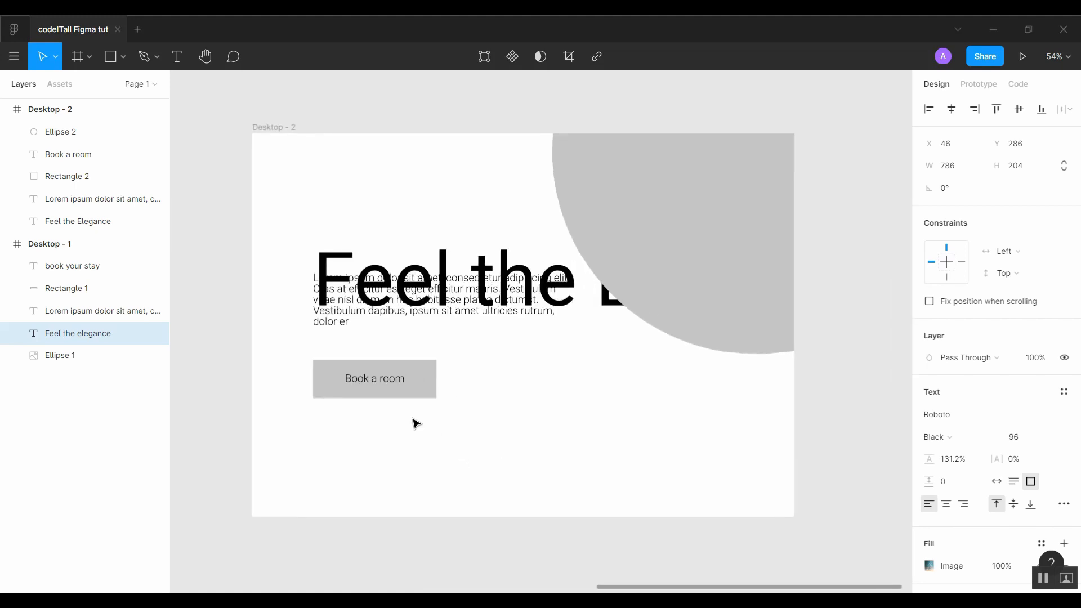
pyautogui.press('h')
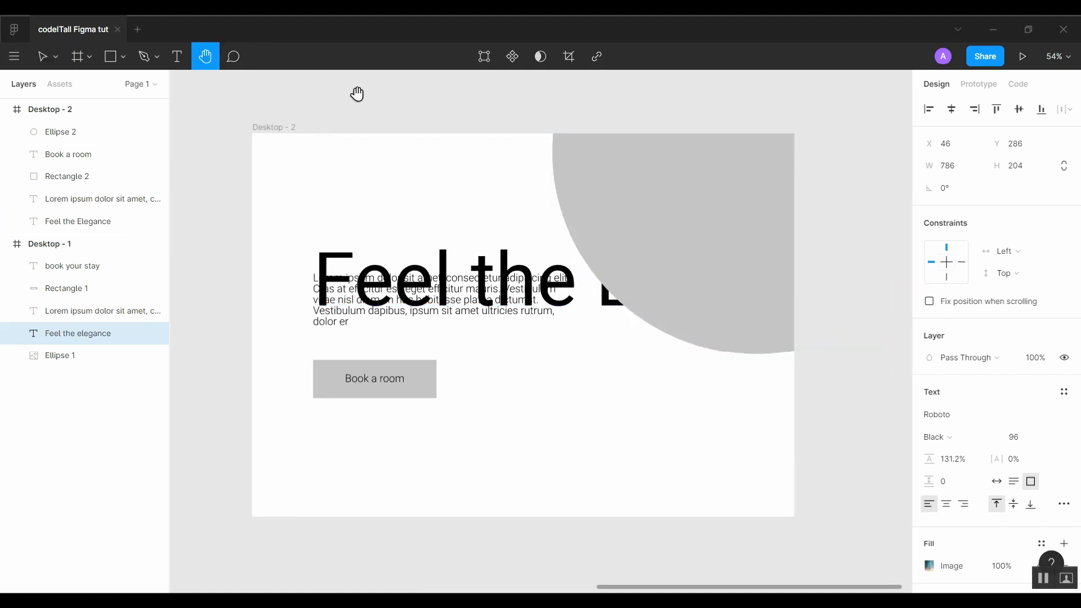
pyautogui.moveTo(495, 478); pyautogui.dragTo(434, 492)
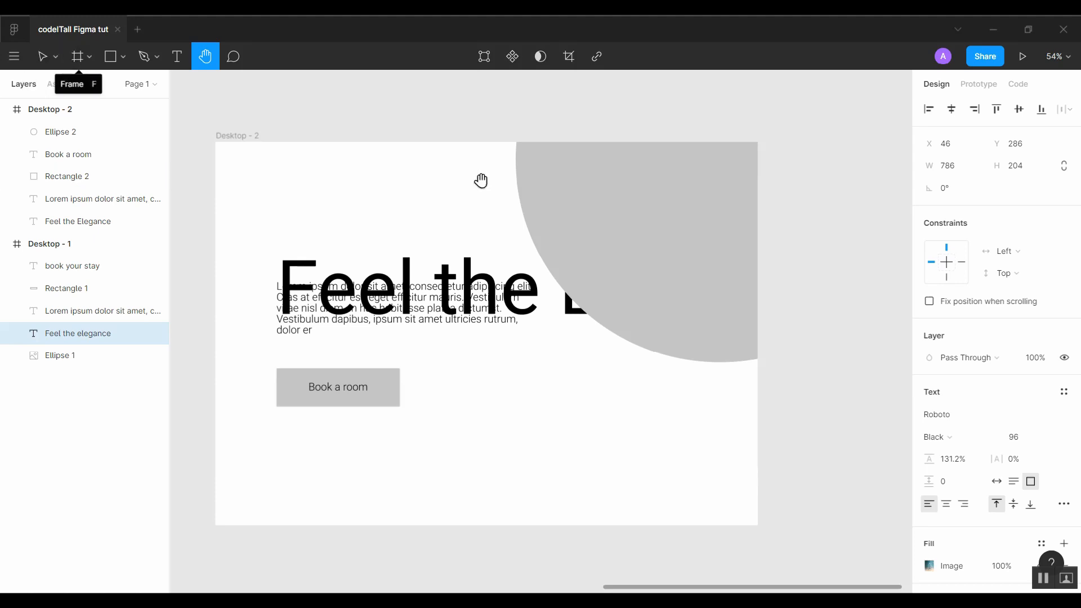
pyautogui.press('v')
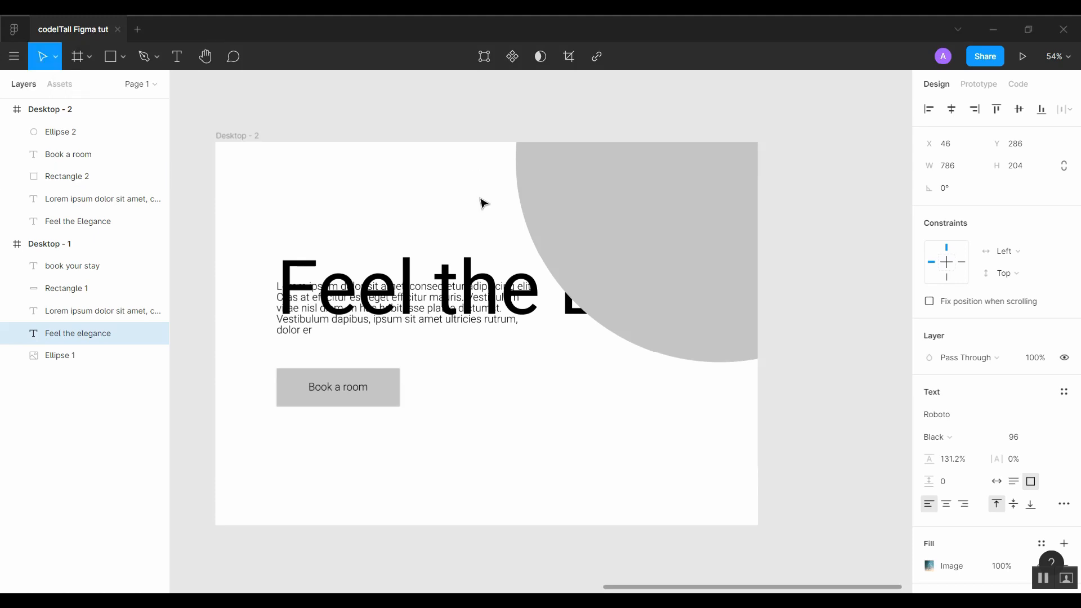
pyautogui.moveTo(325, 245); pyautogui.dragTo(400, 294)
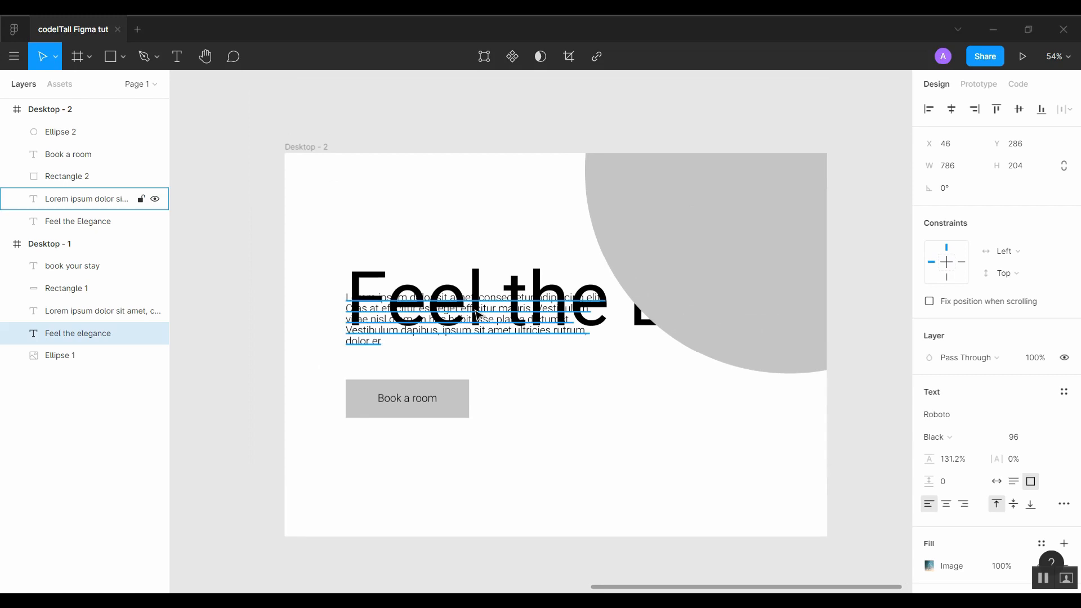
pyautogui.click(474, 290)
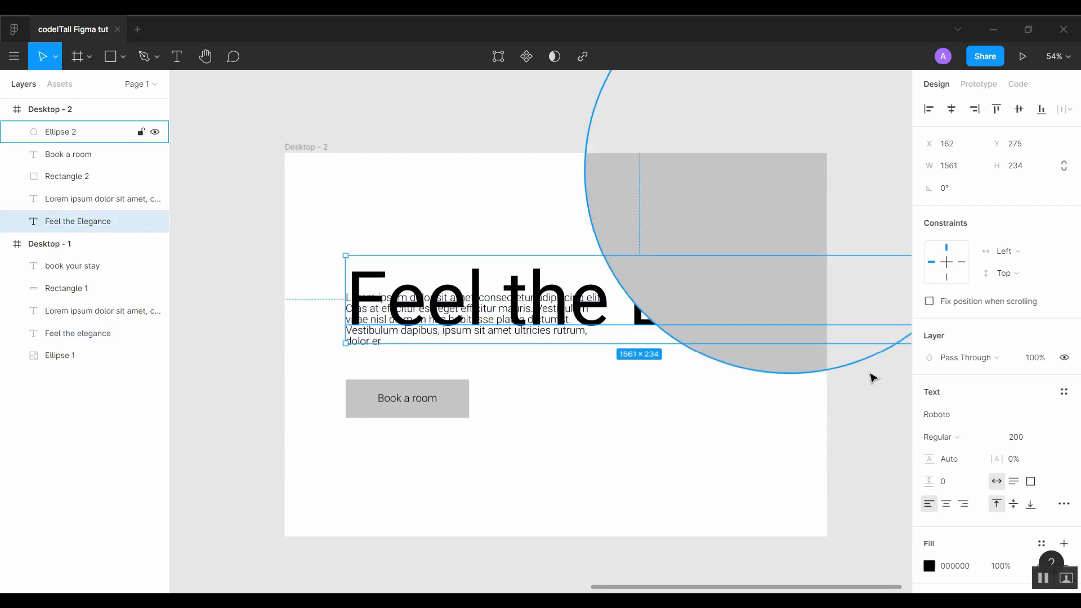
pyautogui.click(1033, 443)
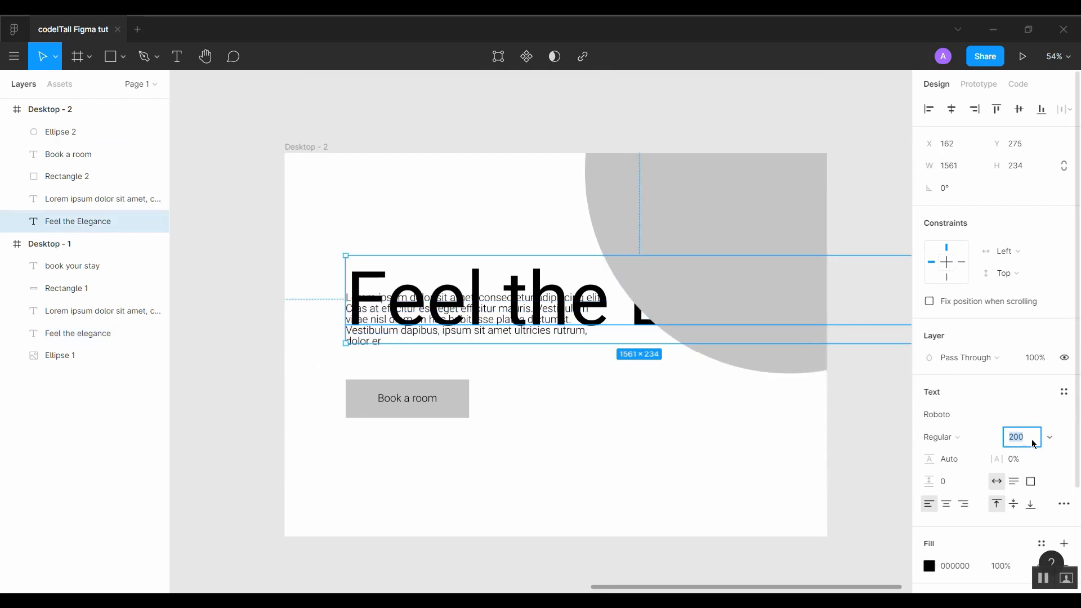
pyautogui.write('96')
pyautogui.press('Return')
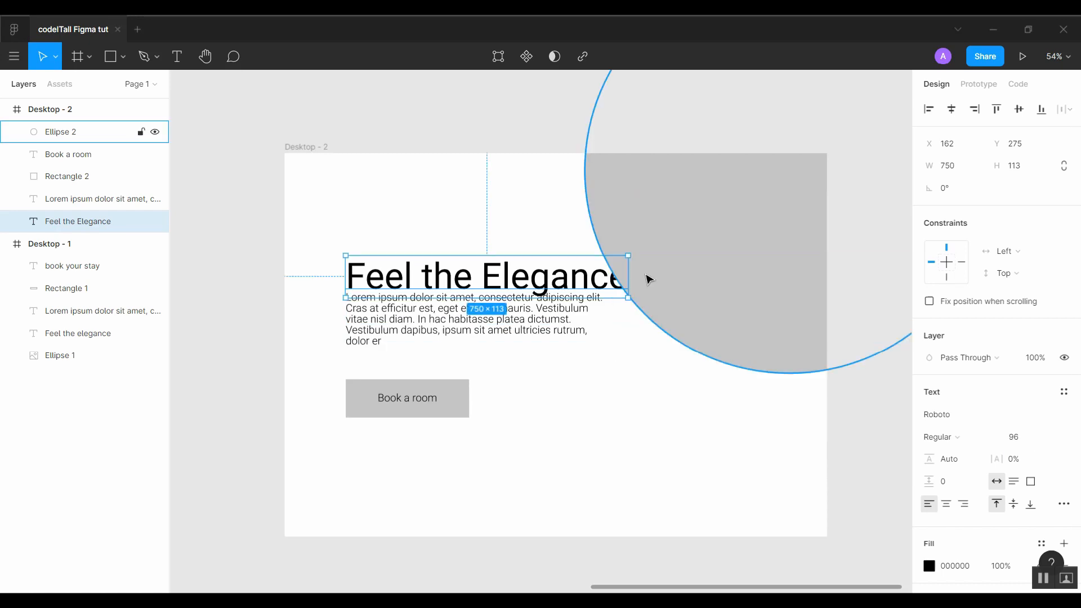
# Move the Desktop - 2 heading, paragraph and Book a room button closer to the frame's left edge, aligned around X 47, with the heading raised above the paragraph.
pyautogui.moveTo(537, 278); pyautogui.dragTo(495, 243)
pyautogui.moveTo(527, 330); pyautogui.dragTo(485, 326)
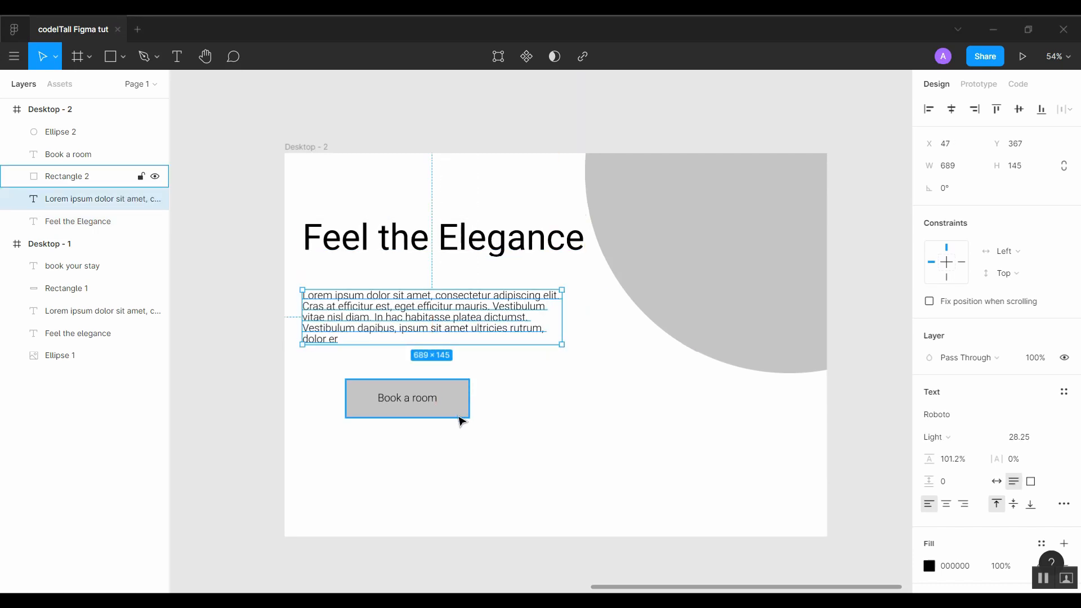
pyautogui.click(404, 422)
pyautogui.moveTo(404, 422); pyautogui.dragTo(330, 373)
pyautogui.moveTo(403, 408); pyautogui.dragTo(360, 405)
pyautogui.click(481, 408)
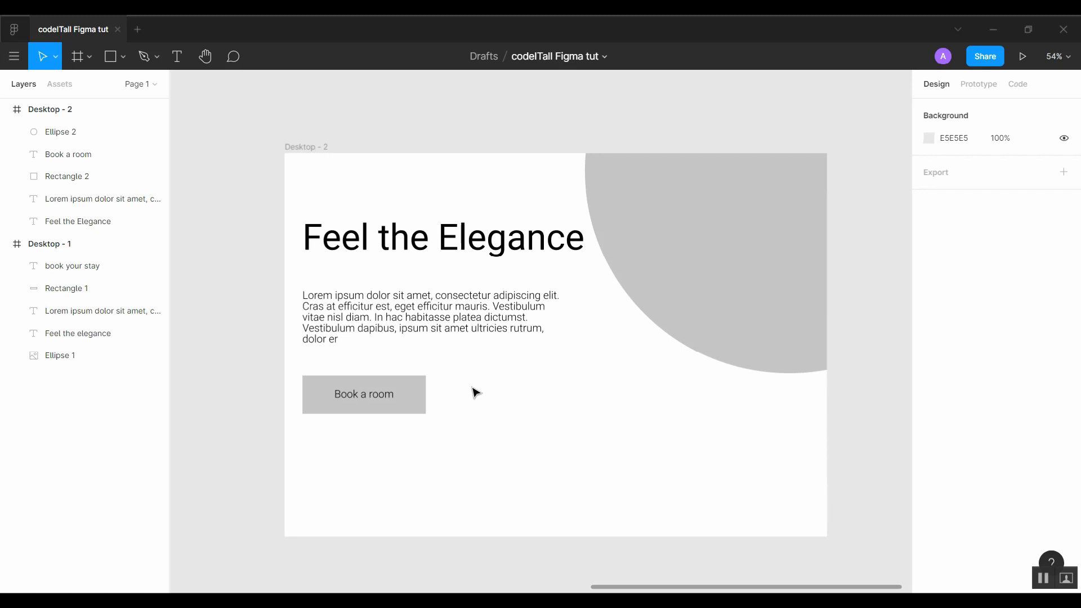
# Compare the large circle with the one in Desktop - 1 and nudge it slightly up to Y -503 in Desktop - 2.
pyautogui.hscroll(-10, 319, 460)
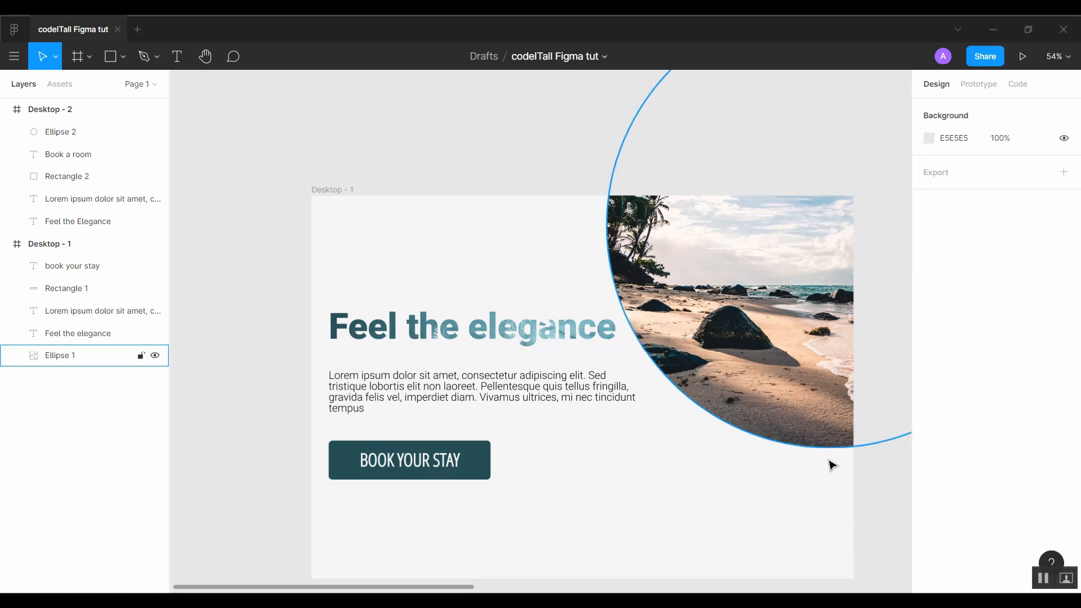
pyautogui.moveTo(830, 464); pyautogui.dragTo(6, 441)
pyautogui.moveTo(578, 261)
pyautogui.mouseDown()
pyautogui.moveTo(584, 248)
pyautogui.moveTo(562, 255)
pyautogui.moveTo(578, 260)
pyautogui.mouseUp()
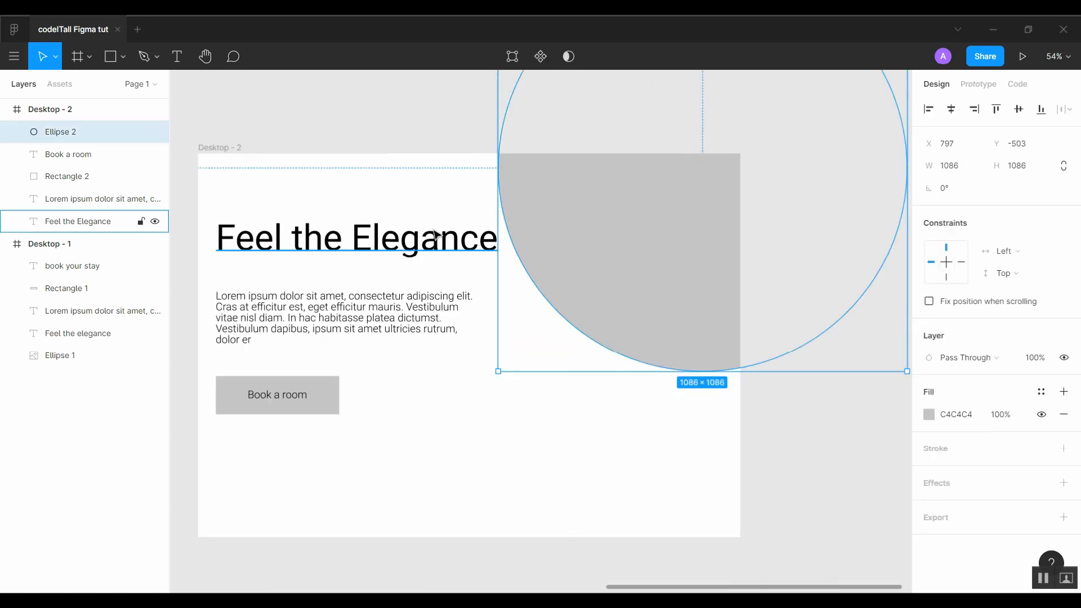
# Set the Feel the Elegance heading in Desktop - 2 to the Black weight and move it slightly down.
pyautogui.click(438, 234)
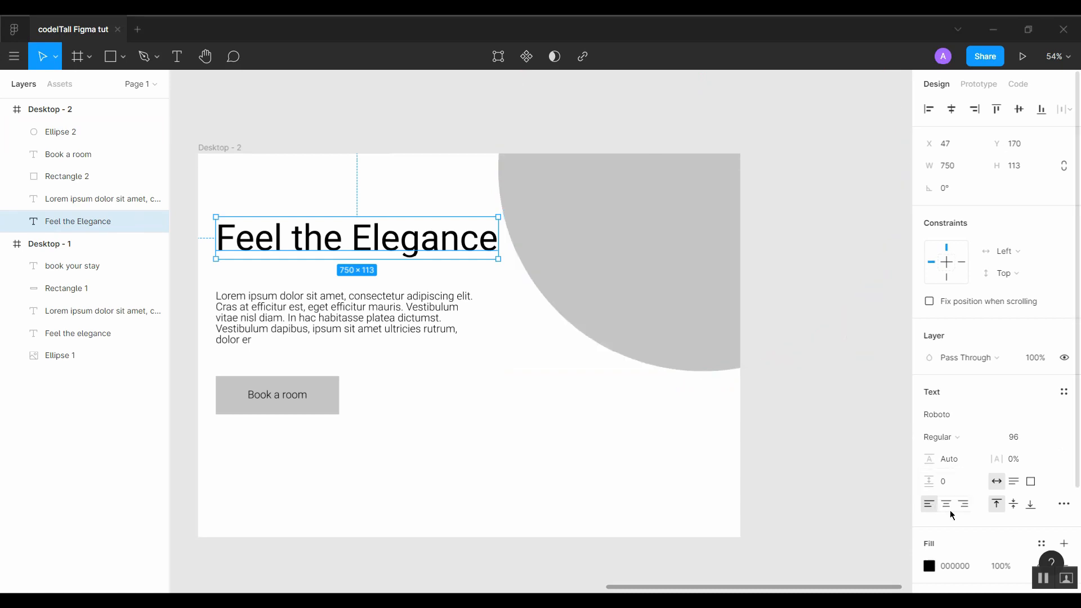
pyautogui.click(993, 441)
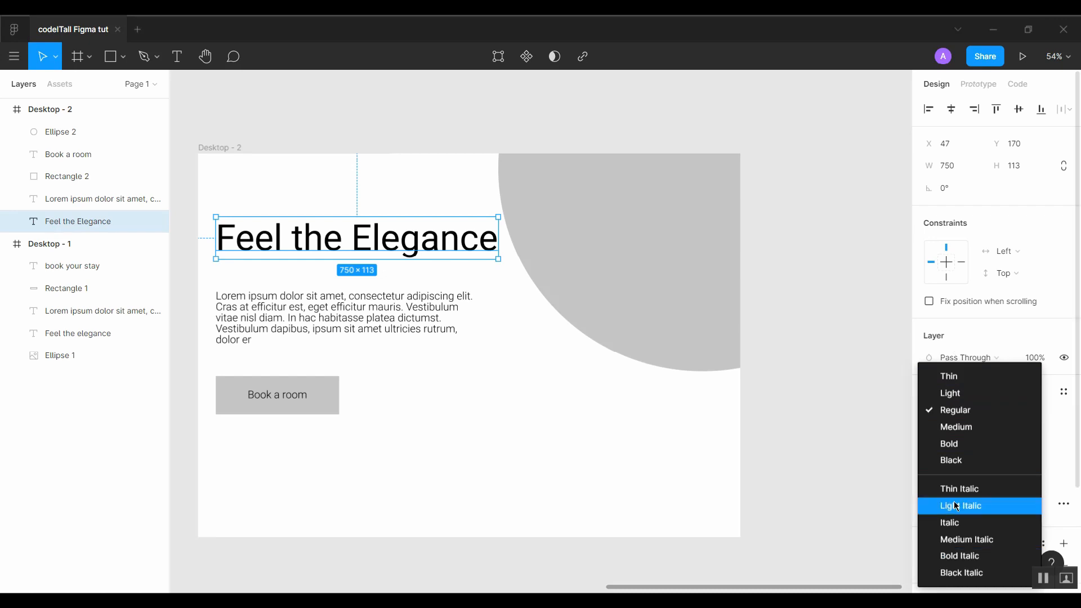
pyautogui.click(951, 460)
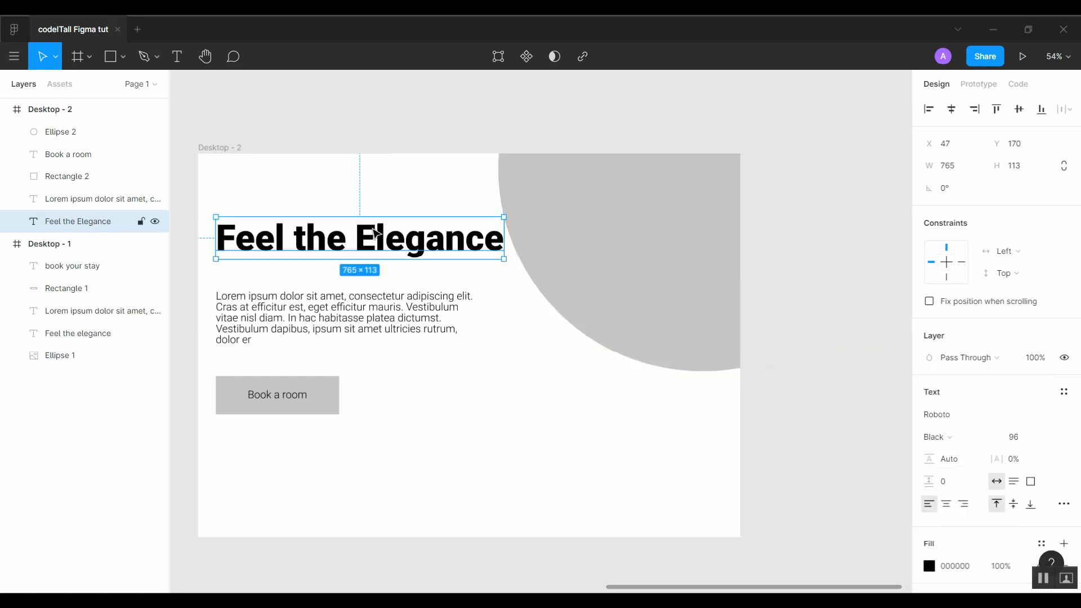
pyautogui.moveTo(373, 231)
pyautogui.mouseDown()
pyautogui.moveTo(371, 248)
pyautogui.moveTo(378, 240)
pyautogui.mouseUp()
pyautogui.click(439, 361)
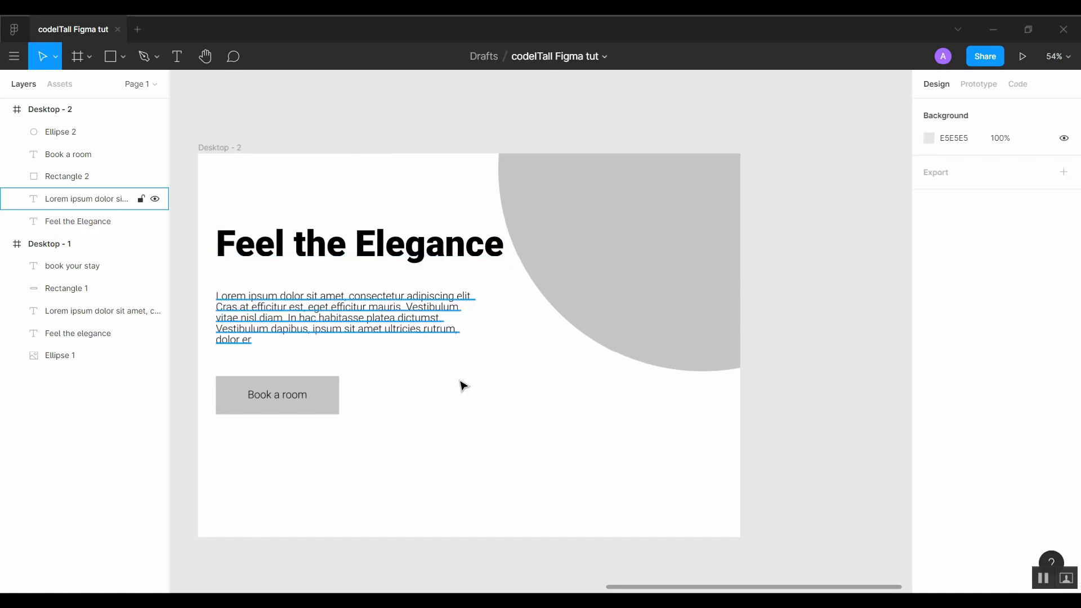
# Compare the text settings of the Desktop - 1 paragraph with those of the Desktop - 2 paragraph.
pyautogui.moveTo(400, 367); pyautogui.dragTo(842, 372)
pyautogui.moveTo(429, 403); pyautogui.dragTo(861, 332)
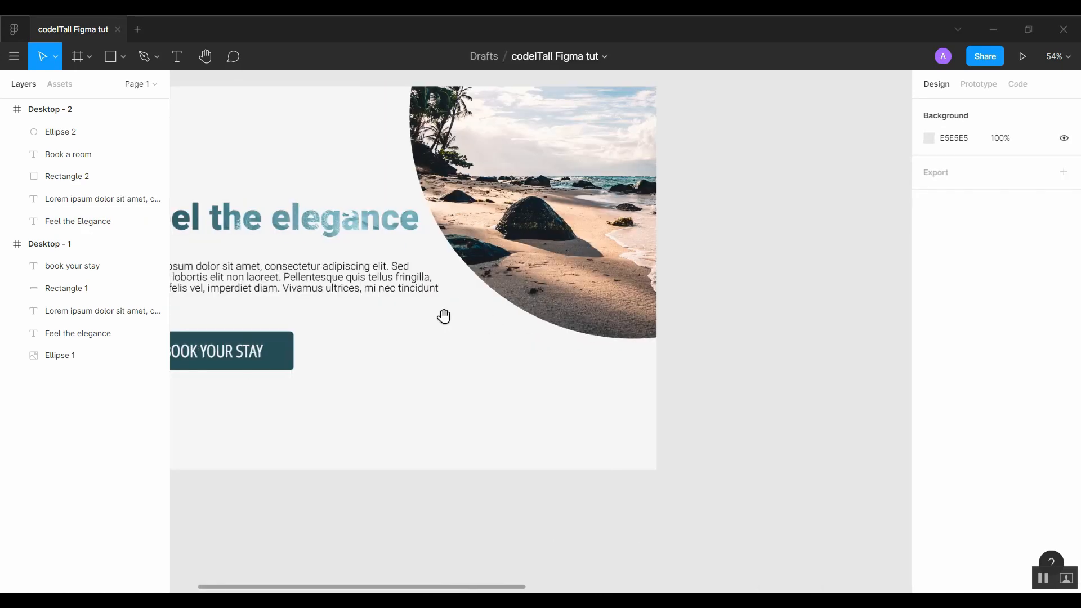
pyautogui.moveTo(444, 316); pyautogui.dragTo(679, 333)
pyautogui.click(451, 291)
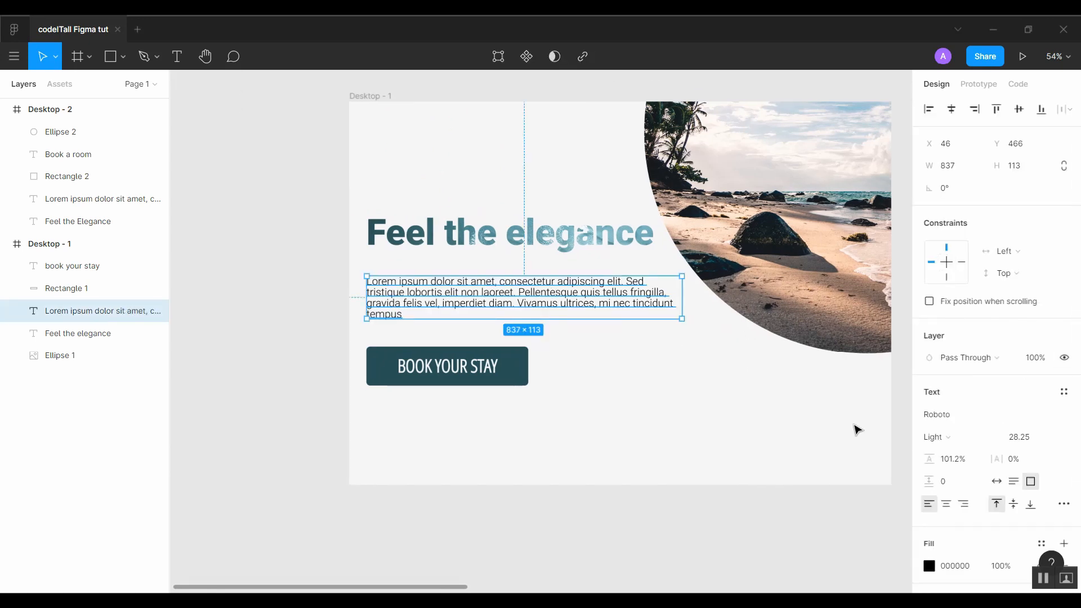
pyautogui.moveTo(701, 451); pyautogui.dragTo(213, 432)
pyautogui.moveTo(545, 429); pyautogui.dragTo(75, 446)
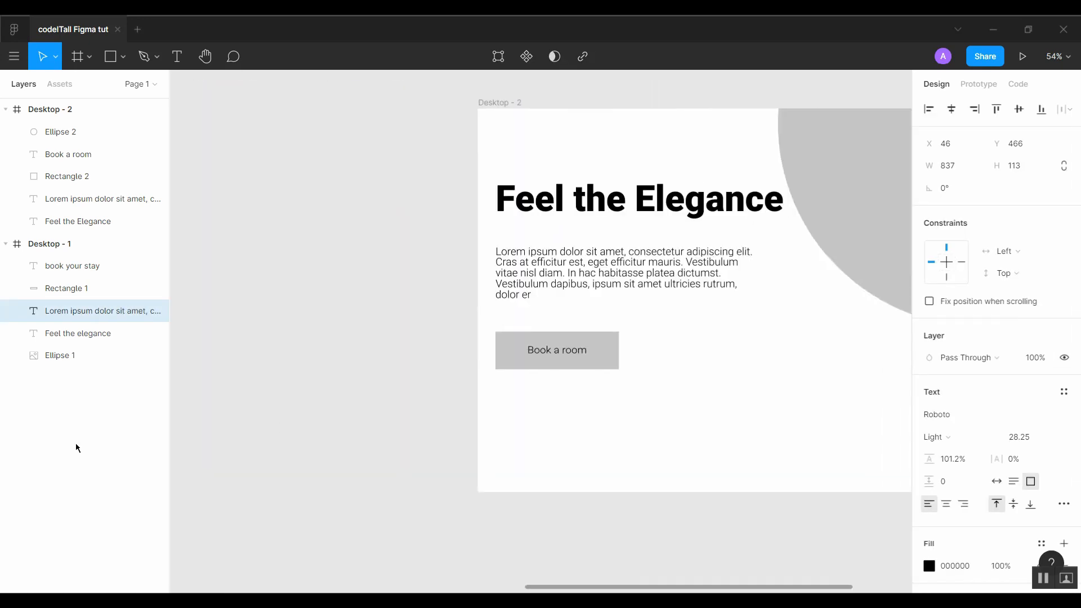
pyautogui.moveTo(373, 404); pyautogui.dragTo(235, 427)
pyautogui.click(535, 264)
pyautogui.click(534, 267)
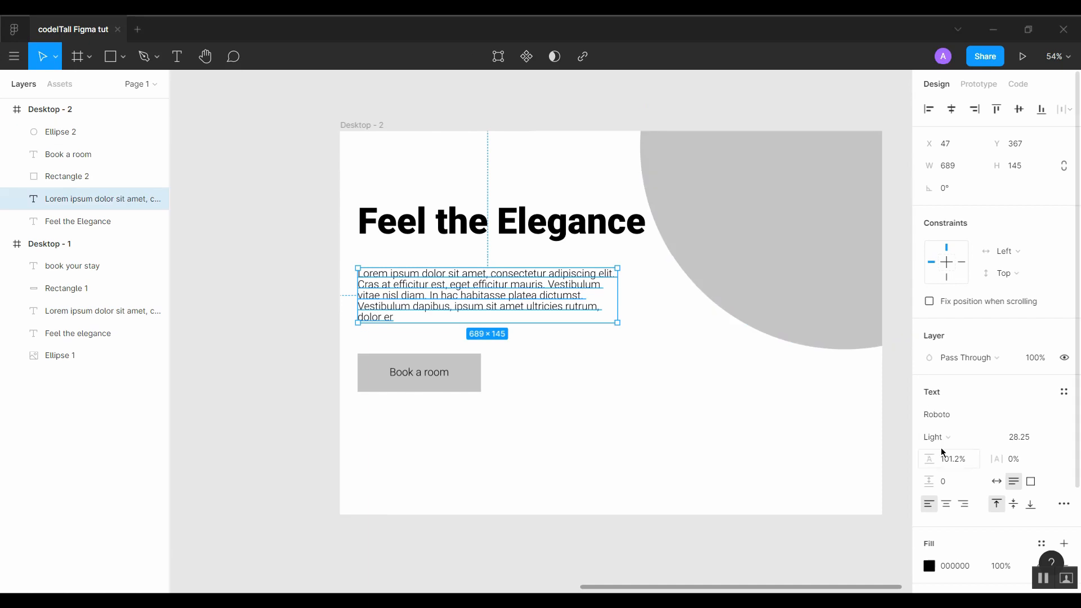
# Move the Desktop - 2 paragraph slightly down to Y 375 to even out the spacing between heading and button.
pyautogui.click(685, 482)
pyautogui.moveTo(428, 306); pyautogui.dragTo(428, 309)
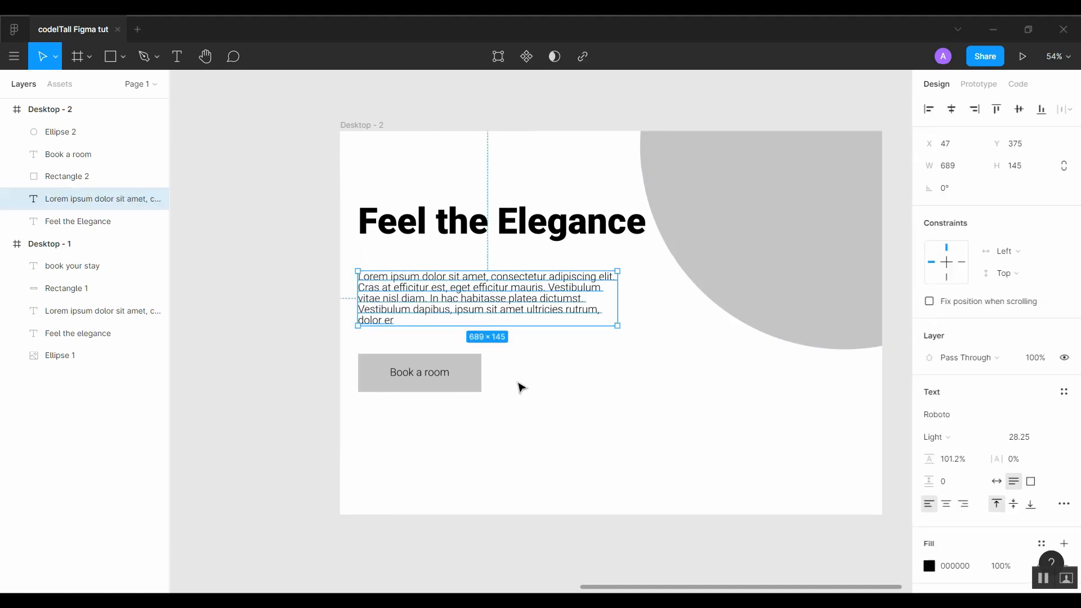
pyautogui.click(450, 426)
pyautogui.moveTo(415, 371)
pyautogui.mouseDown()
pyautogui.moveTo(406, 371)
pyautogui.moveTo(416, 372)
pyautogui.mouseUp()
pyautogui.click(389, 500)
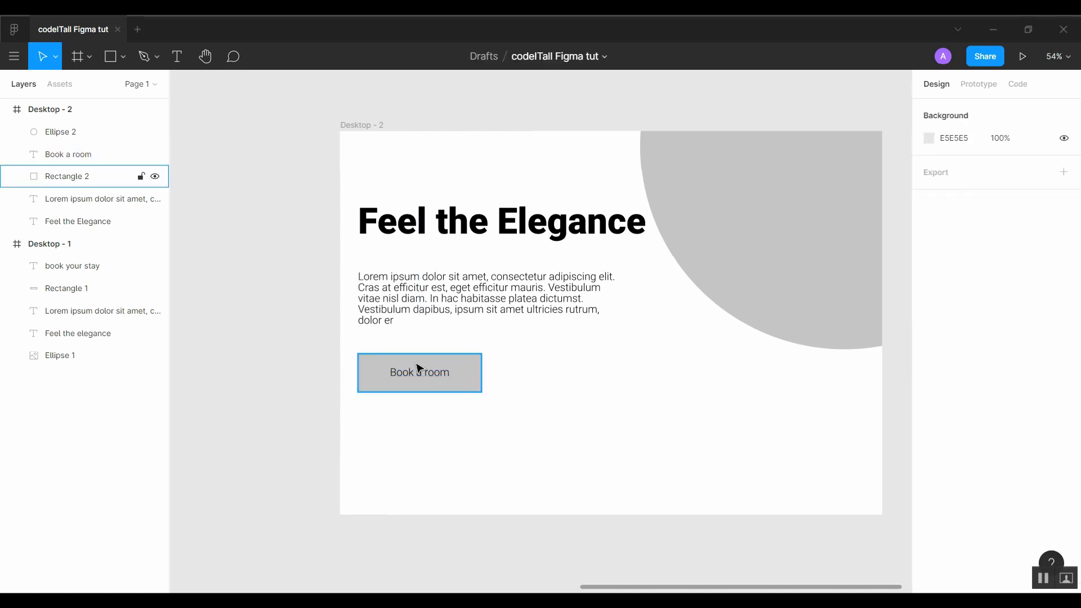
# Inspect the BOOK YOUR STAY button text in Desktop - 1 and remove its outside stroke.
pyautogui.moveTo(355, 397); pyautogui.dragTo(624, 420)
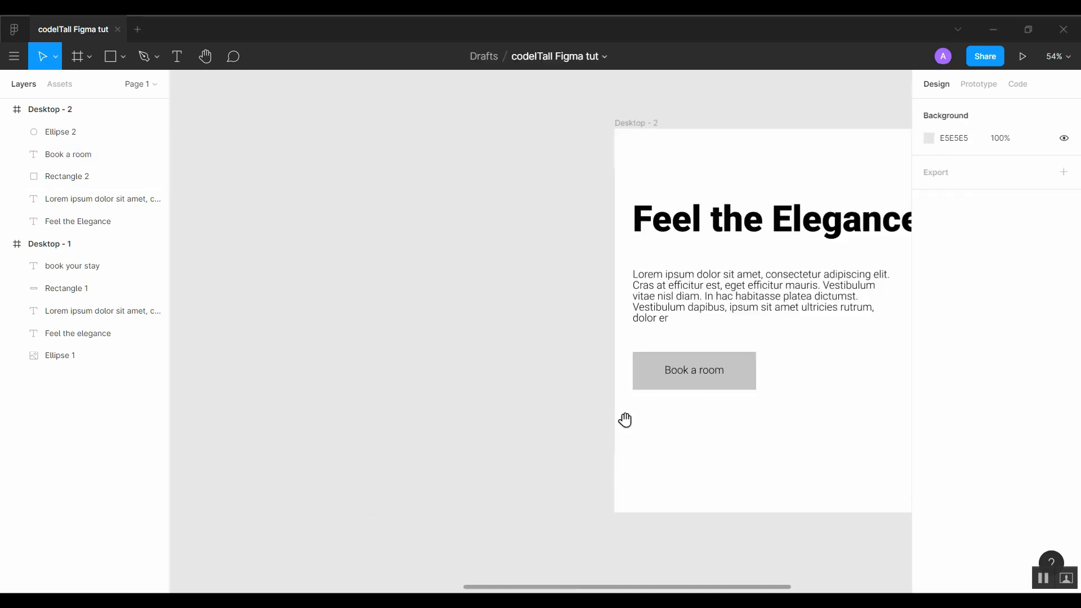
pyautogui.moveTo(256, 399)
pyautogui.mouseDown()
pyautogui.moveTo(538, 478)
pyautogui.moveTo(758, 389)
pyautogui.mouseUp()
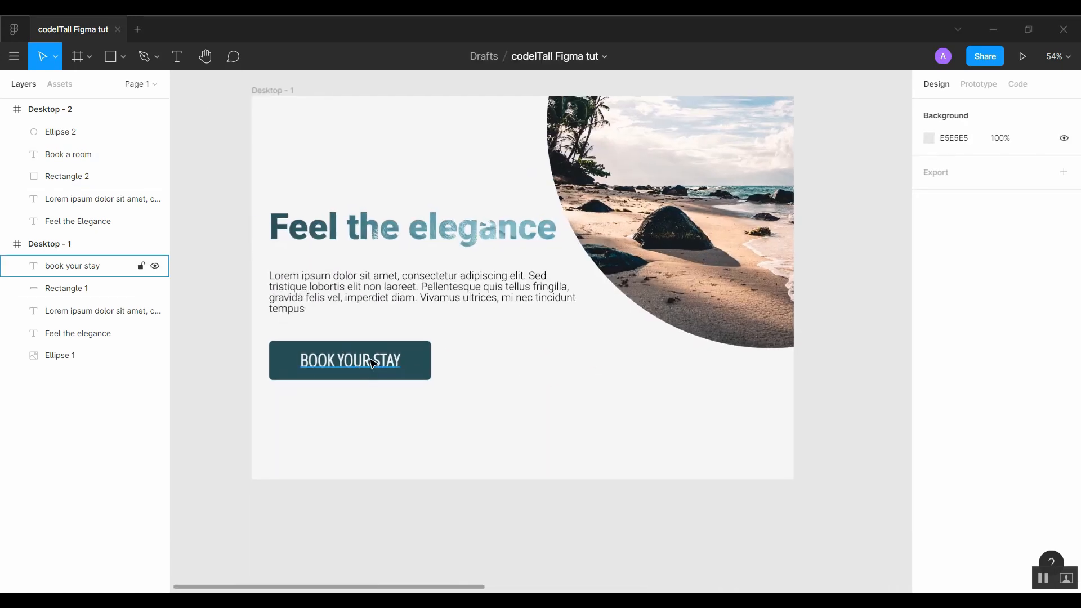
pyautogui.click(358, 367)
pyautogui.click(637, 430)
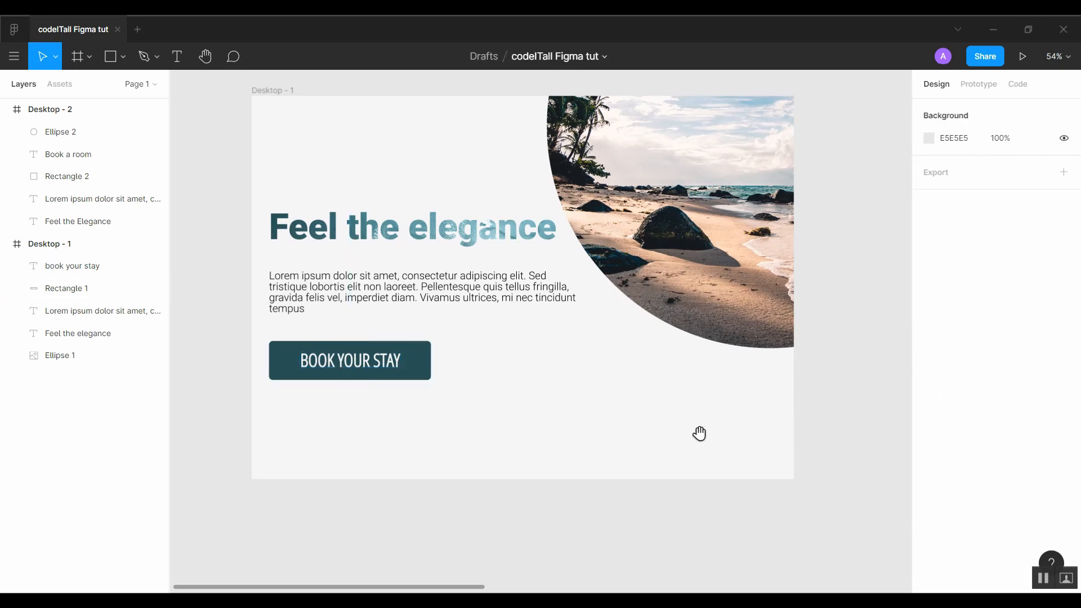
pyautogui.moveTo(773, 423); pyautogui.dragTo(676, 431)
pyautogui.click(244, 369)
pyautogui.scroll(-1, 978, 435)
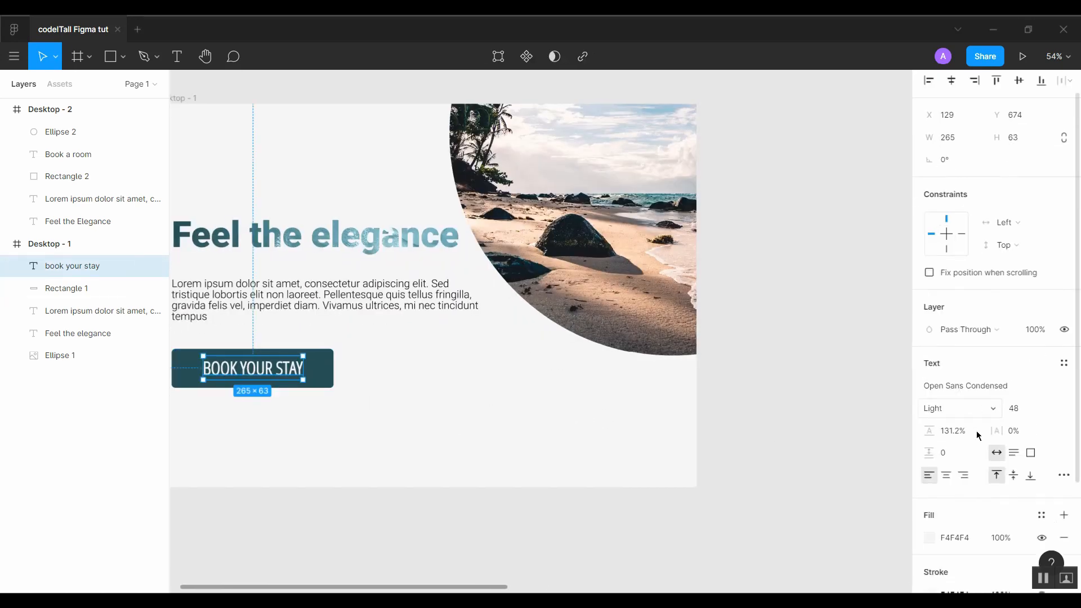
pyautogui.scroll(-3, 977, 434)
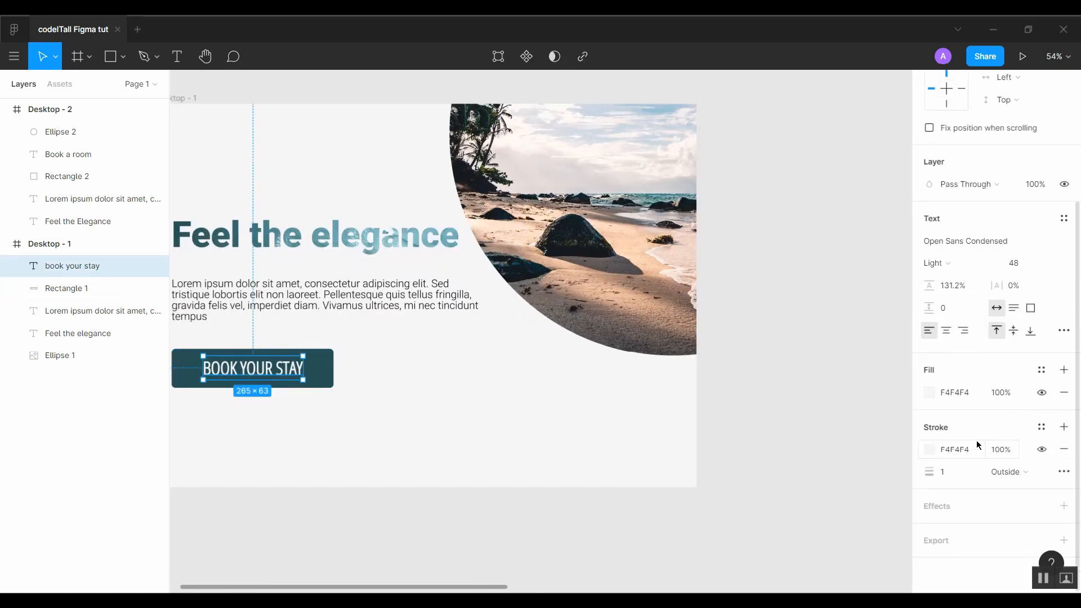
pyautogui.click(1066, 450)
# Set the BOOK YOUR STAY text in Desktop - 1 to Bold and centre it on its button.
pyautogui.scroll(1, 788, 488)
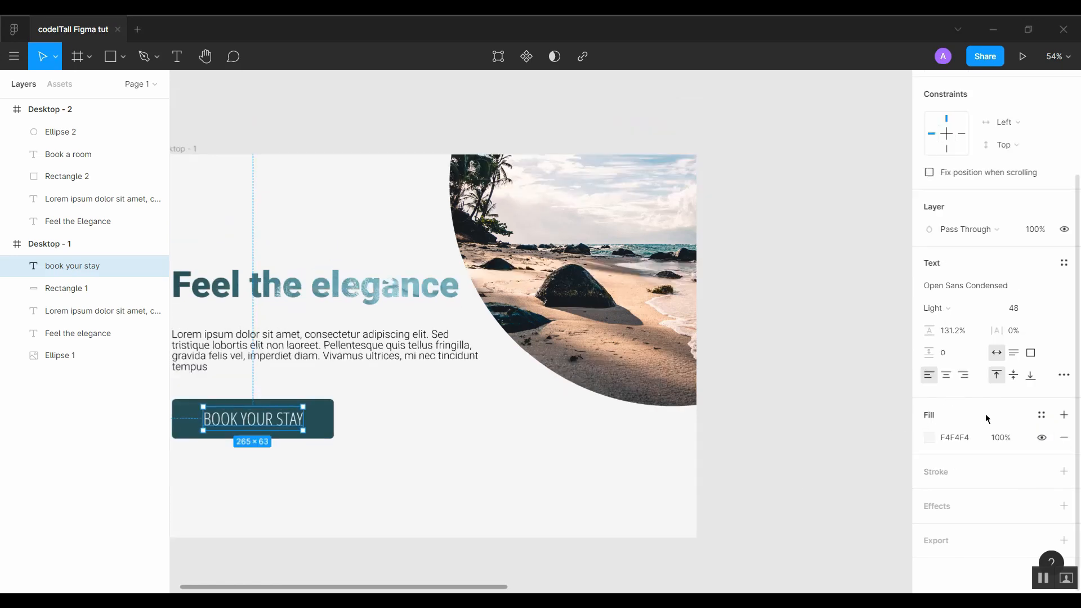
pyautogui.click(972, 310)
pyautogui.click(967, 338)
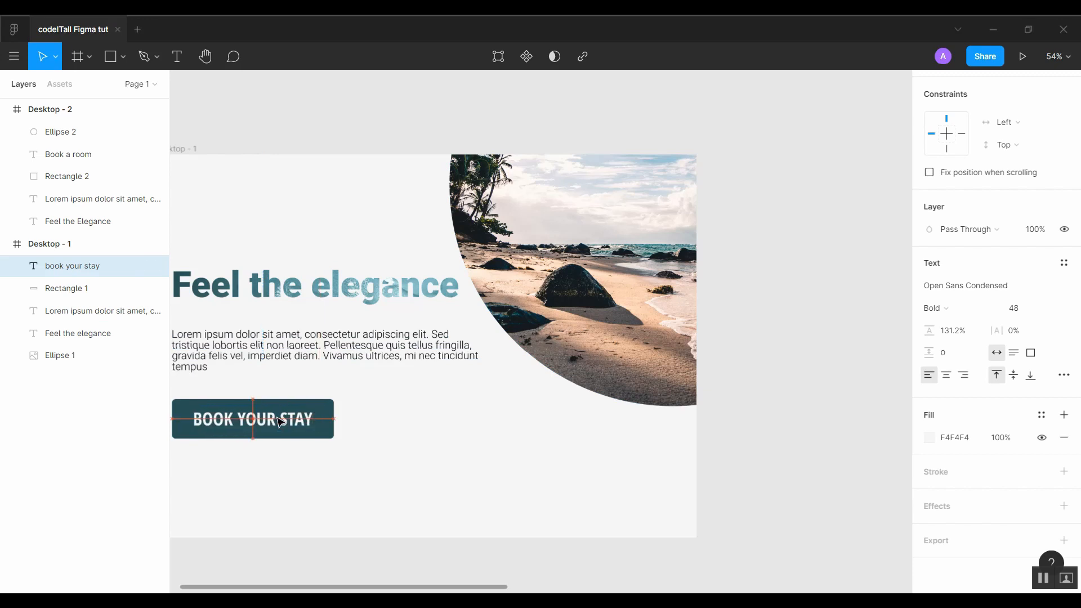
pyautogui.click(460, 434)
# Check the font family of the BOOK YOUR STAY text in Desktop - 1 and return to Desktop - 2.
pyautogui.hscroll(8, 487, 451)
pyautogui.hscroll(-6, 588, 454)
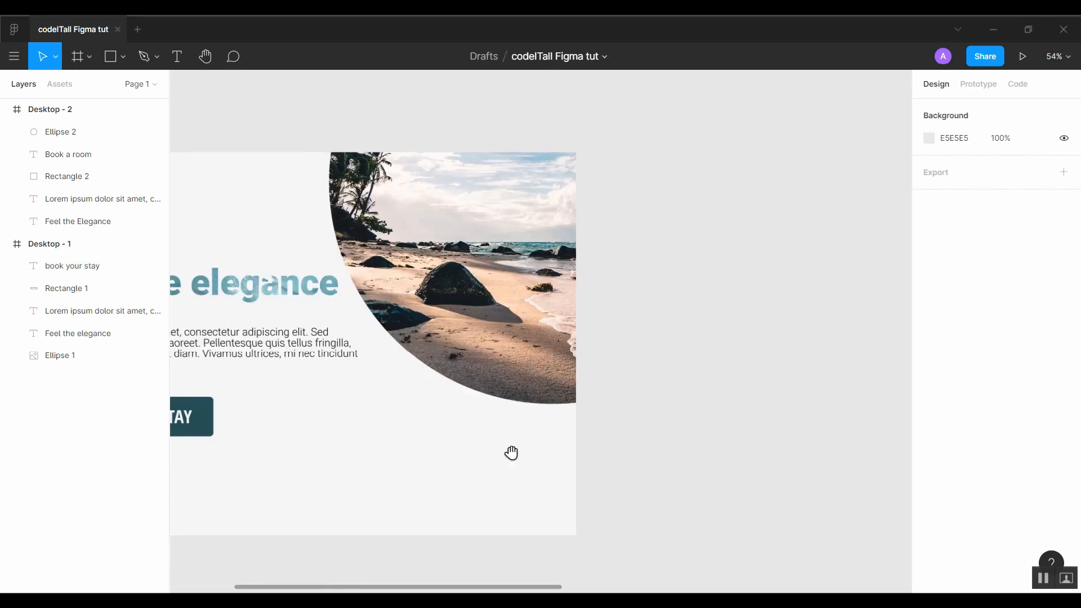
pyautogui.click(619, 393)
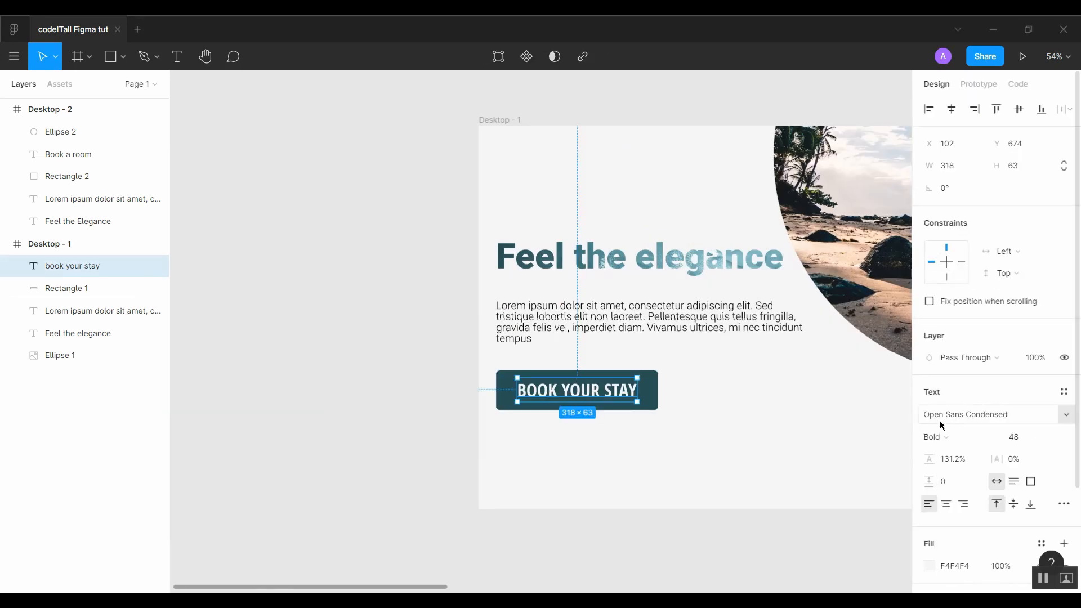
pyautogui.click(956, 417)
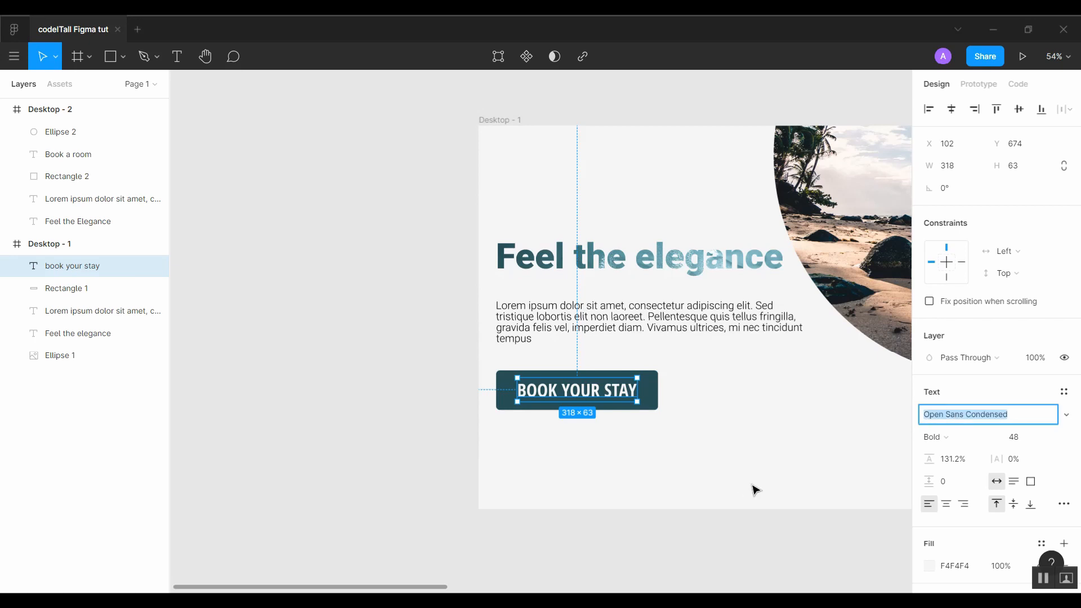
pyautogui.click(755, 490)
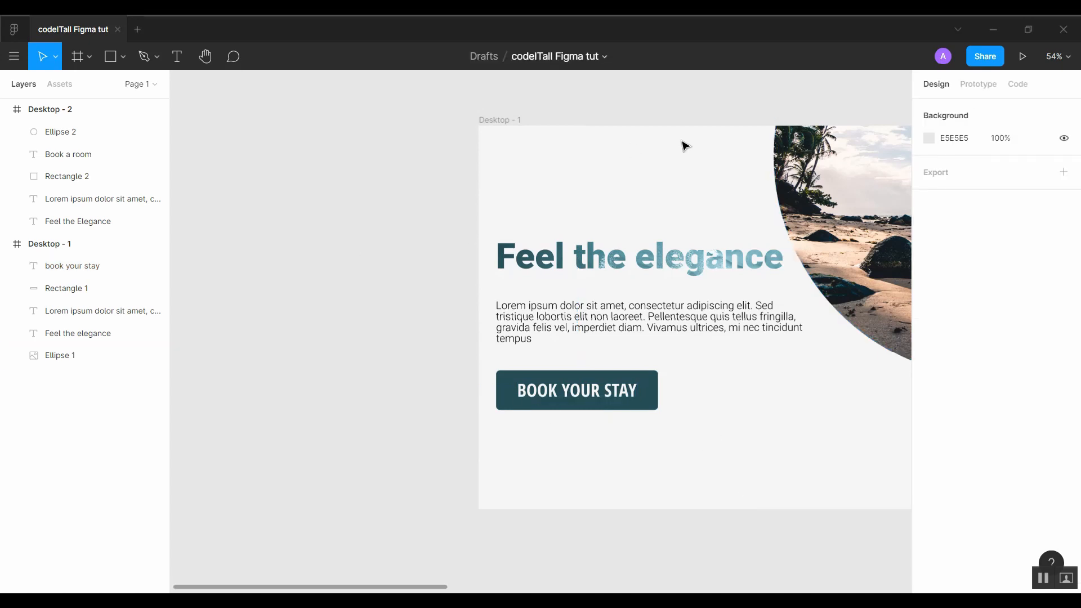
pyautogui.moveTo(681, 141); pyautogui.dragTo(495, 148)
pyautogui.moveTo(611, 162); pyautogui.dragTo(12, 203)
pyautogui.moveTo(746, 293); pyautogui.dragTo(316, 234)
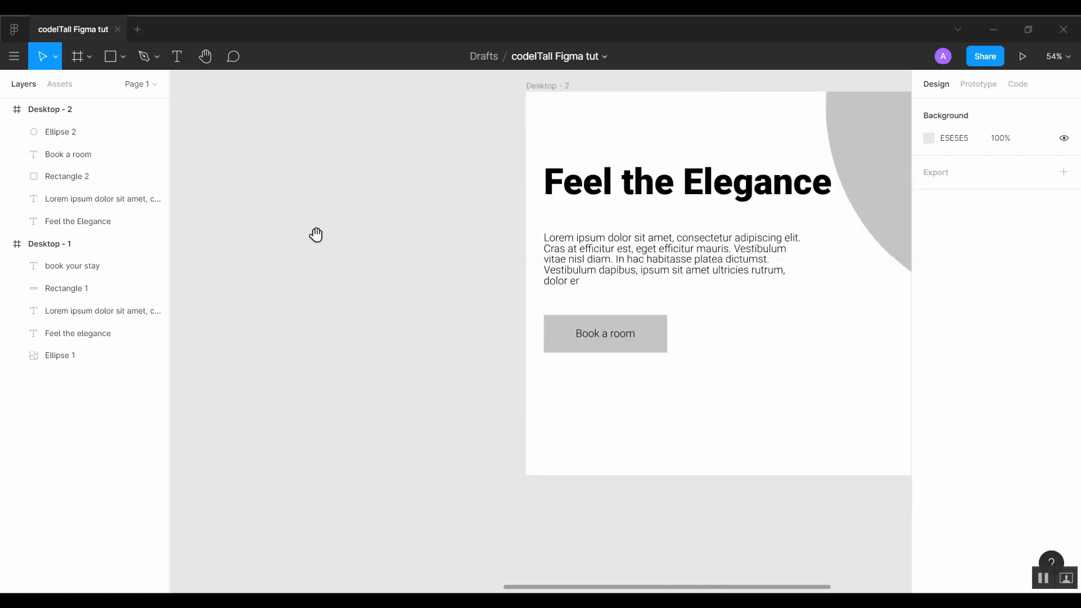
pyautogui.moveTo(655, 359); pyautogui.dragTo(381, 403)
# Switch to the Chrome browser and open fonts.google.com in a new tab.
pyautogui.click(1000, 37)
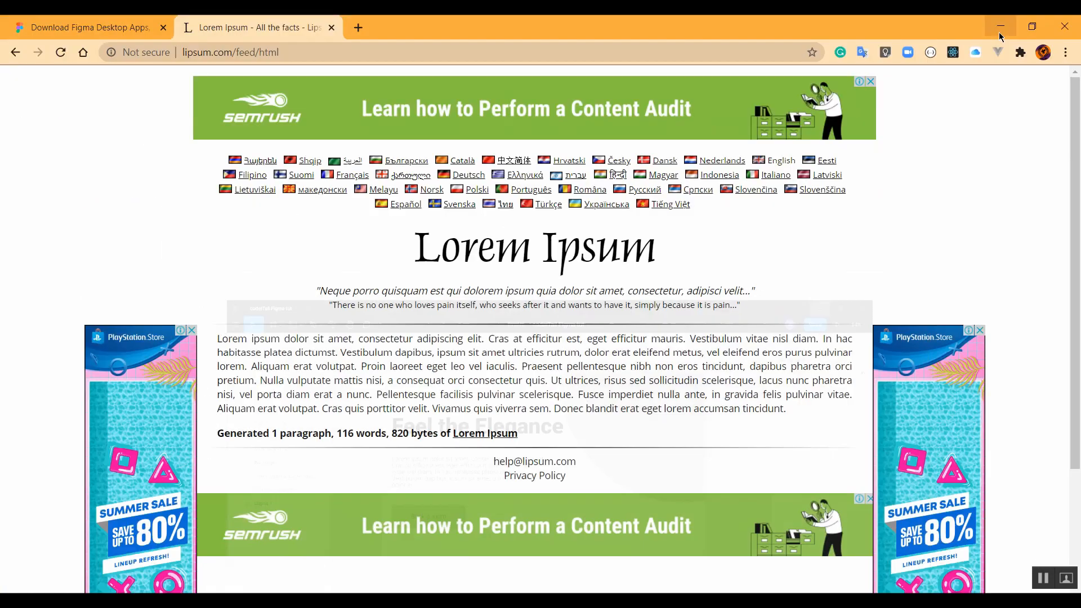
pyautogui.click(364, 28)
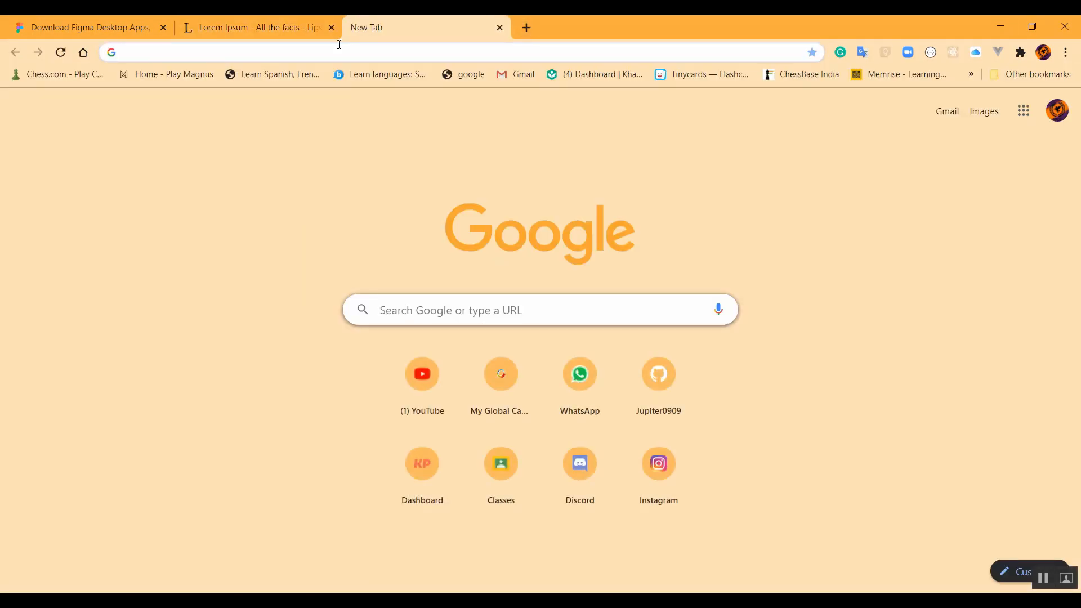
pyautogui.write('fonts.g')
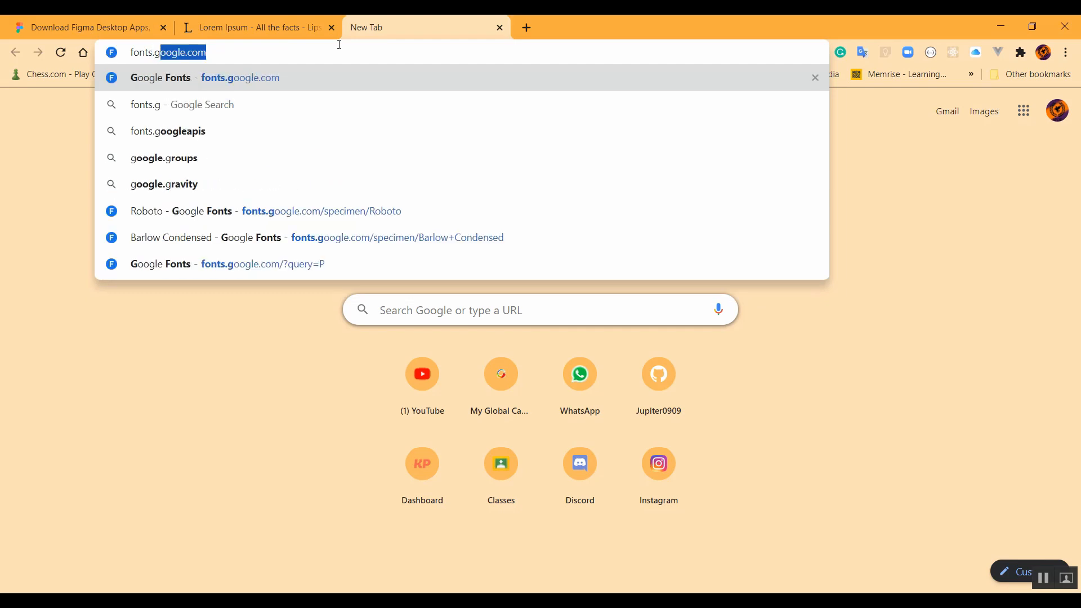
pyautogui.write('oogle.com')
pyautogui.press('Return')
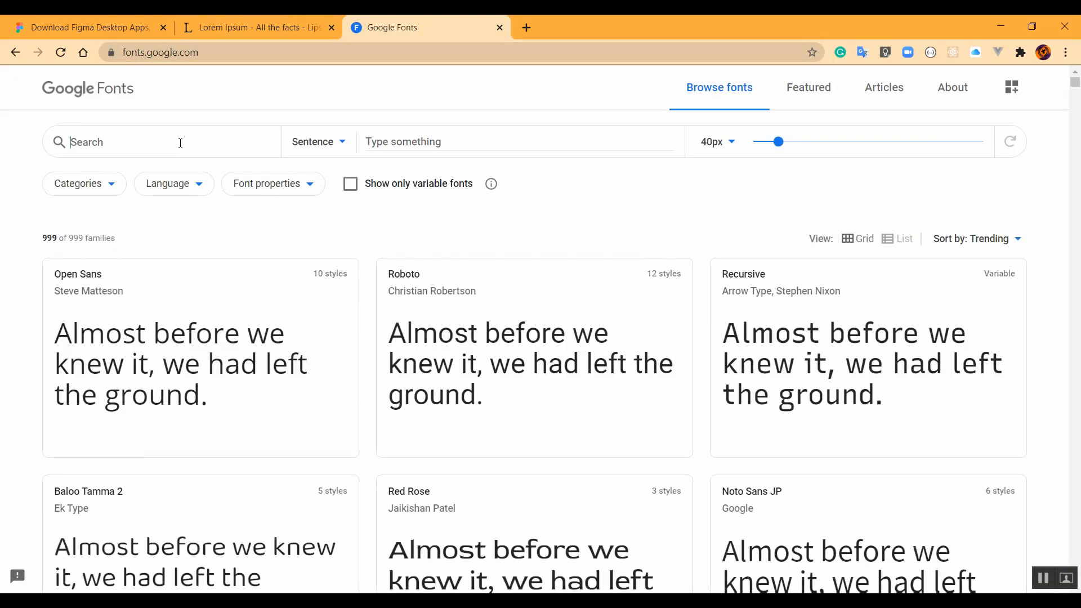
# Browse the Google Fonts catalogue for typefaces that could suit the landing page.
pyautogui.click(180, 147)
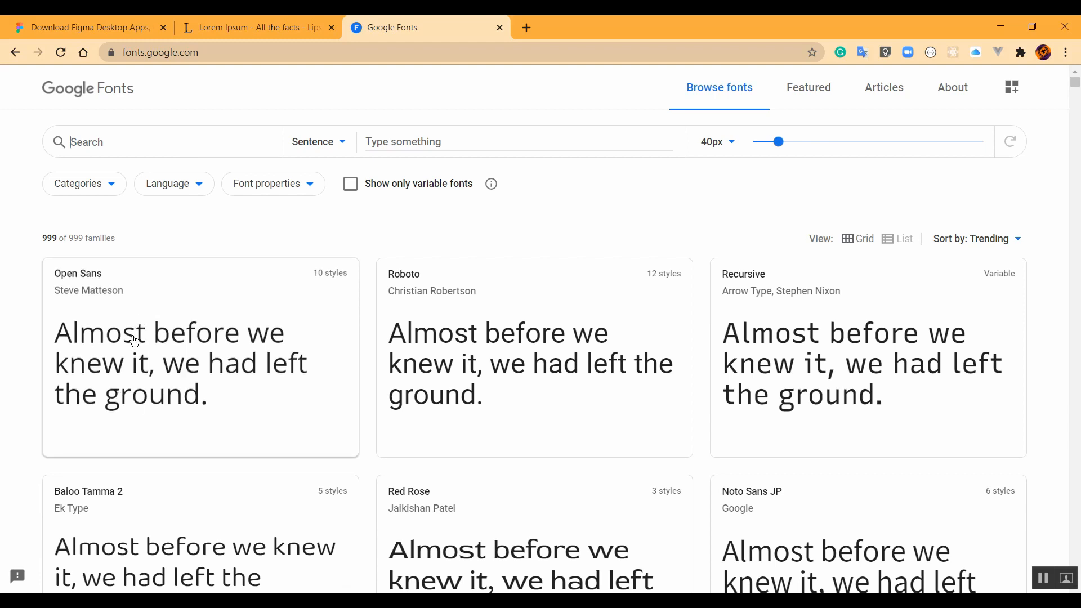
pyautogui.scroll(-3, 316, 433)
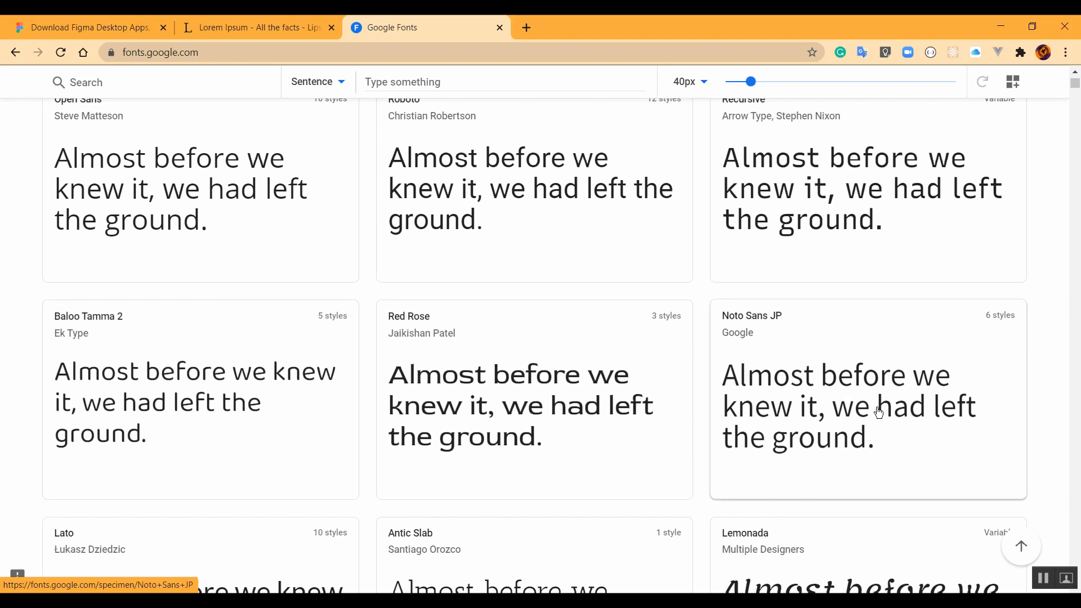
pyautogui.scroll(-3, 863, 413)
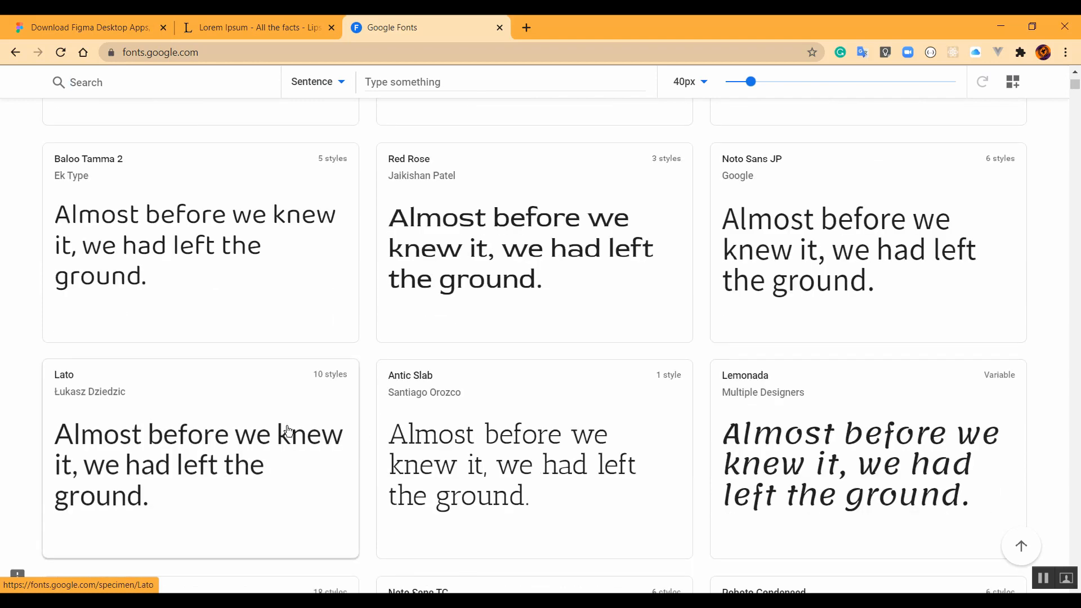
pyautogui.scroll(-20, 578, 443)
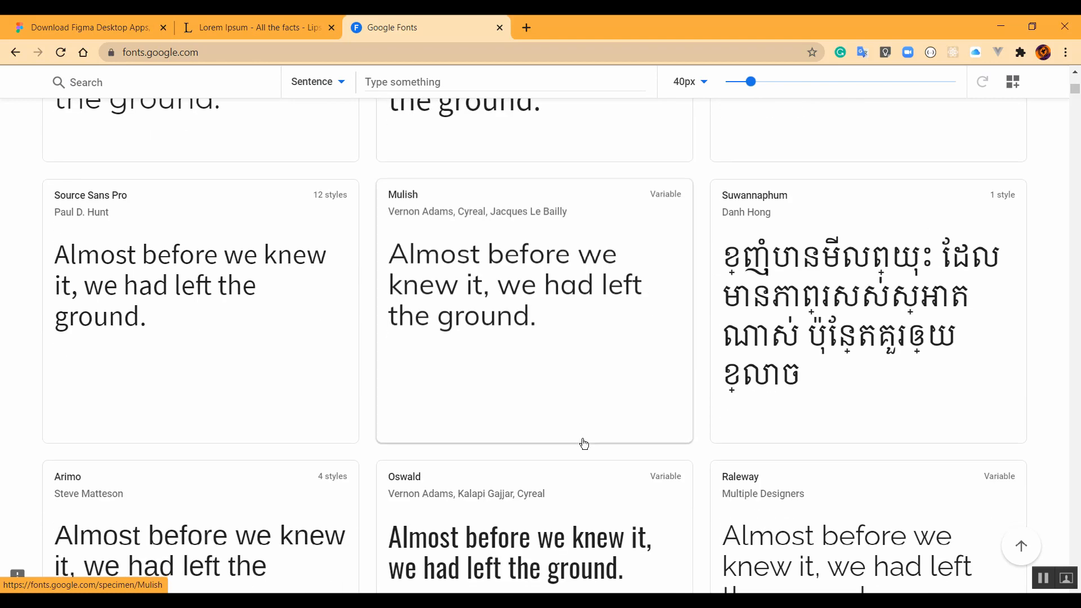
pyautogui.scroll(-15, 583, 442)
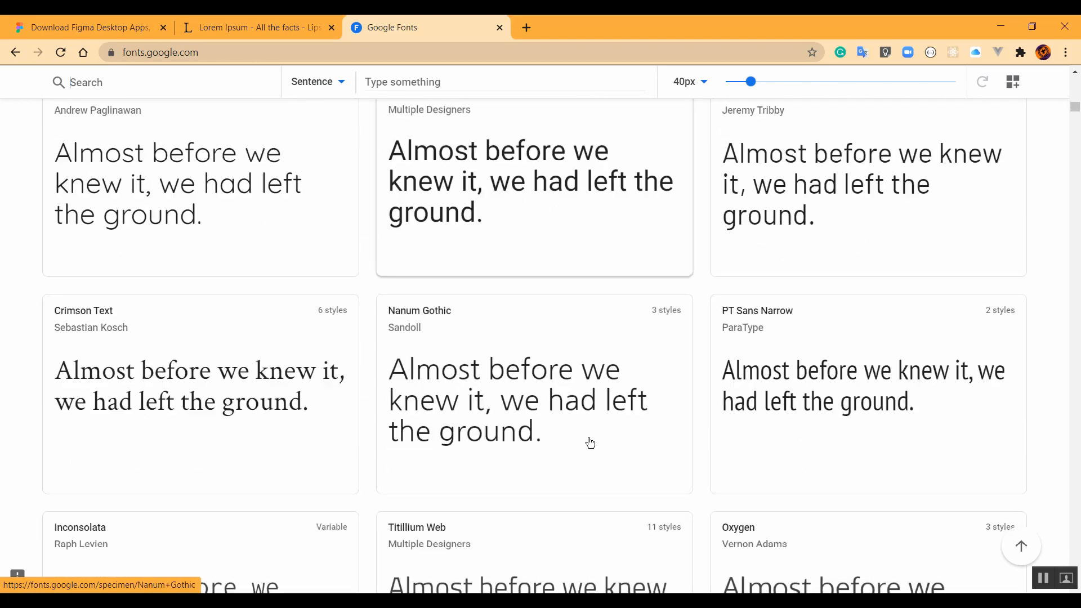
# Search Google Fonts for Open Sans and open the Open Sans Condensed family page.
pyautogui.click(1073, 114)
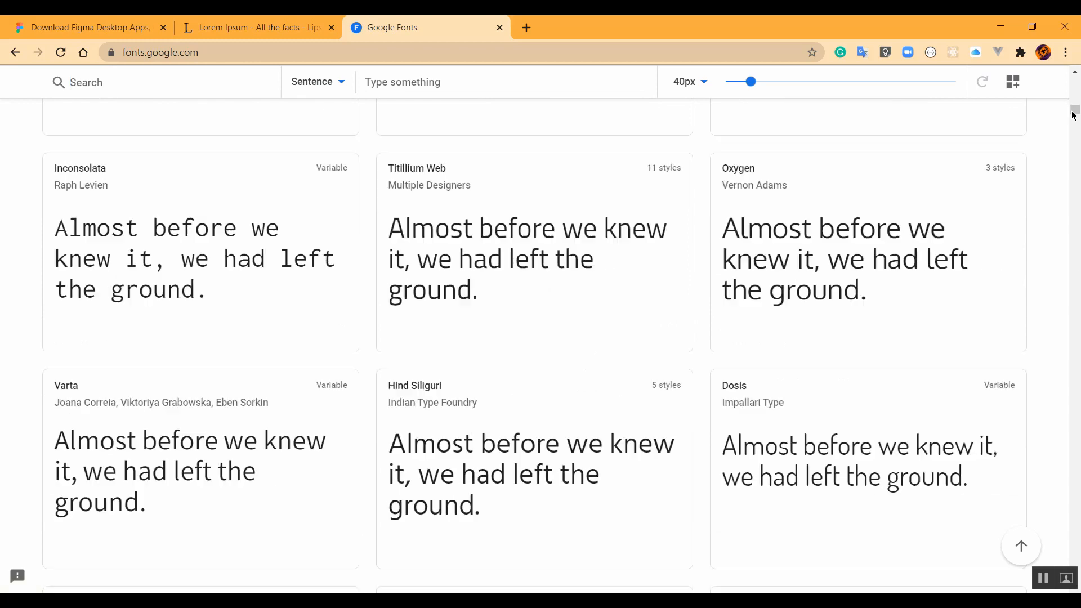
pyautogui.moveTo(1074, 108); pyautogui.dragTo(1017, 49)
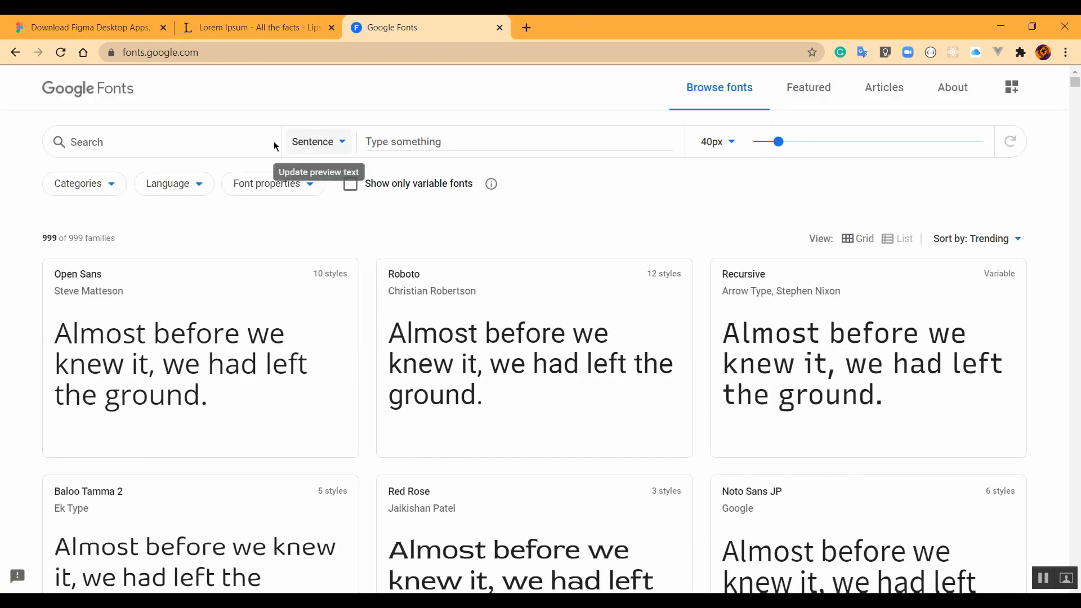
pyautogui.write('O')
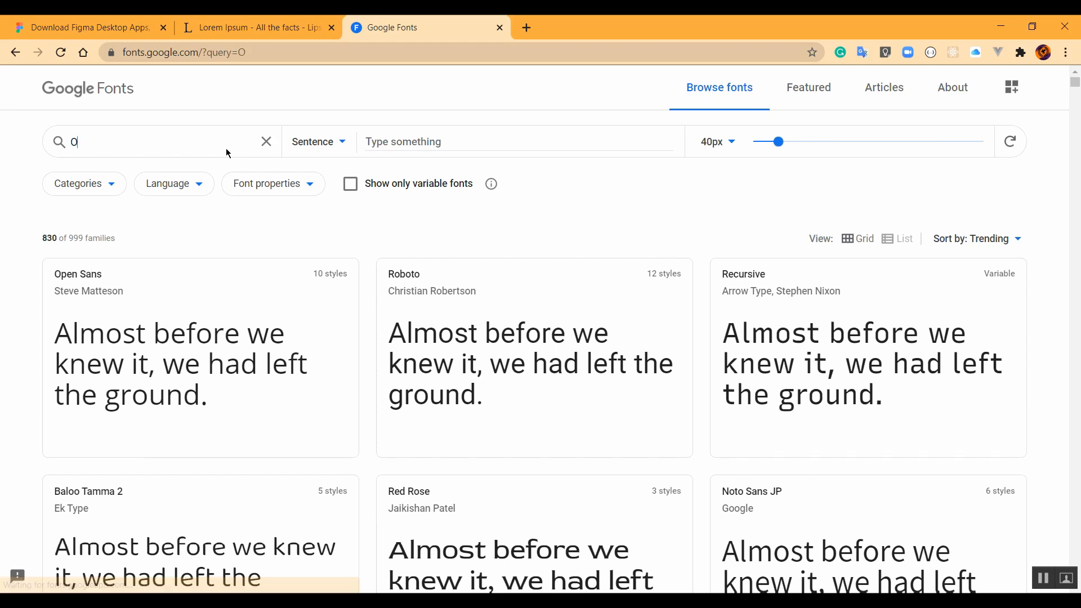
pyautogui.write('pen Sans')
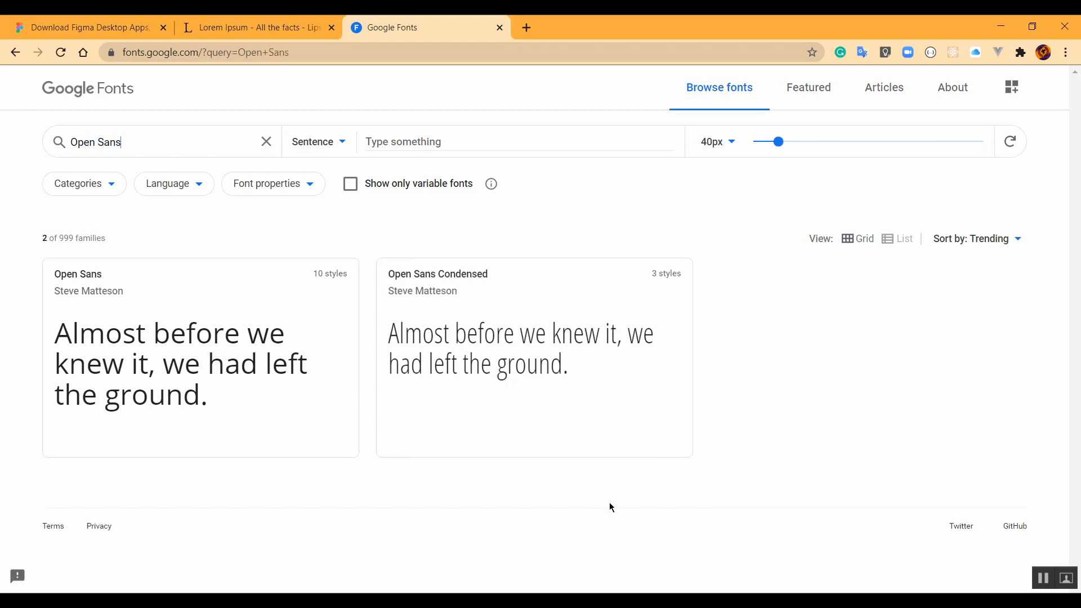
pyautogui.click(501, 373)
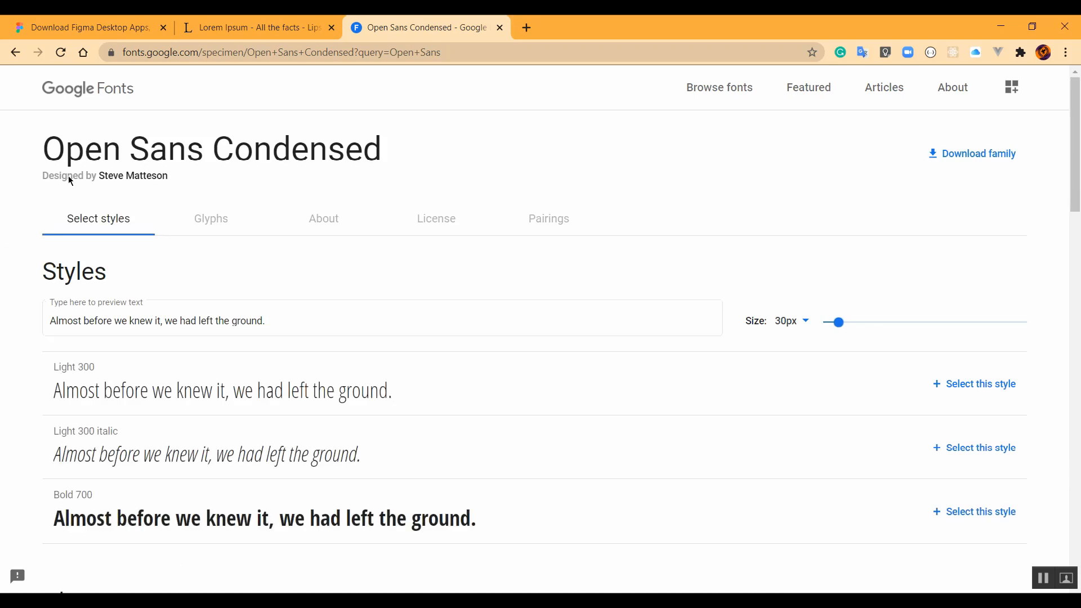
# Switch to Figma and set the font of the Book a room text in Desktop - 2 to Open Sans Condensed.
pyautogui.click(95, 99)
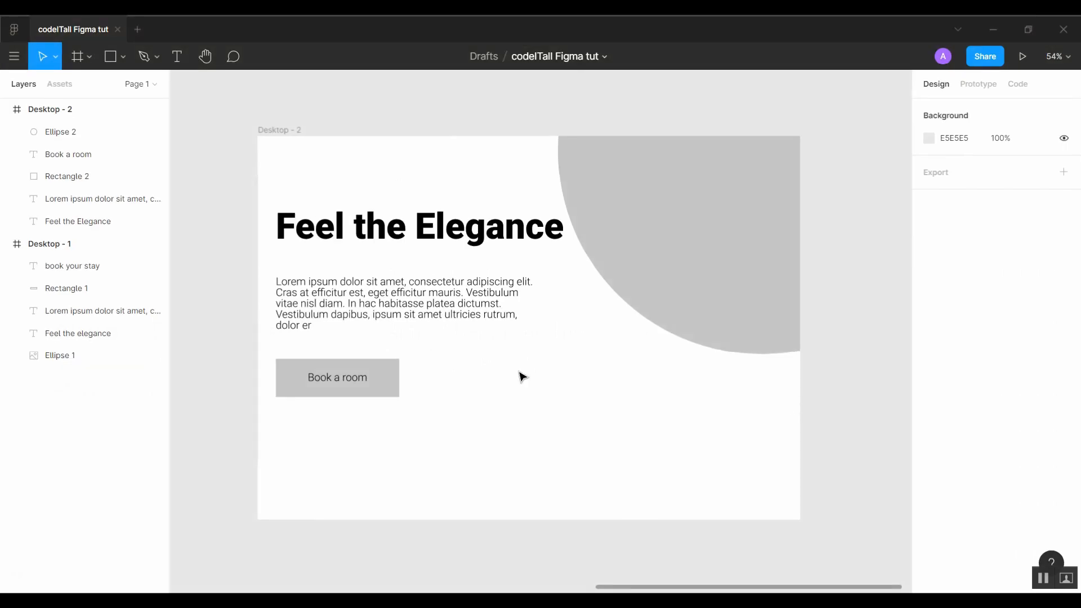
pyautogui.click(359, 378)
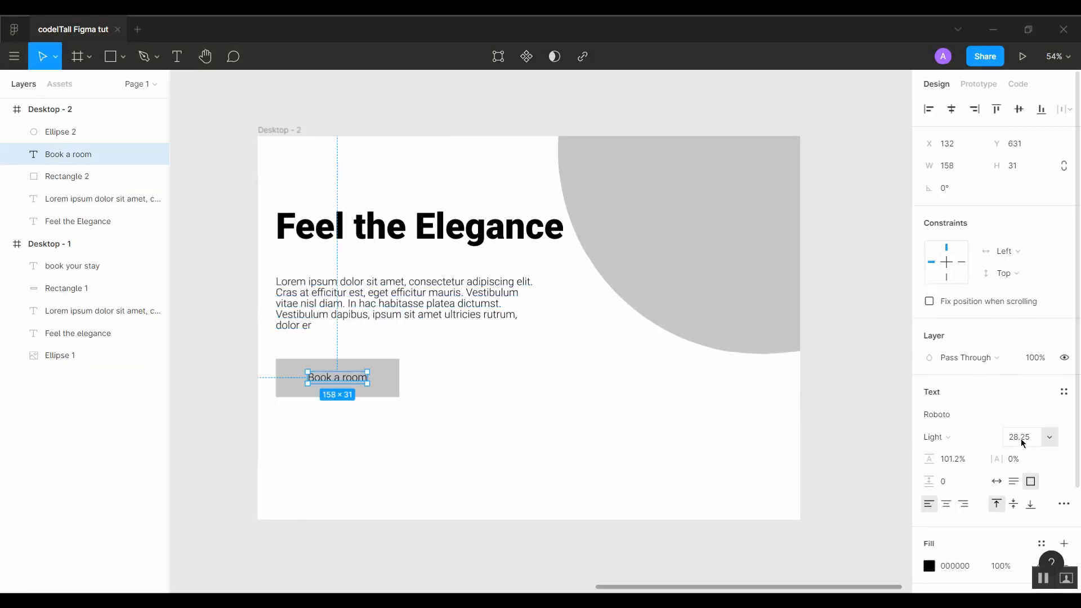
pyautogui.click(989, 419)
pyautogui.write('Ope')
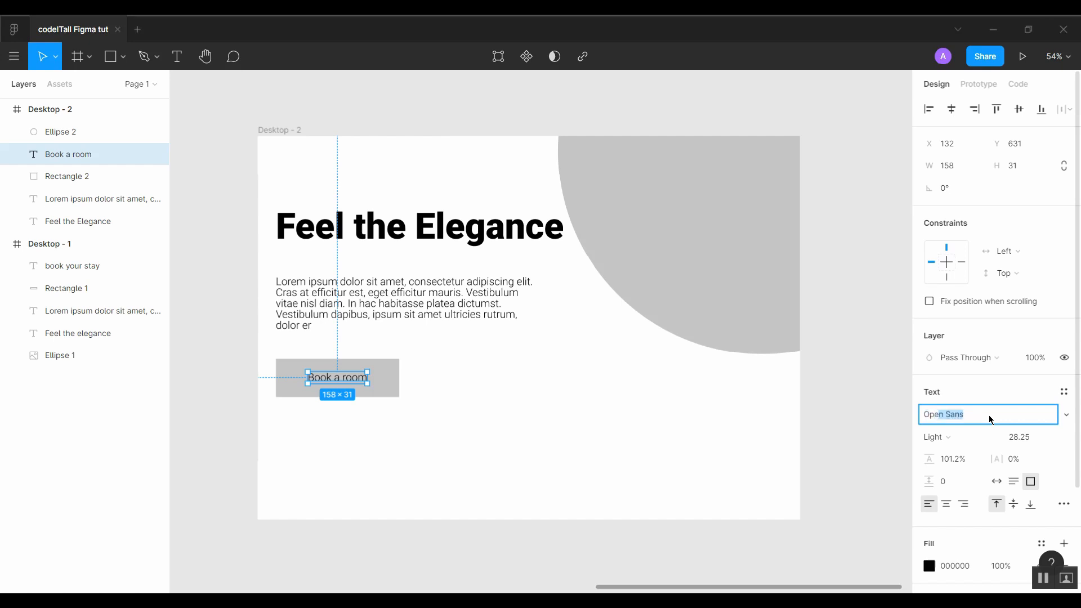
pyautogui.write('n Sans Cond')
pyautogui.press('Return')
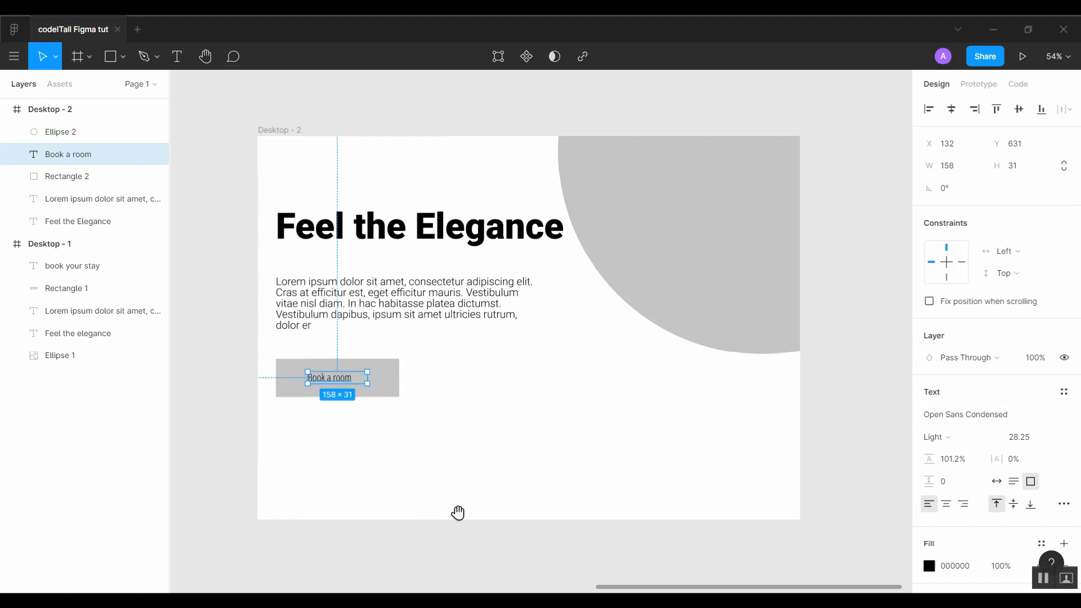
# Check the font size of BOOK YOUR STAY in Desktop - 1 and set the Book a room text to size 48.
pyautogui.hscroll(-10, 458, 512)
pyautogui.click(441, 298)
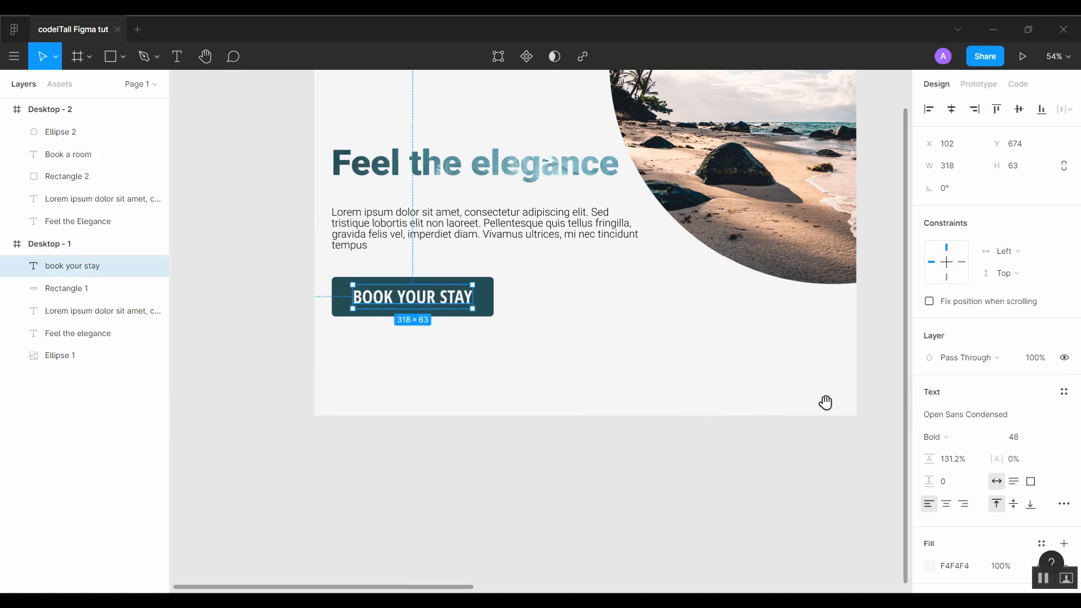
pyautogui.hscroll(10, 625, 405)
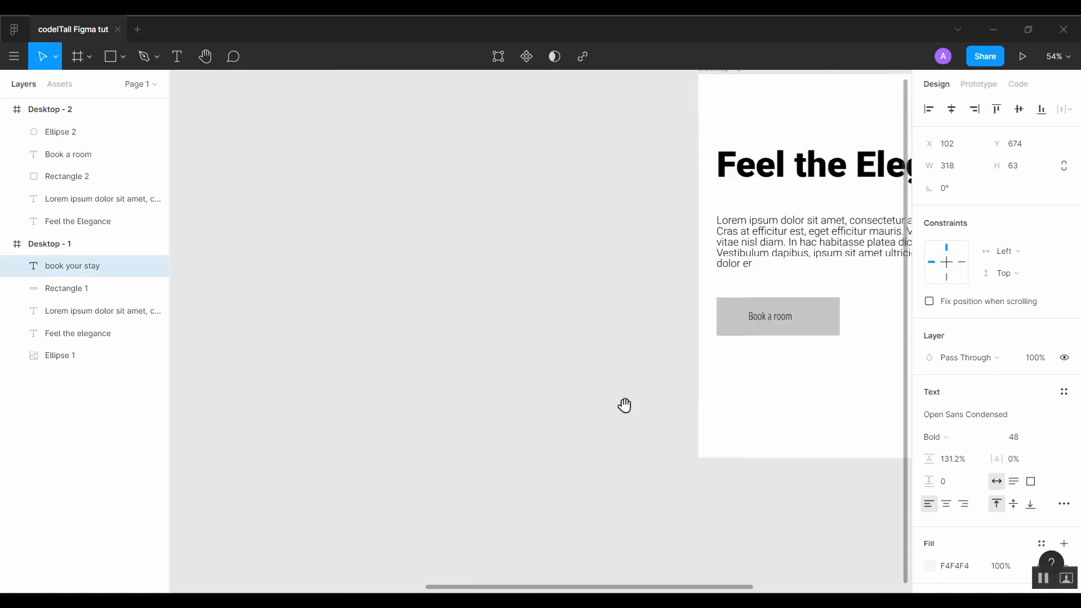
pyautogui.click(477, 322)
pyautogui.click(1035, 440)
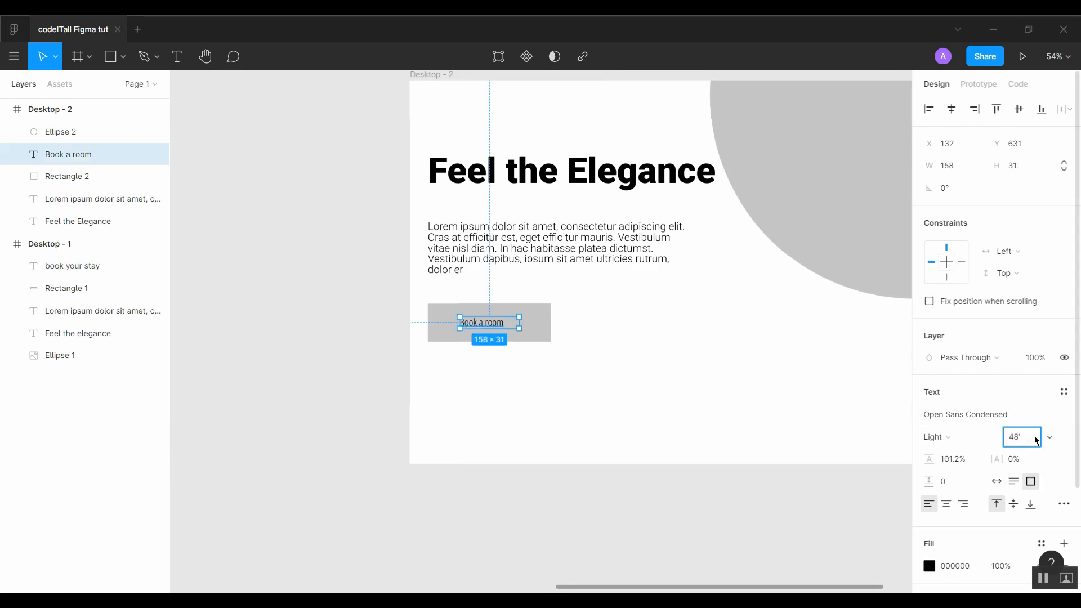
pyautogui.press('Return')
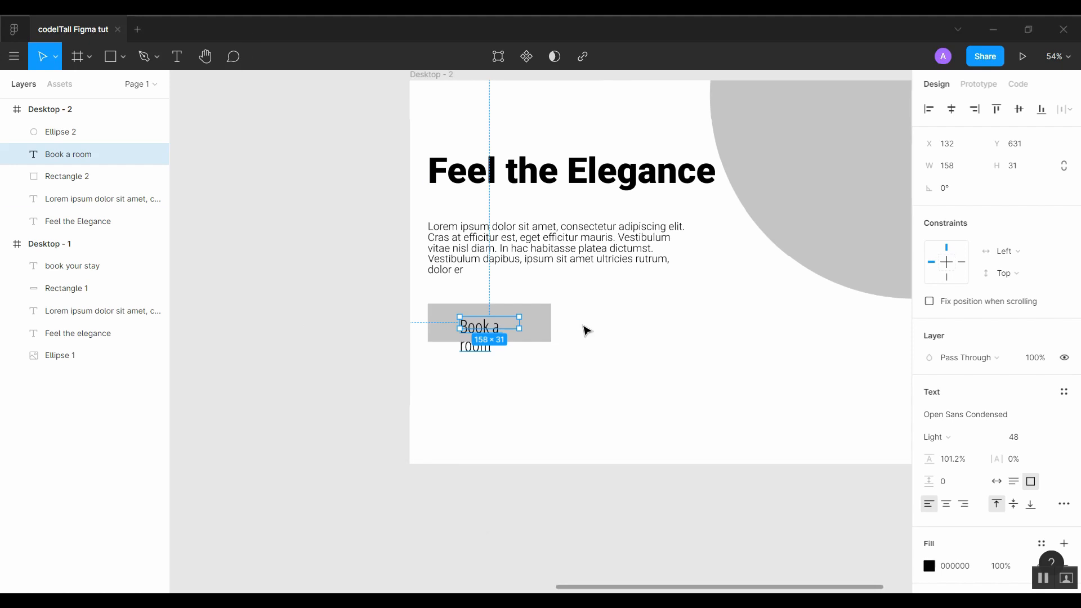
# Fit the Book a room text box to its text at a fixed size and position it at X 112, Y 622 on the button.
pyautogui.moveTo(519, 322)
pyautogui.mouseDown()
pyautogui.moveTo(550, 321)
pyautogui.moveTo(505, 321)
pyautogui.mouseUp()
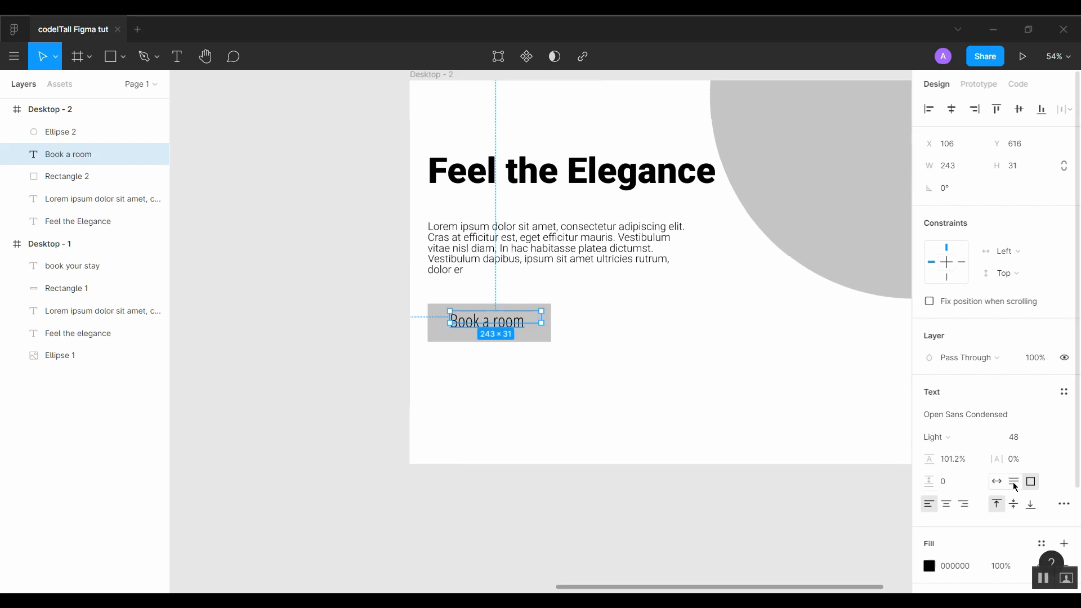
pyautogui.click(998, 482)
pyautogui.click(1027, 484)
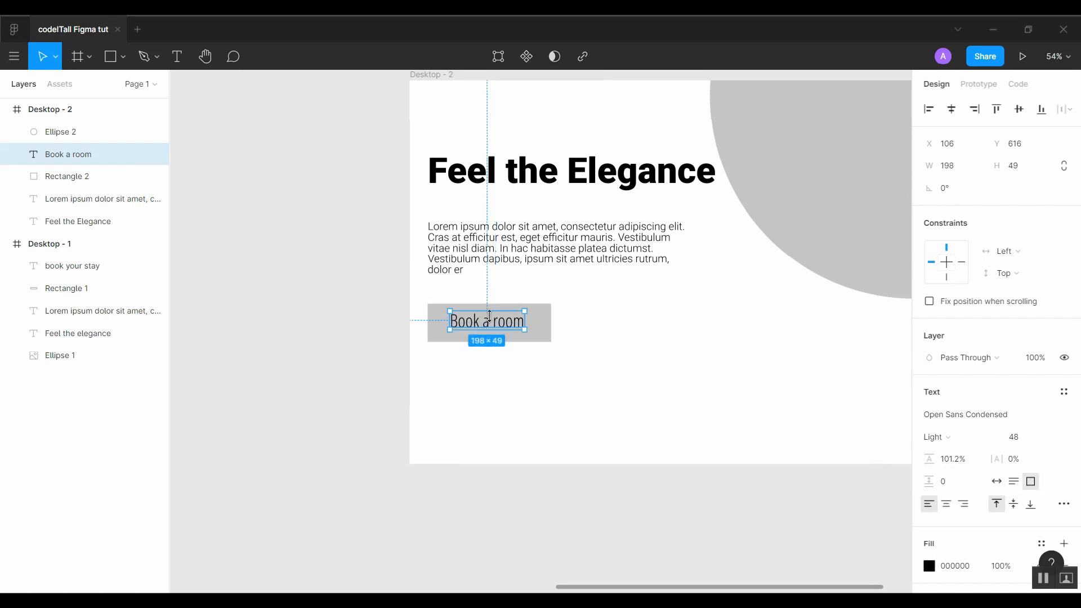
pyautogui.moveTo(489, 316); pyautogui.dragTo(486, 328)
pyautogui.hotkey('ctrl', 'z')
# Check the width and height of the button rectangle behind BOOK YOUR STAY in Desktop - 1.
pyautogui.press('space')
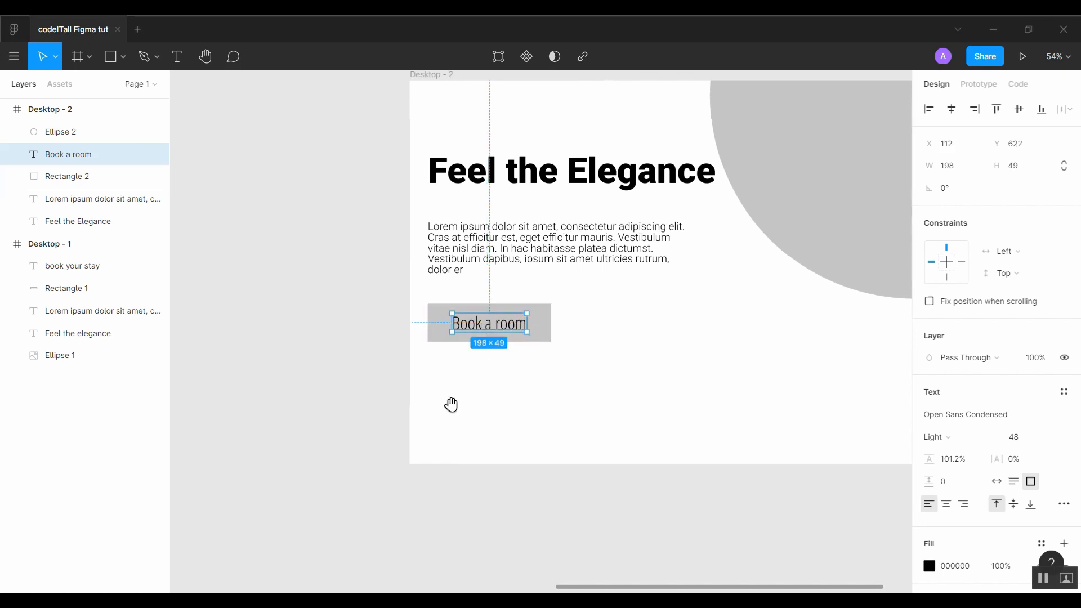
pyautogui.moveTo(364, 465); pyautogui.dragTo(726, 450)
pyautogui.moveTo(219, 447); pyautogui.dragTo(598, 461)
pyautogui.moveTo(425, 471); pyautogui.dragTo(683, 500)
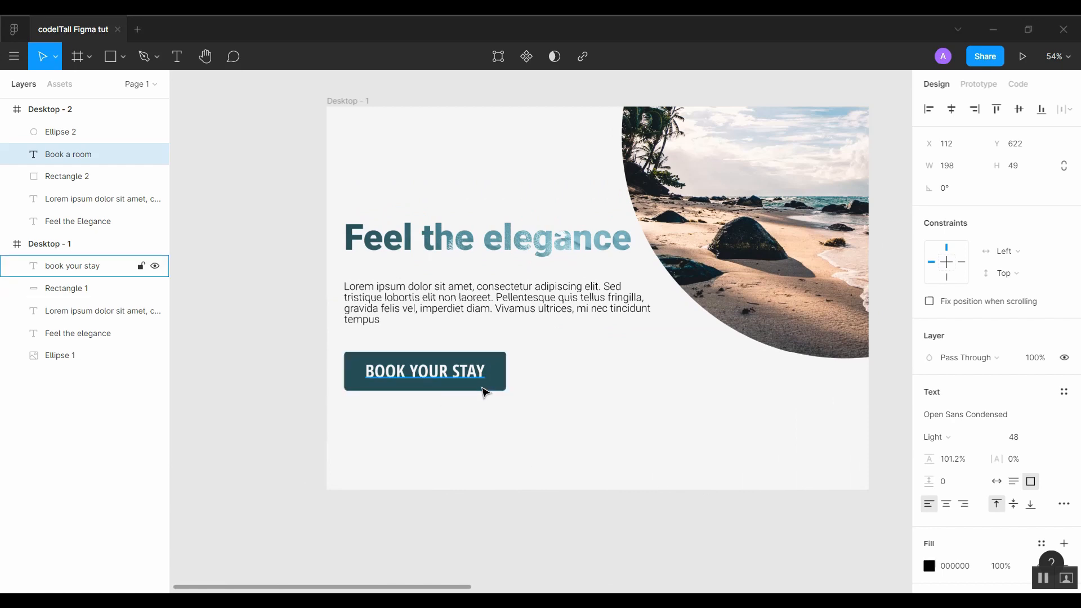
pyautogui.click(484, 387)
pyautogui.click(499, 388)
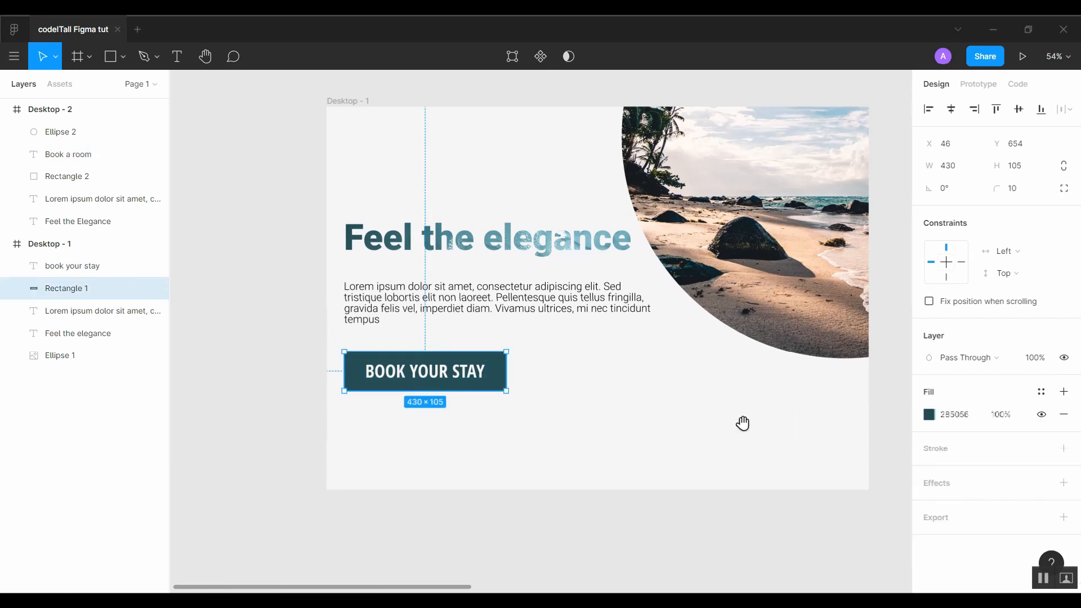
# Resize the button rectangle in Desktop - 2 to 430 × 105 and centre the Book a room text on it.
pyautogui.moveTo(802, 448); pyautogui.dragTo(95, 471)
pyautogui.click(440, 369)
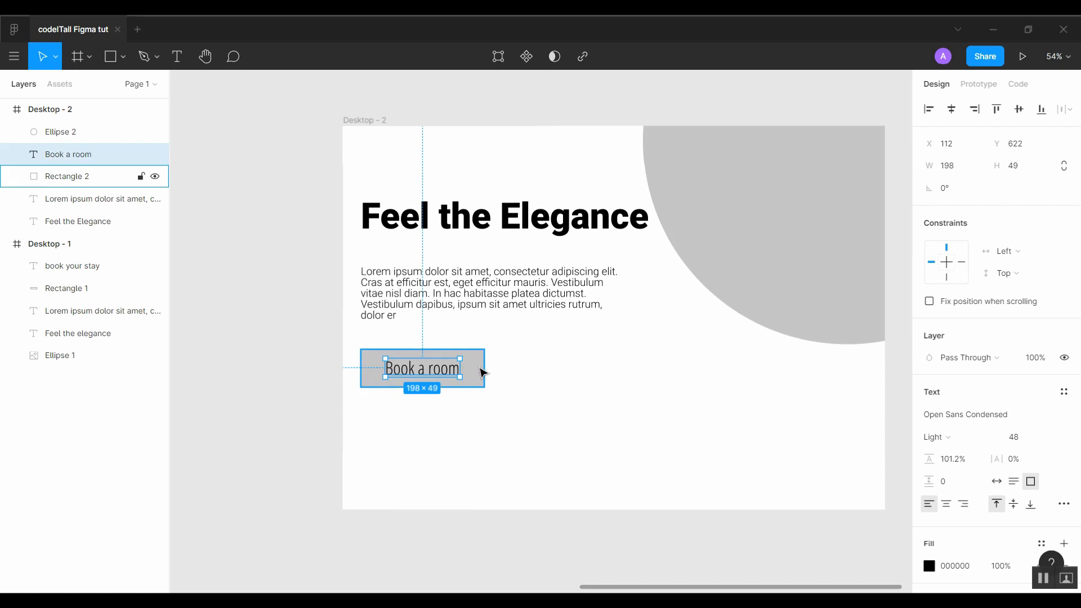
pyautogui.click(478, 373)
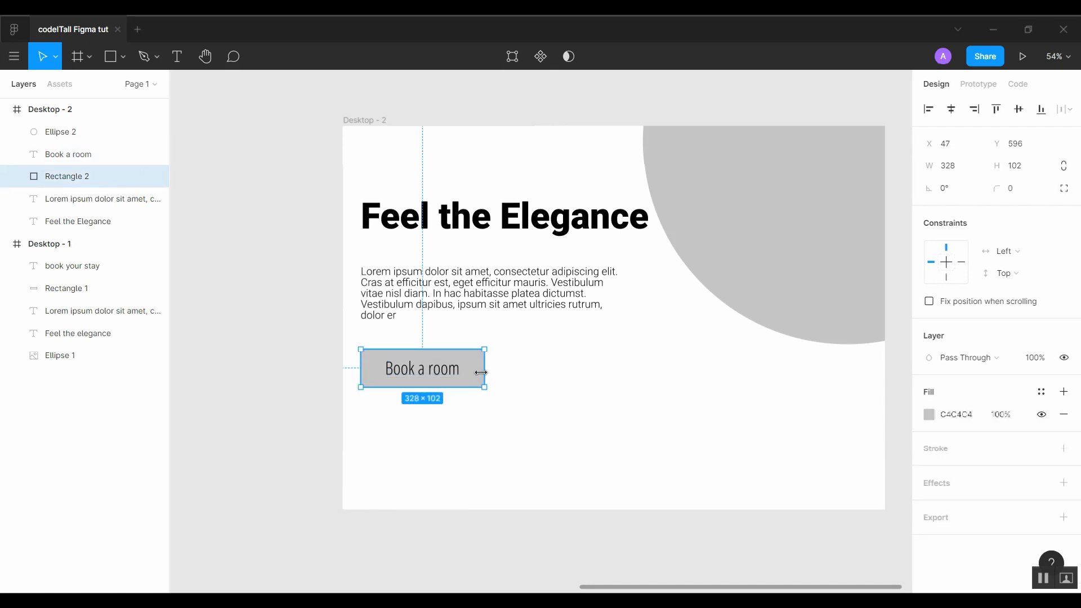
pyautogui.moveTo(485, 372); pyautogui.dragTo(524, 371)
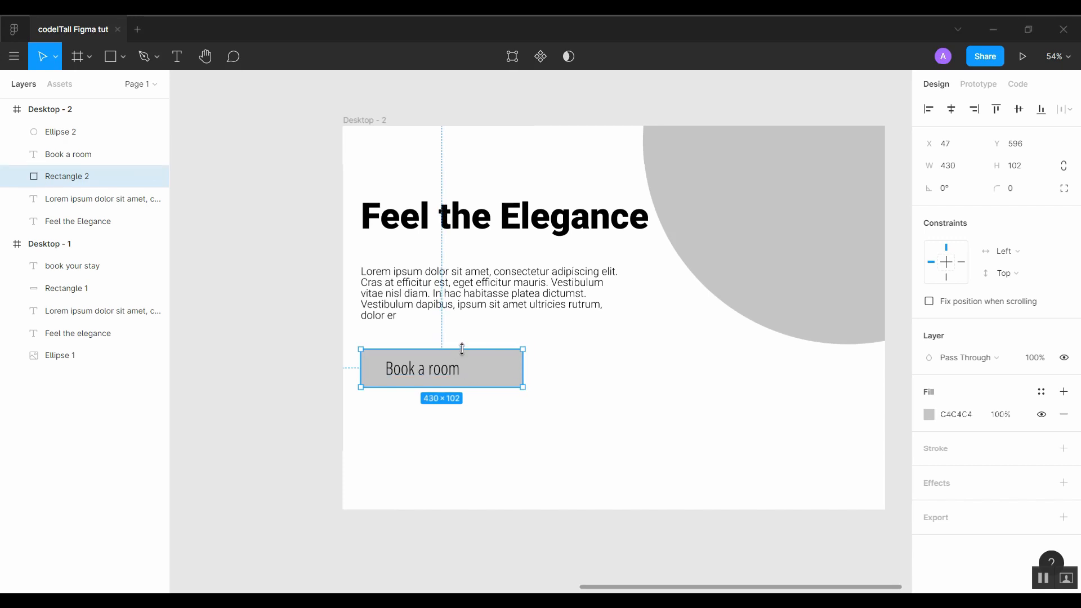
pyautogui.click(488, 415)
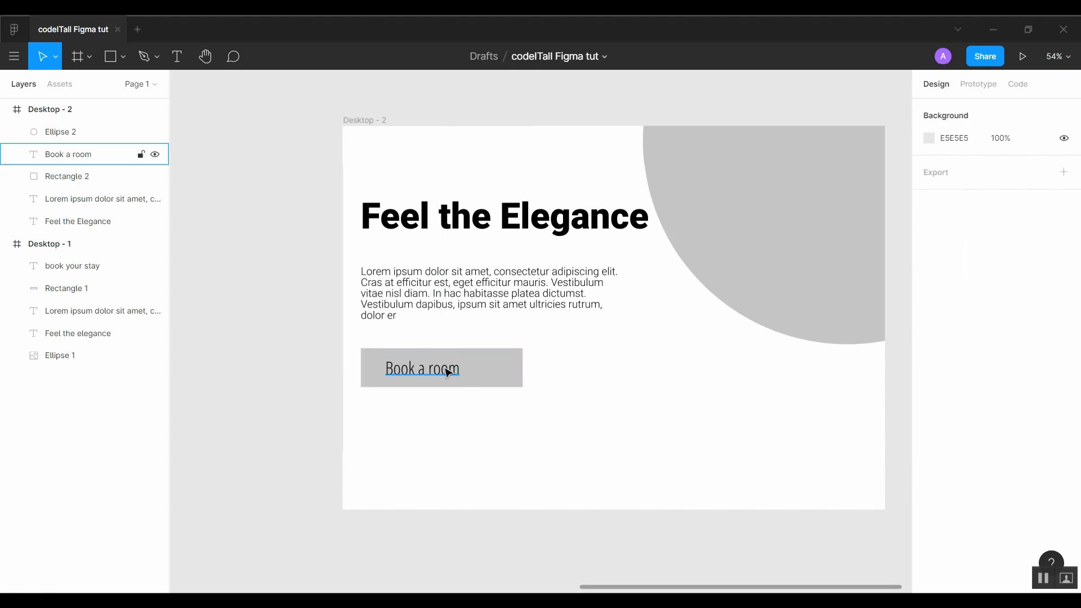
pyautogui.moveTo(446, 369); pyautogui.dragTo(467, 369)
pyautogui.click(492, 433)
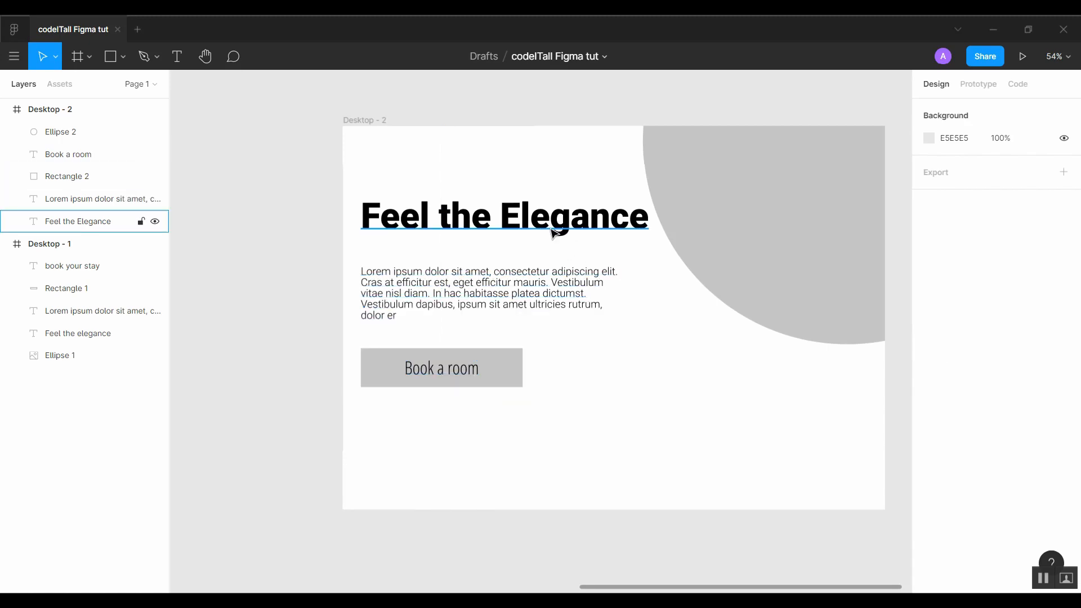
# Move the Feel the Elegance heading in Desktop - 2 down to Y 219 and the Lorem ipsum paragraph down to Y 401.
pyautogui.moveTo(551, 232); pyautogui.dragTo(551, 245)
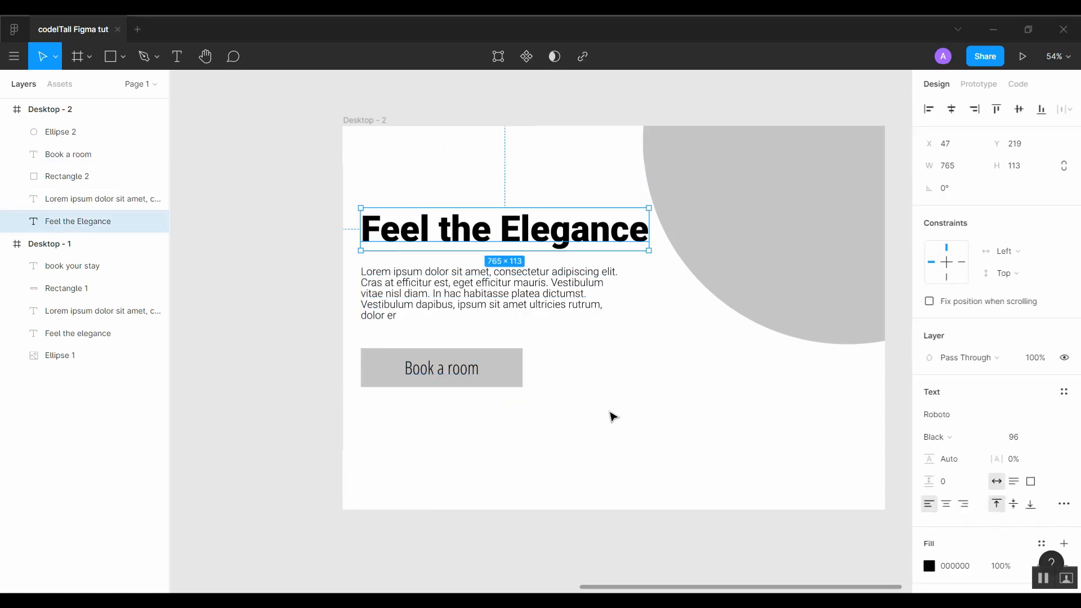
pyautogui.click(612, 417)
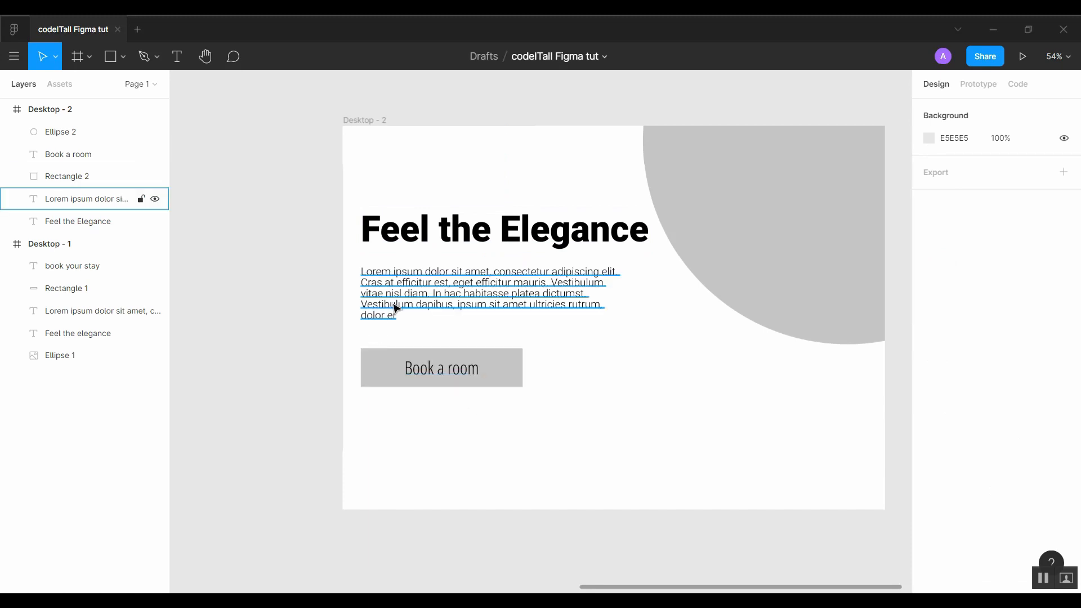
pyautogui.moveTo(393, 306)
pyautogui.mouseDown()
pyautogui.moveTo(402, 316)
pyautogui.moveTo(393, 313)
pyautogui.mouseUp()
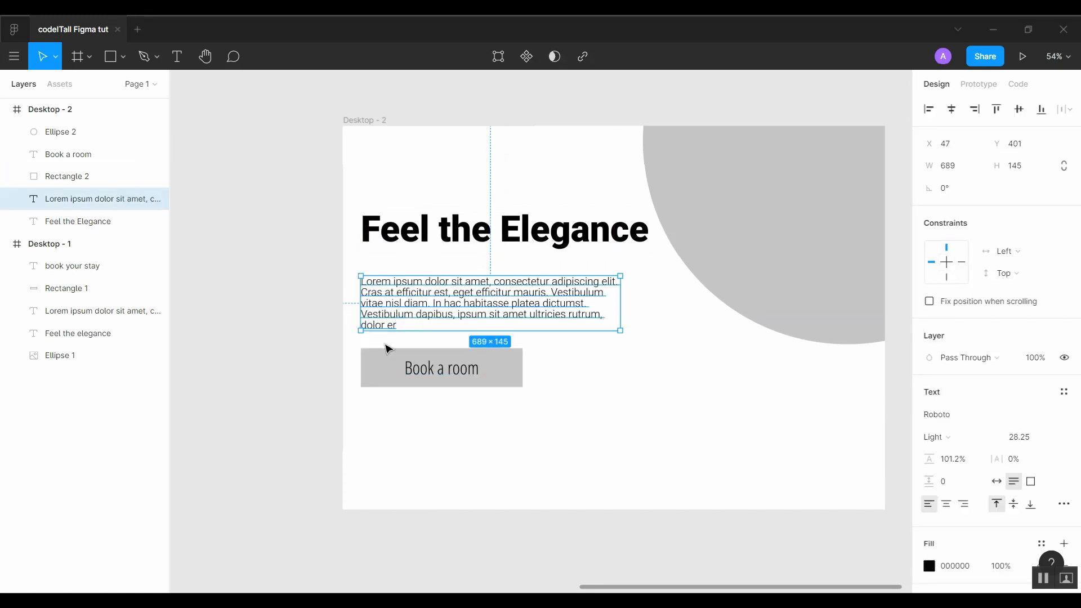
# Move the Book a room text and its button rectangle together slightly further below the paragraph.
pyautogui.moveTo(355, 345); pyautogui.dragTo(562, 413)
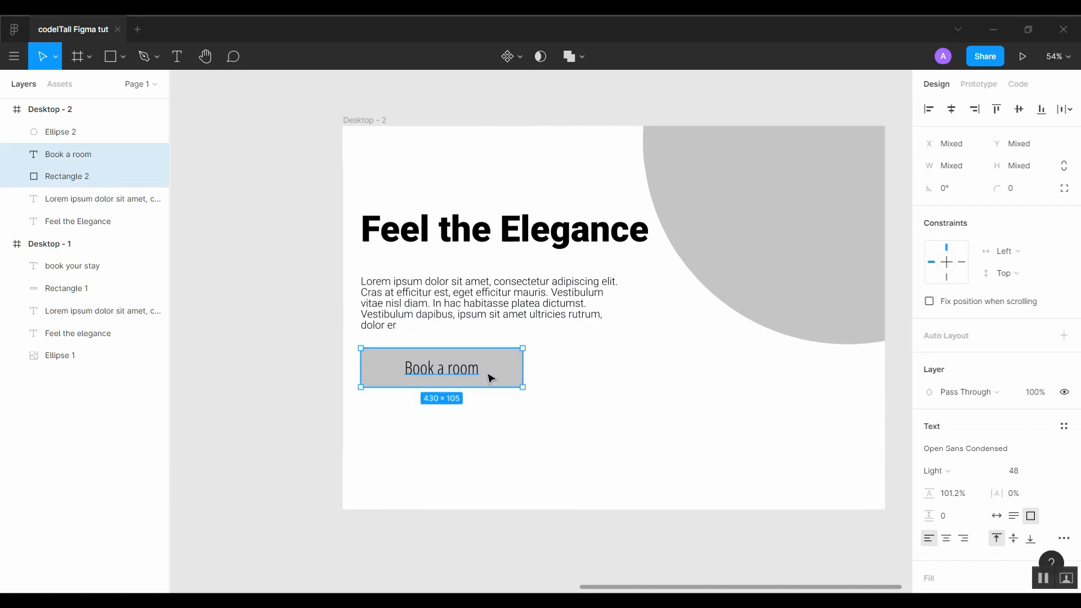
pyautogui.moveTo(489, 376); pyautogui.dragTo(493, 387)
pyautogui.click(489, 451)
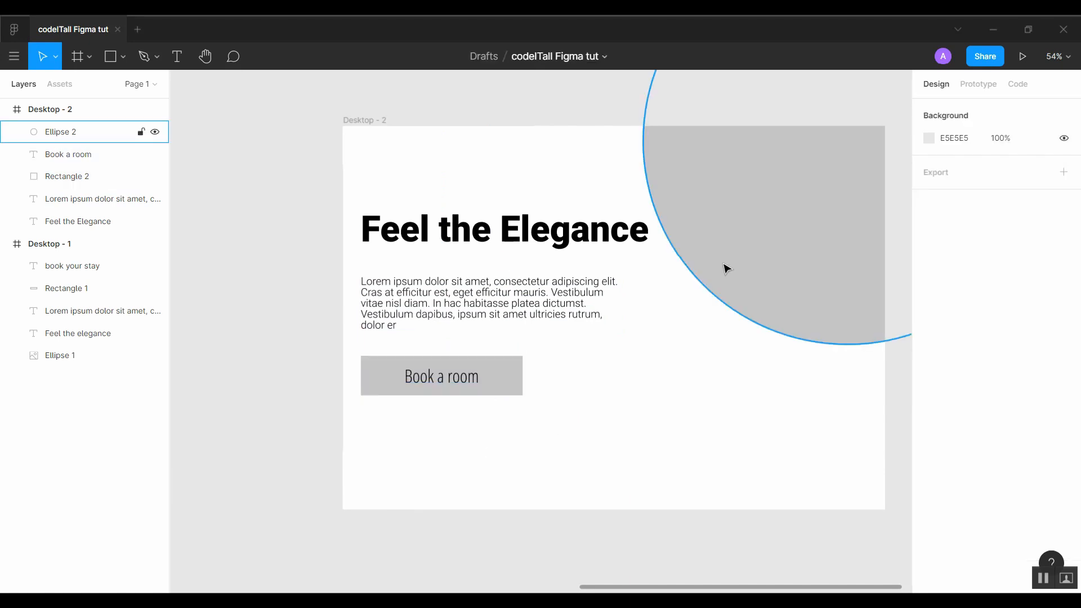
# Open the fill colour of the Feel the Elegance heading for editing and shift its hue to cyan.
pyautogui.click(569, 228)
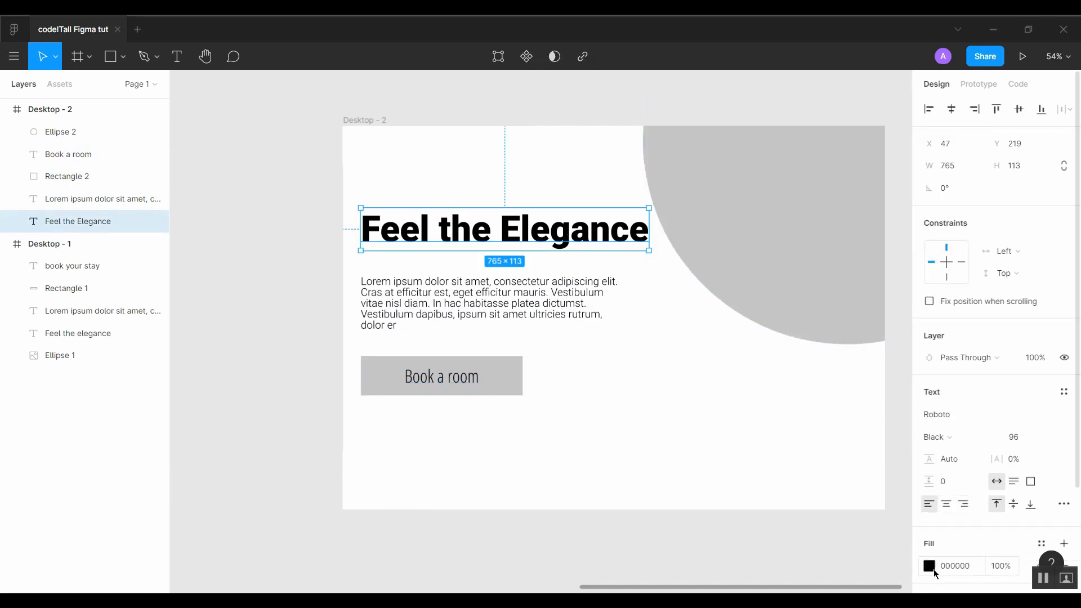
pyautogui.scroll(-2, 895, 532)
pyautogui.scroll(2, 900, 529)
pyautogui.scroll(-2, 969, 500)
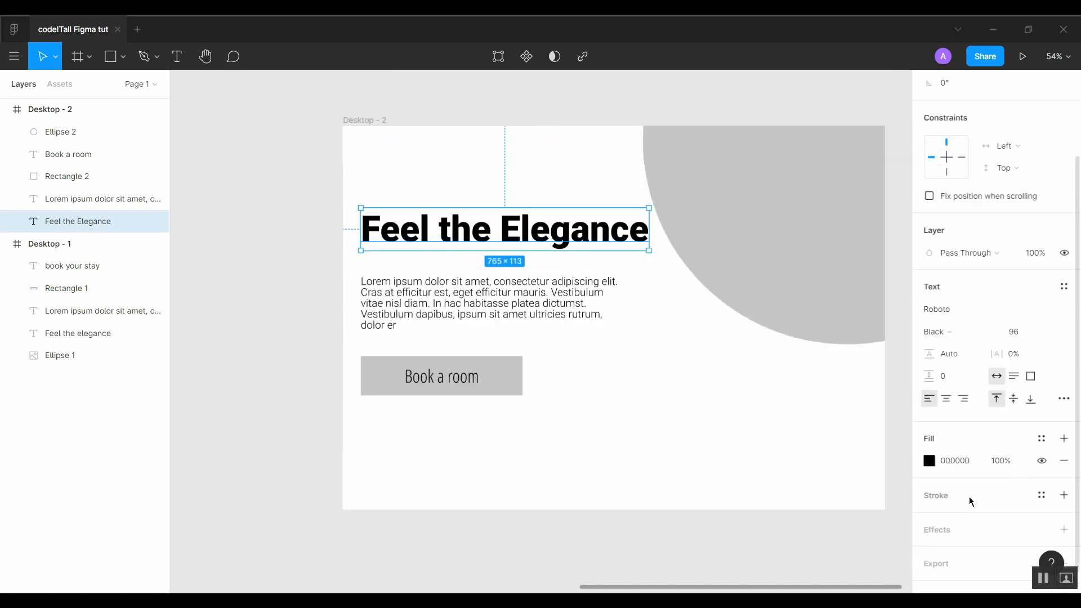
pyautogui.click(926, 463)
pyautogui.moveTo(786, 427); pyautogui.dragTo(844, 429)
# Cycle the heading's fill colour format through RGB, CSS, HSL and HSB back to Hex, and check the document colours options.
pyautogui.click(782, 472)
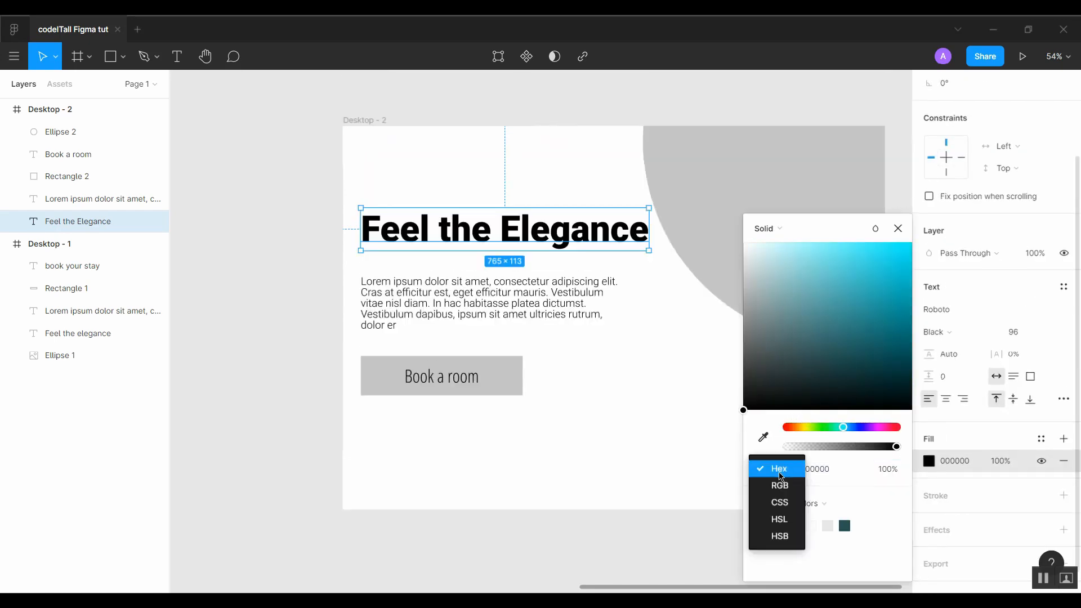
pyautogui.click(780, 487)
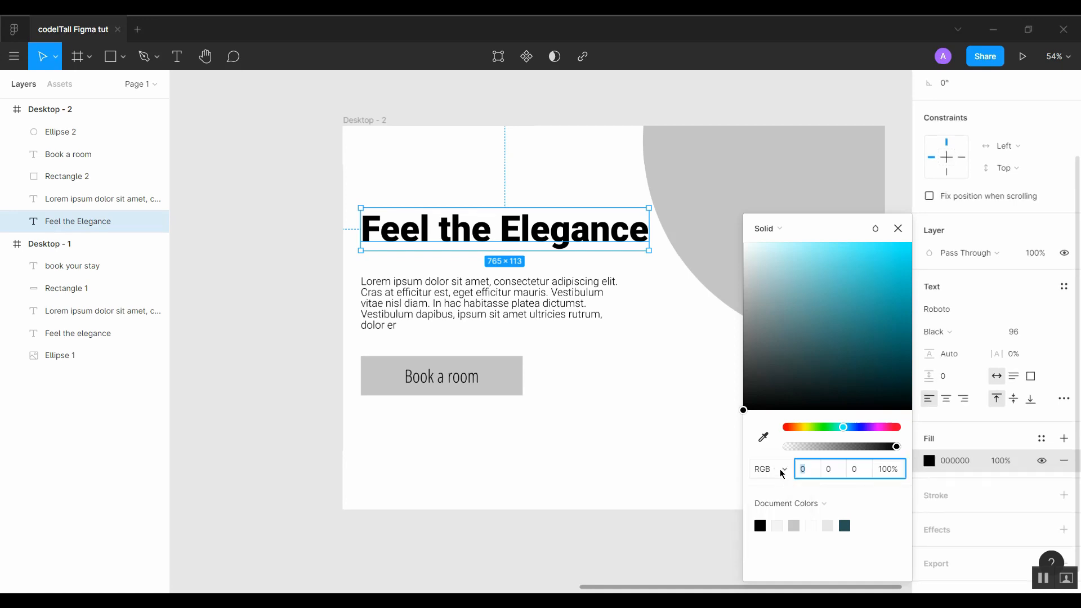
pyautogui.click(782, 472)
pyautogui.click(781, 487)
pyautogui.click(781, 470)
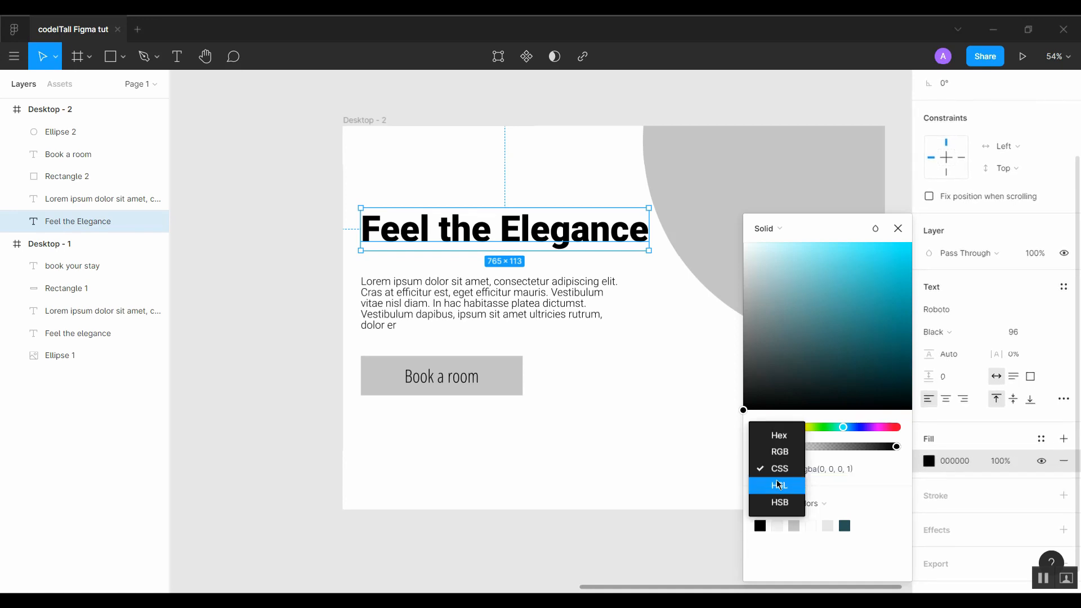
pyautogui.click(778, 485)
pyautogui.click(780, 469)
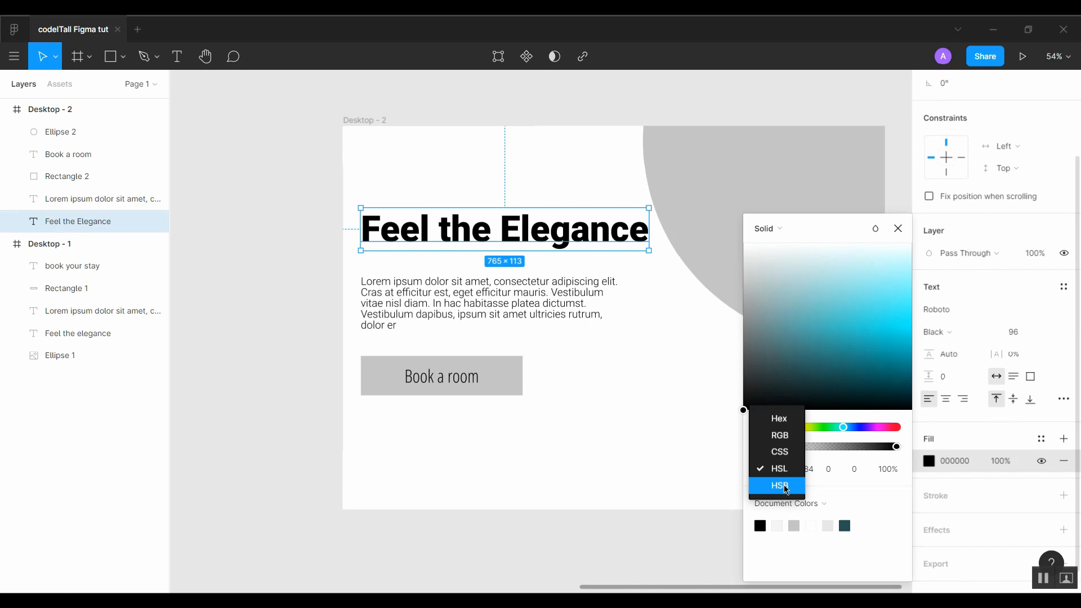
pyautogui.click(786, 487)
pyautogui.click(787, 473)
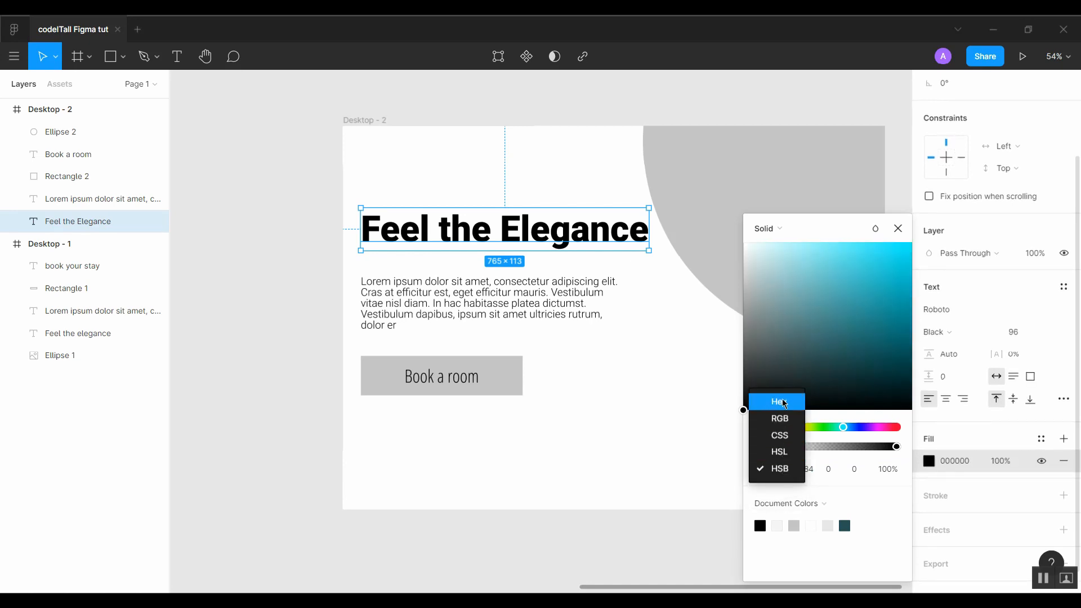
pyautogui.click(781, 402)
pyautogui.click(817, 505)
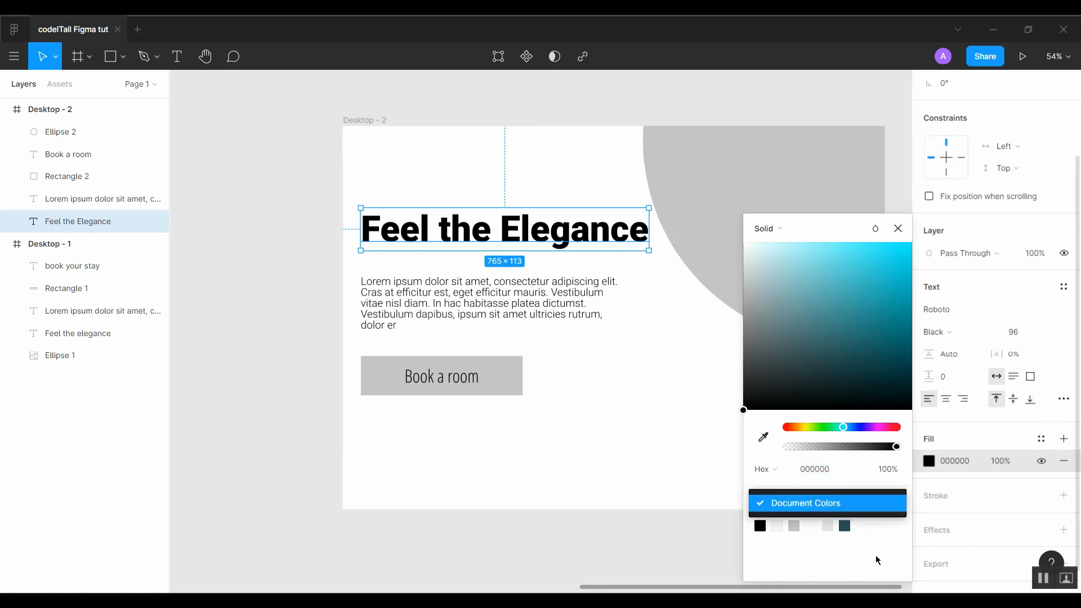
pyautogui.click(820, 505)
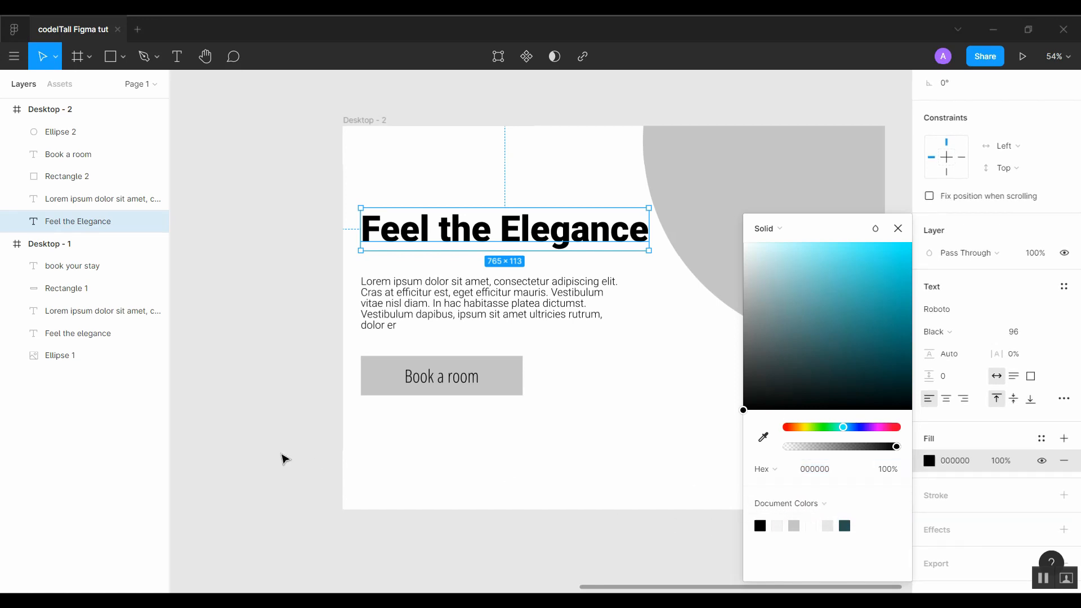
# Compare with Desktop - 1, try fill colour 2D797D on the Feel the Elegance heading in Desktop - 2, and undo it.
pyautogui.moveTo(331, 448); pyautogui.dragTo(923, 416)
pyautogui.moveTo(433, 434); pyautogui.dragTo(984, 436)
pyautogui.moveTo(651, 372); pyautogui.dragTo(449, 410)
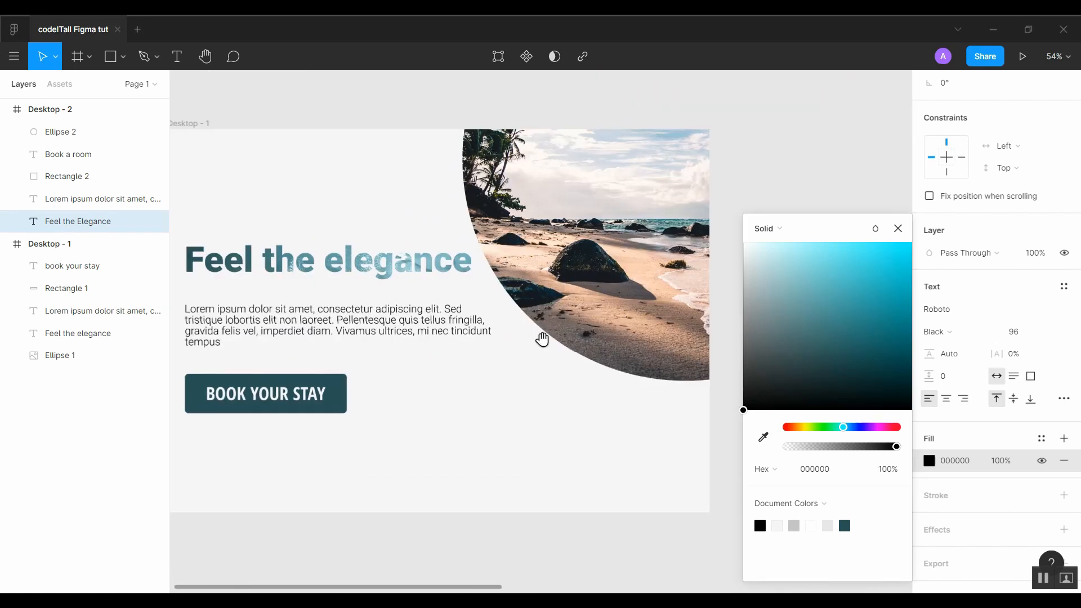
pyautogui.moveTo(659, 321)
pyautogui.mouseDown()
pyautogui.moveTo(106, 302)
pyautogui.moveTo(48, 265)
pyautogui.mouseUp()
pyautogui.moveTo(549, 295); pyautogui.dragTo(148, 293)
pyautogui.moveTo(672, 301)
pyautogui.mouseDown()
pyautogui.moveTo(574, 364)
pyautogui.moveTo(602, 376)
pyautogui.moveTo(622, 363)
pyautogui.mouseUp()
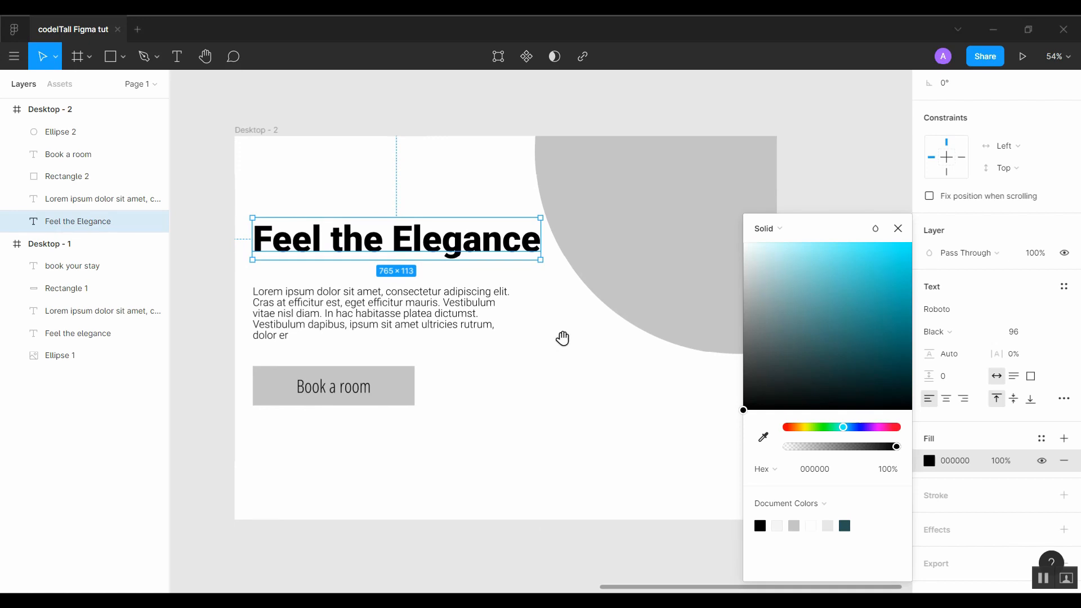
pyautogui.moveTo(793, 353)
pyautogui.mouseDown()
pyautogui.moveTo(815, 323)
pyautogui.moveTo(853, 343)
pyautogui.moveTo(851, 328)
pyautogui.mouseUp()
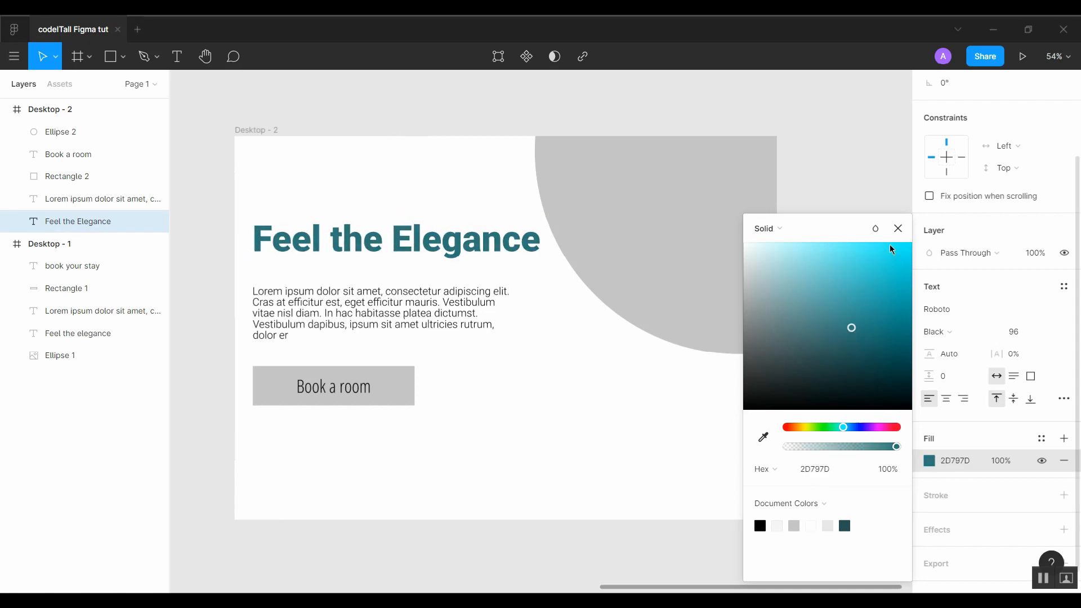
pyautogui.click(897, 228)
pyautogui.hotkey('ctrl', 'z')
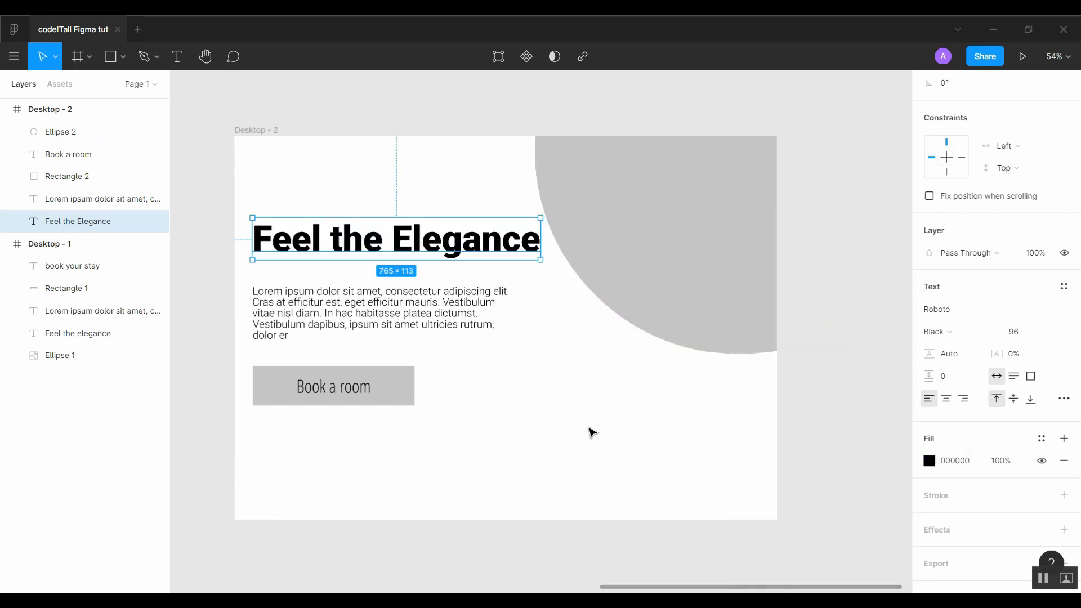
pyautogui.click(589, 428)
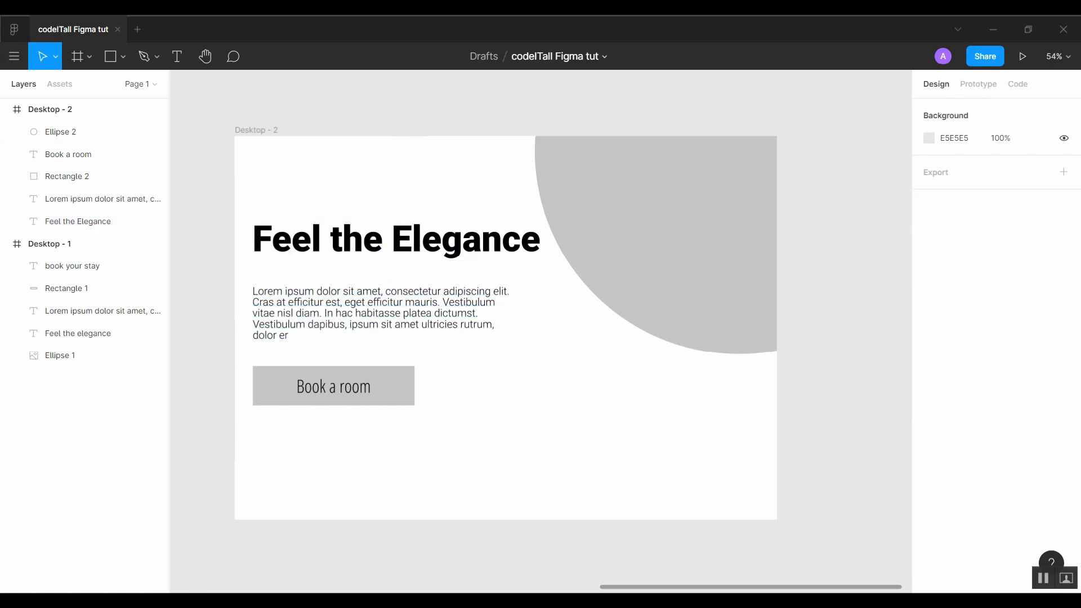
# Switch to Chrome, search Google for waves in a new tab, and look through the image results.
pyautogui.moveTo(121, 600)
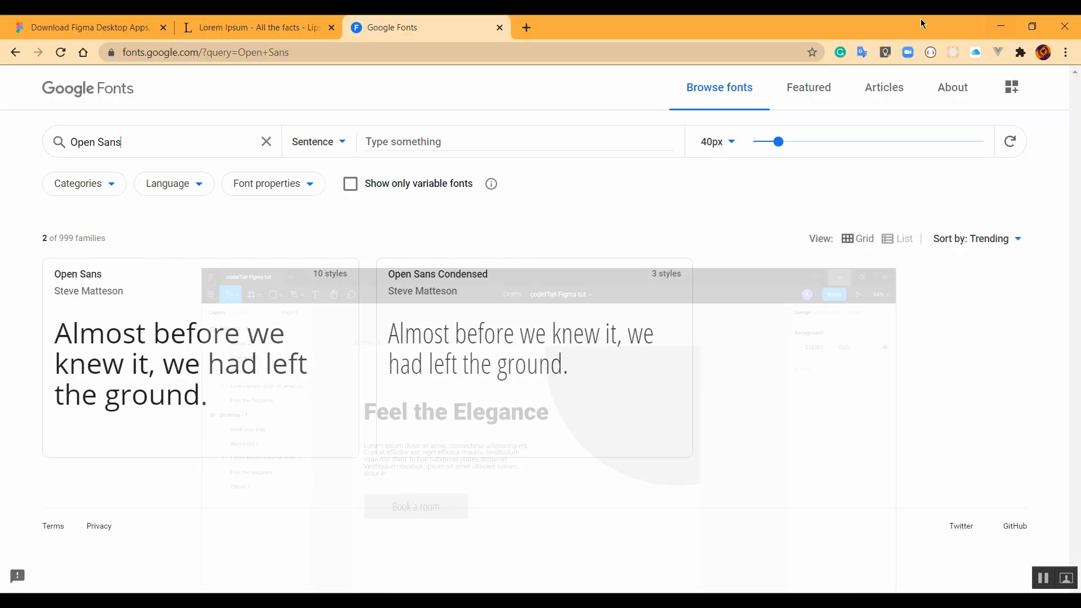
pyautogui.click(532, 25)
pyautogui.write('waves')
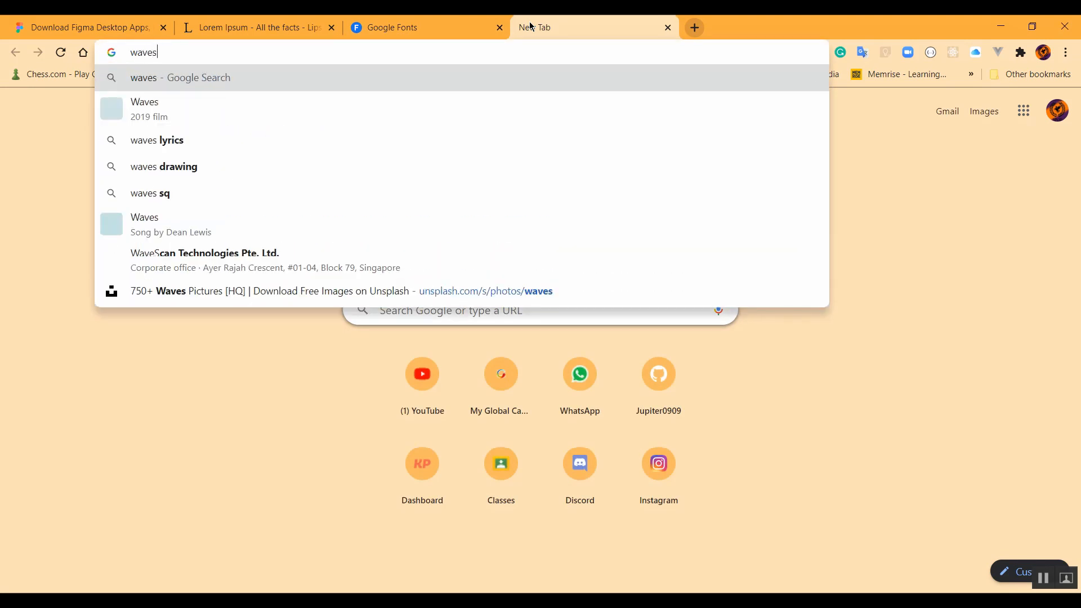
pyautogui.press('Return')
pyautogui.click(200, 138)
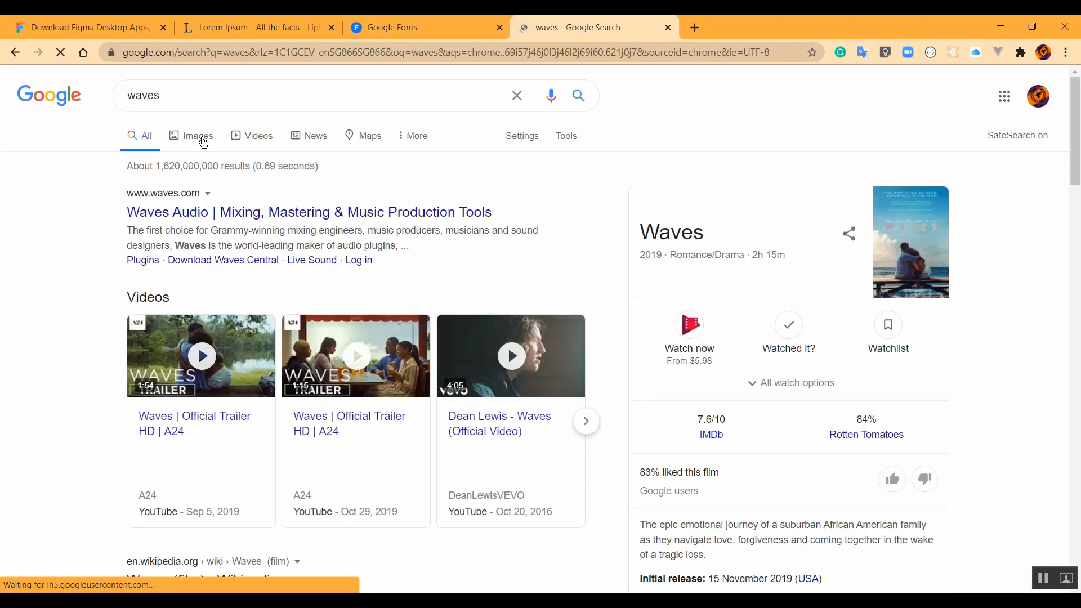
pyautogui.scroll(-3, 588, 304)
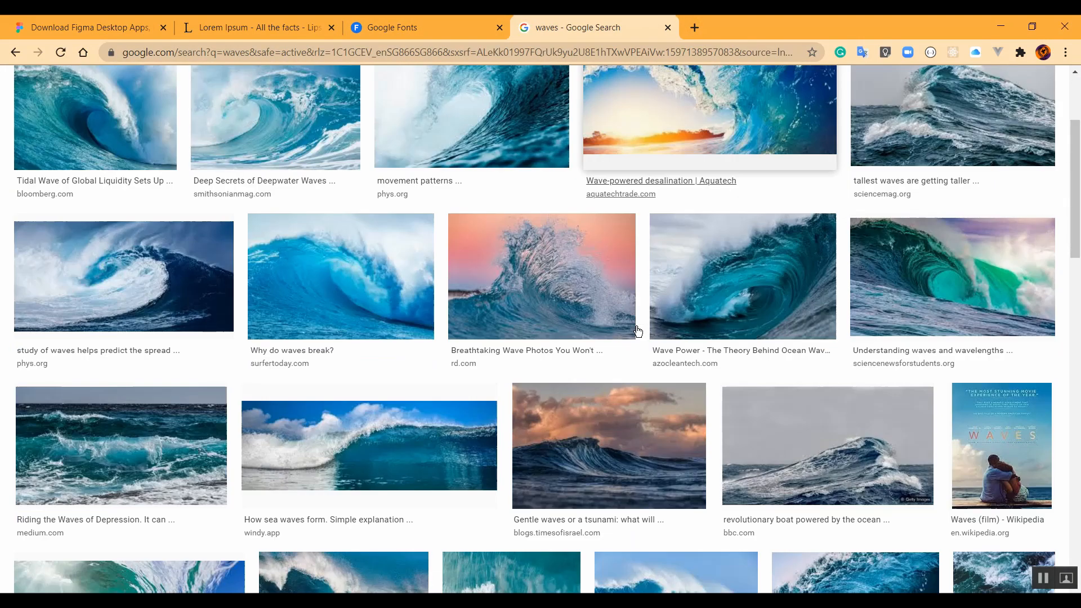
pyautogui.scroll(2, 634, 330)
pyautogui.scroll(-1, 636, 330)
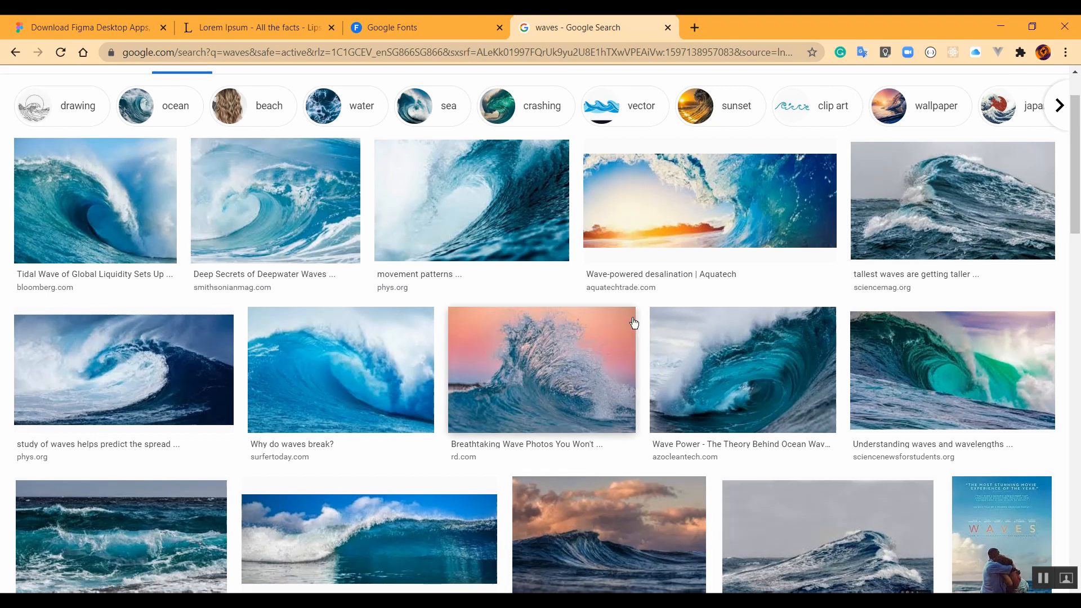
pyautogui.scroll(-3, 928, 400)
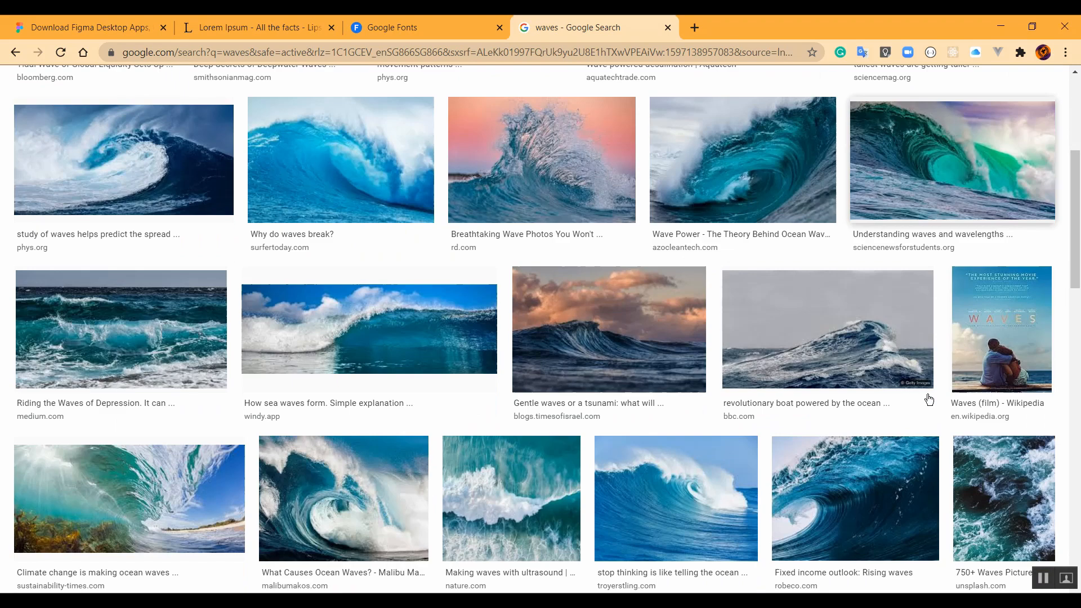
pyautogui.scroll(5, 927, 400)
# Open the Pexels site in the current tab, search its photos for waves, and look through the results.
pyautogui.click(395, 52)
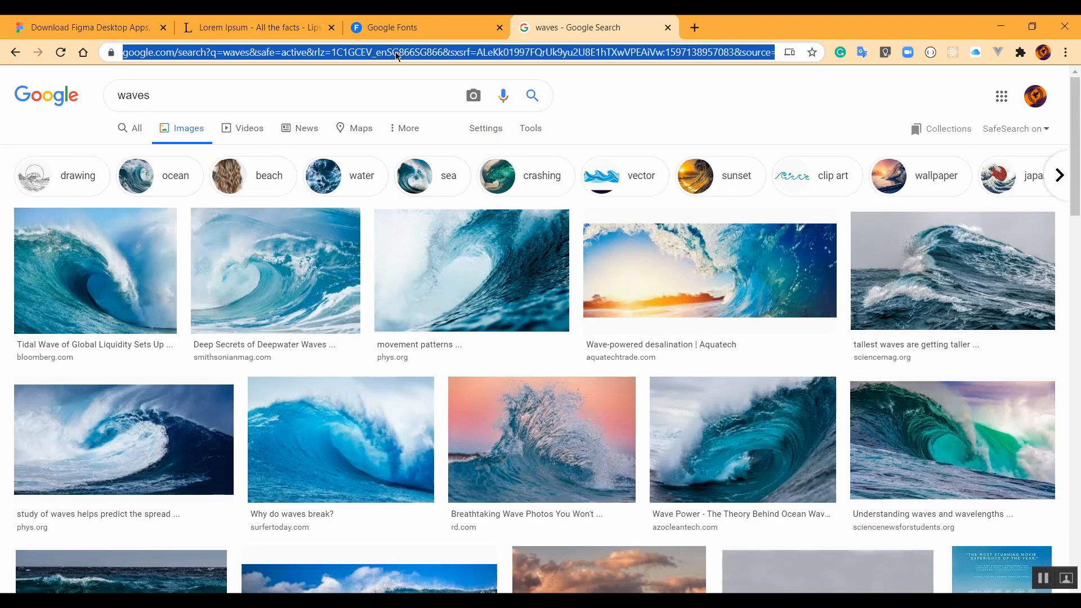
pyautogui.write('pexels')
pyautogui.press('Return')
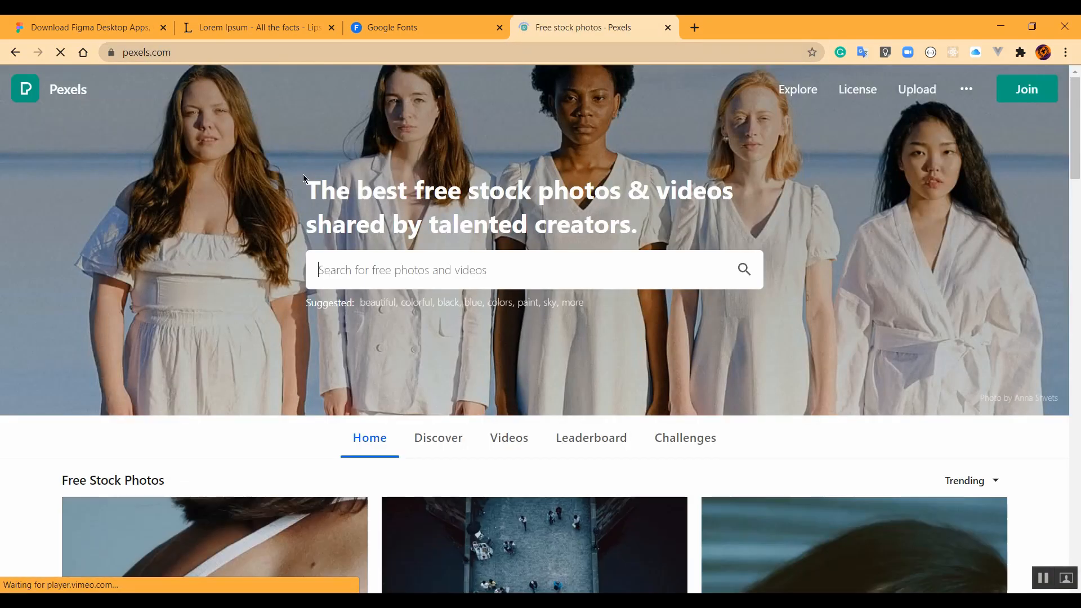
pyautogui.click(360, 262)
pyautogui.write('waves')
pyautogui.press('Return')
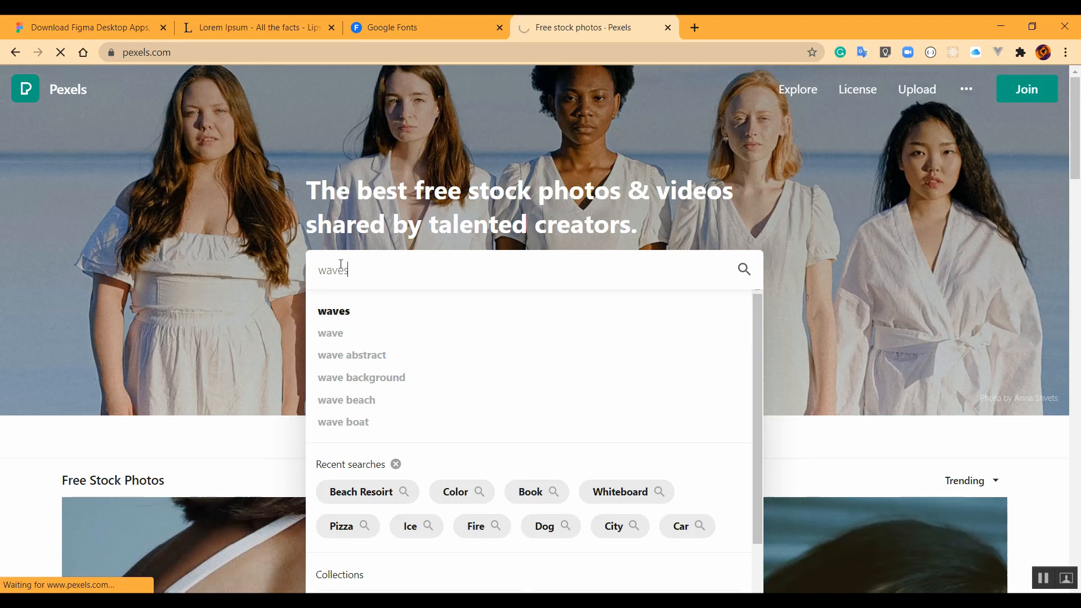
pyautogui.scroll(-2, 293, 262)
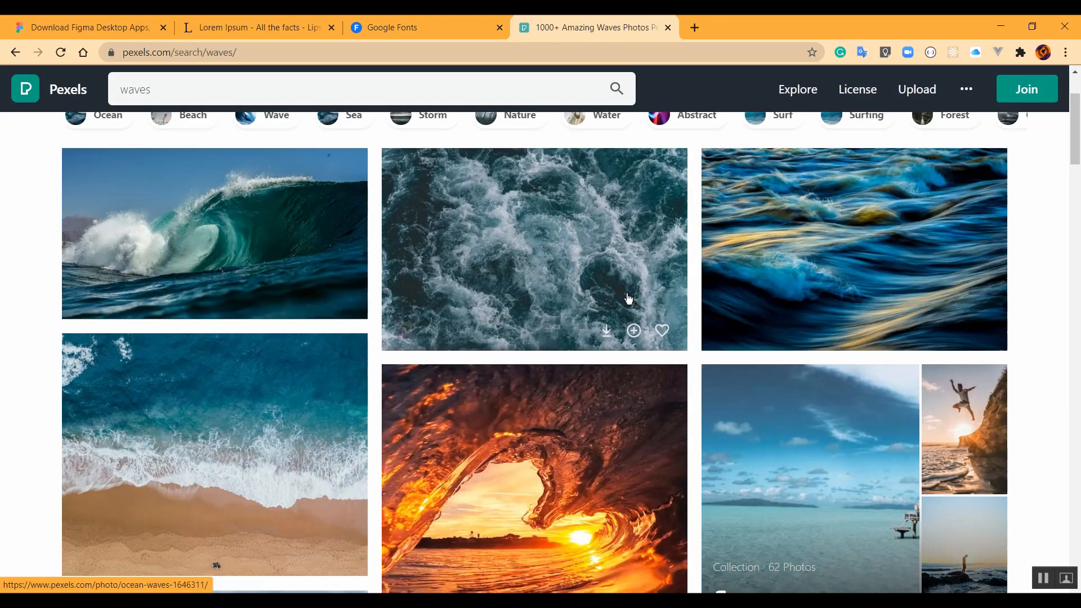
pyautogui.scroll(-1, 554, 280)
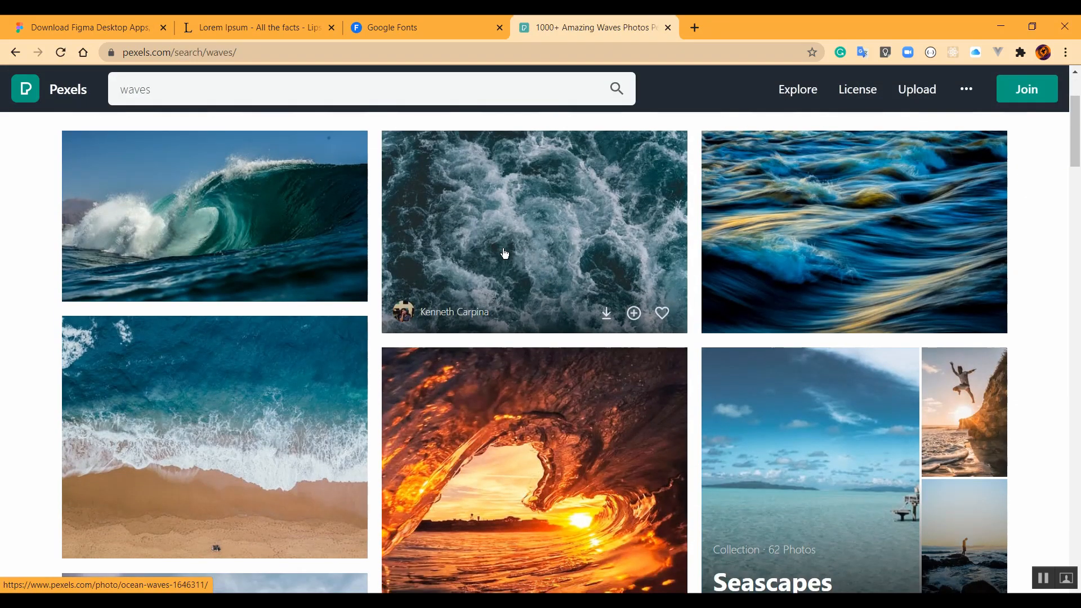
pyautogui.scroll(-7, 258, 405)
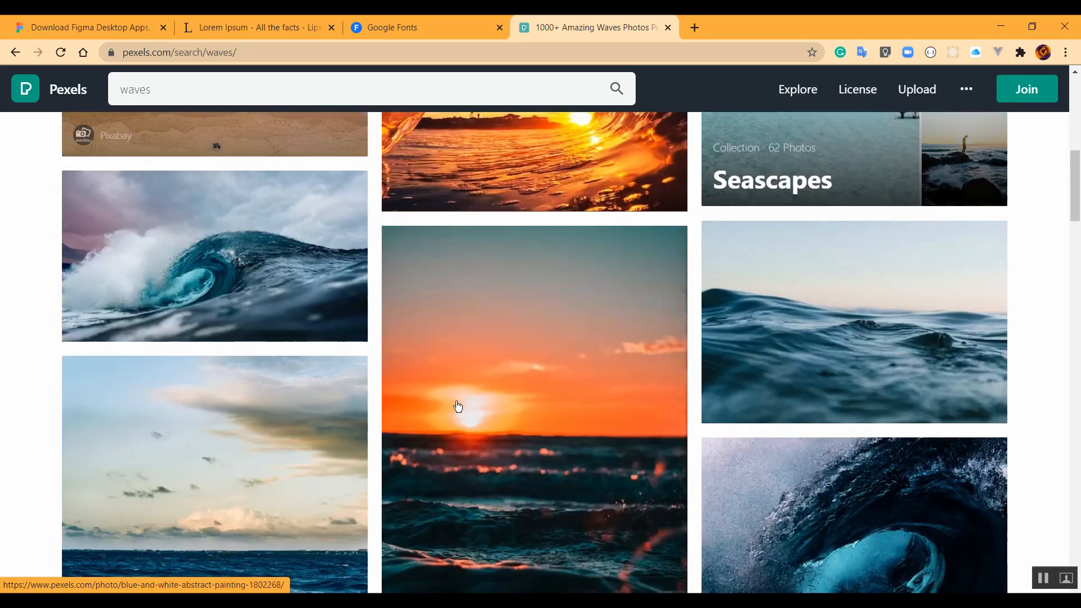
pyautogui.scroll(-15, 457, 405)
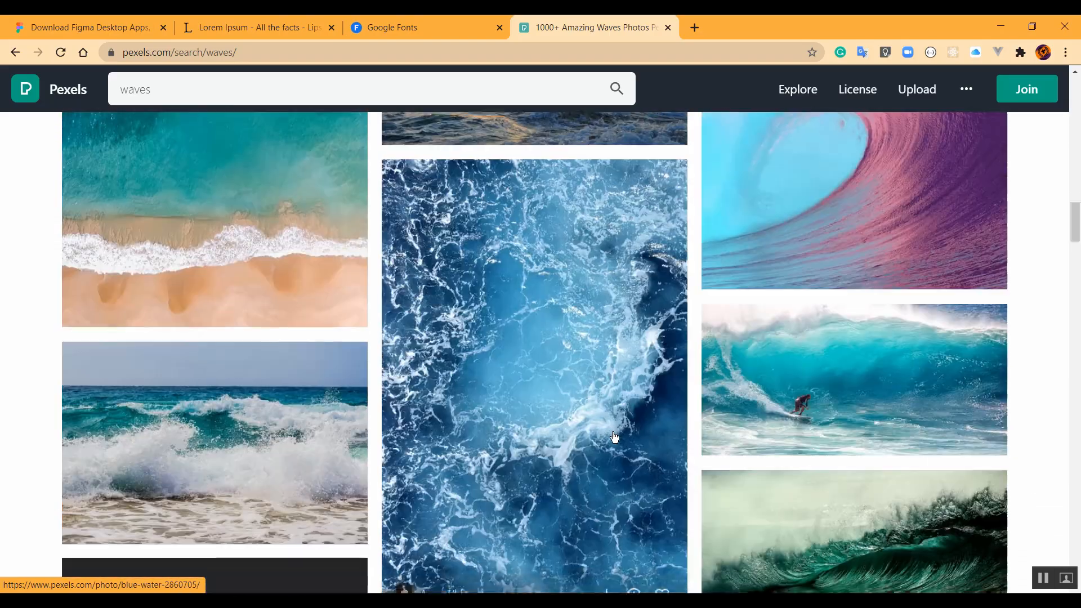
pyautogui.scroll(-8, 614, 436)
pyautogui.scroll(5, 613, 436)
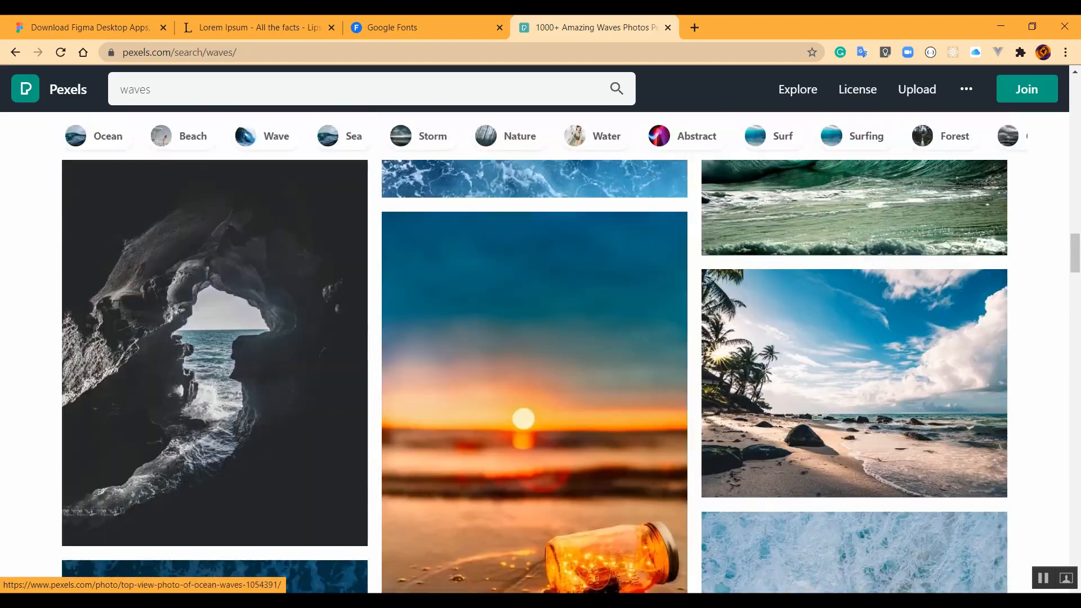
# Switch to File Explorer, look through the images in the Pictures folder, and minimise the window.
pyautogui.hotkey('alt', 'Tab')
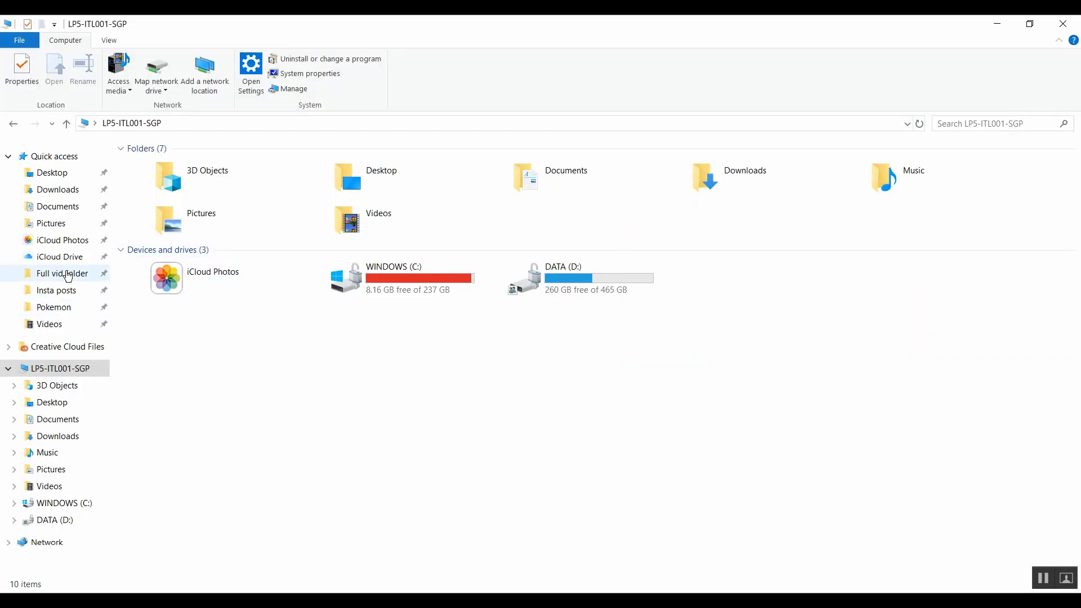
pyautogui.click(72, 223)
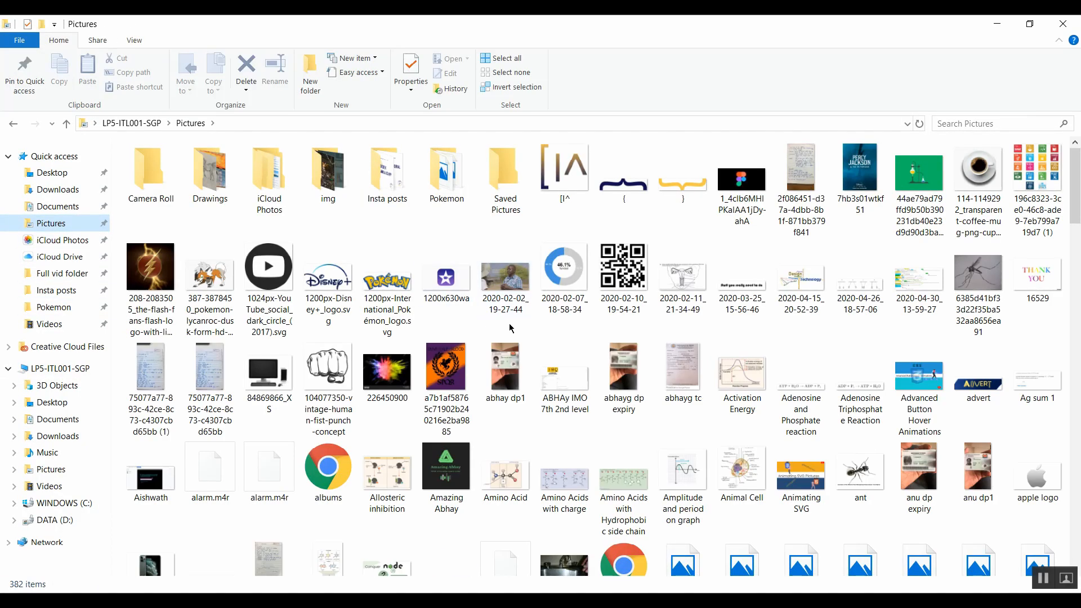
pyautogui.scroll(-15, 508, 372)
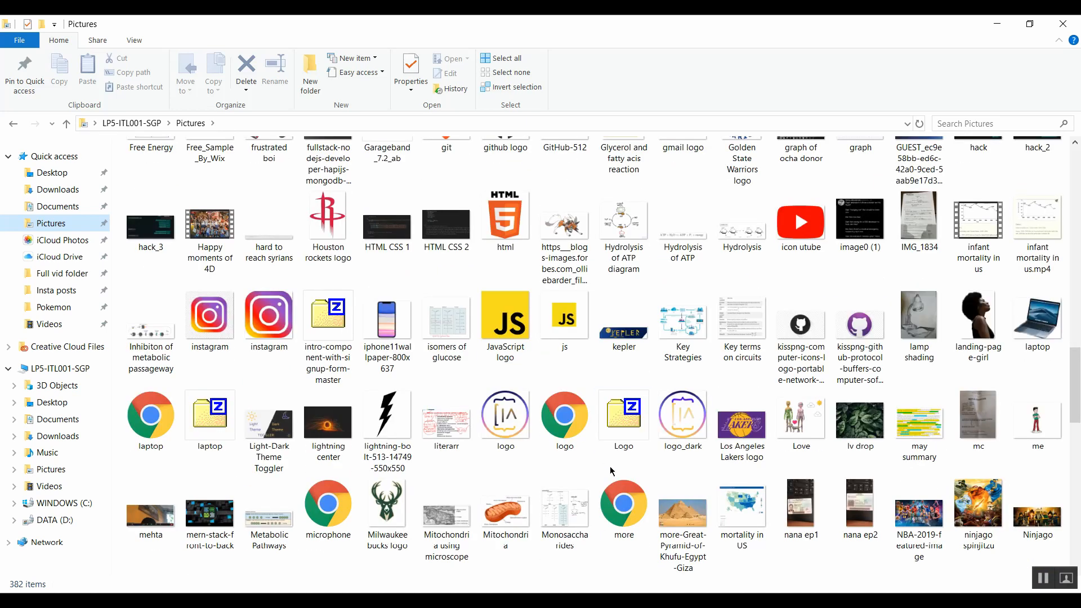
pyautogui.scroll(3, 540, 359)
pyautogui.scroll(5, 612, 471)
pyautogui.scroll(5, 612, 470)
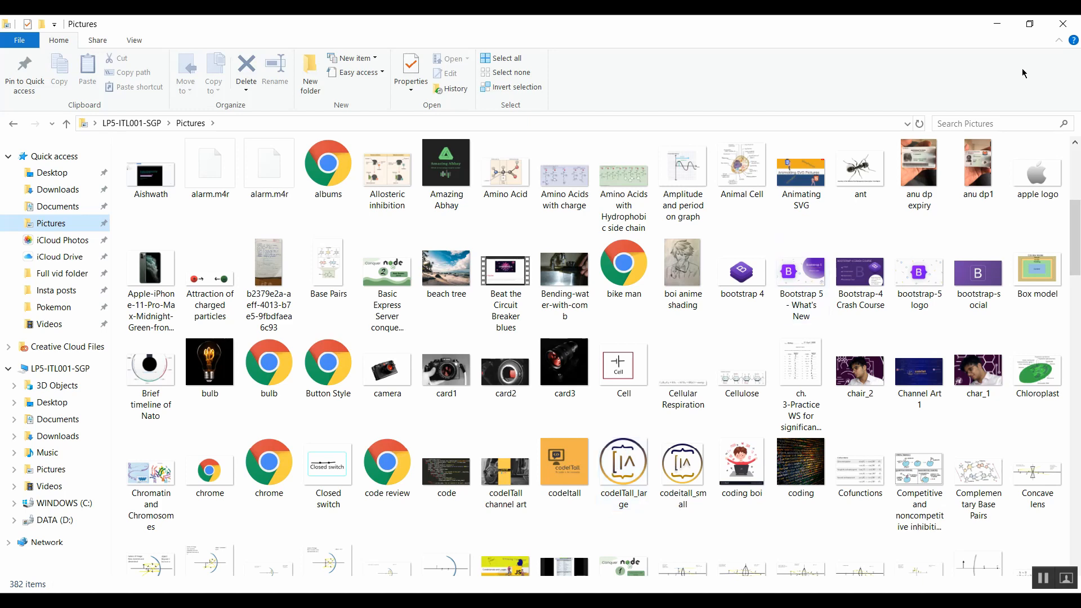
pyautogui.click(997, 24)
# Search Pexels for beach photos and look through the results.
pyautogui.click(508, 93)
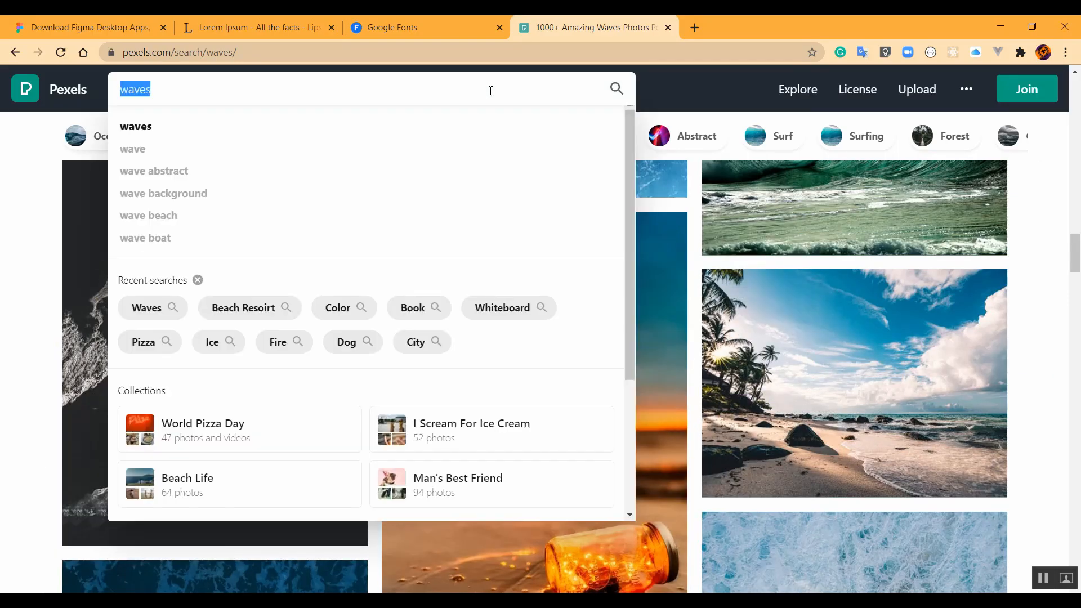
pyautogui.write('beach')
pyautogui.press('Return')
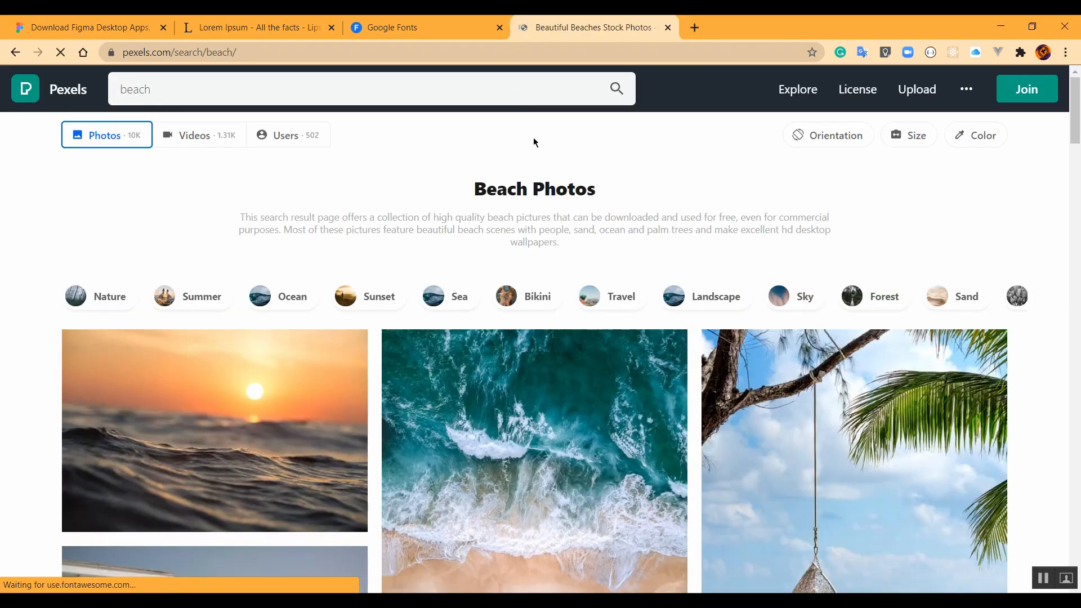
pyautogui.scroll(-4, 532, 140)
pyautogui.scroll(-5, 619, 342)
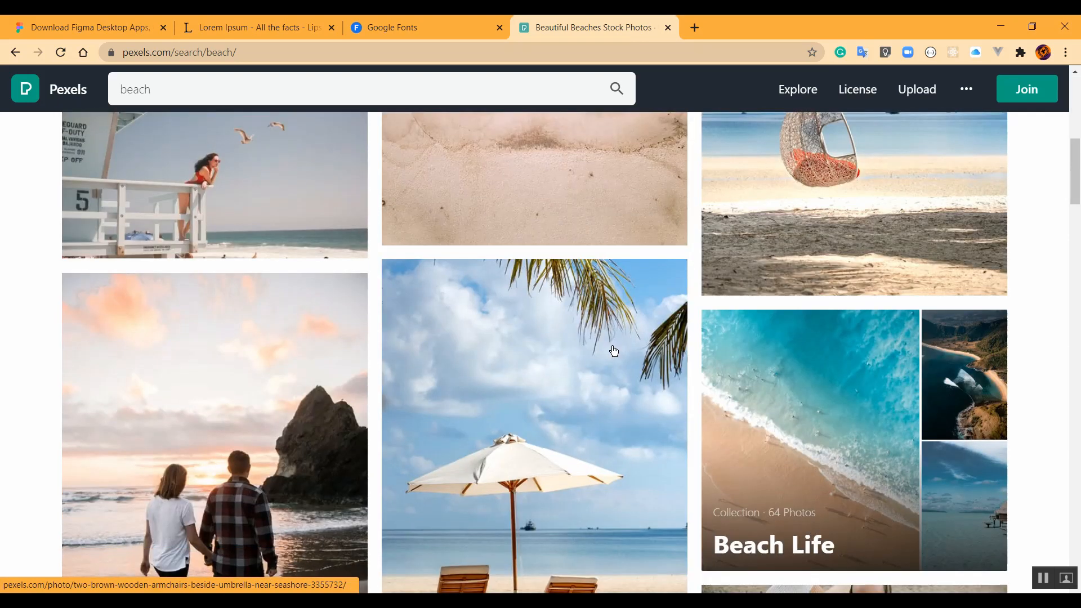
pyautogui.scroll(3, 614, 348)
# Download the white hanging chair photo, save it in the Pictures folder as beach, and close the photo view.
pyautogui.click(853, 362)
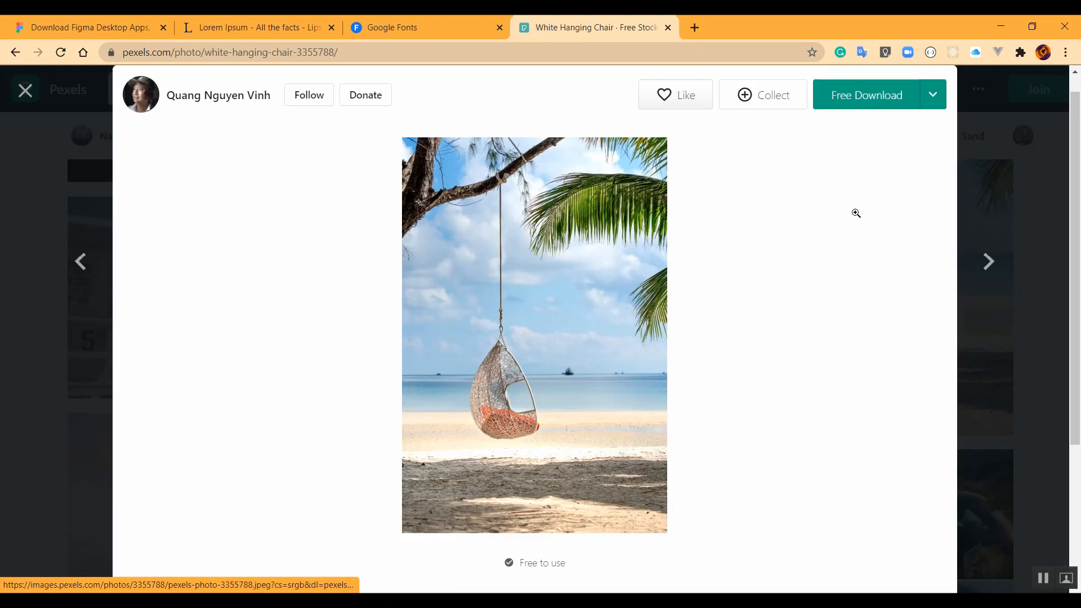
pyautogui.click(866, 105)
pyautogui.write('be')
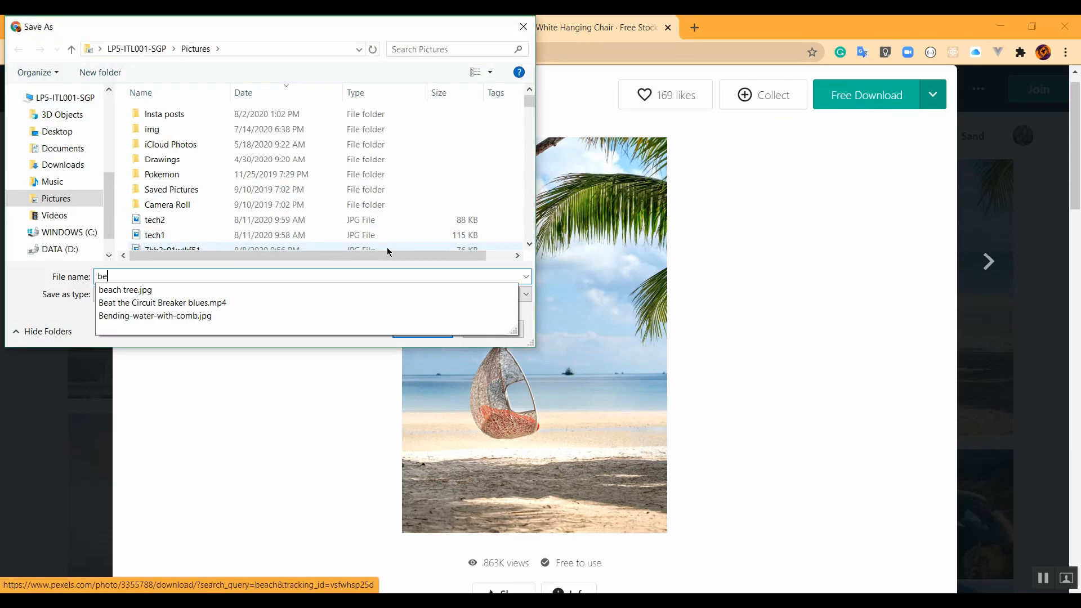
pyautogui.write('ach')
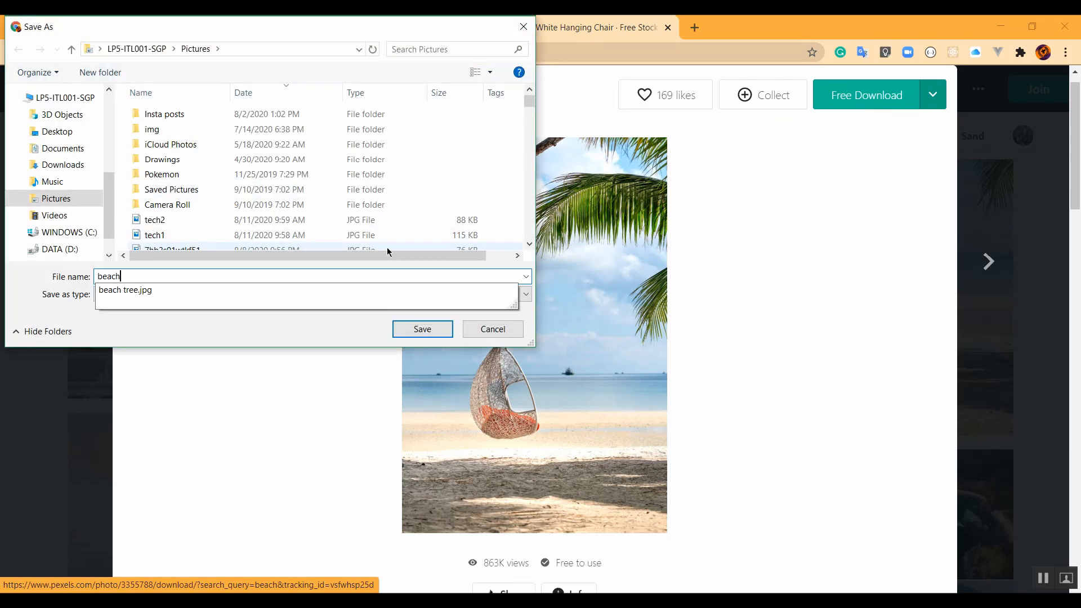
pyautogui.click(526, 23)
pyautogui.click(526, 23)
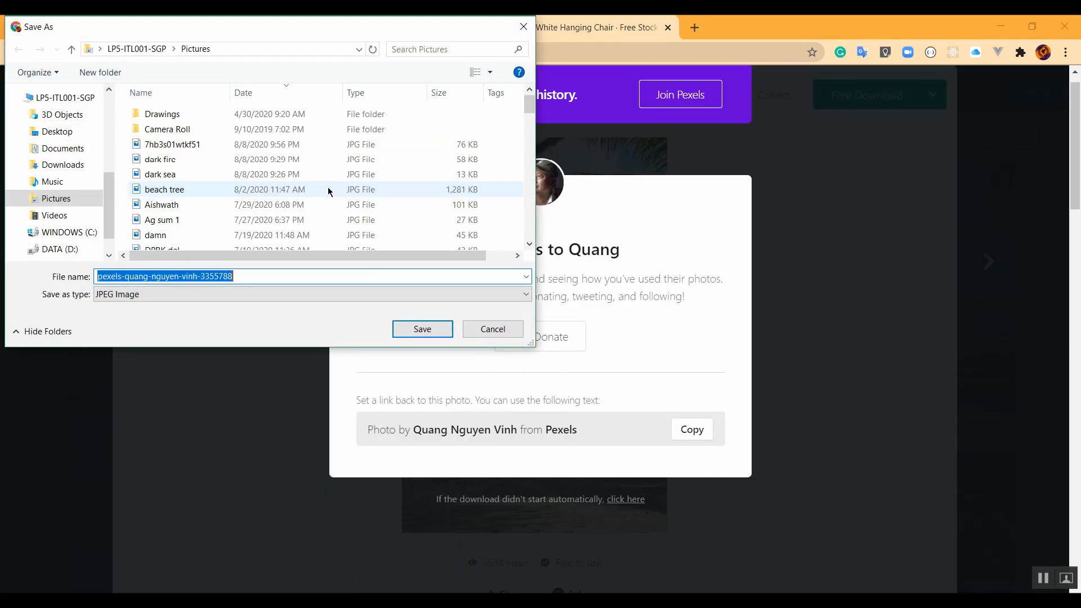
pyautogui.write('beach')
pyautogui.press('Return')
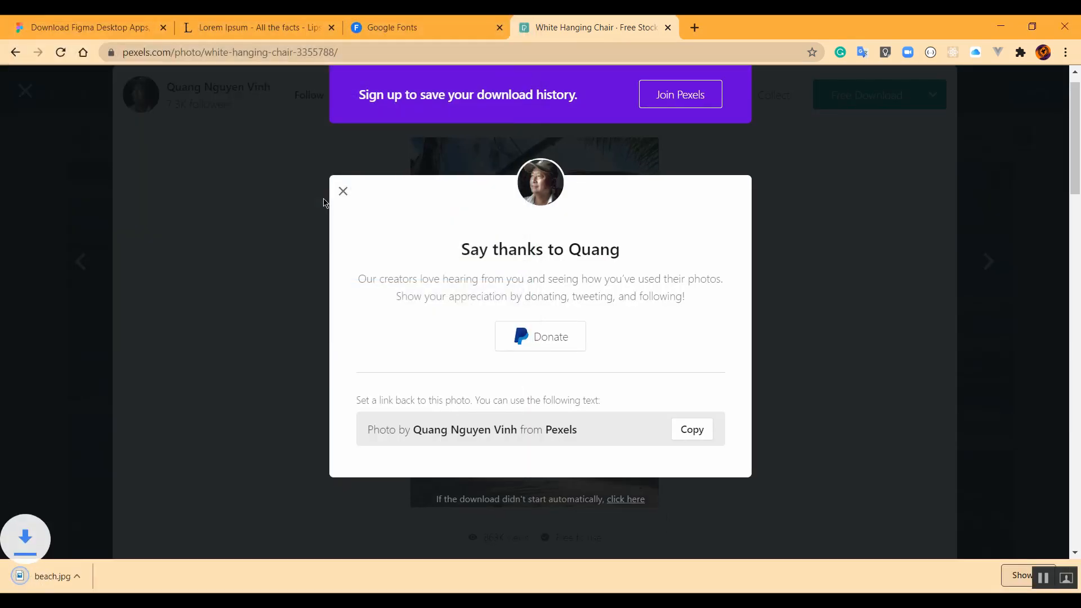
pyautogui.click(848, 139)
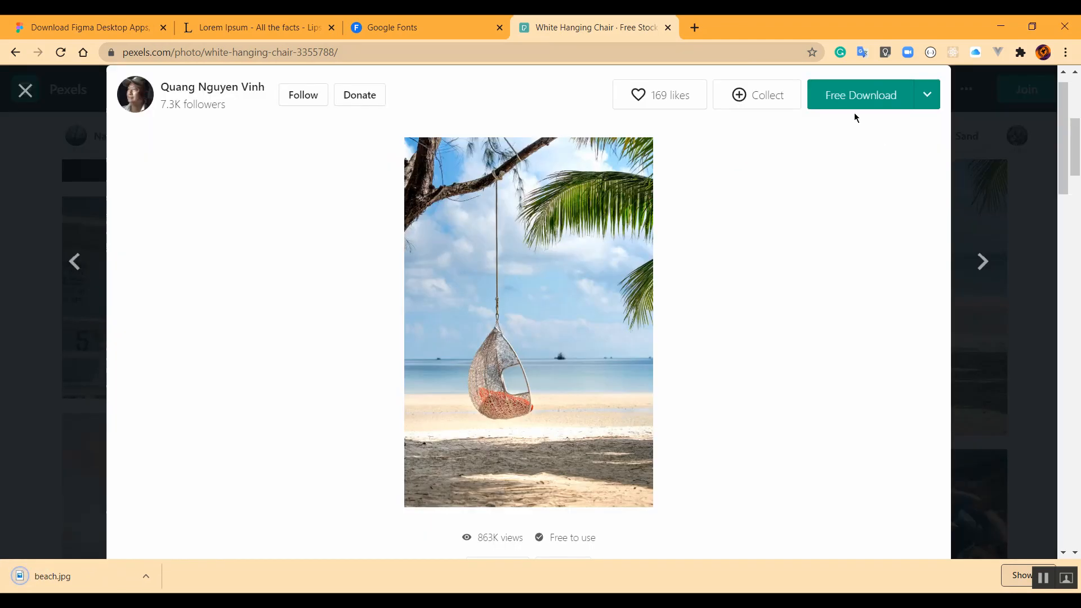
pyautogui.click(29, 93)
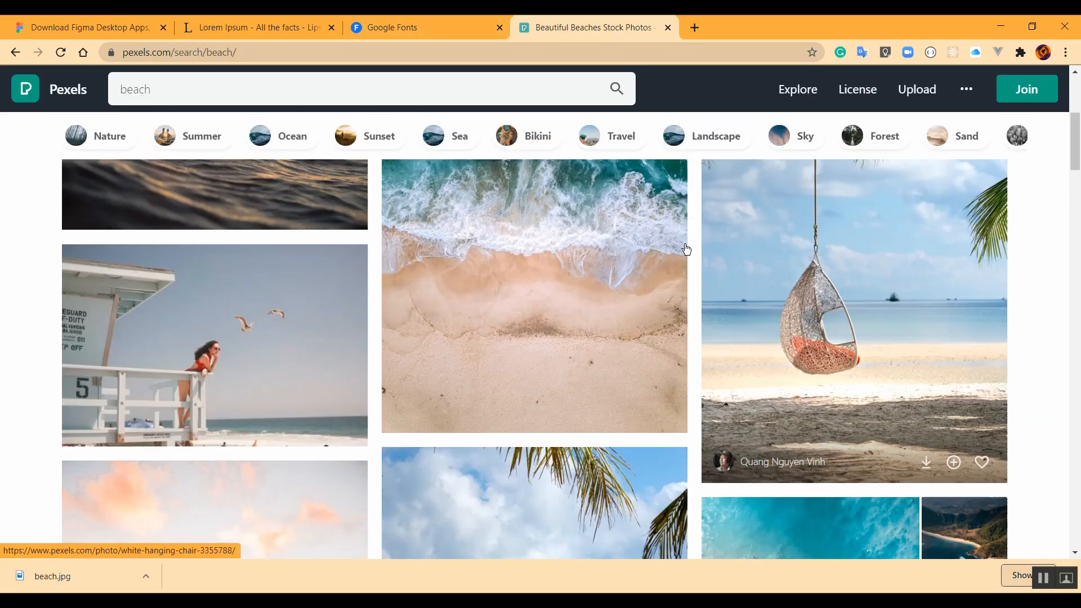
# Replace the Pexels search with waves and run it.
pyautogui.click(376, 80)
pyautogui.hotkey('ctrl', 'a')
pyautogui.write('wave')
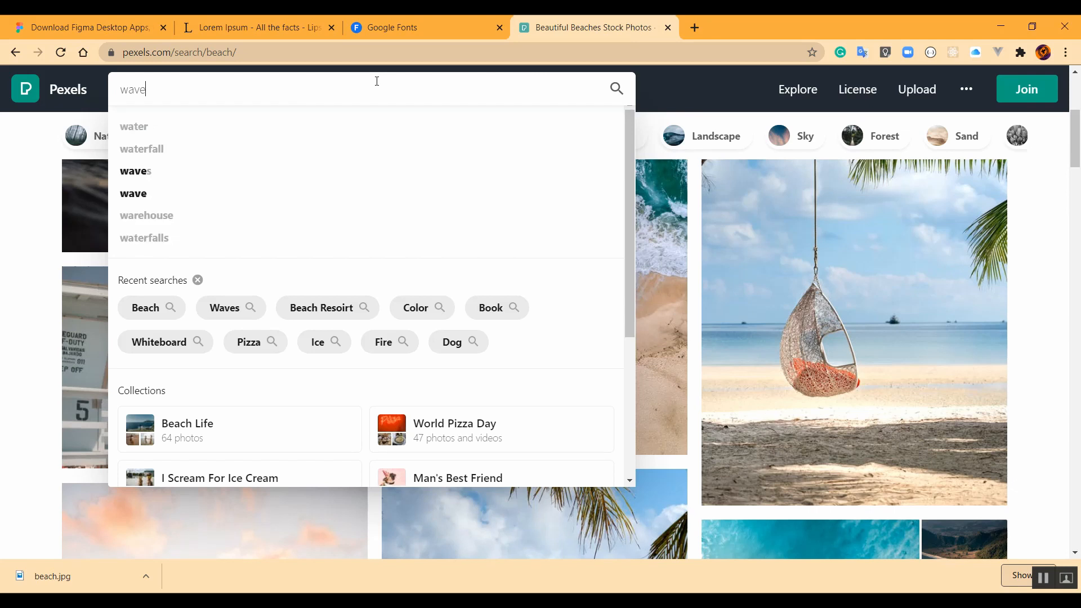
pyautogui.write('s')
pyautogui.press('Return')
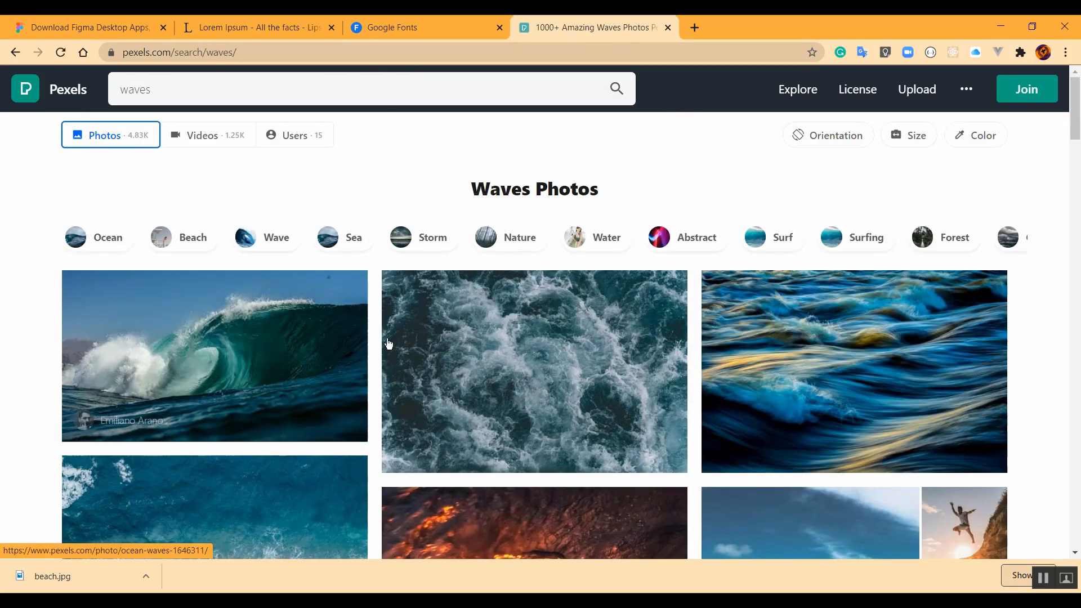
# Download the Ocean Waves photo of dark churning water and save it in the Pictures folder as wave2.
pyautogui.click(388, 344)
pyautogui.click(849, 107)
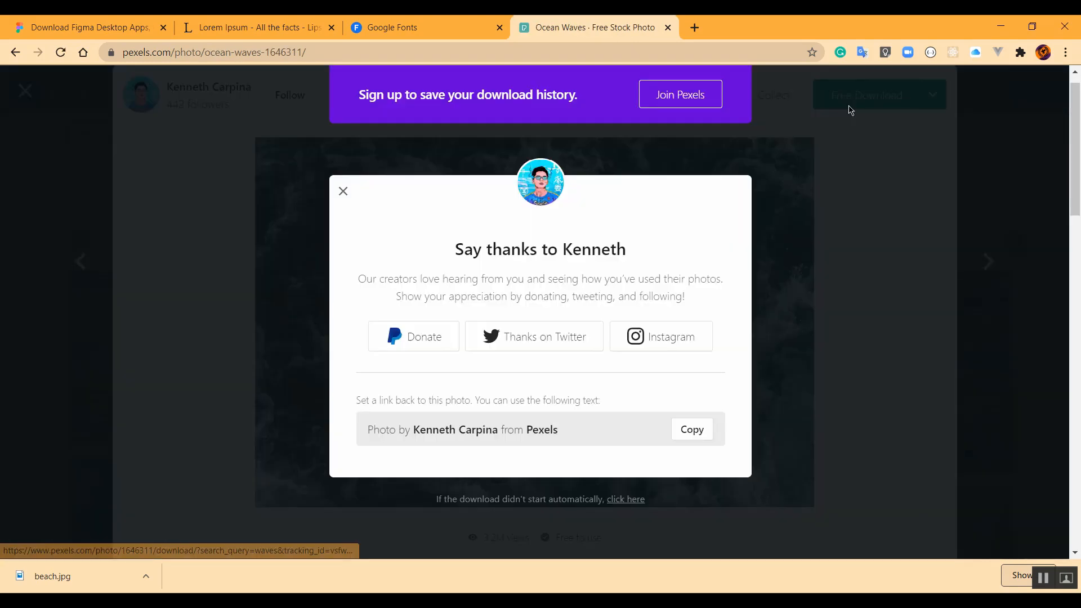
pyautogui.write('ves')
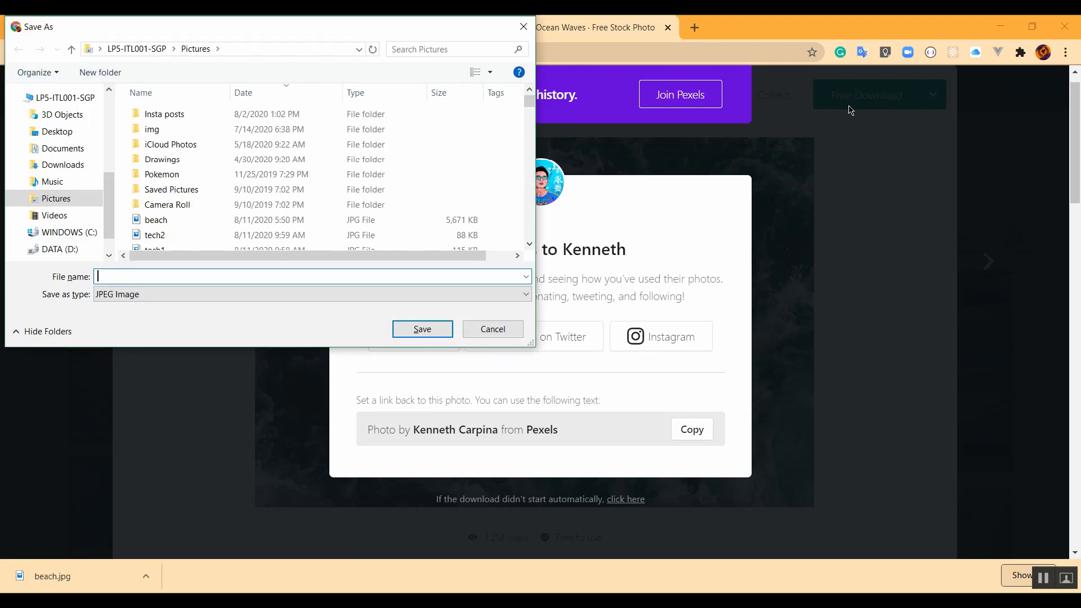
pyautogui.write('wave')
pyautogui.write('2')
pyautogui.press('Return')
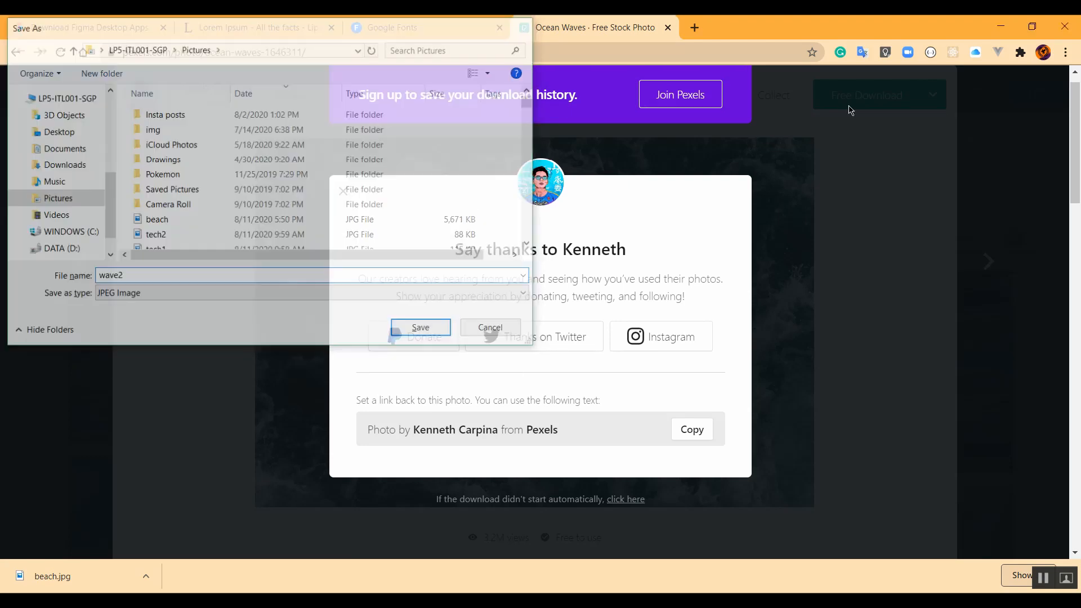
pyautogui.click(837, 186)
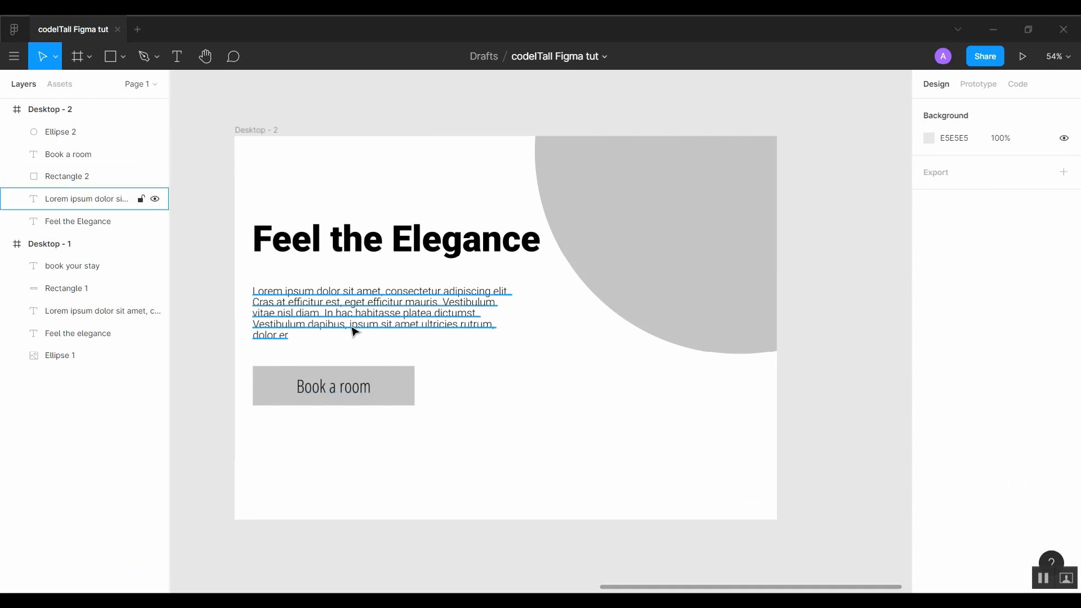
# Switch to Figma, place the beach image into the large ellipse of Desktop - 2, and move the ellipse slightly down.
pyautogui.click(993, 30)
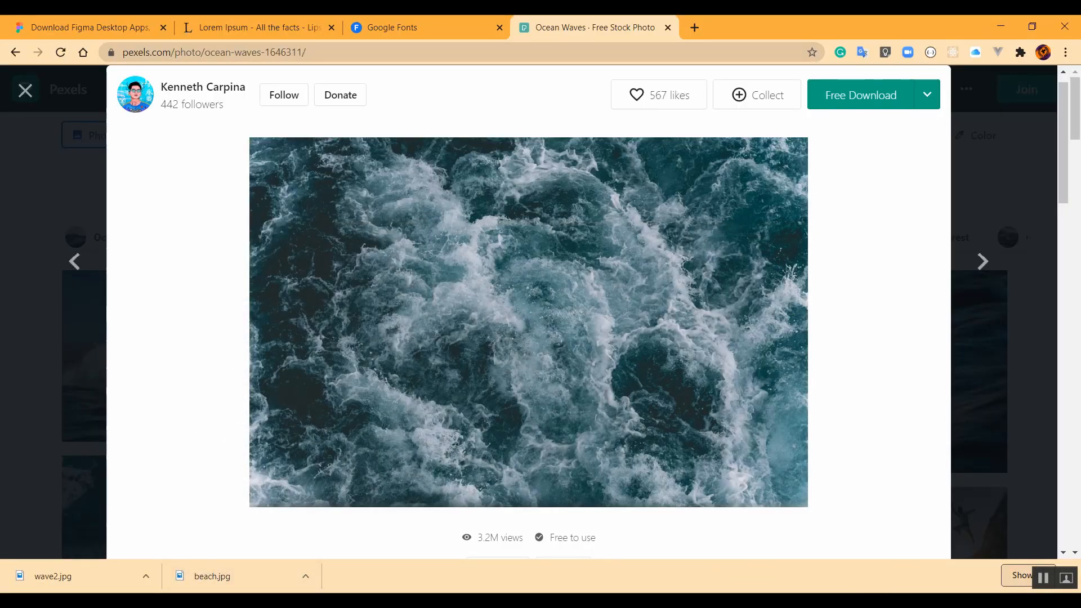
pyautogui.click(459, 578)
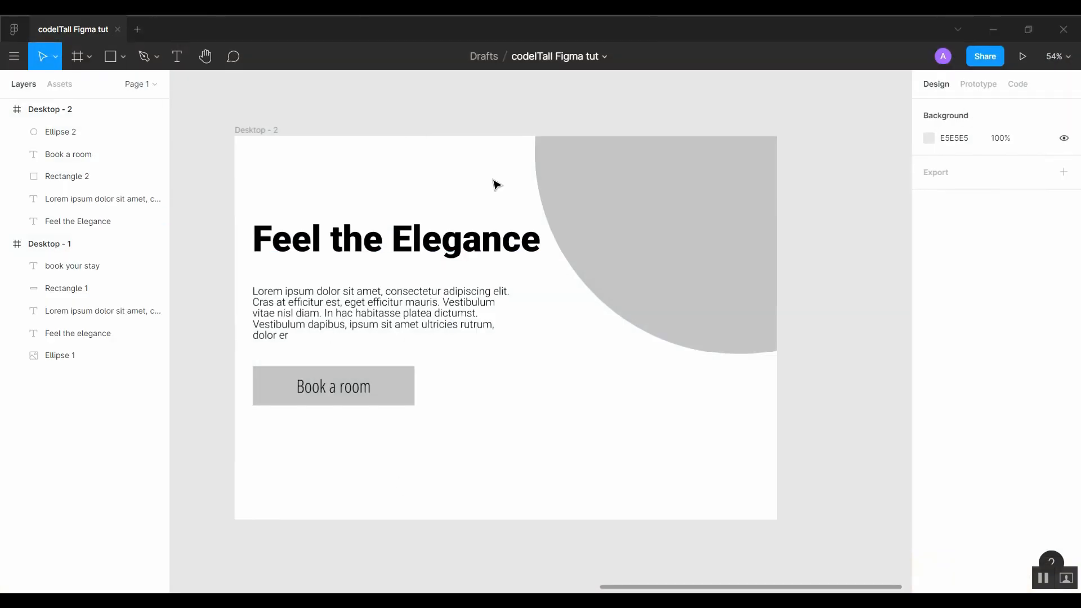
pyautogui.click(122, 57)
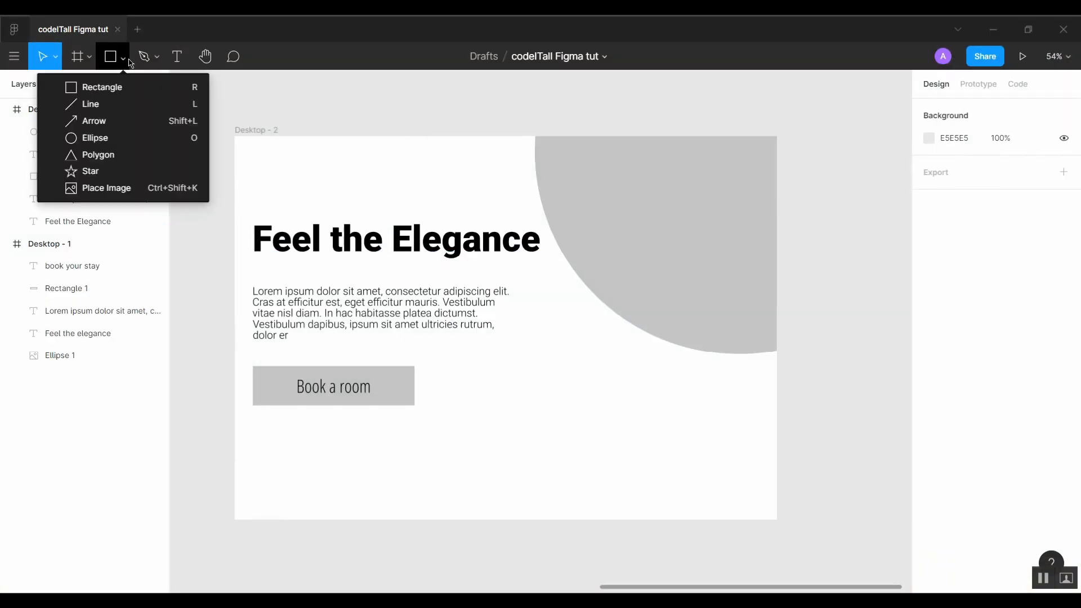
pyautogui.click(127, 188)
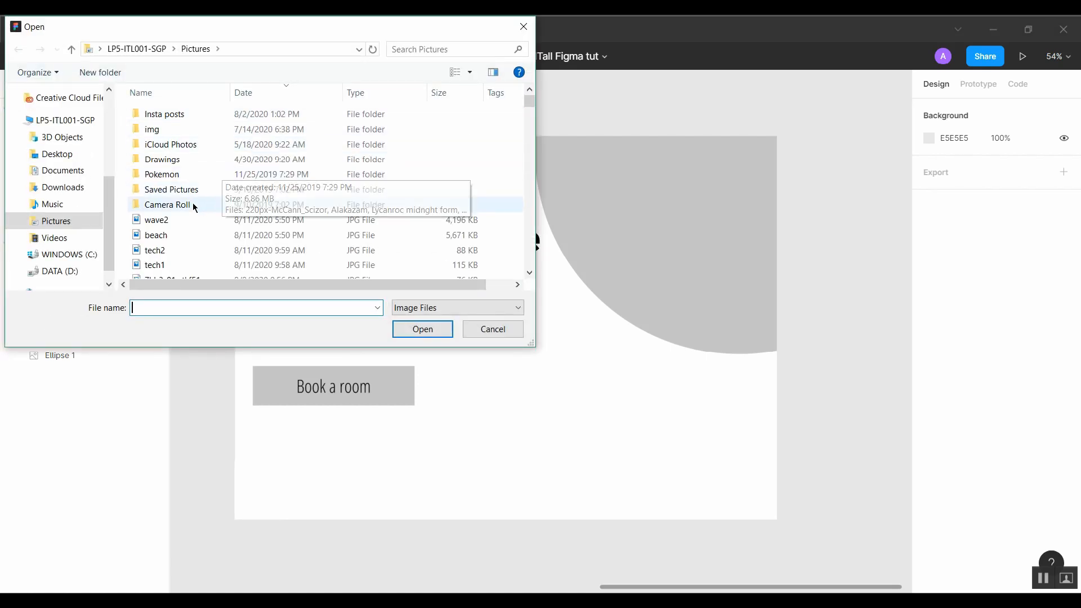
pyautogui.click(174, 235)
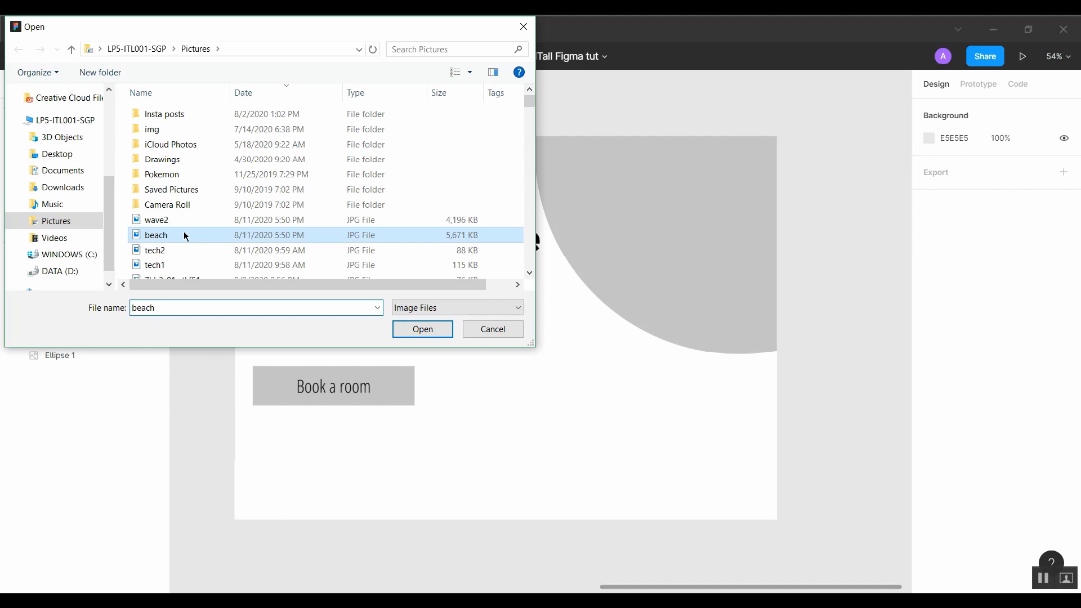
pyautogui.click(445, 332)
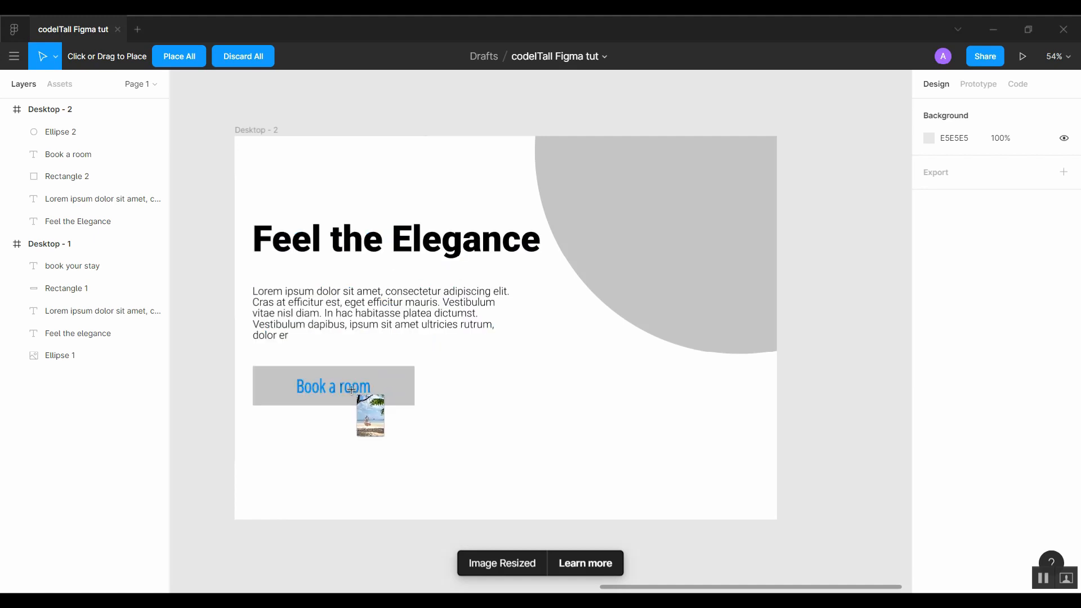
pyautogui.click(680, 233)
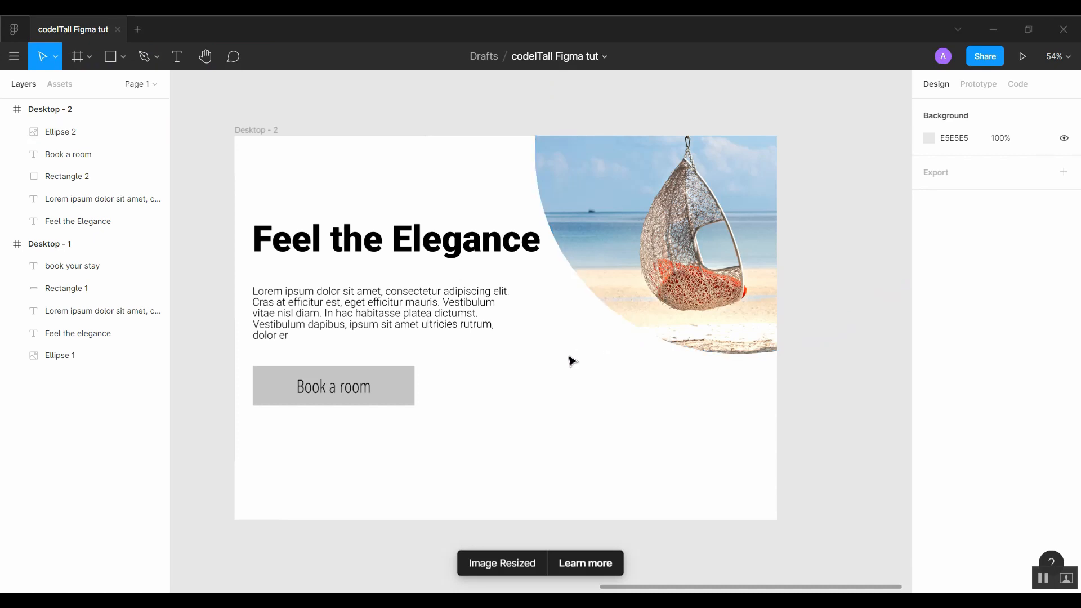
pyautogui.moveTo(671, 227)
pyautogui.mouseDown()
pyautogui.moveTo(663, 252)
pyautogui.moveTo(670, 239)
pyautogui.mouseUp()
pyautogui.click(588, 403)
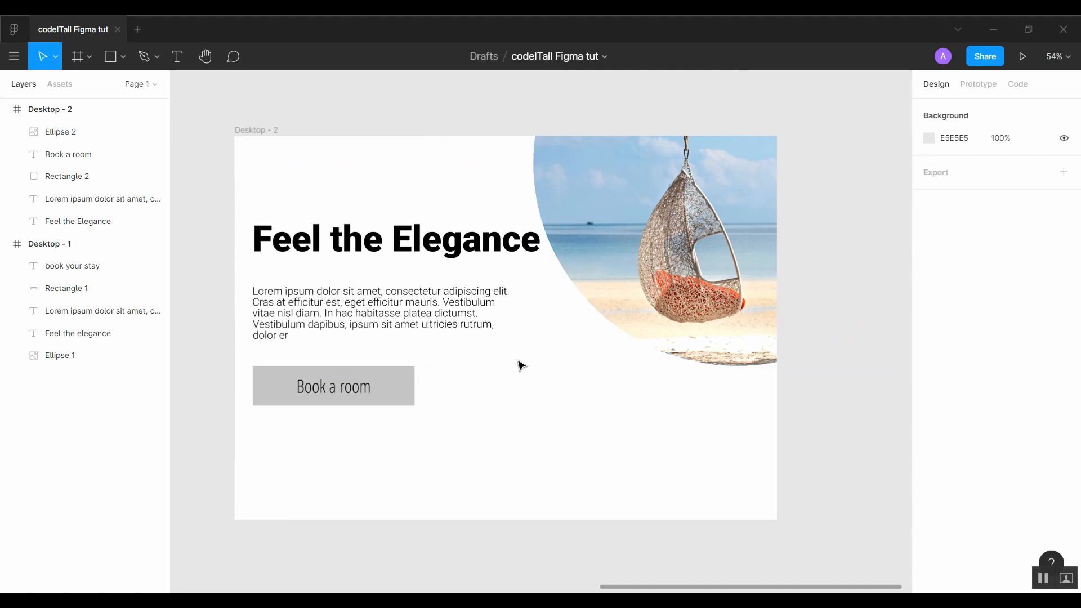
# Place the wave2 image into the Feel the Elegance heading of Desktop - 2 as its fill.
pyautogui.moveTo(292, 397); pyautogui.dragTo(850, 360)
pyautogui.moveTo(186, 281); pyautogui.dragTo(560, 417)
pyautogui.moveTo(599, 363); pyautogui.dragTo(310, 302)
pyautogui.moveTo(690, 321); pyautogui.dragTo(446, 332)
pyautogui.moveTo(753, 351); pyautogui.dragTo(450, 305)
pyautogui.moveTo(727, 301); pyautogui.dragTo(666, 314)
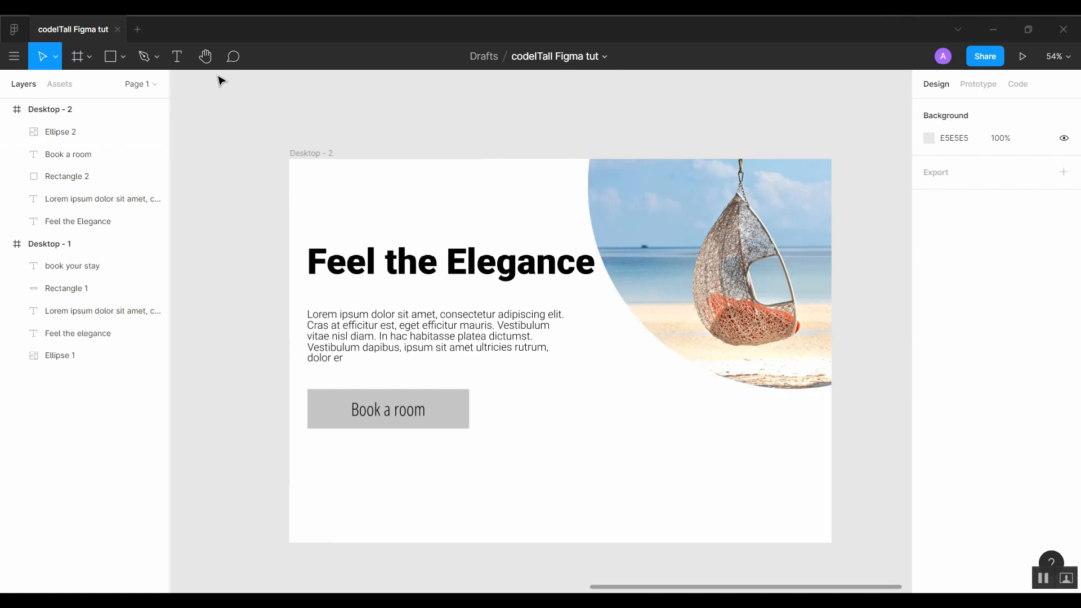
pyautogui.click(123, 57)
pyautogui.click(107, 185)
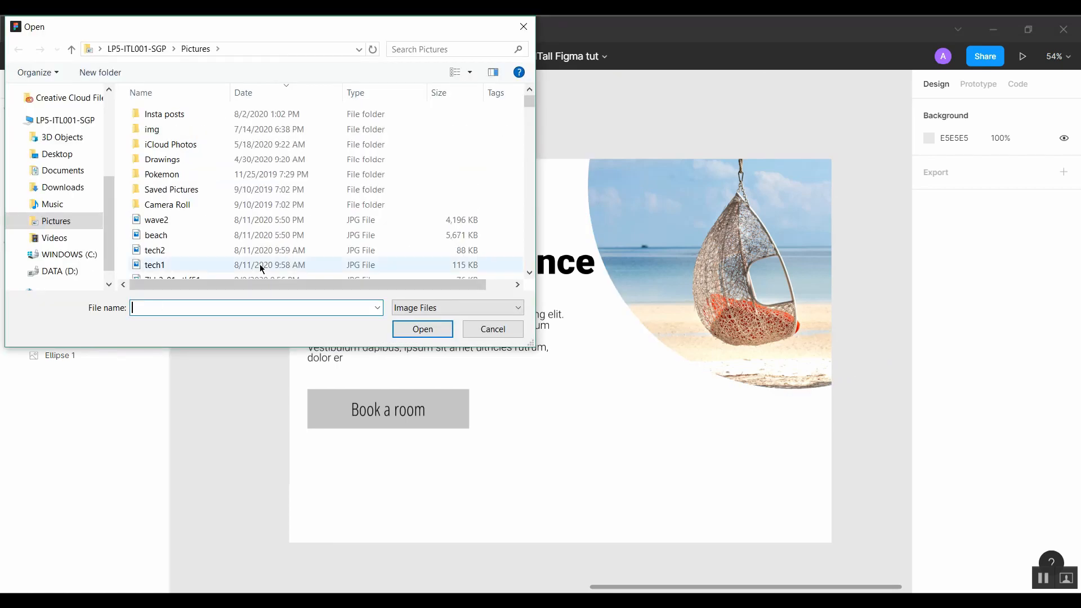
pyautogui.click(231, 219)
pyautogui.click(408, 330)
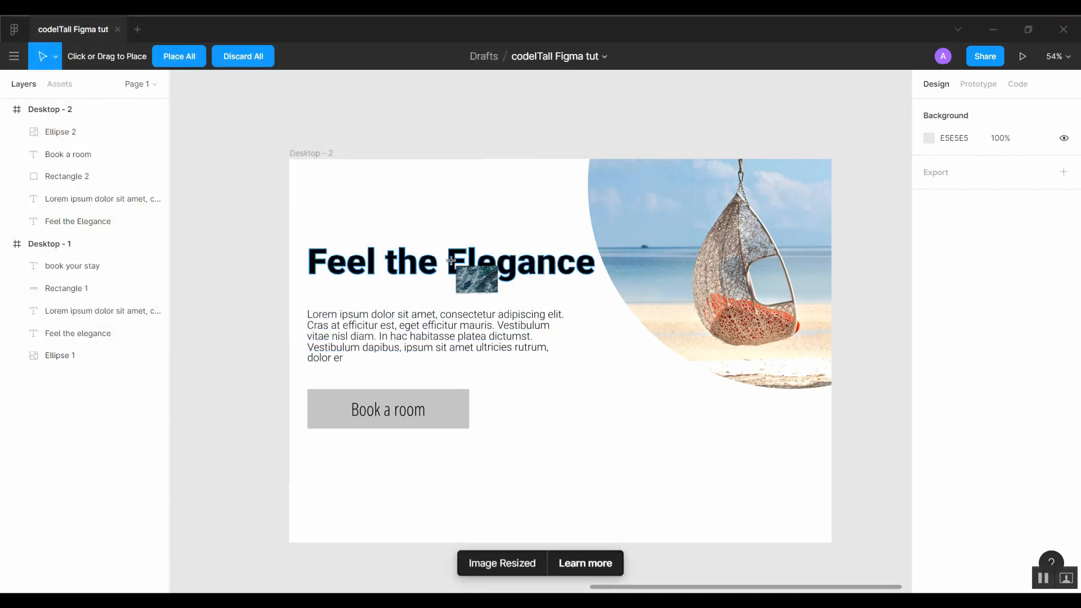
pyautogui.click(451, 260)
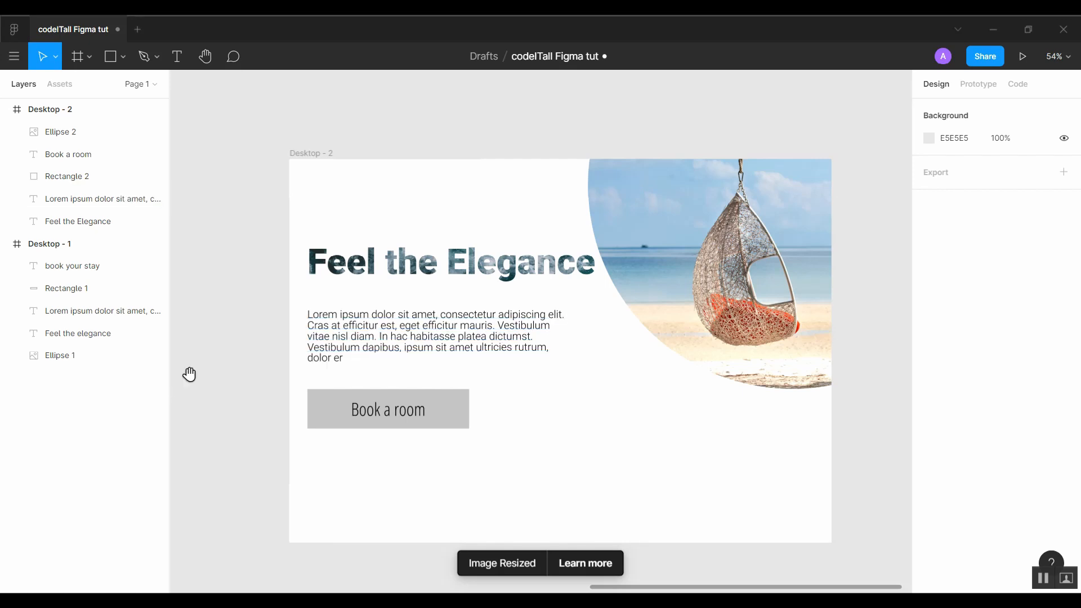
pyautogui.moveTo(188, 374); pyautogui.dragTo(856, 355)
pyautogui.moveTo(185, 298); pyautogui.dragTo(660, 324)
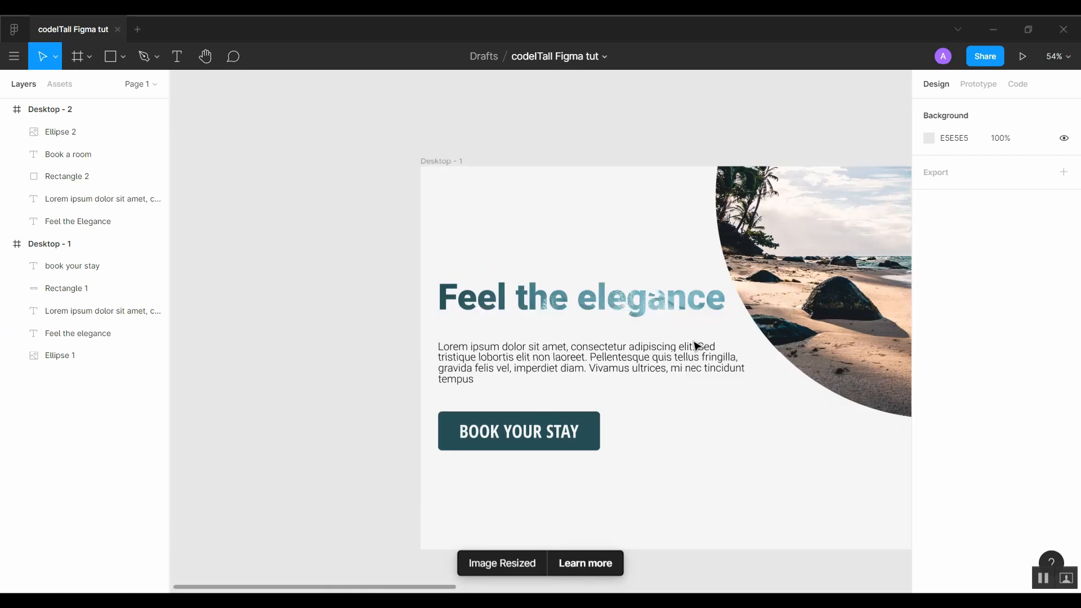
pyautogui.moveTo(798, 435); pyautogui.dragTo(280, 432)
pyautogui.moveTo(711, 422); pyautogui.dragTo(394, 408)
pyautogui.moveTo(847, 410); pyautogui.dragTo(483, 405)
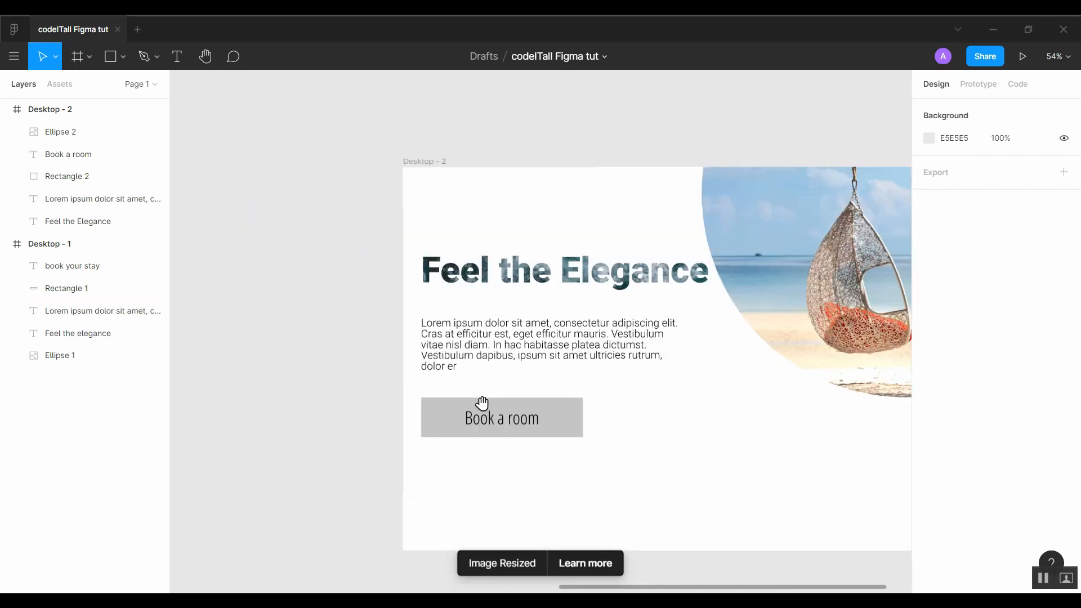
pyautogui.moveTo(752, 442); pyautogui.dragTo(646, 436)
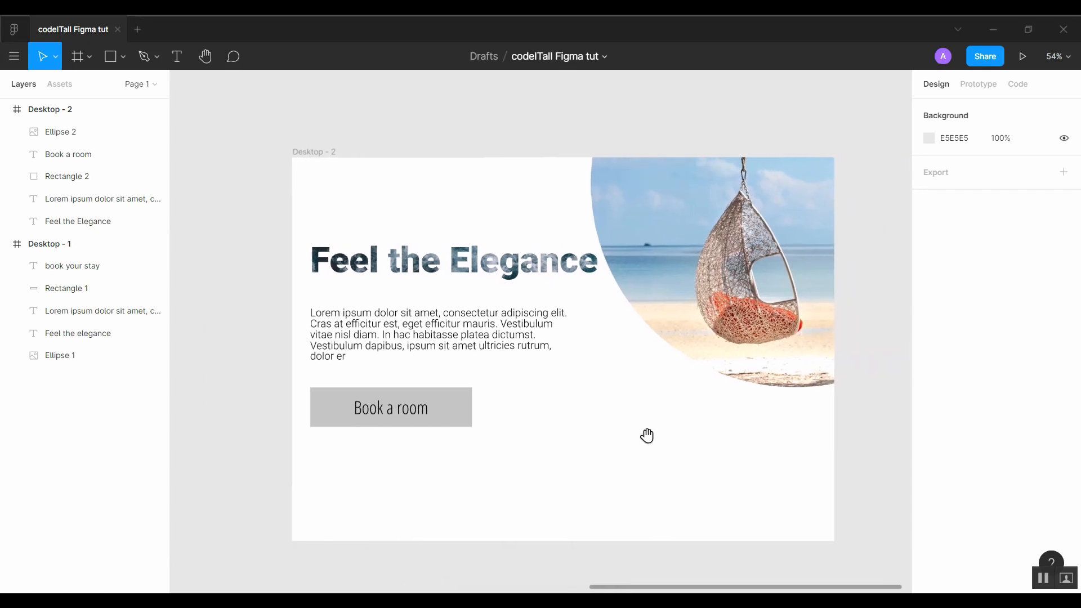
pyautogui.click(451, 410)
pyautogui.press('i')
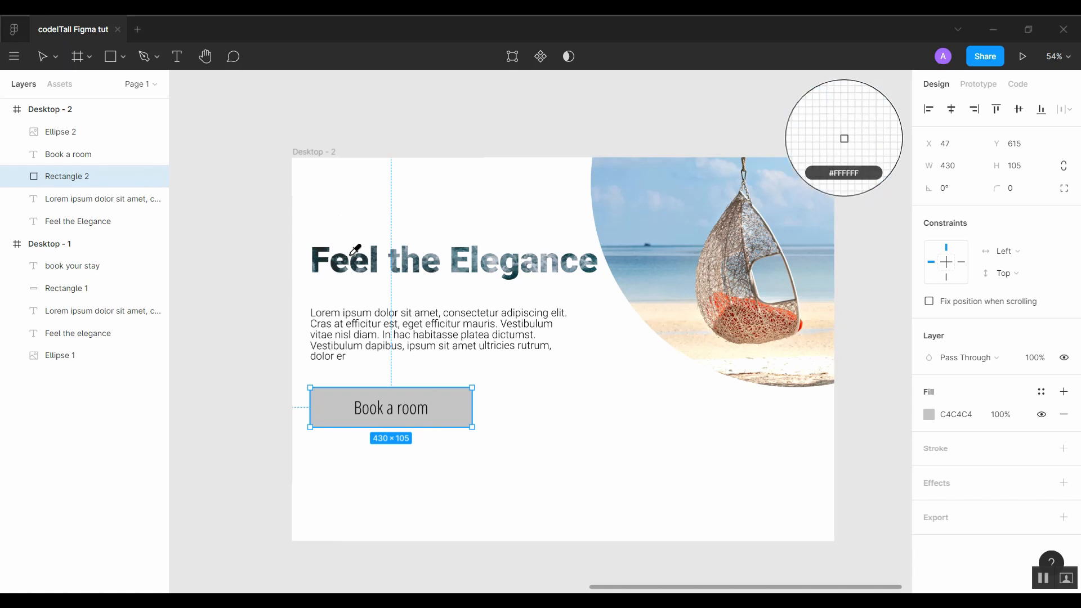
pyautogui.click(572, 468)
pyautogui.hotkey('ctrl', 'z')
pyautogui.click(651, 501)
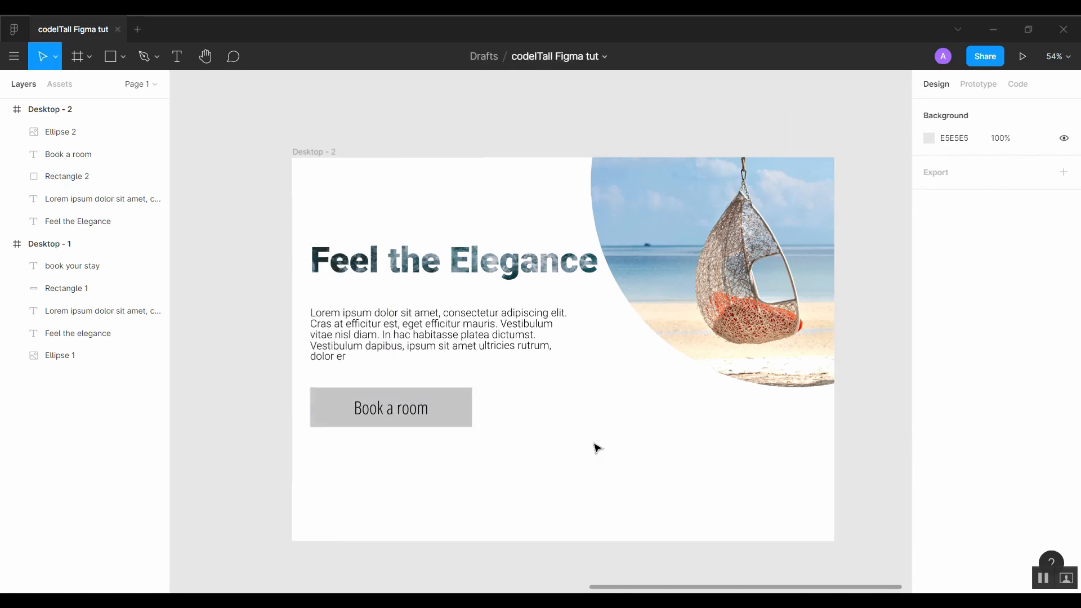
# Fill the button rectangle in Desktop - 2 with dark teal 1D4147, sampled from the letter F of the heading.
pyautogui.click(462, 415)
pyautogui.click(927, 418)
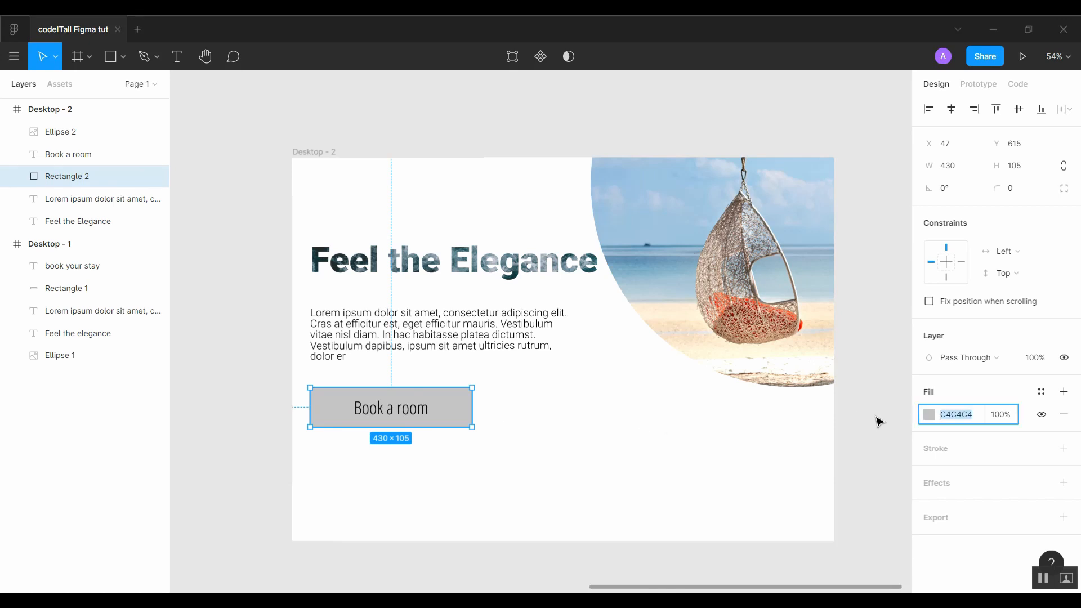
pyautogui.click(928, 414)
pyautogui.moveTo(844, 406); pyautogui.dragTo(854, 358)
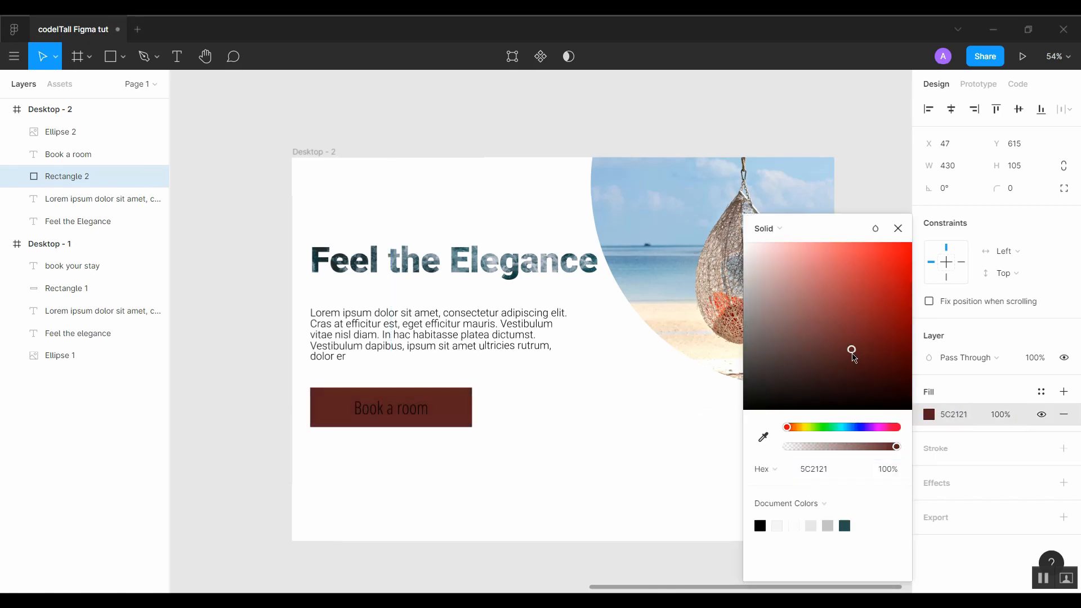
pyautogui.click(763, 437)
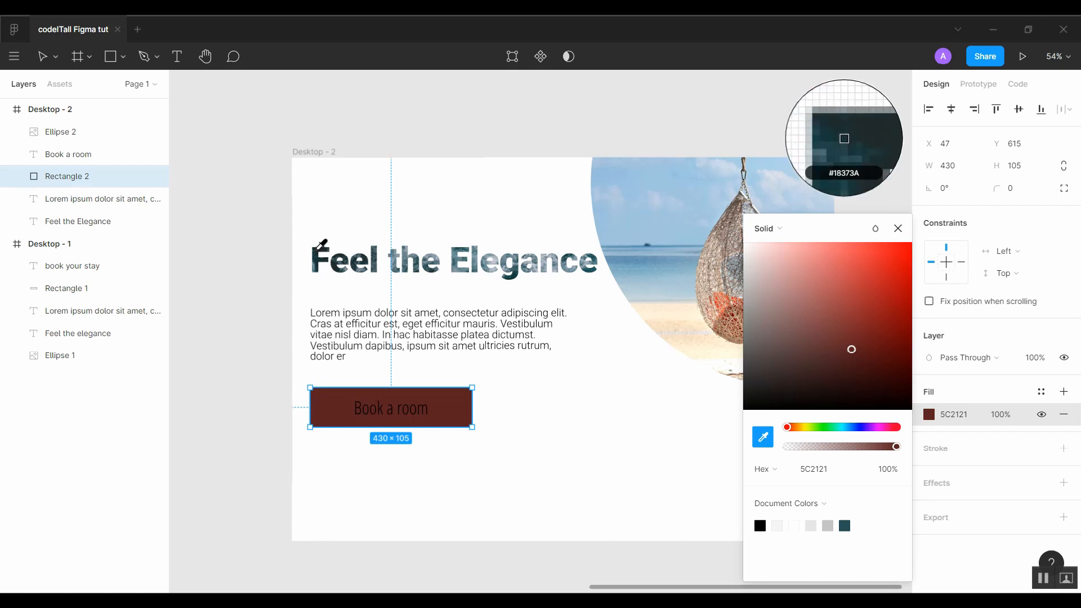
pyautogui.click(322, 246)
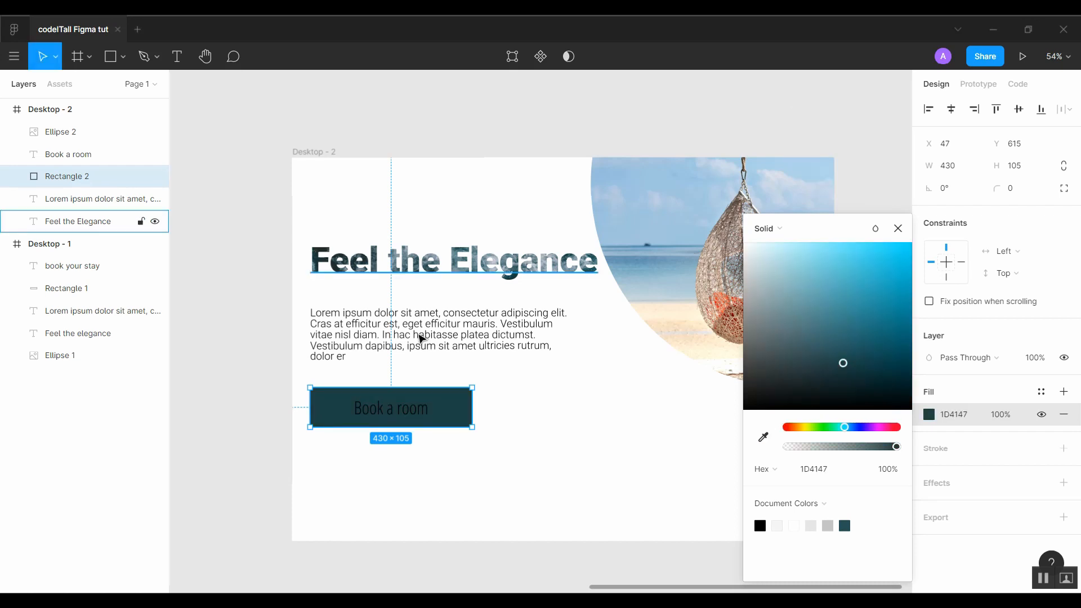
# Set the fill colour of the Book a room text in Desktop - 2 to FFFFFF.
pyautogui.click(394, 409)
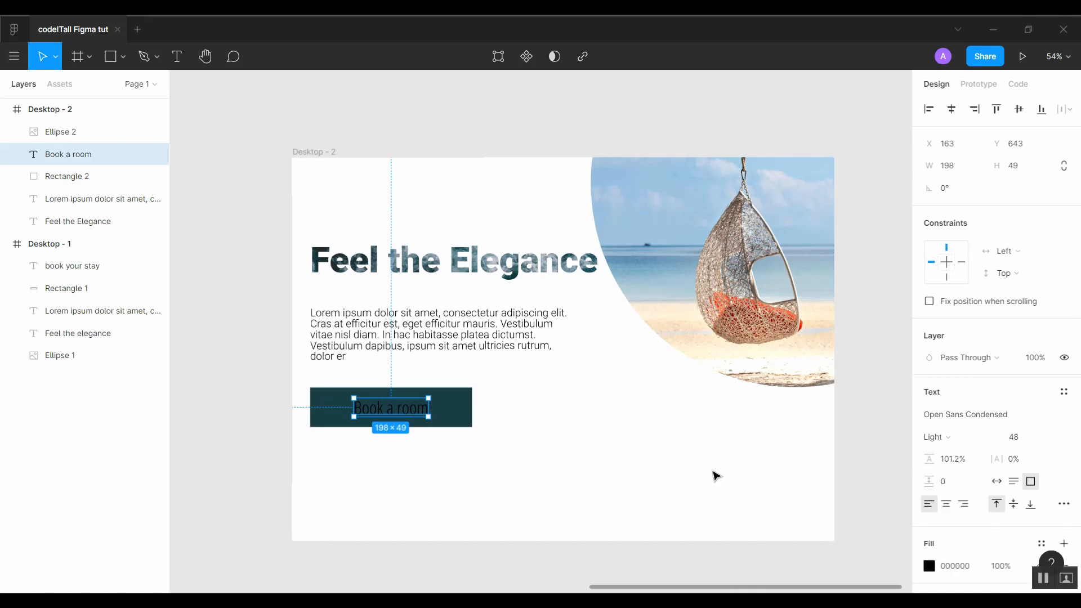
pyautogui.click(955, 565)
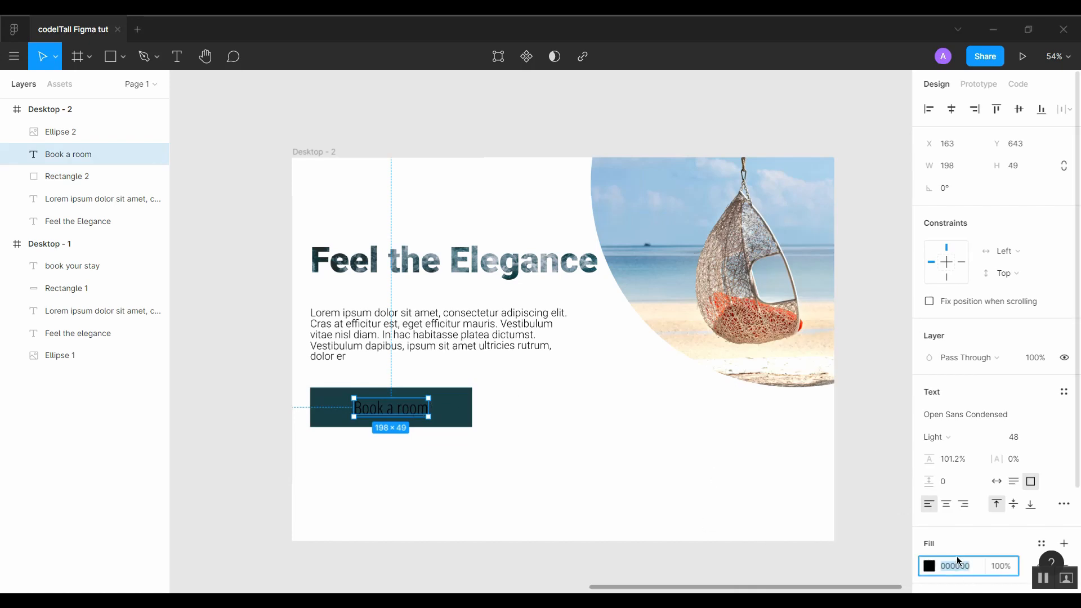
pyautogui.write('FFFFFF')
pyautogui.press('Return')
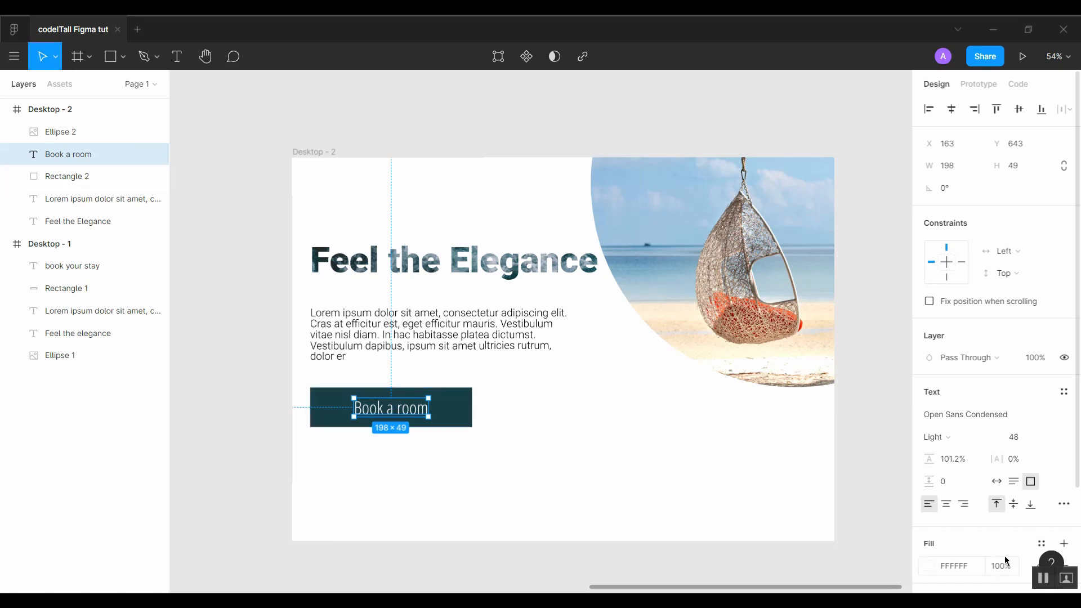
# Make the Book a room text Bold with auto width and recentre it on its button rectangle.
pyautogui.click(990, 444)
pyautogui.click(987, 451)
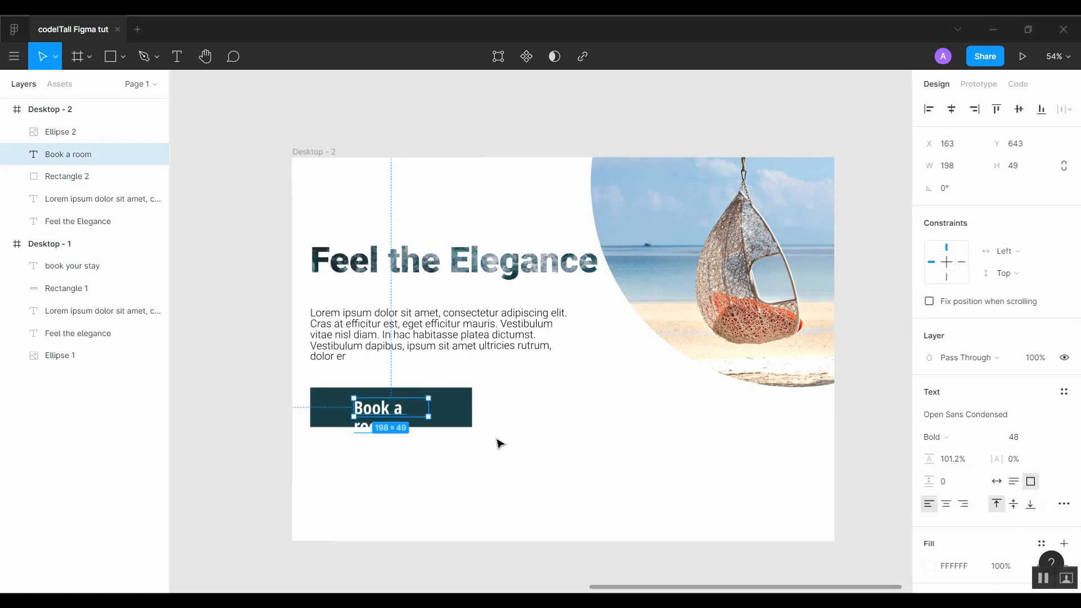
pyautogui.moveTo(430, 408); pyautogui.dragTo(453, 408)
pyautogui.click(997, 481)
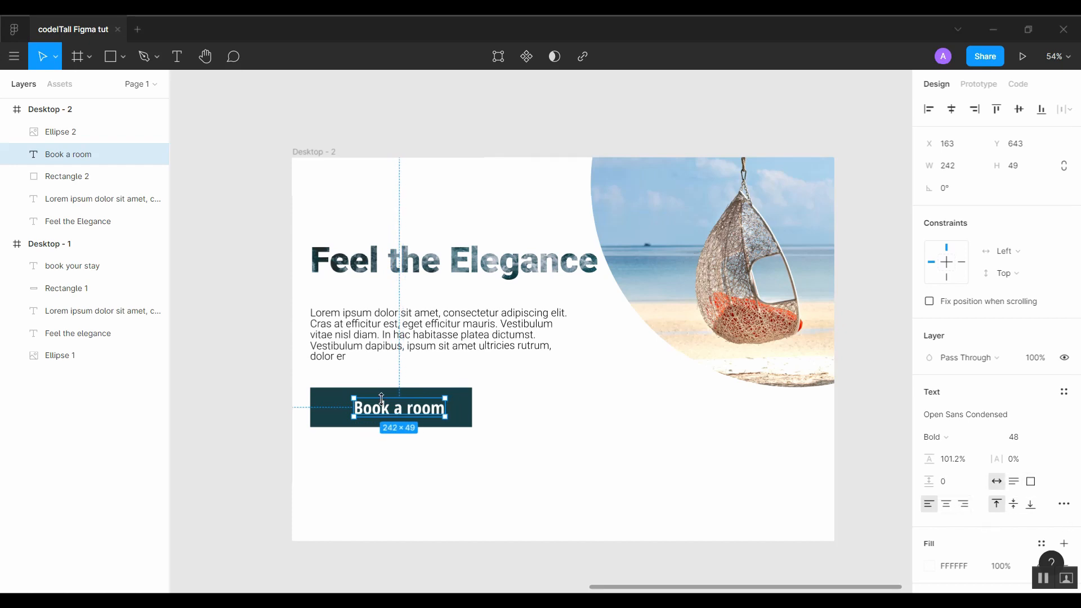
pyautogui.moveTo(390, 408); pyautogui.dragTo(394, 410)
pyautogui.click(591, 478)
# Move the Feel the Elegance heading slightly down in Desktop - 2 and the Lorem ipsum paragraph down to Y 416.
pyautogui.moveTo(344, 260); pyautogui.dragTo(344, 271)
pyautogui.moveTo(345, 324); pyautogui.dragTo(345, 325)
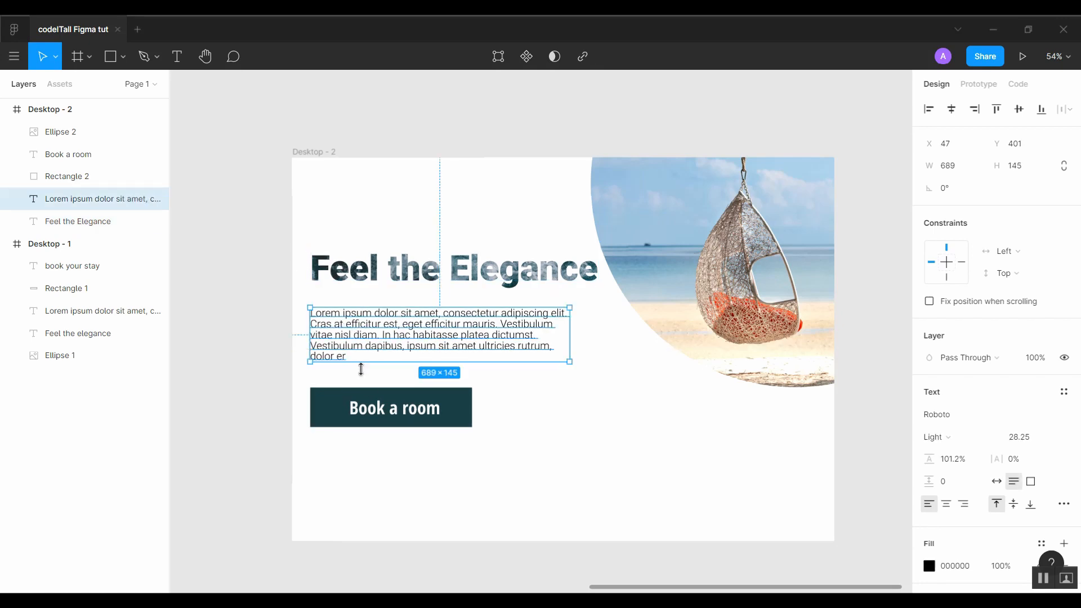
pyautogui.moveTo(309, 378); pyautogui.dragTo(530, 457)
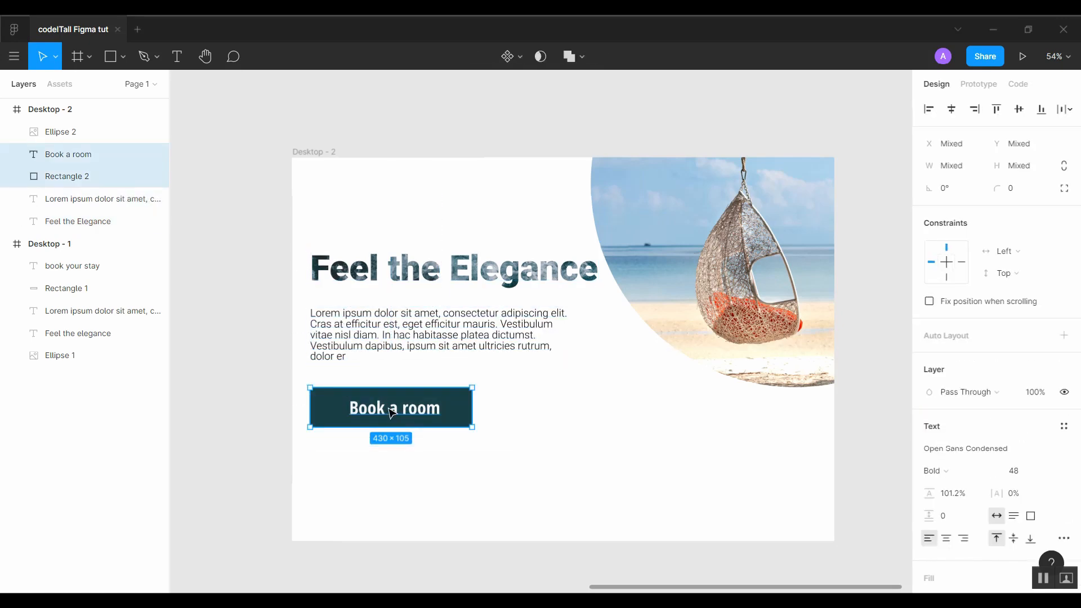
pyautogui.moveTo(393, 413); pyautogui.dragTo(393, 412)
pyautogui.click(433, 469)
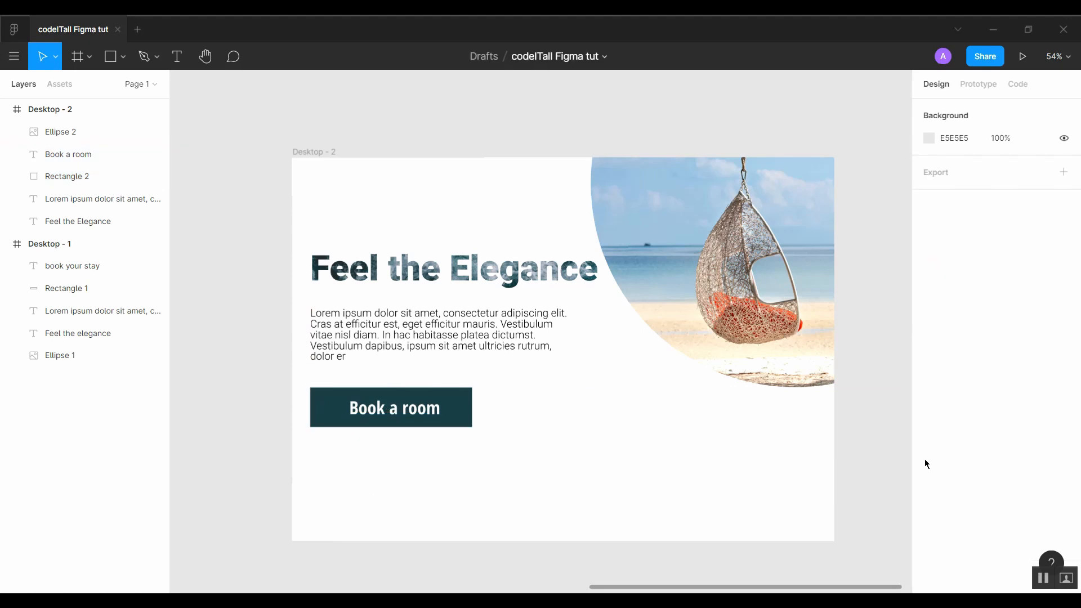
pyautogui.moveTo(518, 272); pyautogui.dragTo(518, 275)
pyautogui.moveTo(491, 332); pyautogui.dragTo(489, 338)
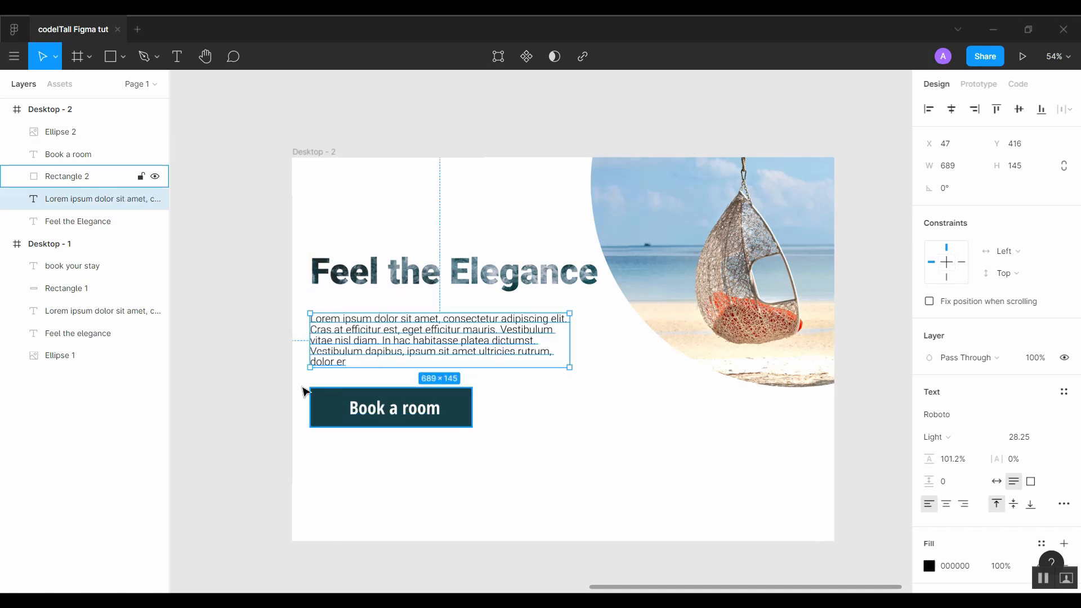
# Move the button rectangle and its Book a room text together about 22 px down, away from the paragraph.
pyautogui.moveTo(303, 385); pyautogui.dragTo(488, 446)
pyautogui.moveTo(419, 415); pyautogui.dragTo(419, 430)
pyautogui.click(533, 472)
pyautogui.moveTo(294, 389); pyautogui.dragTo(545, 468)
pyautogui.moveTo(397, 423); pyautogui.dragTo(398, 417)
pyautogui.click(453, 513)
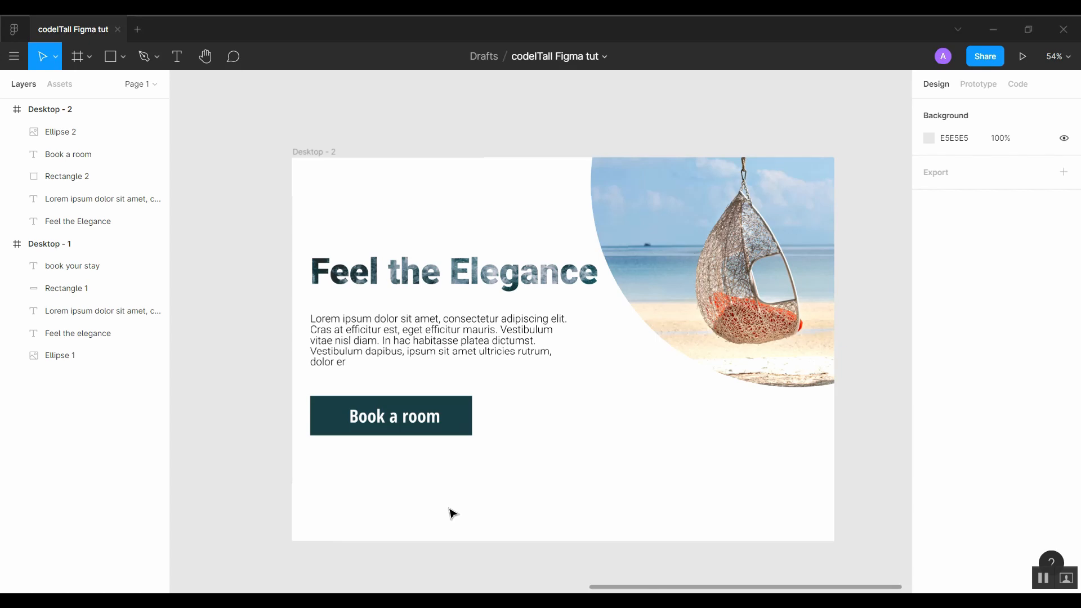
# Add a 1x PNG export setting to both Desktop - 1 and Desktop - 2 and start exporting them to the Documents folder.
pyautogui.click(67, 109)
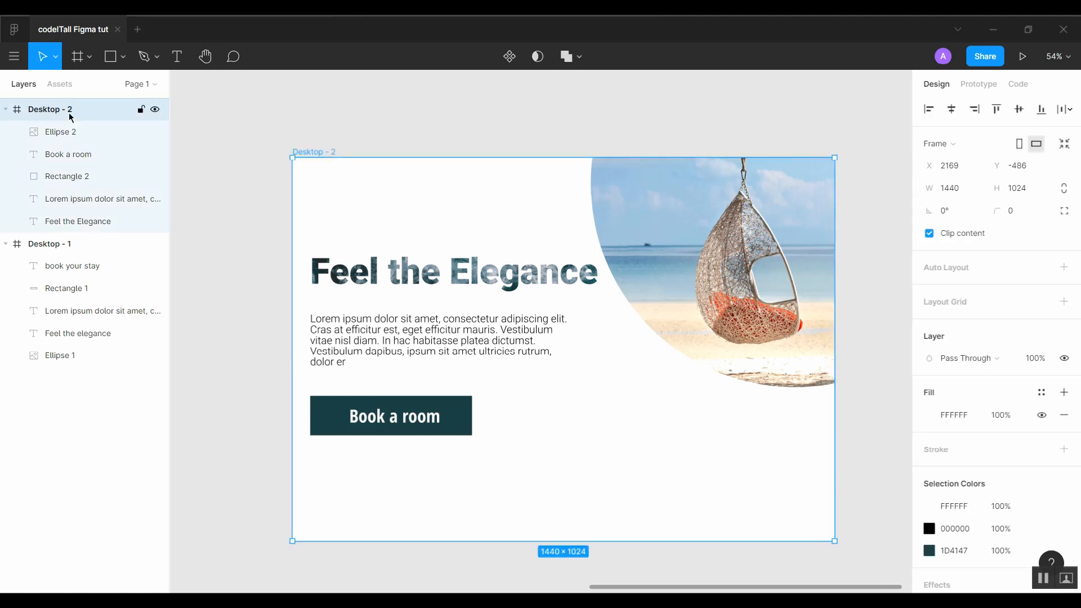
pyautogui.click(102, 242)
pyautogui.keyDown('shift'); pyautogui.click(104, 108); pyautogui.keyUp('shift')
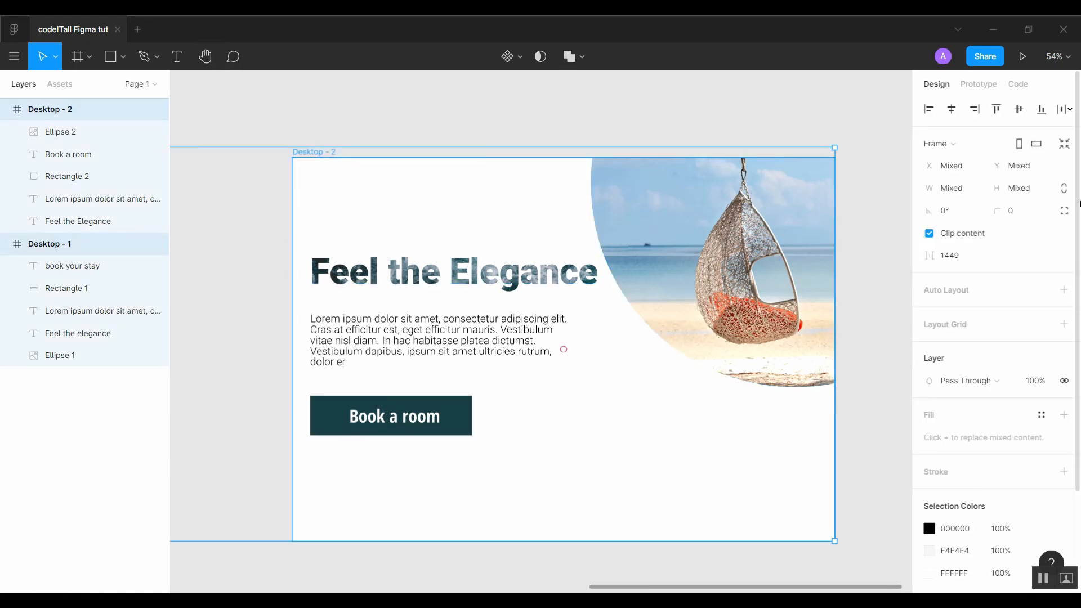
pyautogui.scroll(-3, 1075, 540)
pyautogui.click(1063, 541)
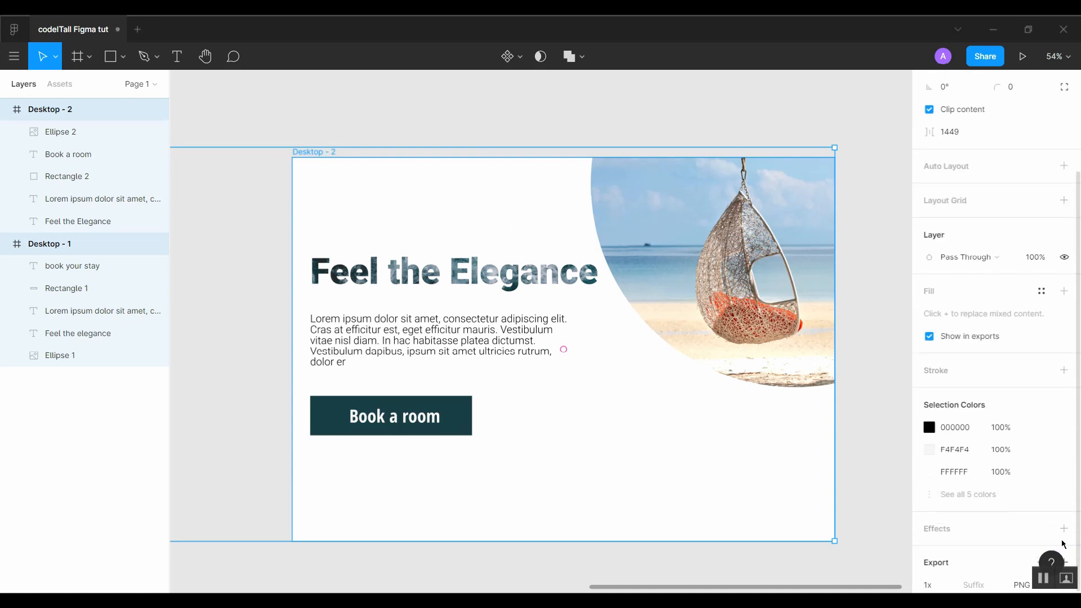
pyautogui.scroll(-2, 1004, 502)
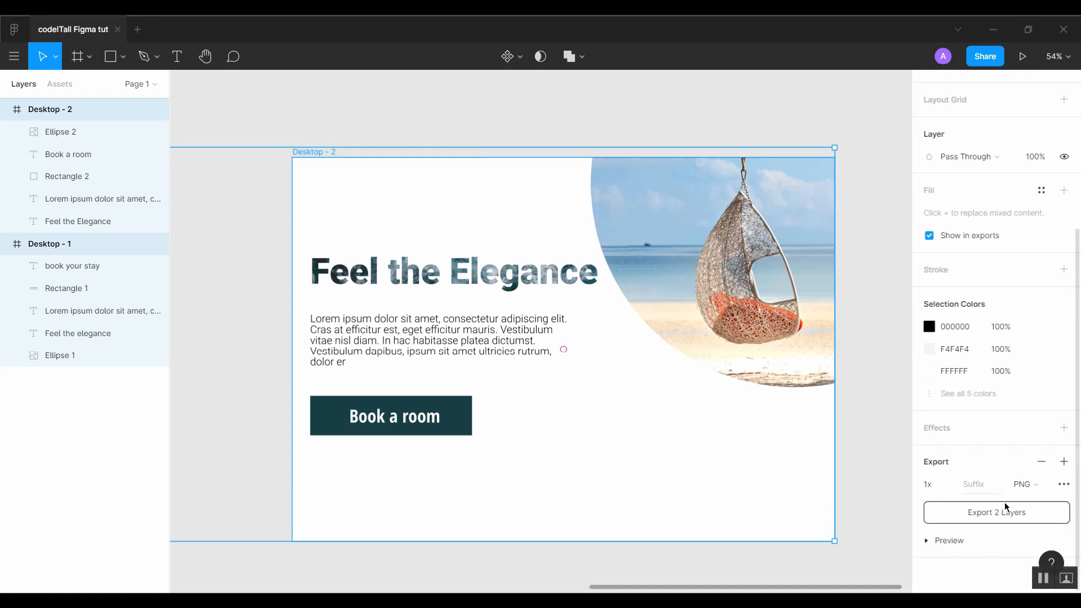
pyautogui.click(1002, 503)
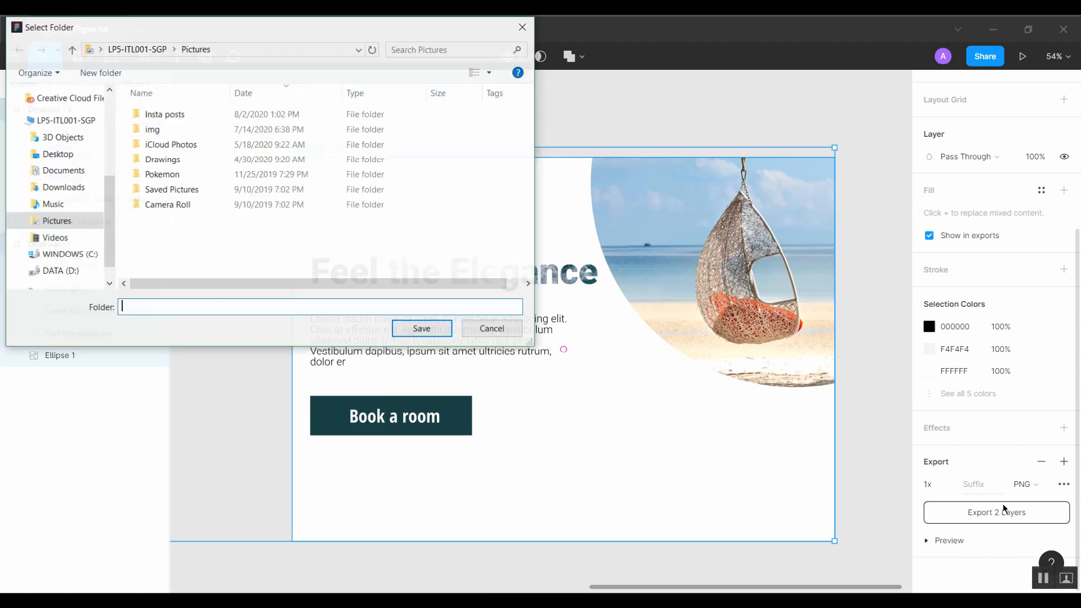
pyautogui.click(63, 170)
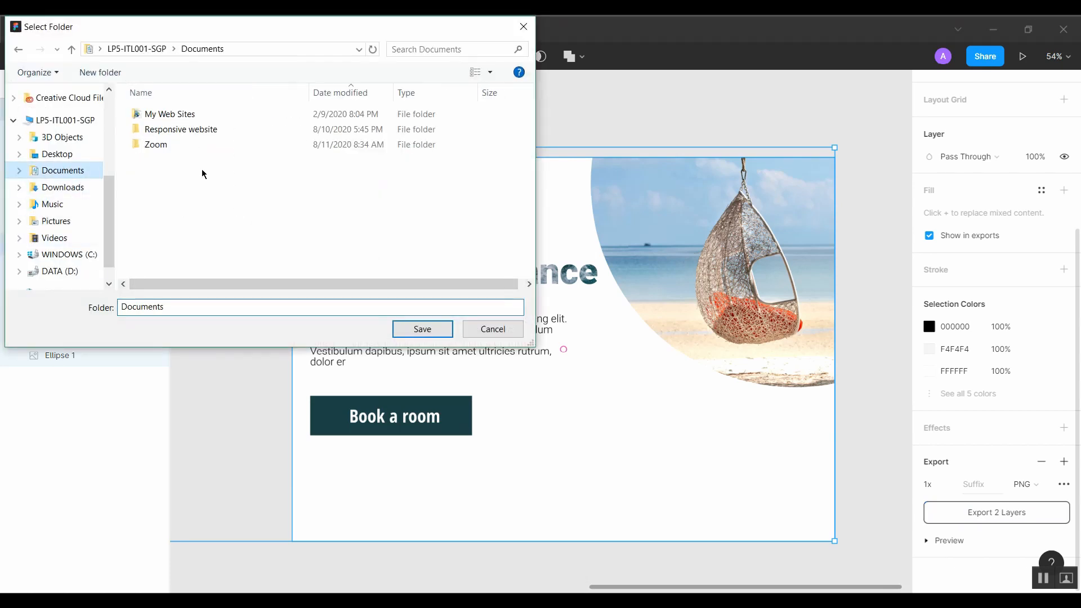
# Try to save the export to a folder named codeITall Figma tut one inside Documents.
pyautogui.click(345, 304)
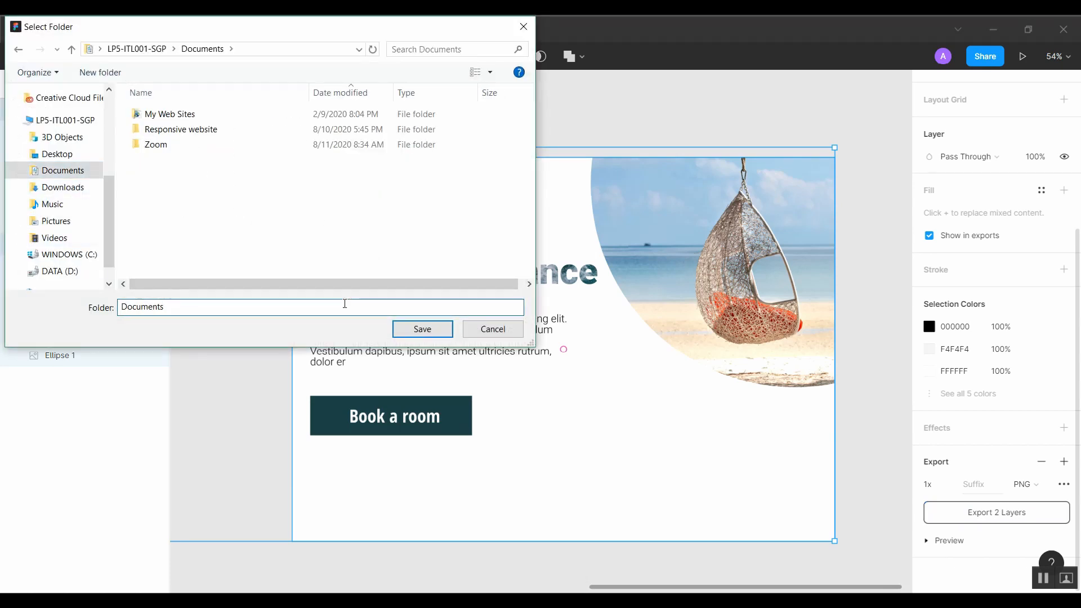
pyautogui.hotkey('ctrl', 'a')
pyautogui.press('BackSpace')
pyautogui.write('codelTall Figma tut one')
pyautogui.press('Return')
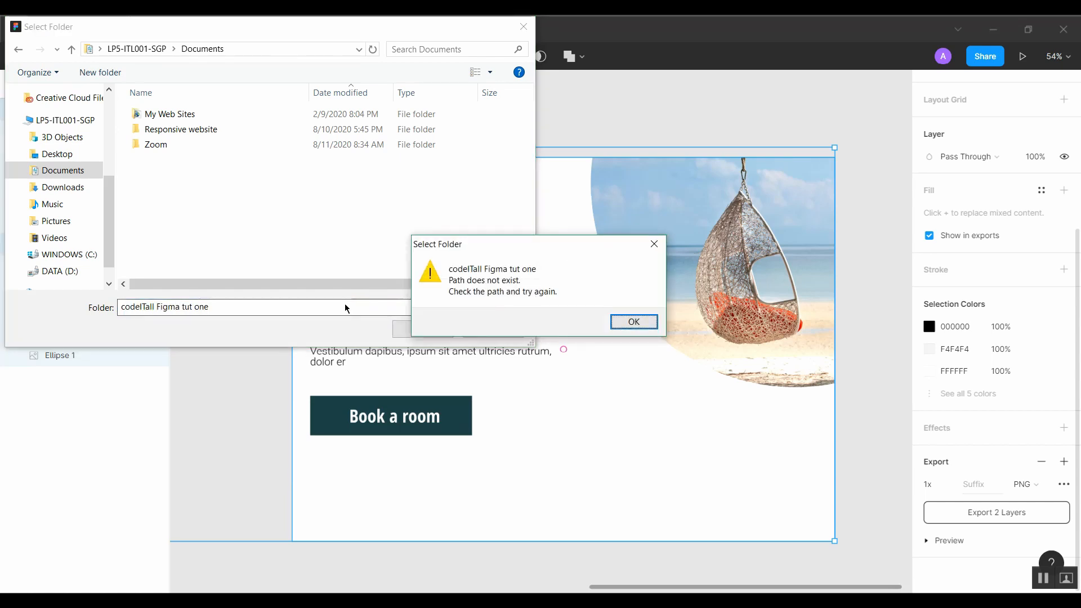
pyautogui.click(633, 322)
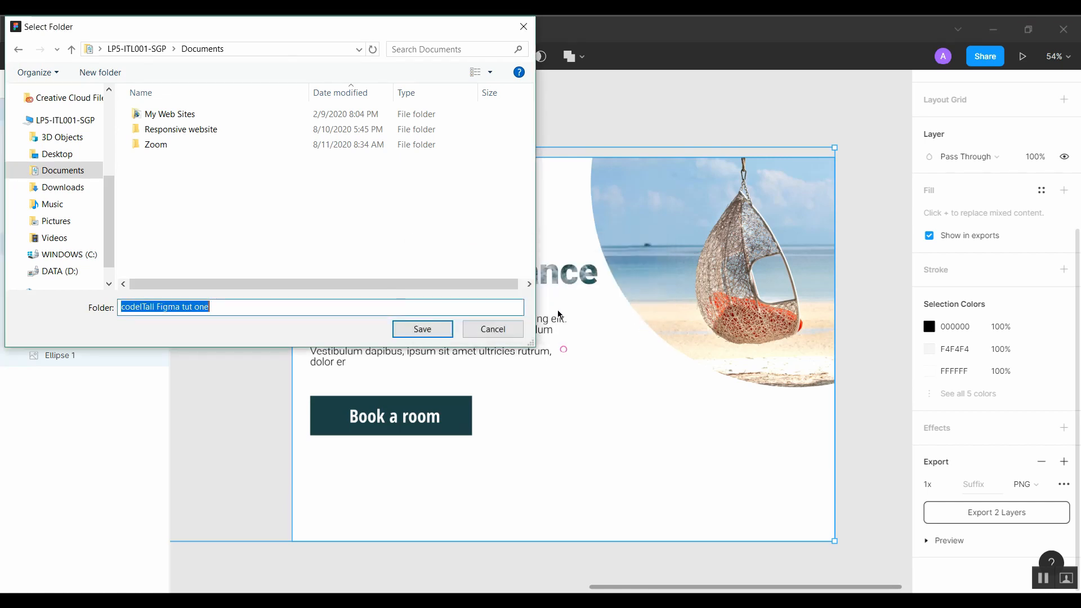
# Choose Documents itself as the destination folder and save the two exported frames there.
pyautogui.click(438, 305)
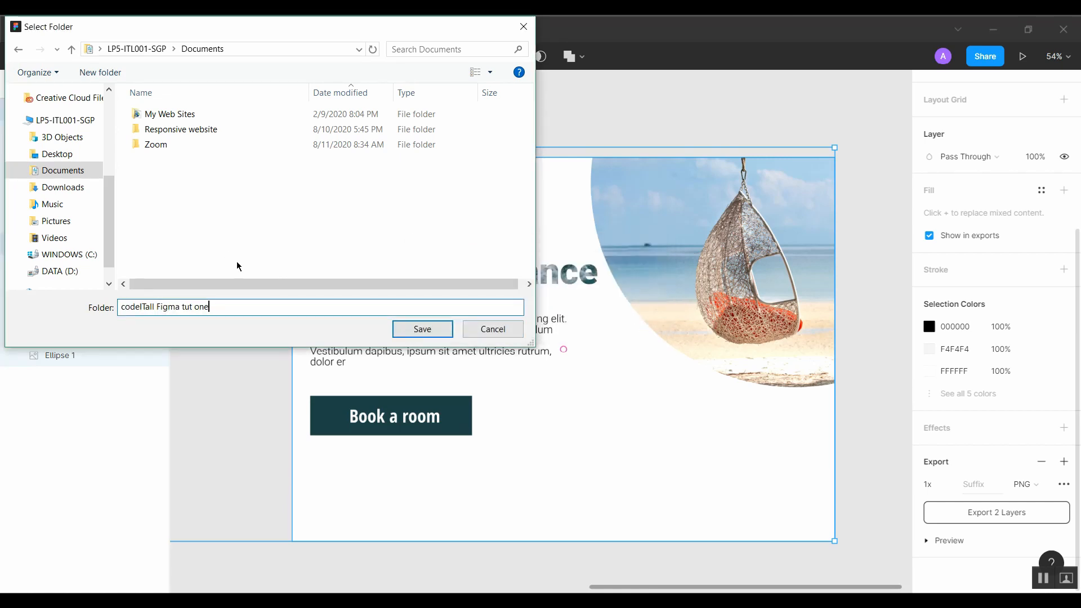
pyautogui.hotkey('ctrl', 'BackSpace')
pyautogui.hotkey('ctrl', 'BackSpace')
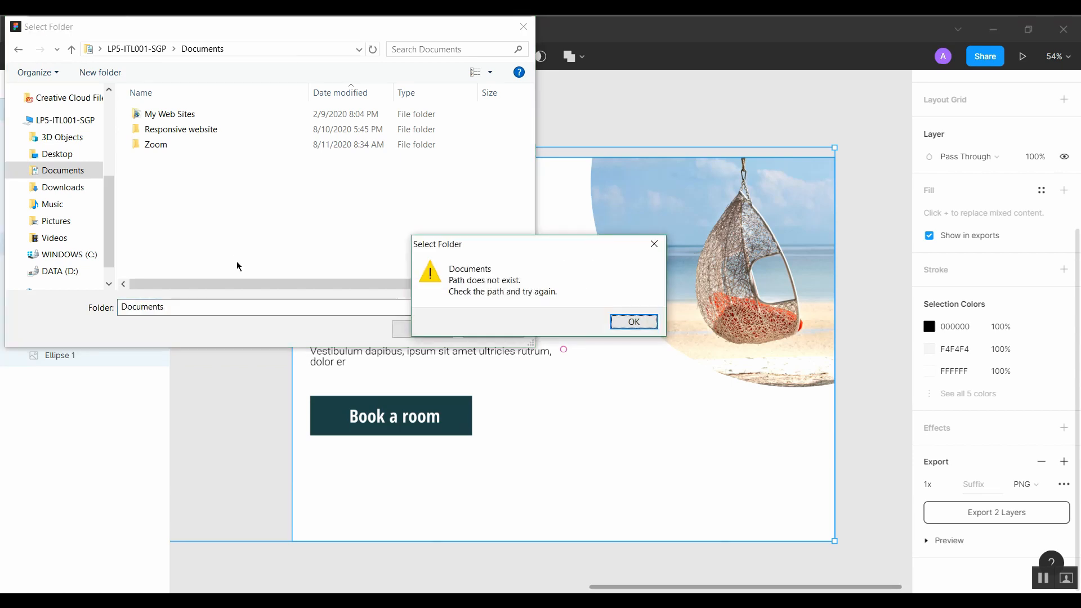
pyautogui.click(626, 321)
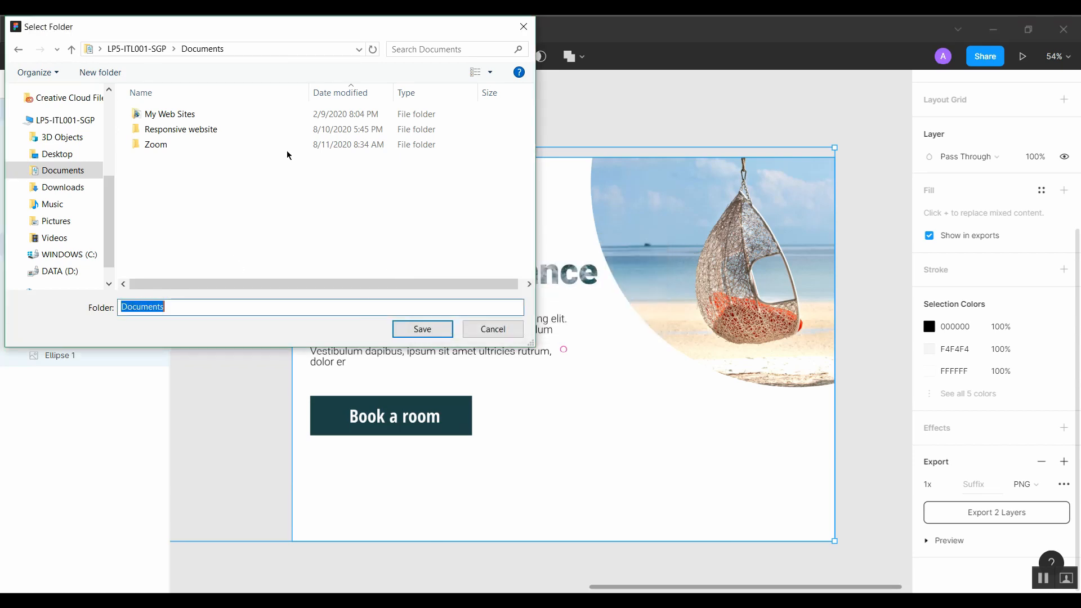
pyautogui.click(416, 329)
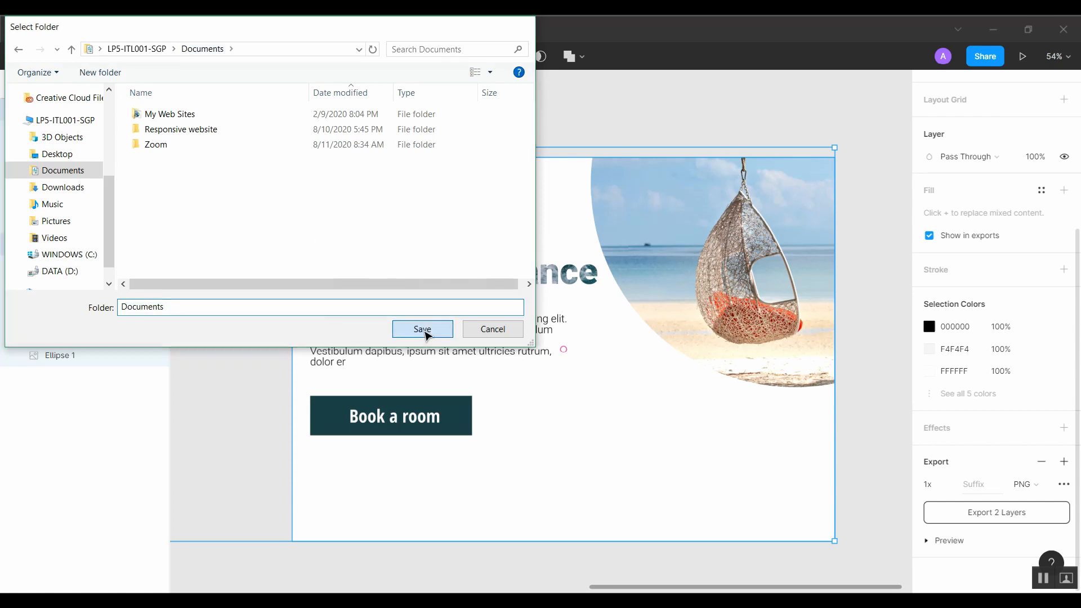
# Switch to File Explorer and locate the exported Desktop - 1 and Desktop - 2 PNG files in Documents.
pyautogui.click(162, 599)
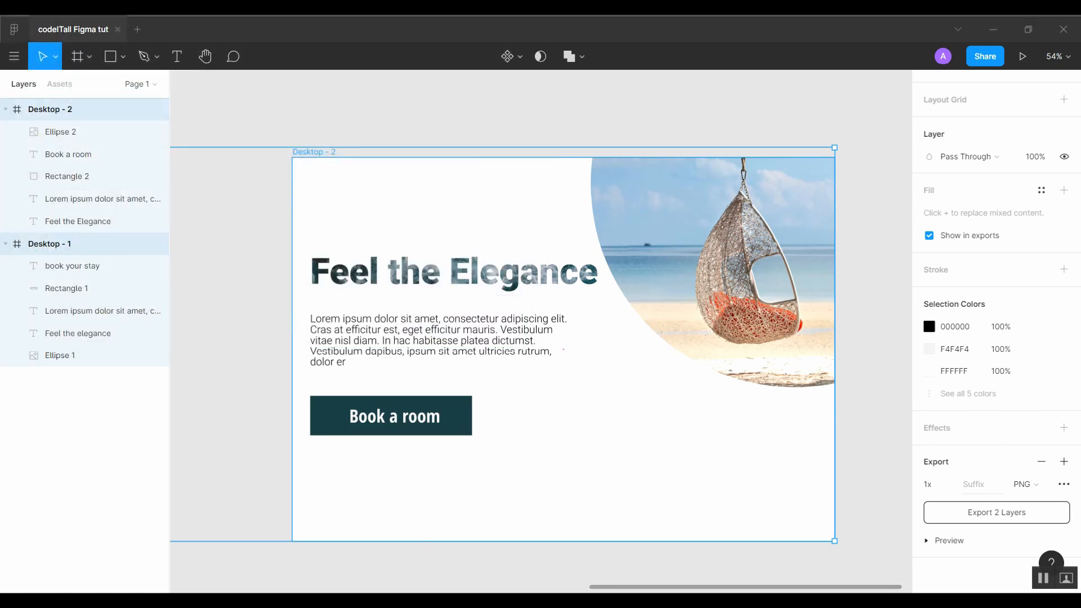
pyautogui.click(56, 208)
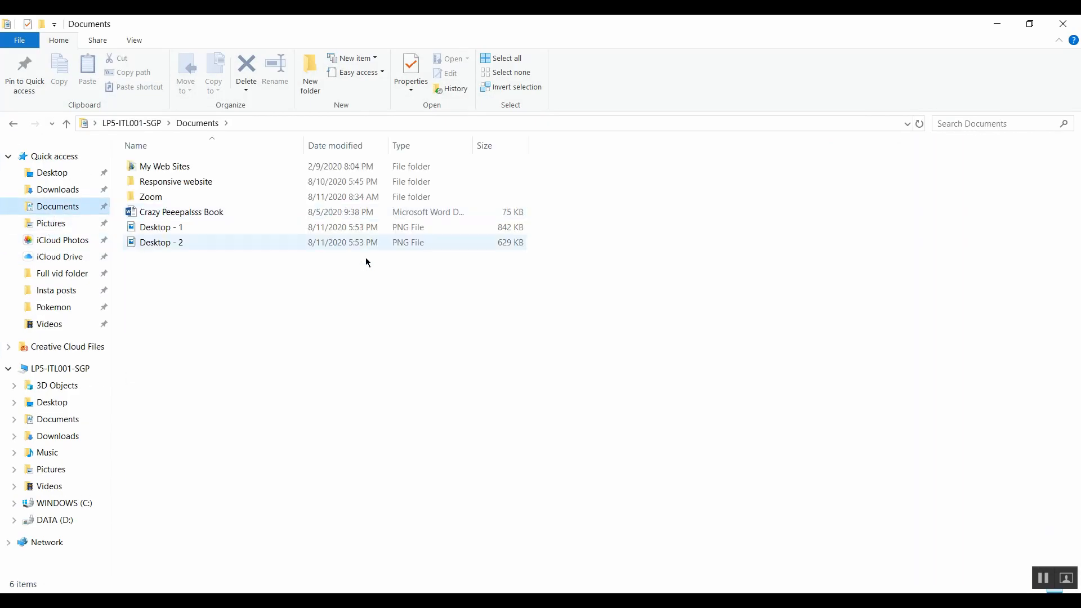
pyautogui.click(355, 228)
pyautogui.click(358, 255)
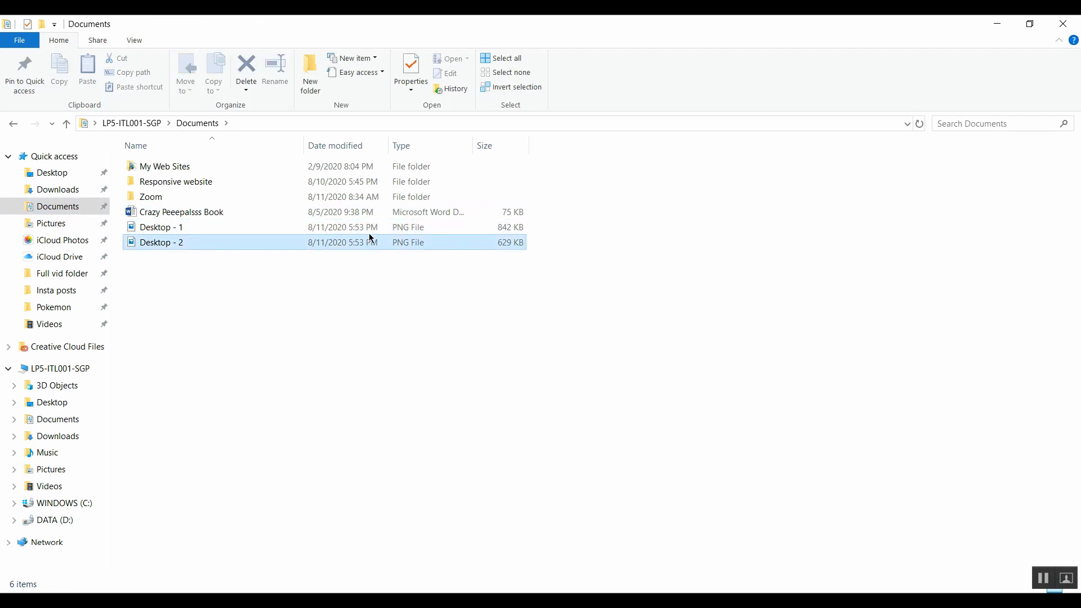
pyautogui.click(369, 227)
pyautogui.click(370, 266)
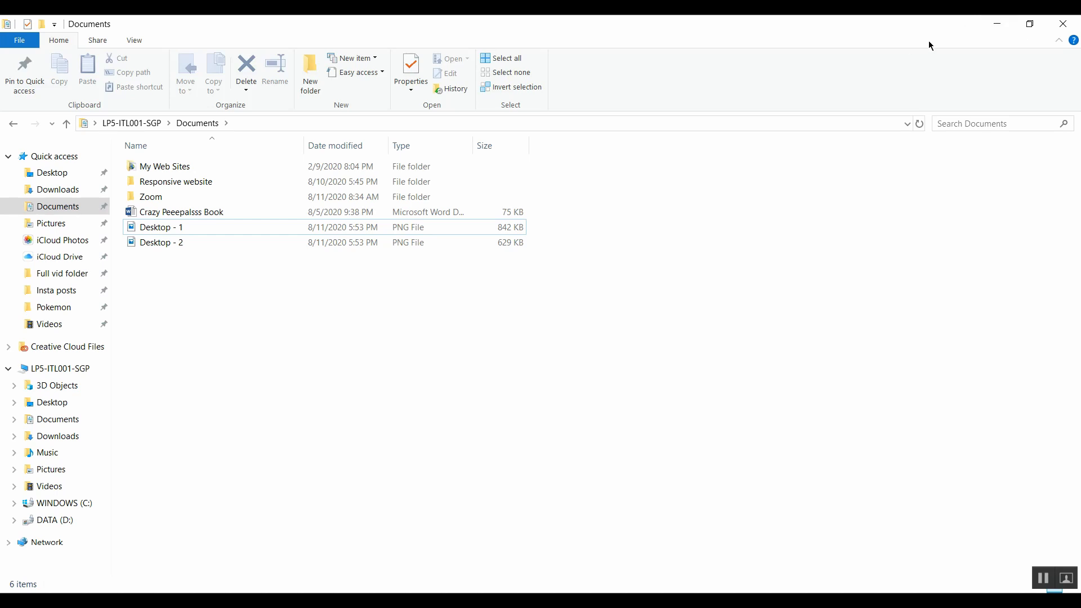
# Open the exported Desktop - 2 image to check it, close it, and return to Figma with nothing selected.
pyautogui.doubleClick(436, 242)
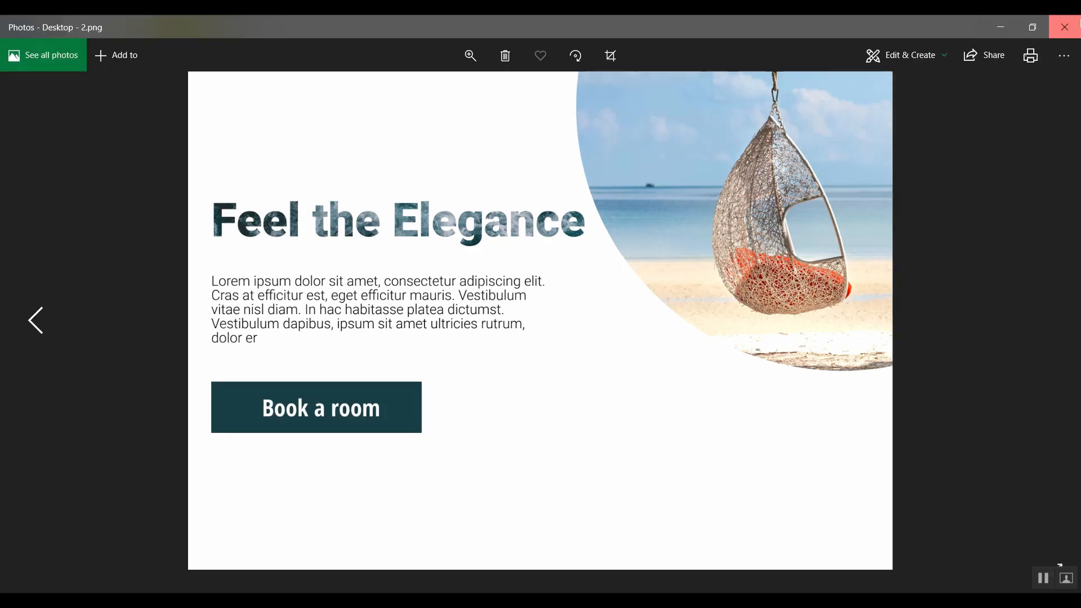
pyautogui.click(1078, 25)
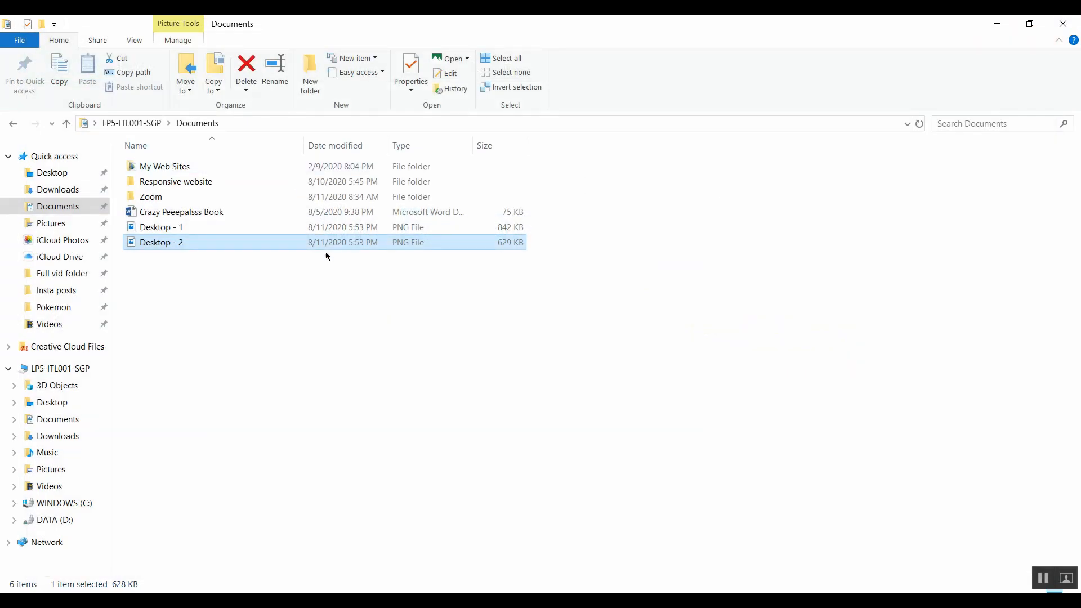
pyautogui.click(346, 307)
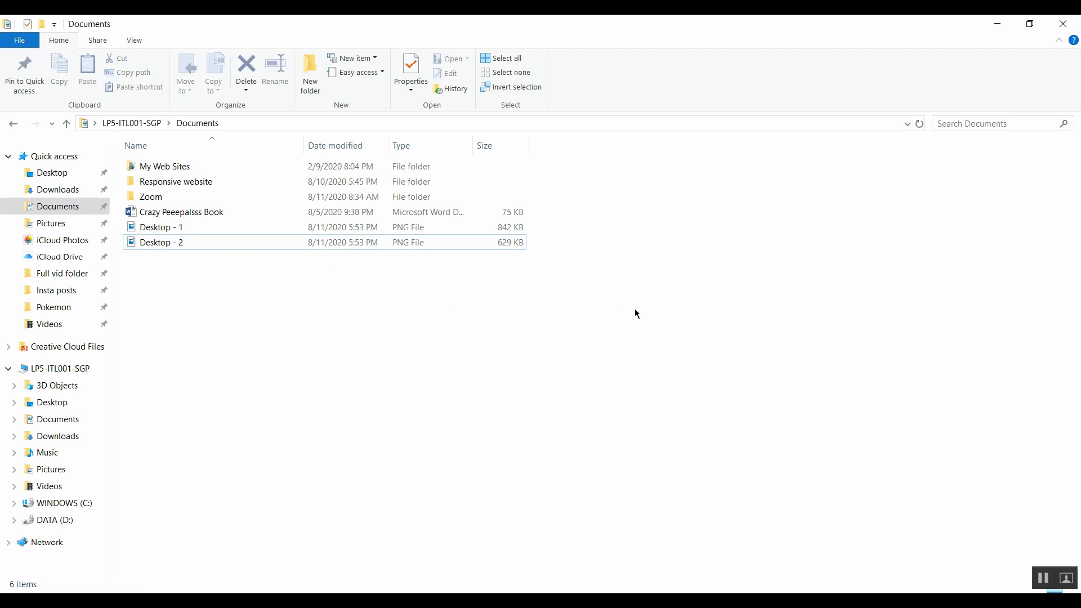
pyautogui.click(1007, 21)
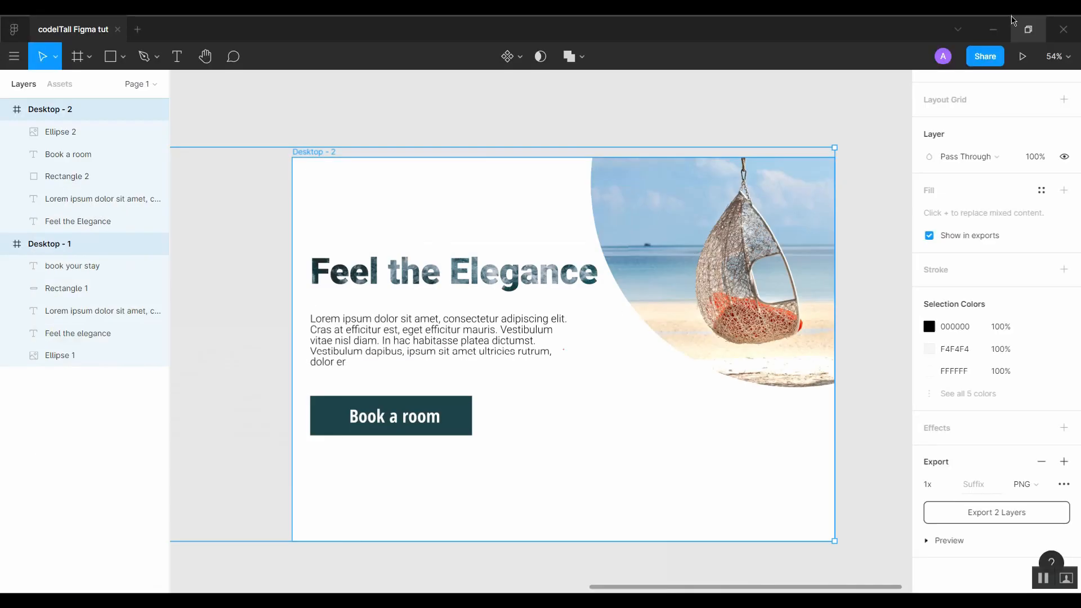
pyautogui.click(702, 108)
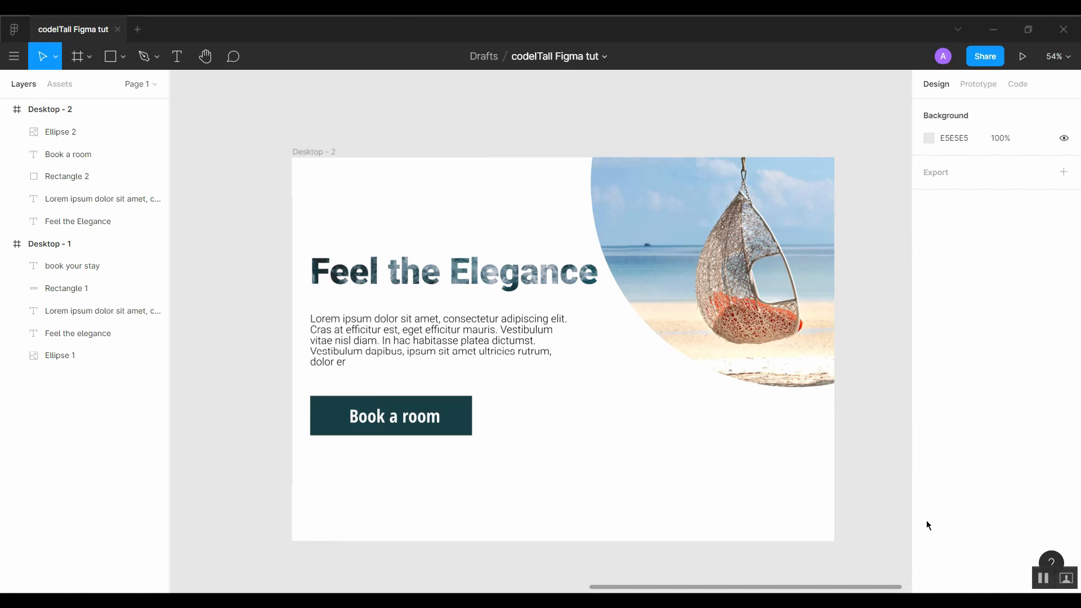
# Shift the Book a room text slightly left on its button to X 141 and open its type details.
pyautogui.moveTo(384, 419); pyautogui.dragTo(380, 420)
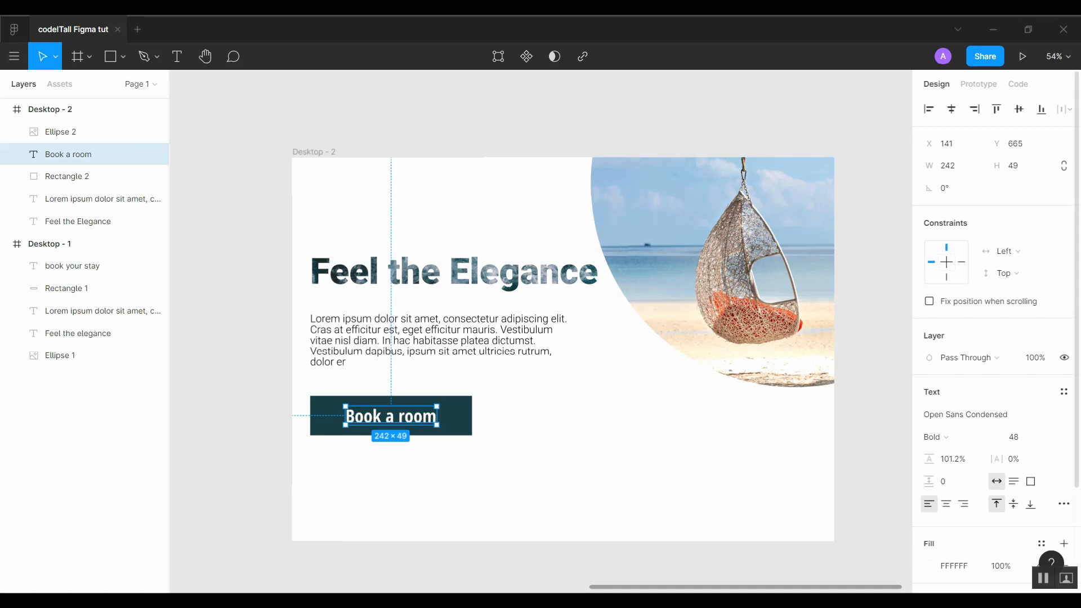
pyautogui.scroll(-3, 1034, 465)
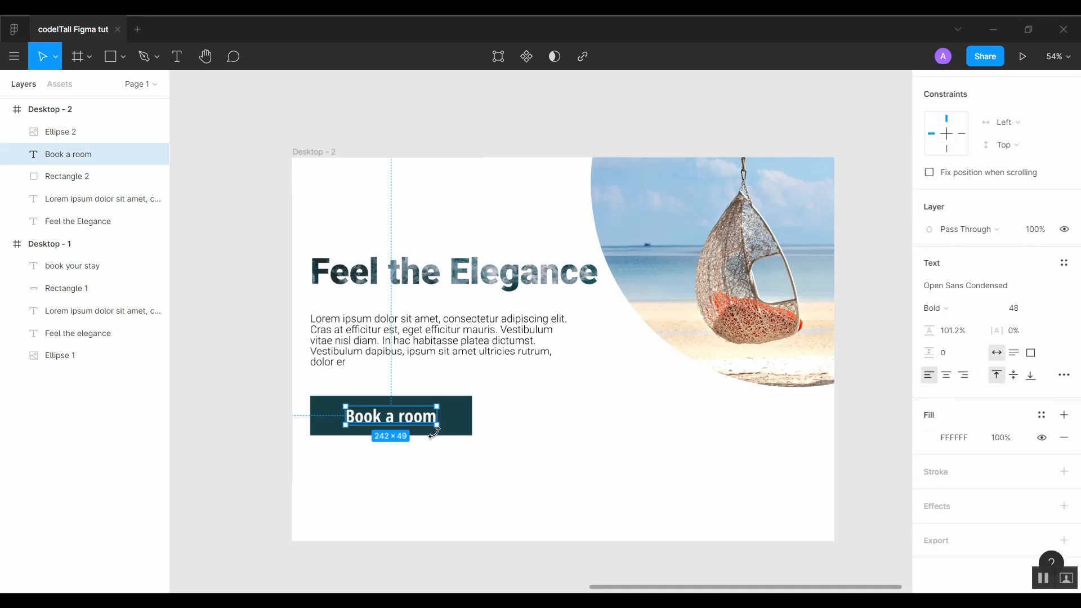
pyautogui.click(1061, 376)
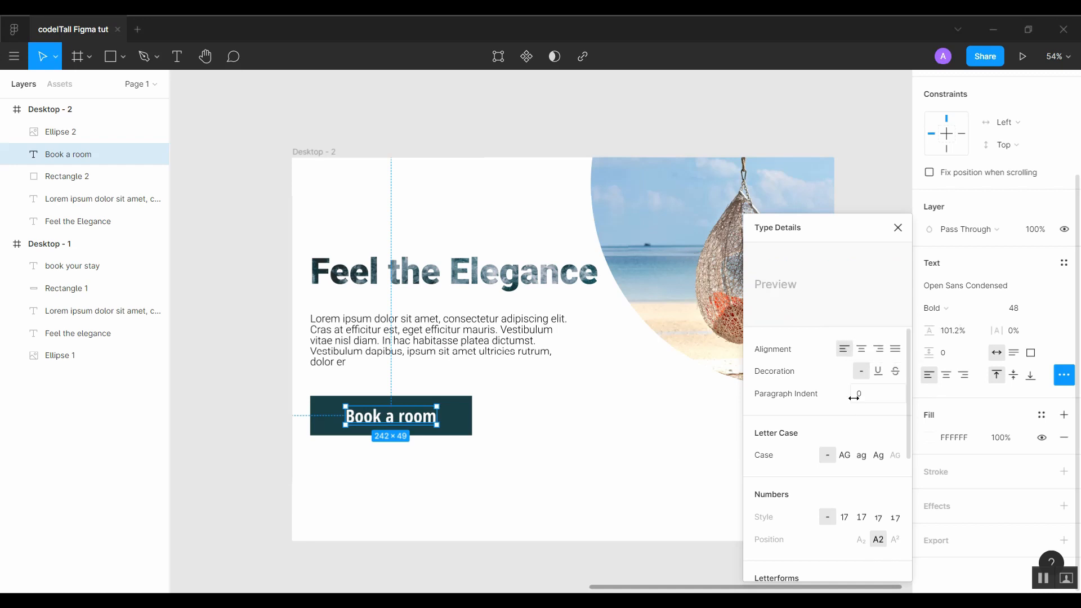
# Set the Book a room text to all uppercase, recentre it on its button, and close the type details.
pyautogui.click(845, 454)
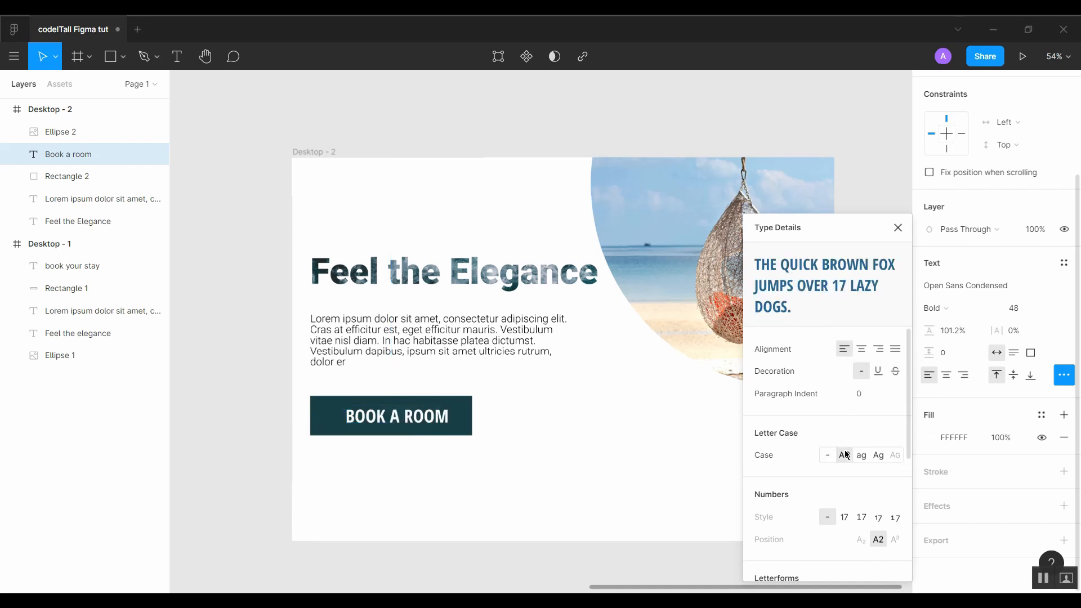
pyautogui.moveTo(382, 420); pyautogui.dragTo(376, 421)
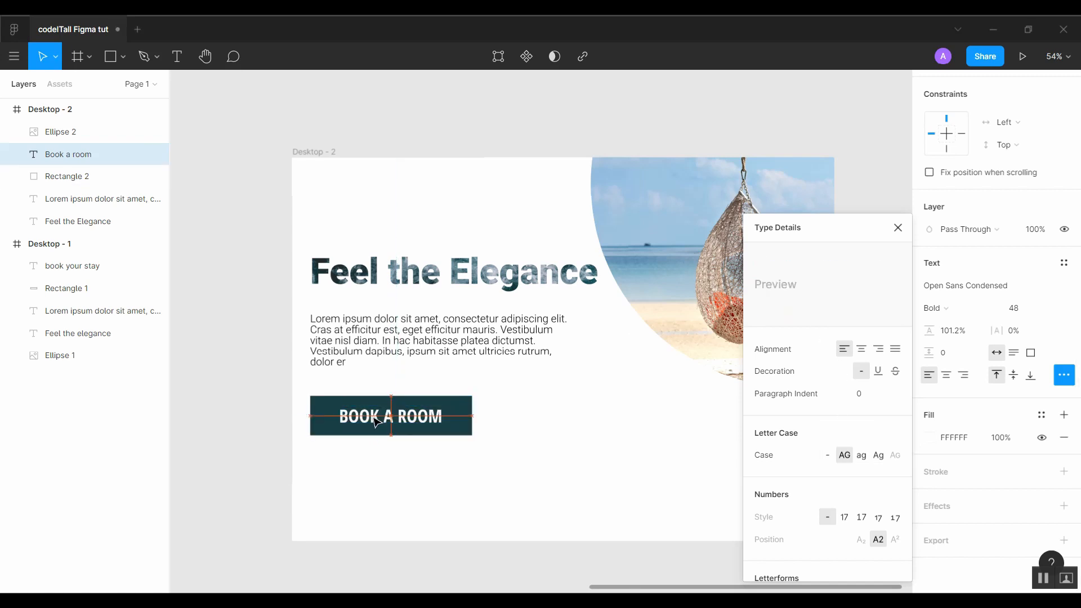
pyautogui.click(898, 228)
# Round the corners of the button's background rectangle, Rectangle 2, with a corner radius of 10.
pyautogui.click(68, 176)
pyautogui.scroll(-1, 562, 281)
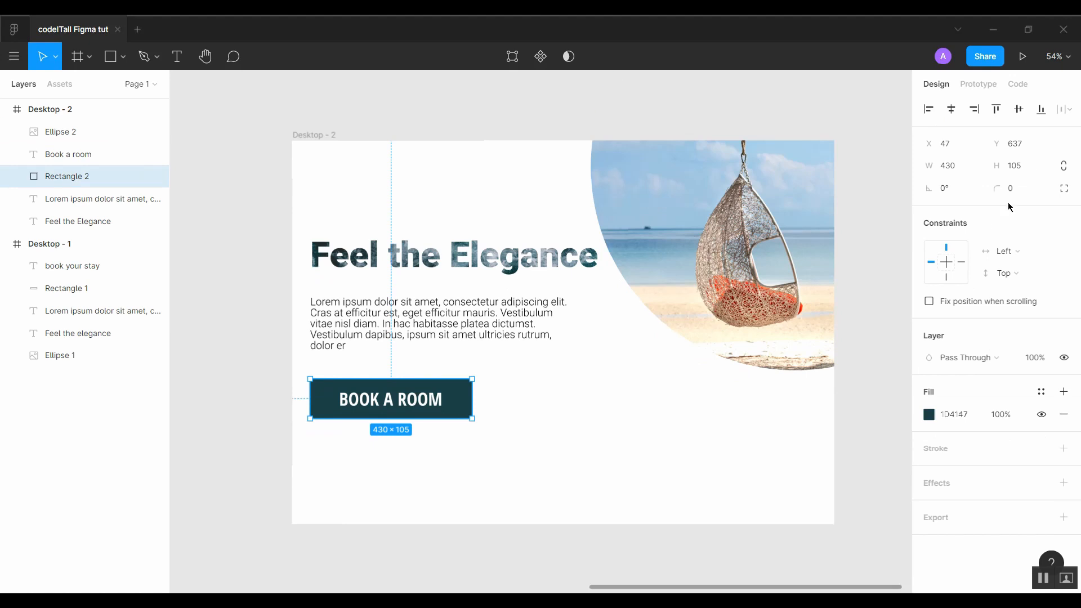
pyautogui.moveTo(994, 188); pyautogui.dragTo(40, 181)
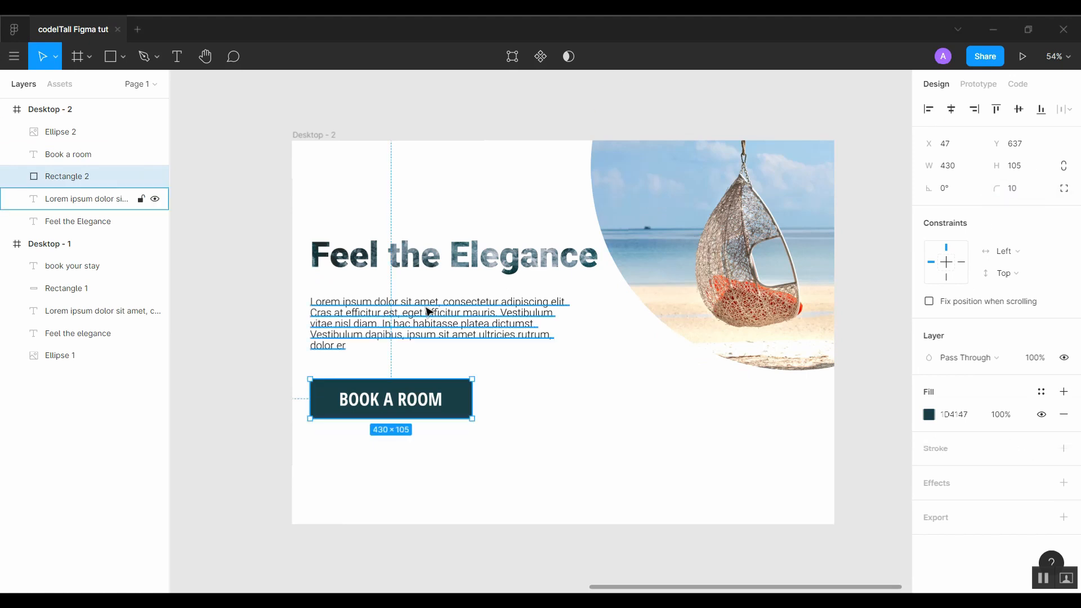
# Try rotating the button's background rectangle to 5.5° and reset its rotation to 0°.
pyautogui.moveTo(928, 194)
pyautogui.mouseDown()
pyautogui.moveTo(28, 187)
pyautogui.moveTo(953, 181)
pyautogui.moveTo(920, 186)
pyautogui.mouseUp()
pyautogui.click(961, 193)
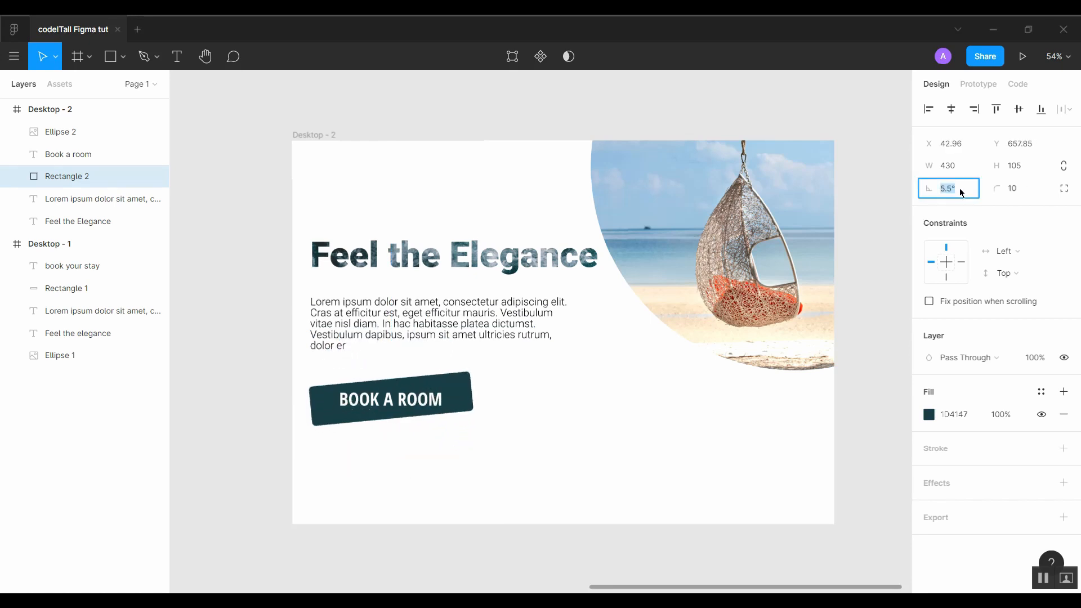
pyautogui.write('0')
pyautogui.press('Return')
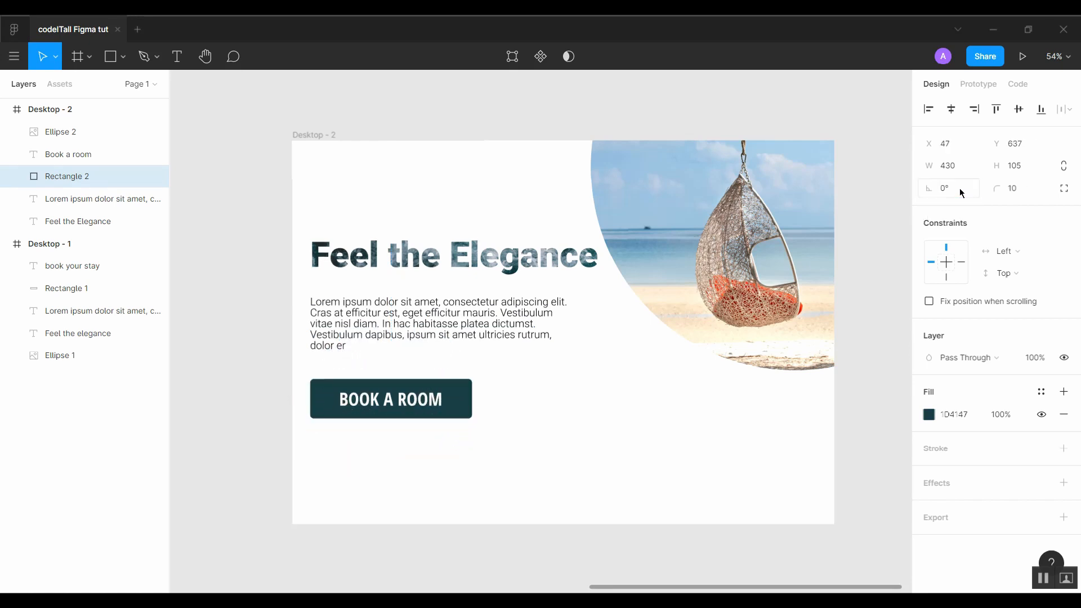
# Deselect everything and compare the finished Desktop - 1 and Desktop - 2 frames, ending on Desktop - 2.
pyautogui.click(652, 459)
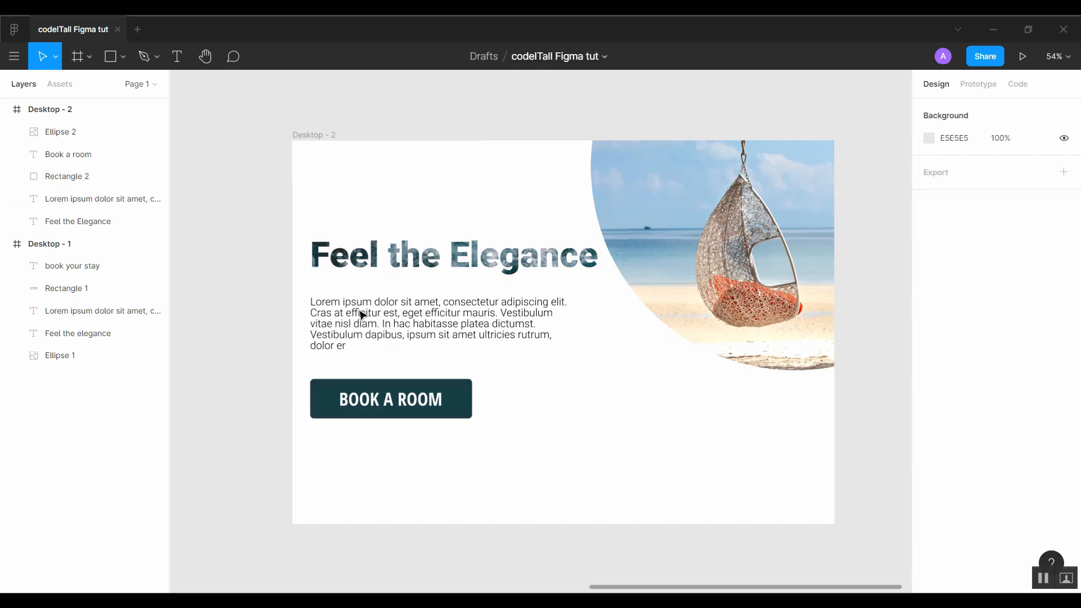
pyautogui.moveTo(666, 589); pyautogui.dragTo(192, 592)
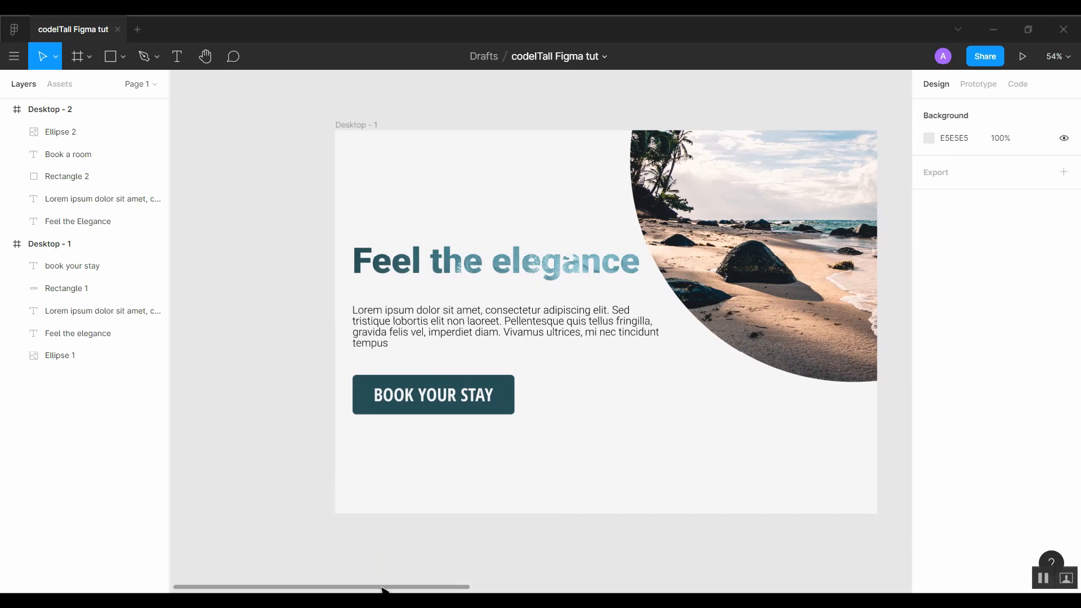
pyautogui.moveTo(390, 588); pyautogui.dragTo(818, 587)
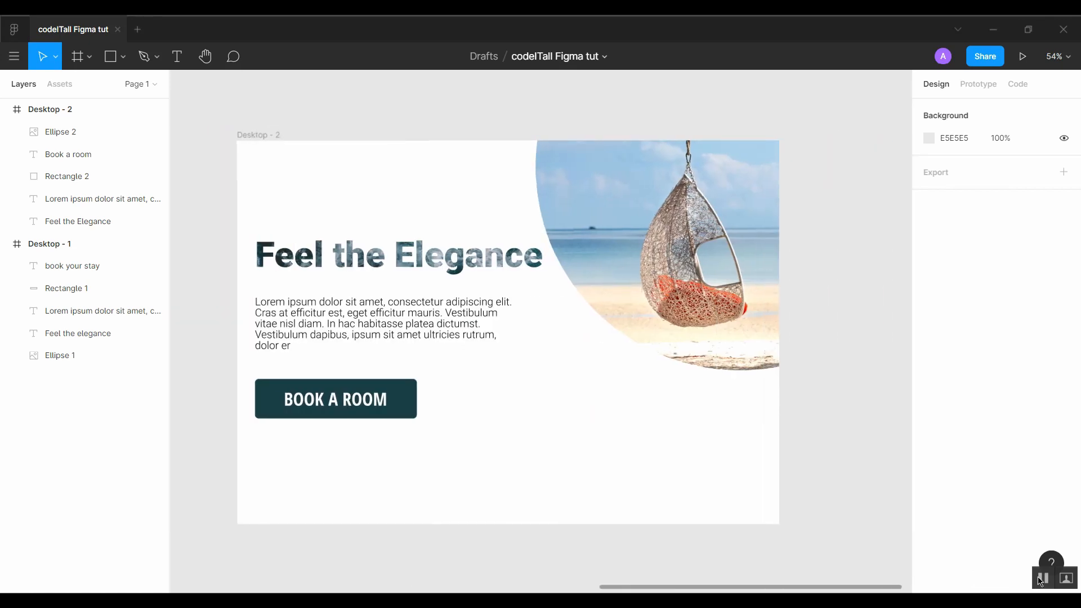